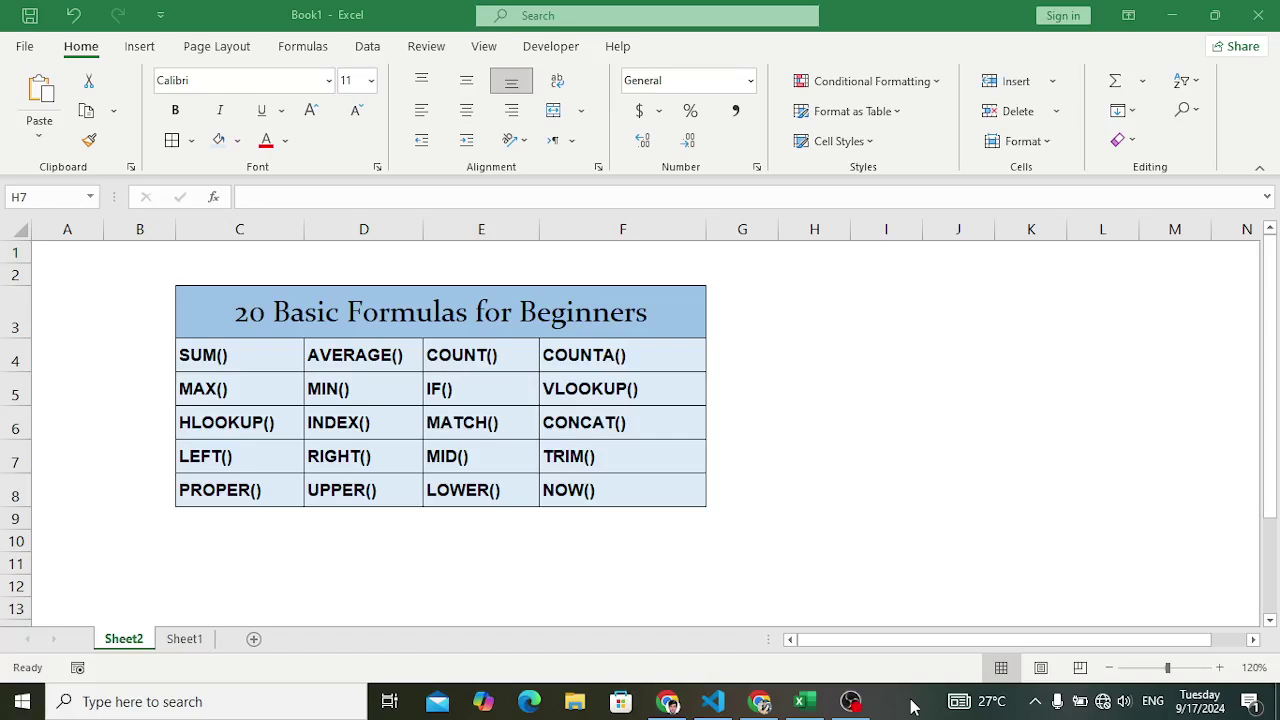
Review the list of 20 basic formulas on Sheet2 and the sample data table on Sheet1
click(868, 519)
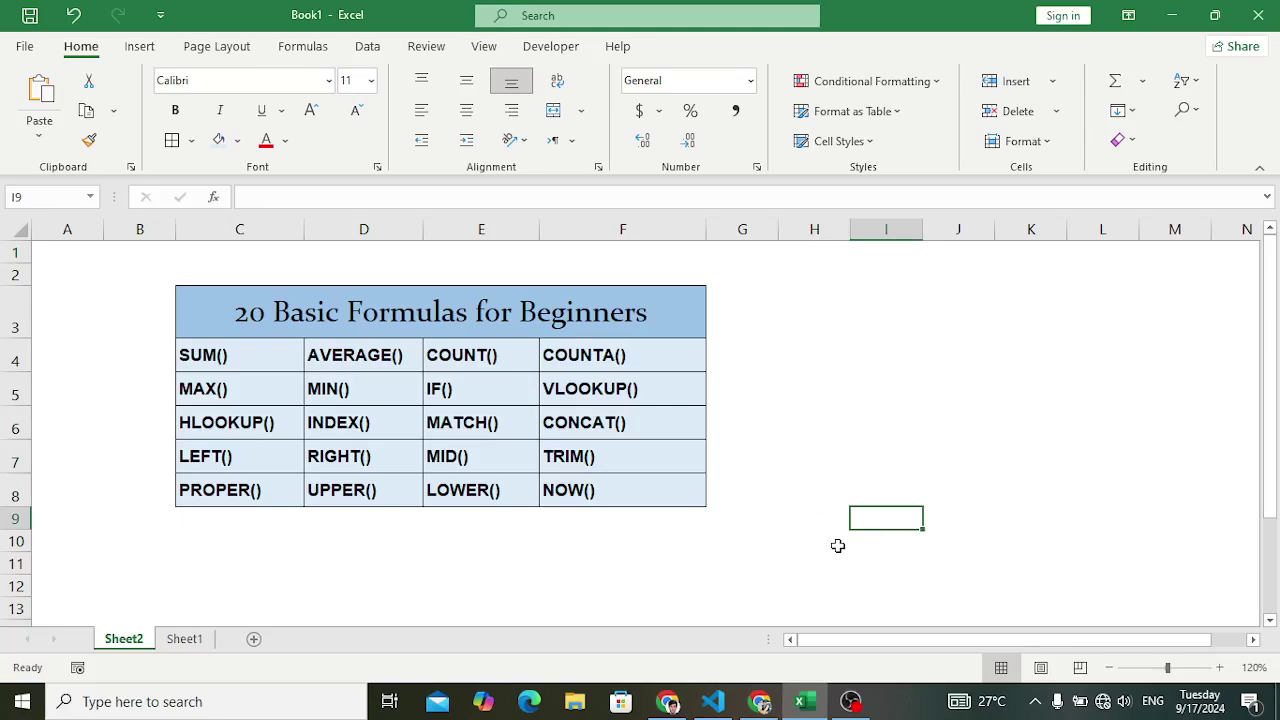
drag(234, 357, 668, 491)
click(762, 490)
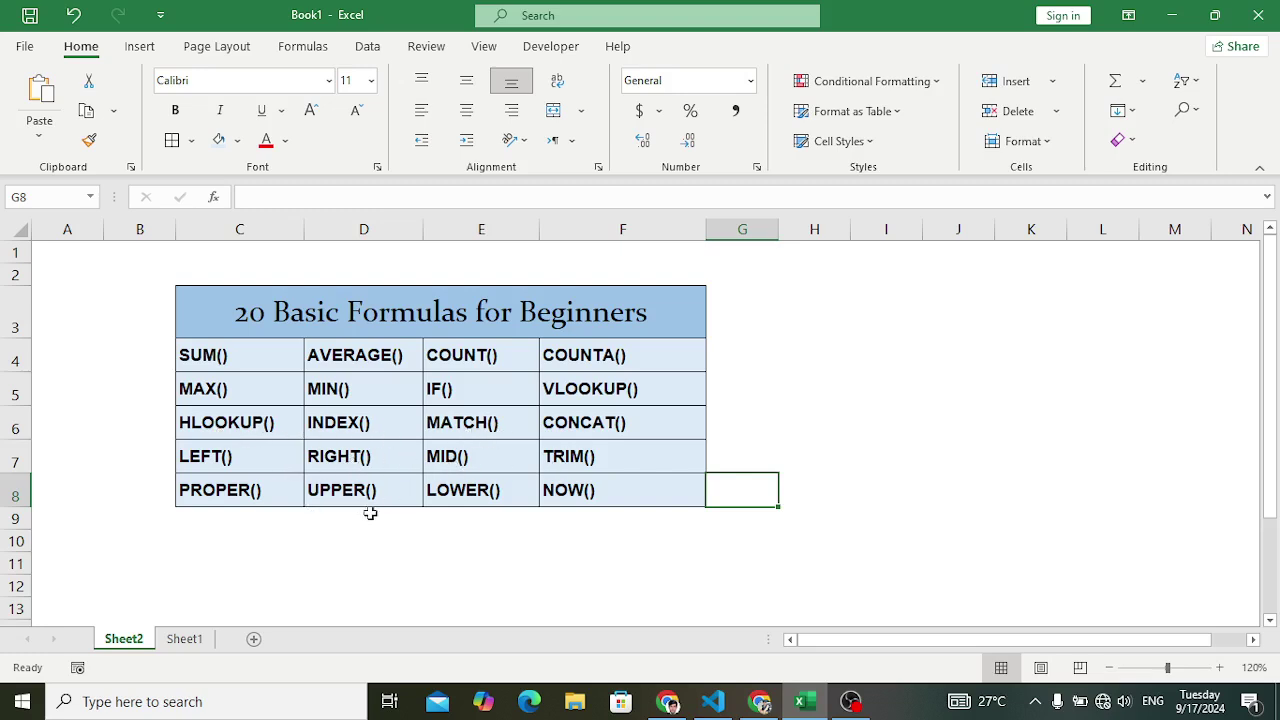
click(557, 543)
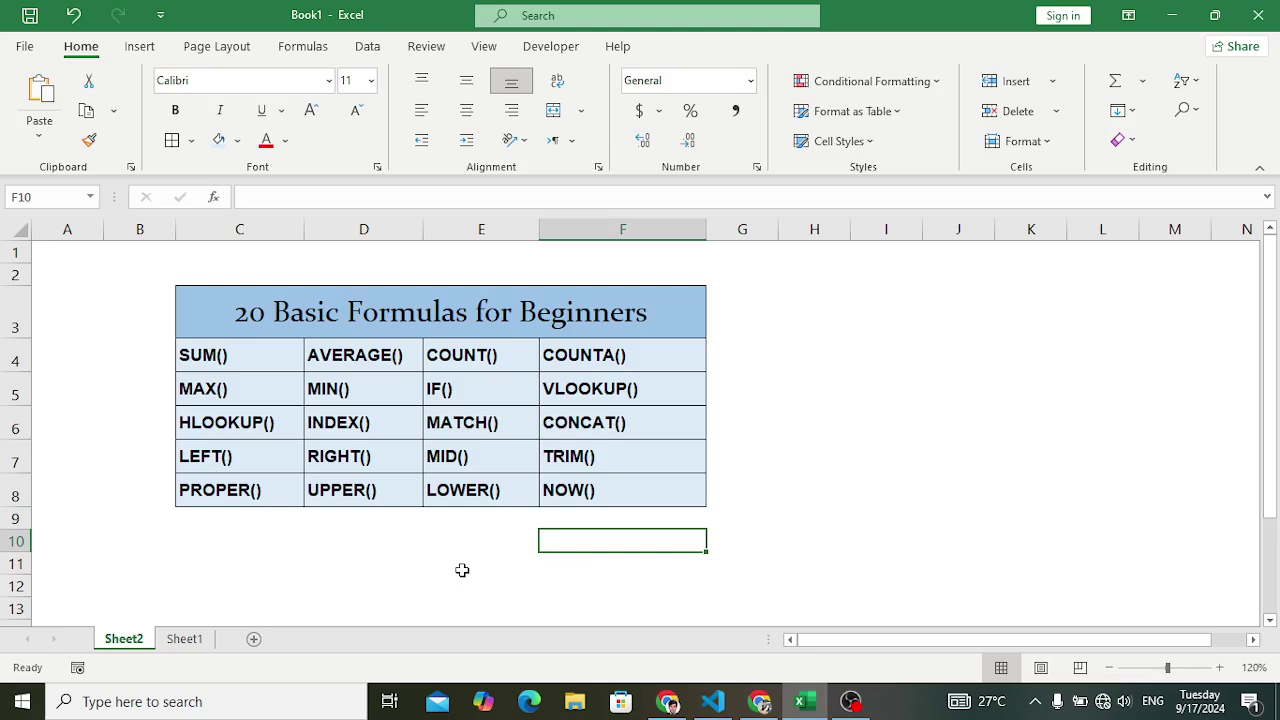
click(185, 638)
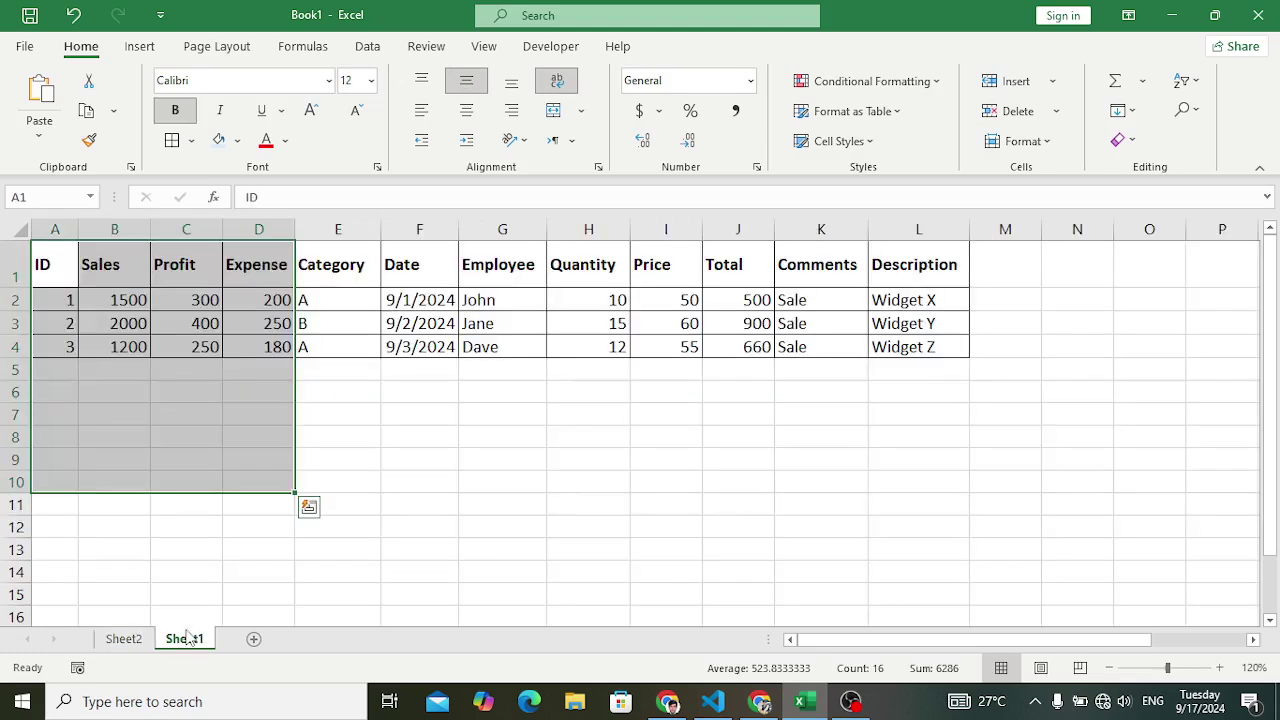
click(376, 565)
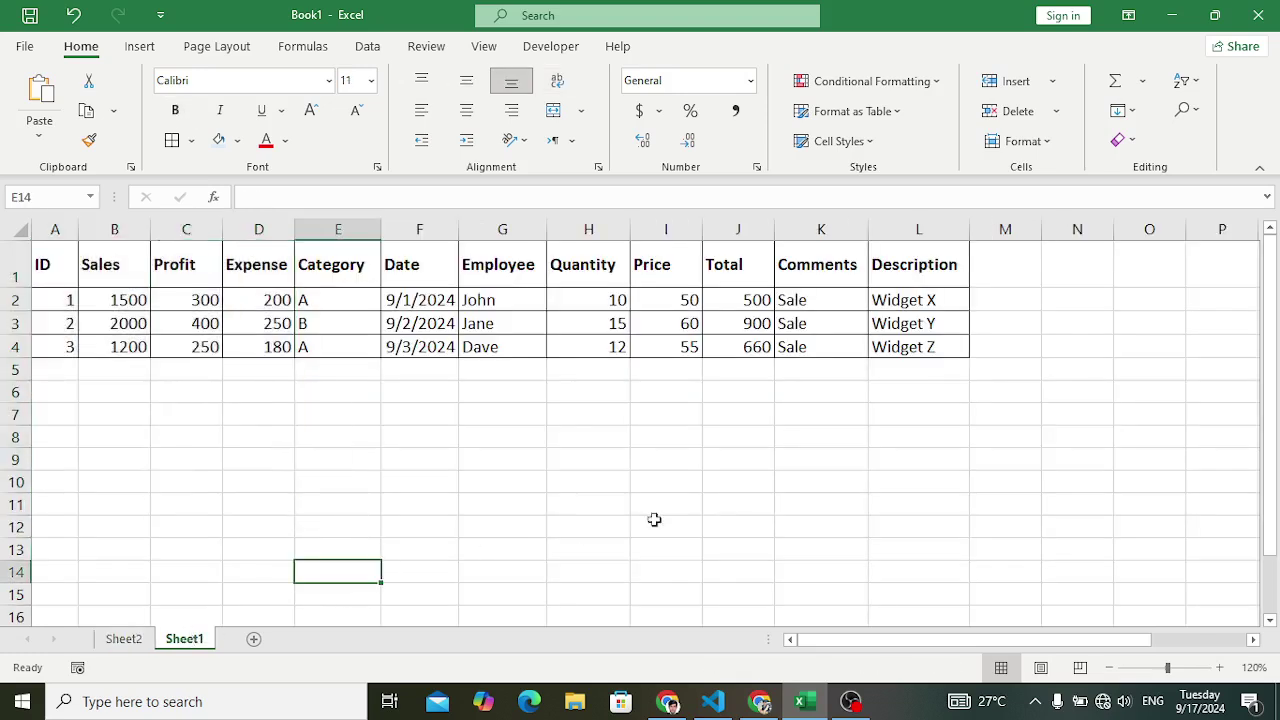
drag(70, 277, 920, 346)
click(690, 459)
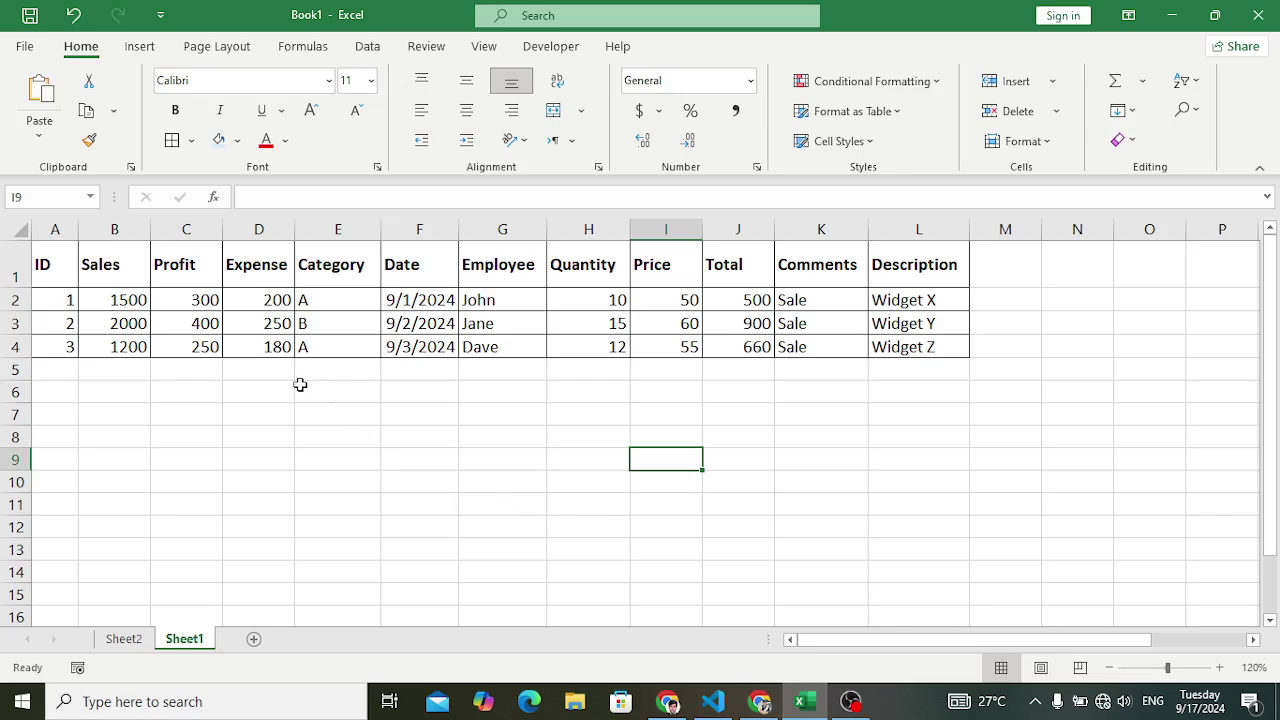
click(130, 645)
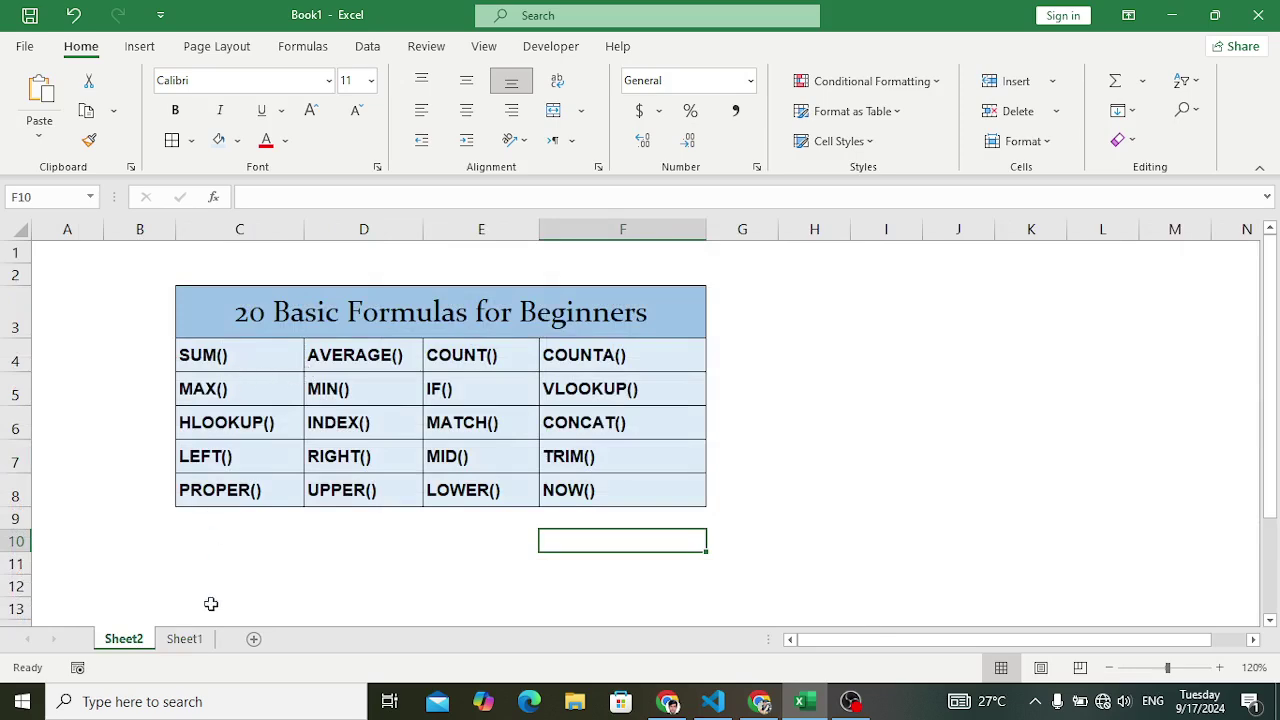
click(186, 638)
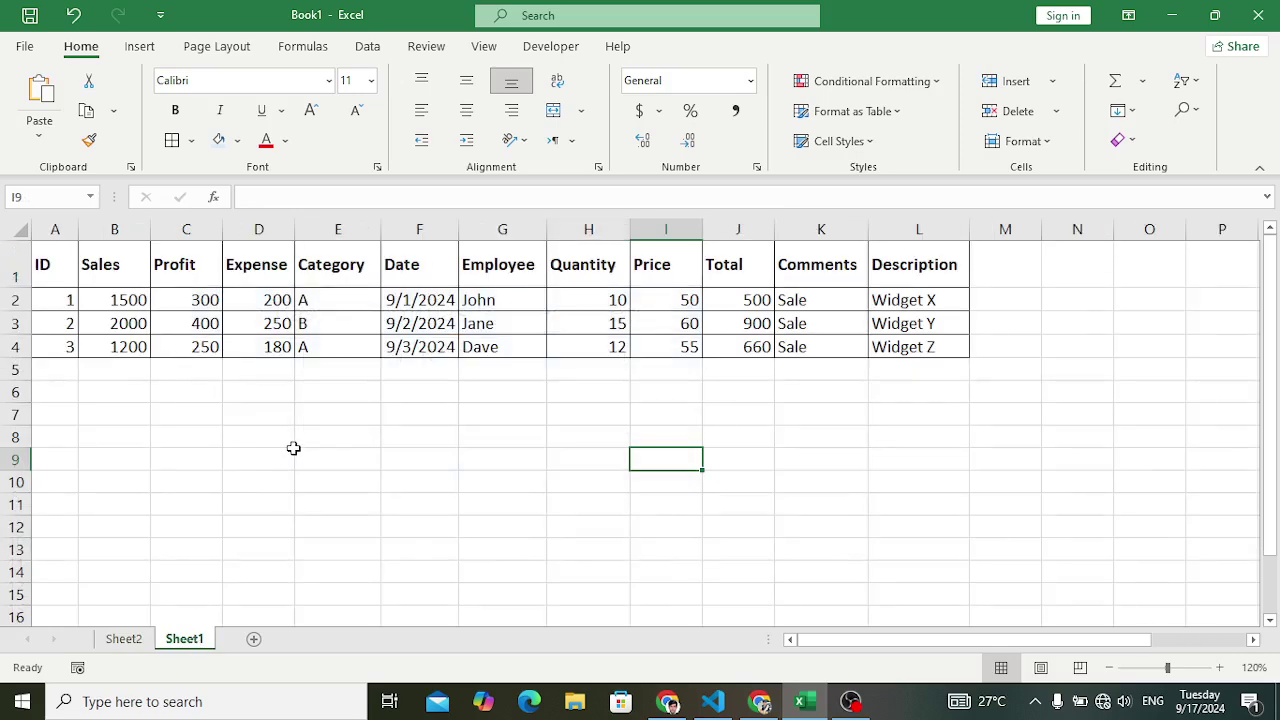
Total the Sales column in cell B5 with the formula =SUM(B2:B4)
drag(114, 299, 118, 348)
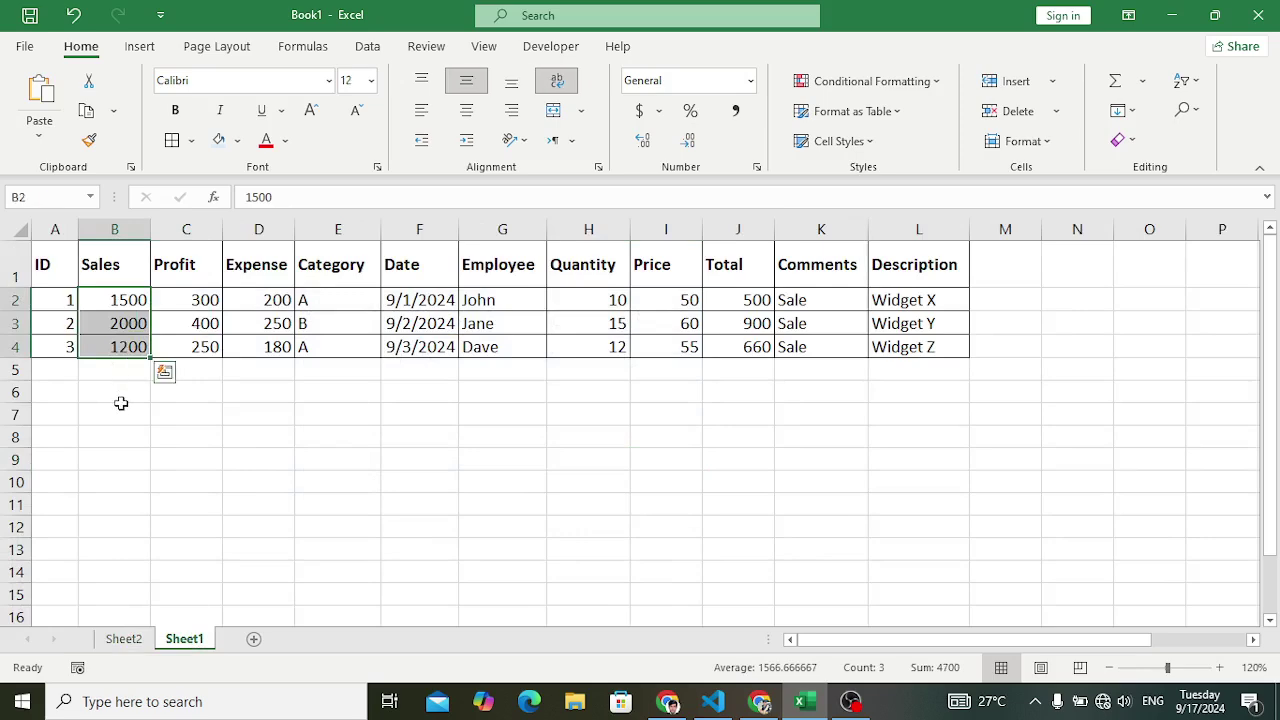
click(121, 405)
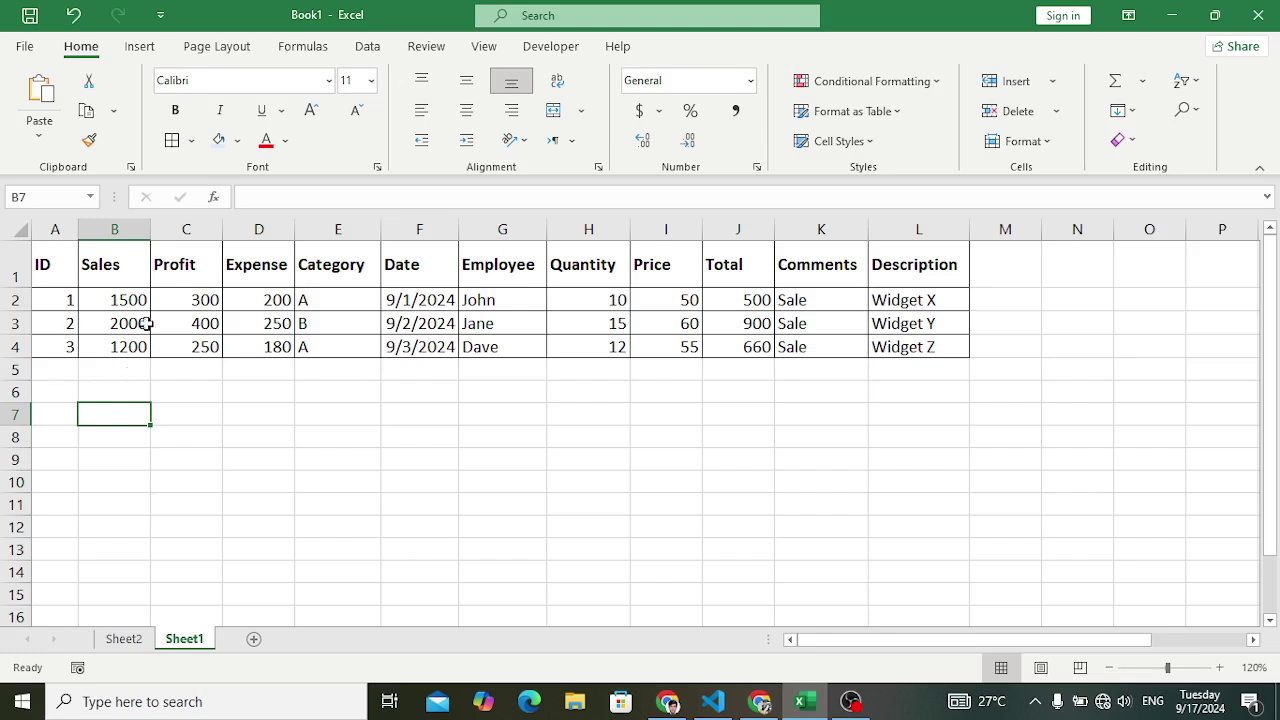
drag(131, 311, 118, 346)
click(108, 378)
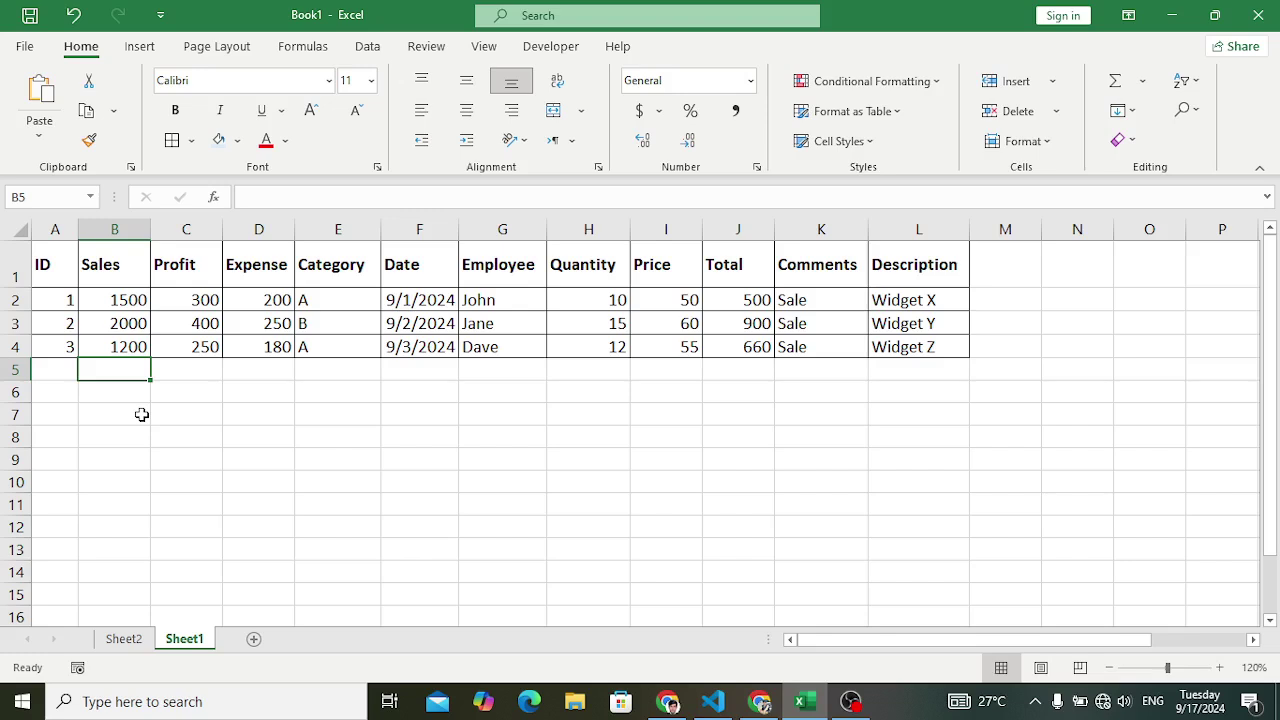
text(=)
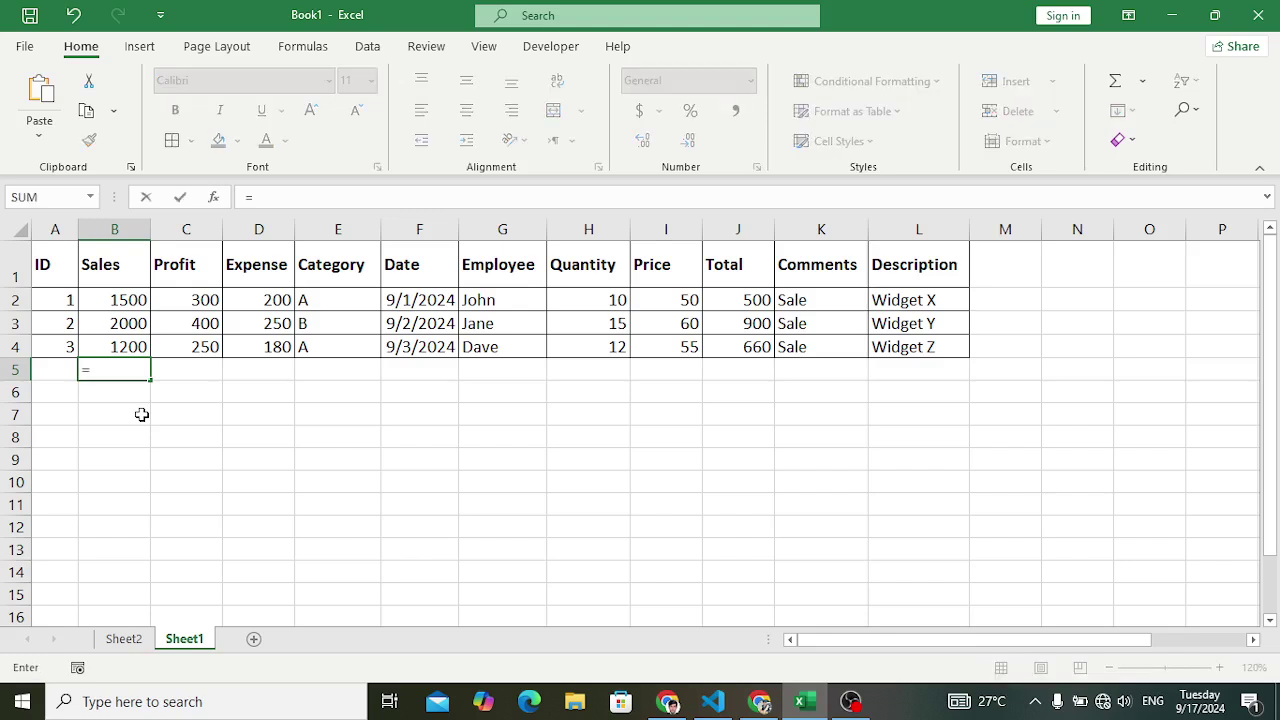
text(sum)
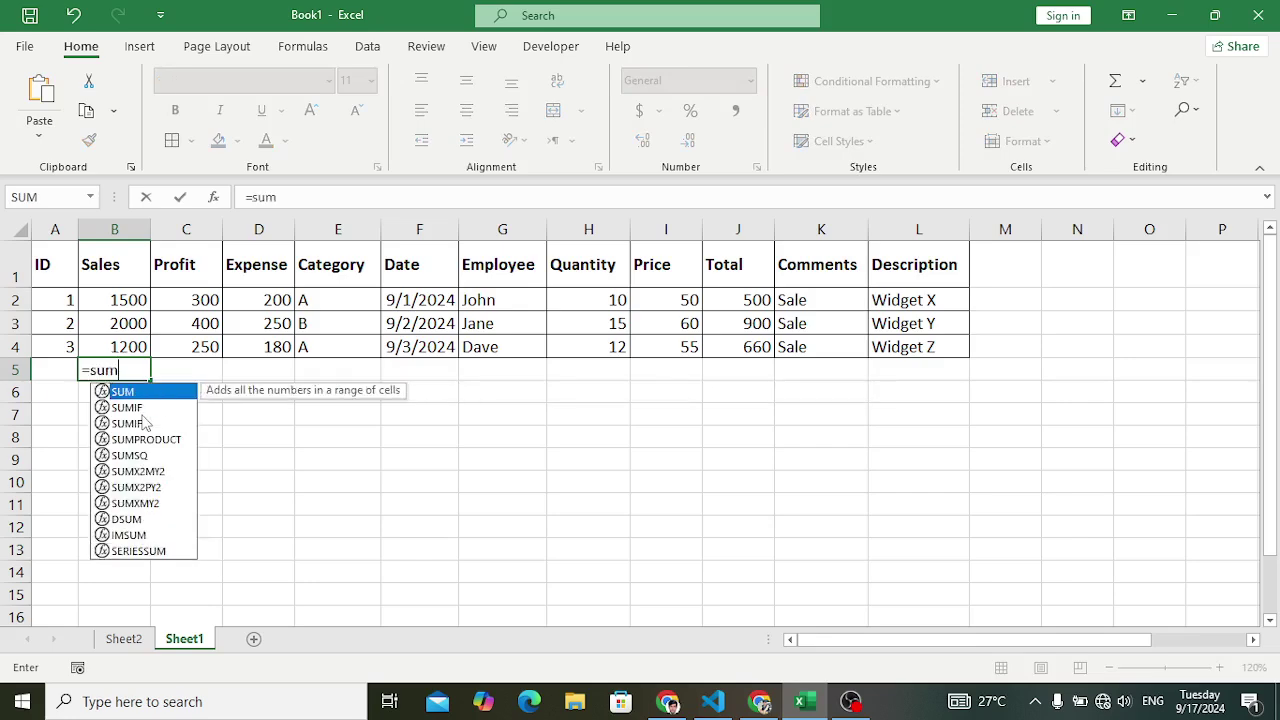
key(Tab)
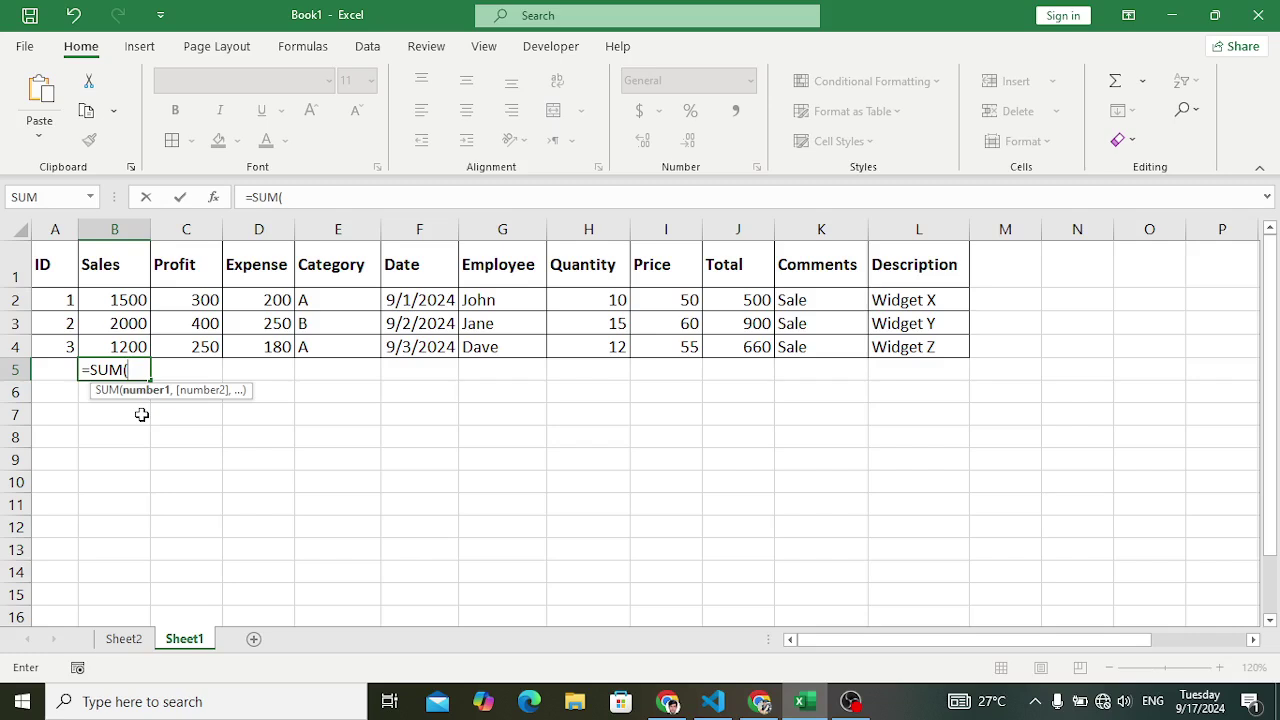
drag(100, 302, 110, 340)
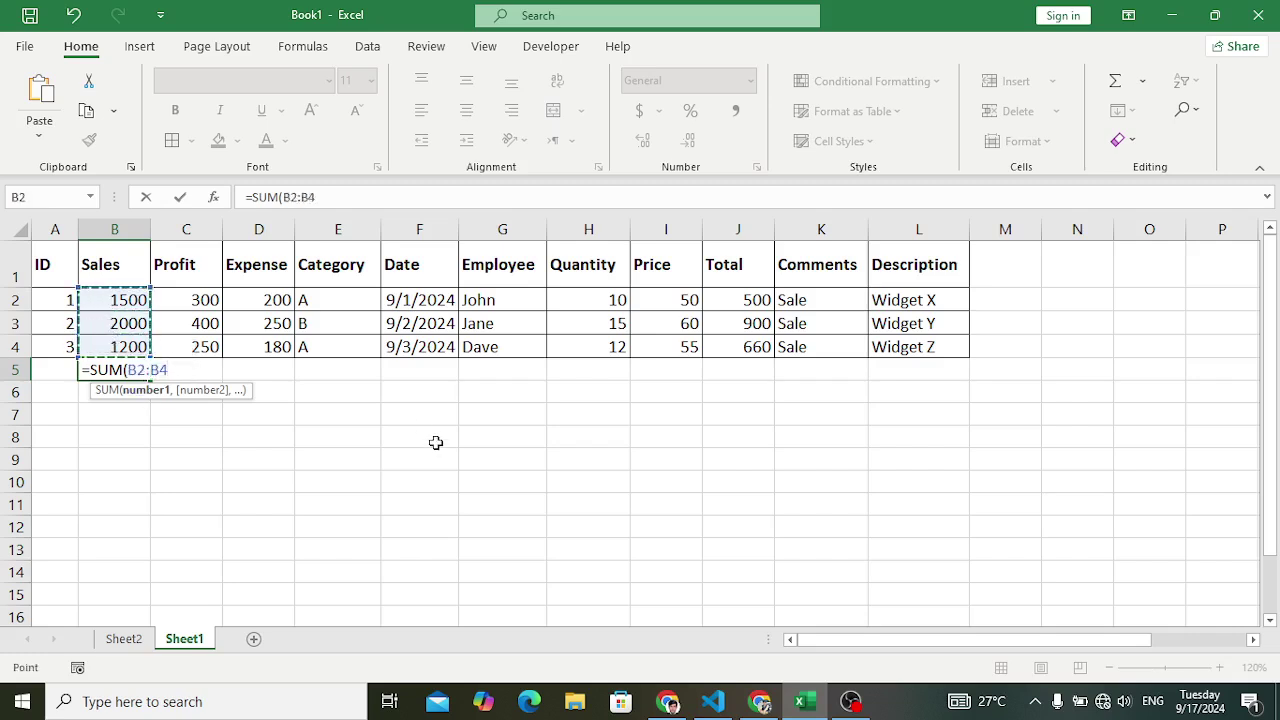
text())
key(Return)
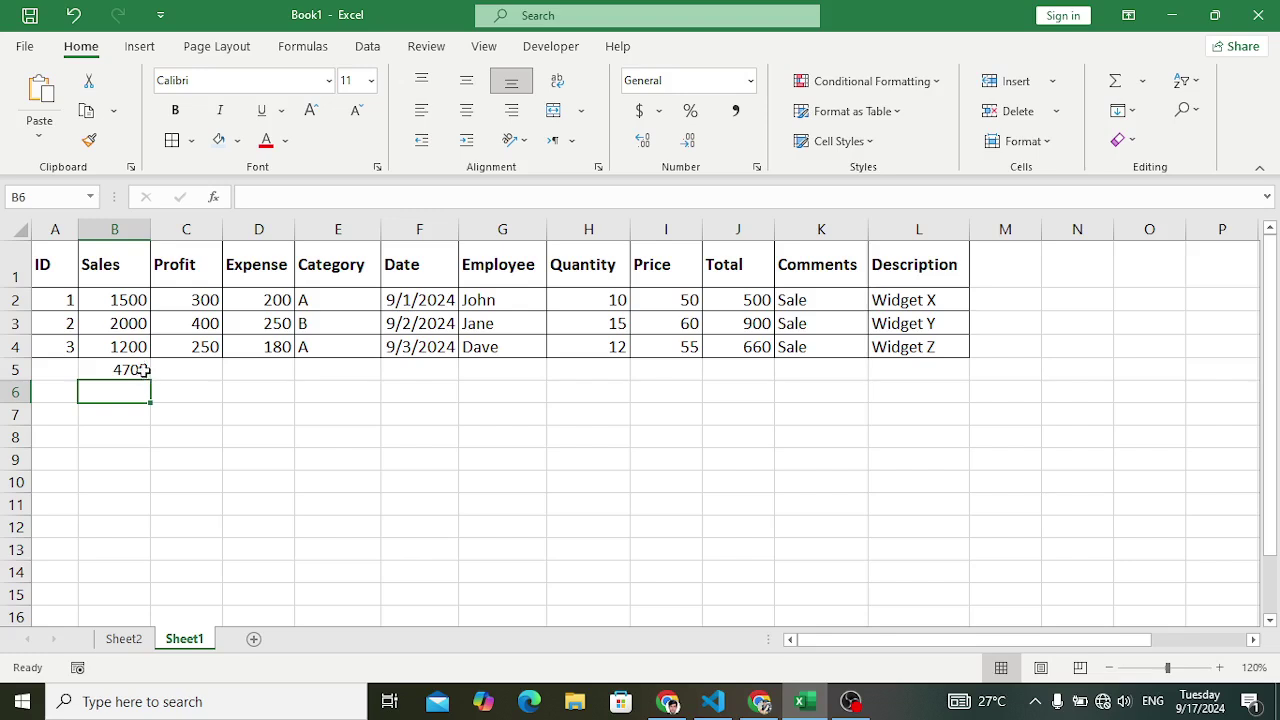
Check the Sales values in B2:B4 and look at the AVERAGE entry in the formula list on Sheet2
click(127, 284)
click(130, 302)
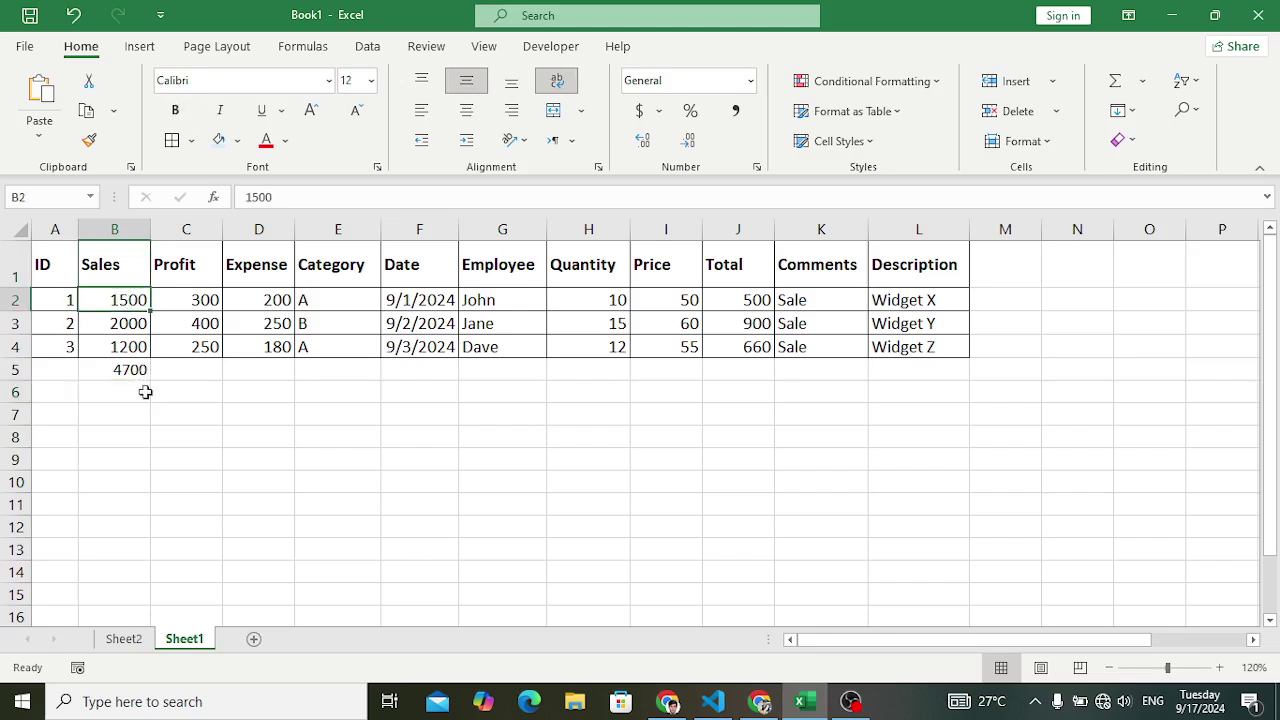
drag(124, 302, 123, 348)
click(124, 640)
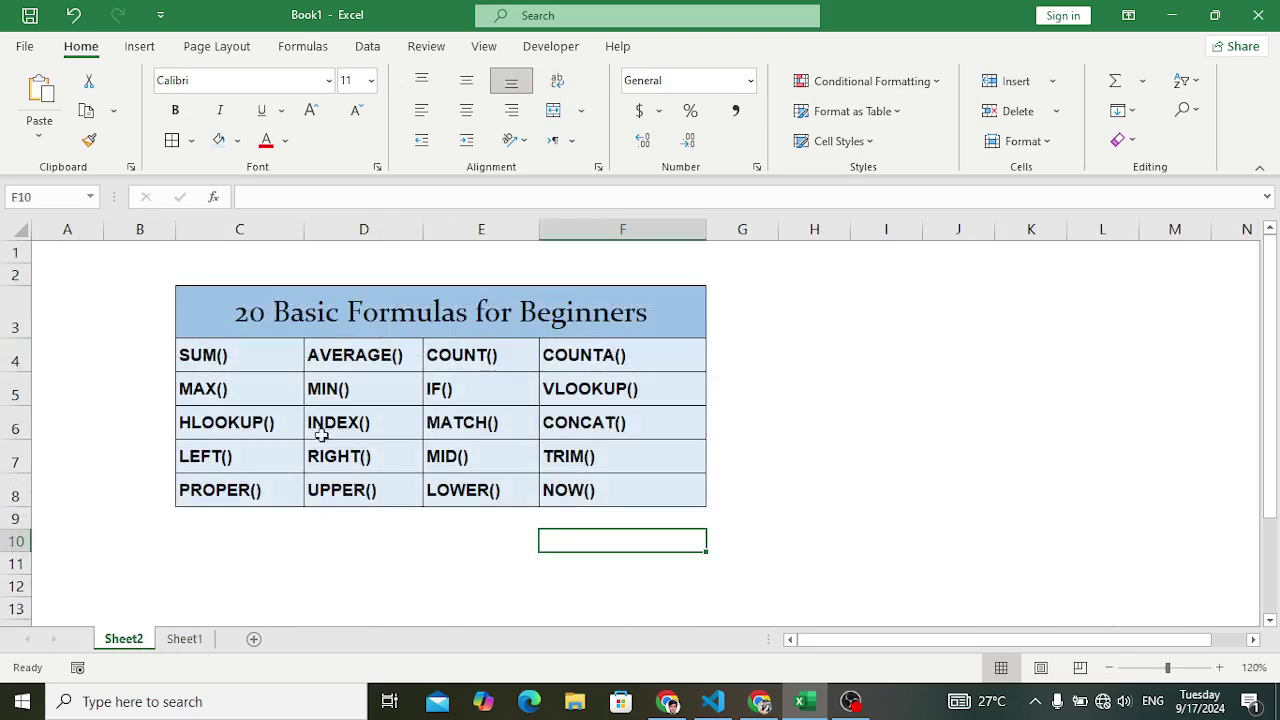
click(343, 355)
click(191, 643)
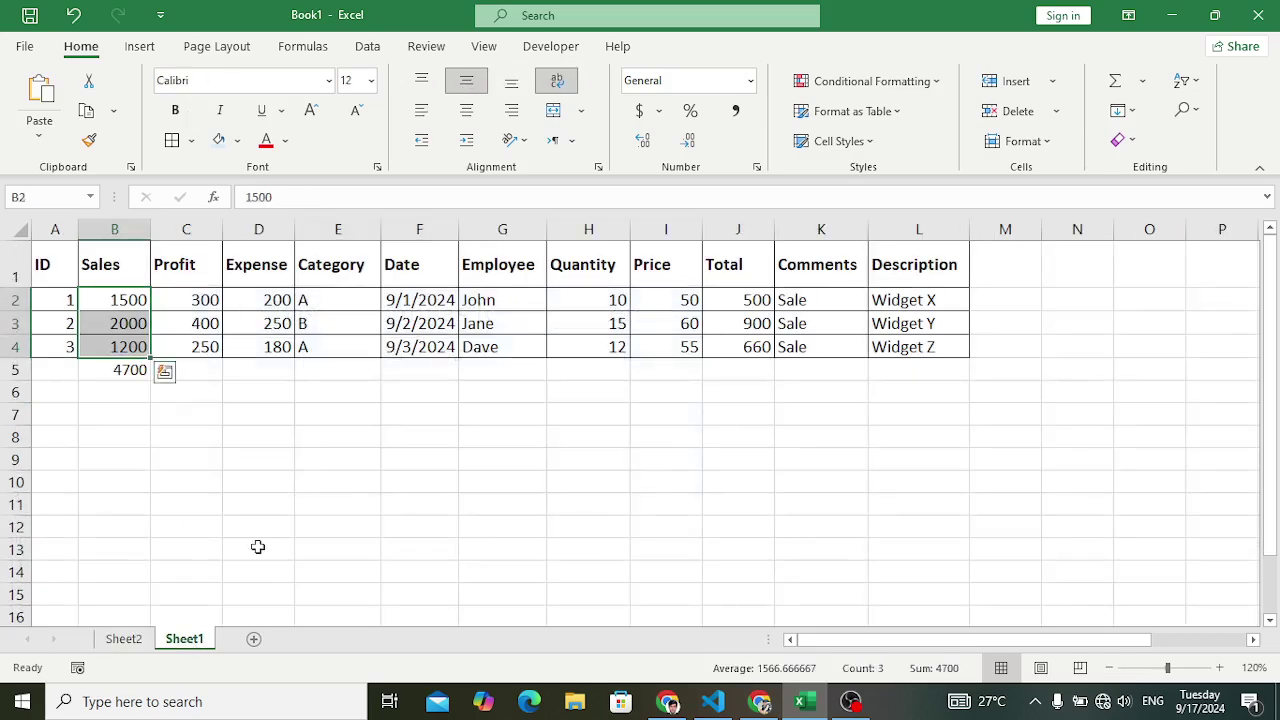
click(366, 484)
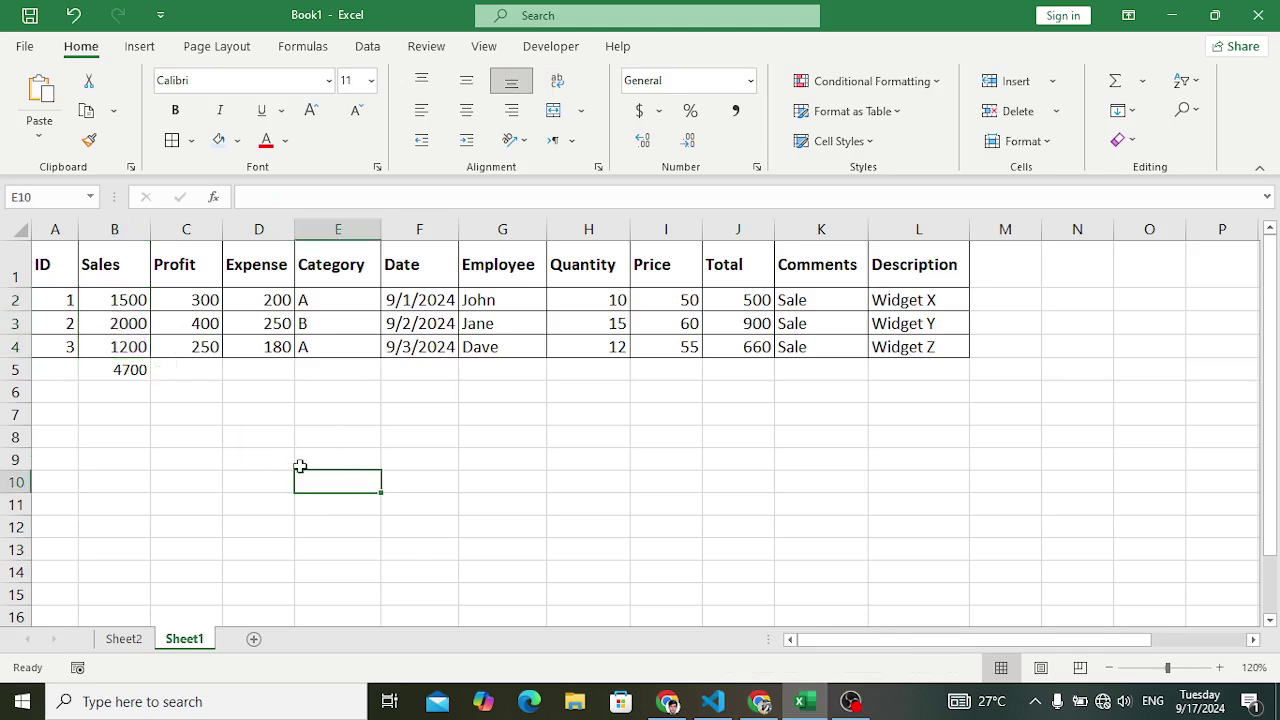
Average the Profit column in cell C5 with an AVERAGE formula over C2:C4
drag(194, 298, 200, 342)
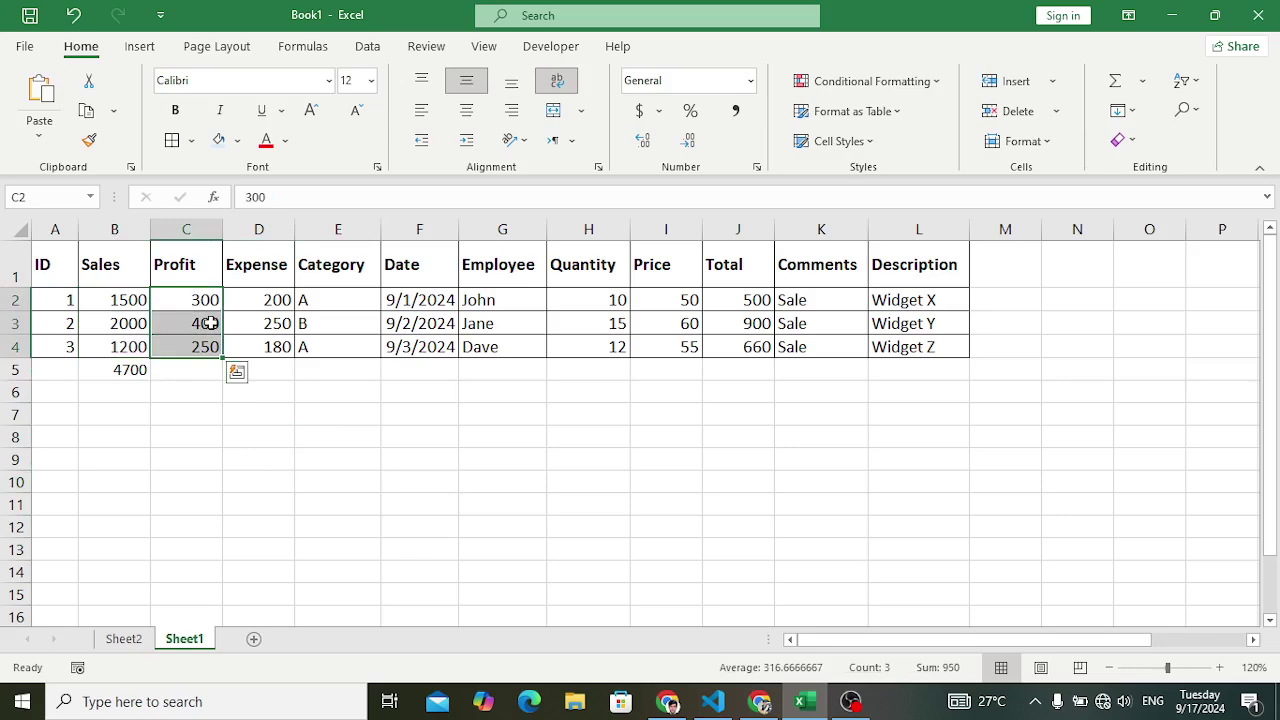
click(202, 323)
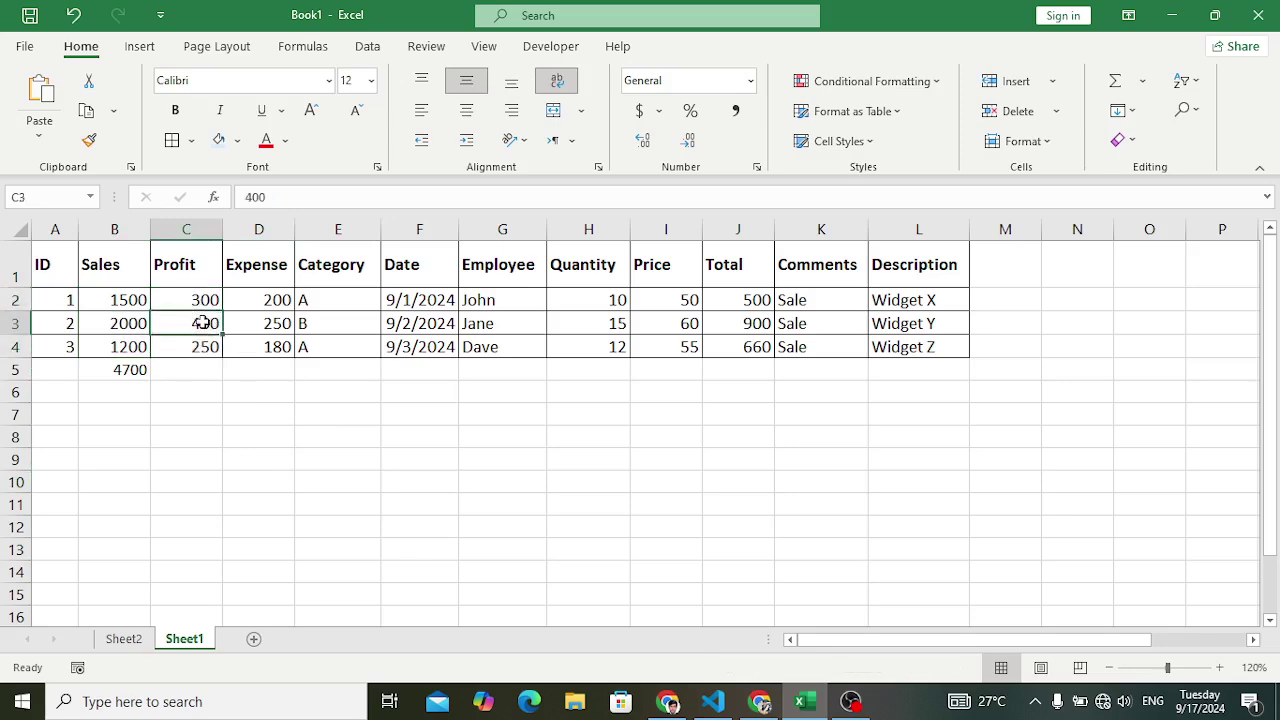
click(182, 370)
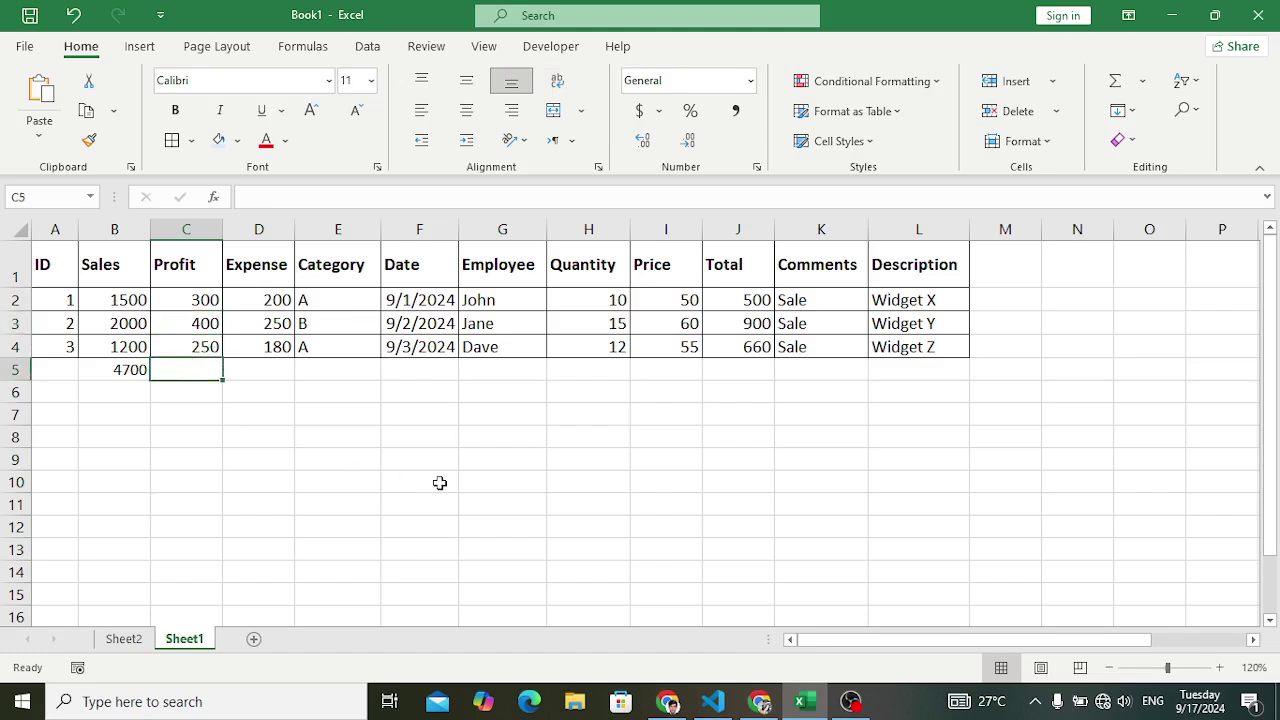
text(=aver)
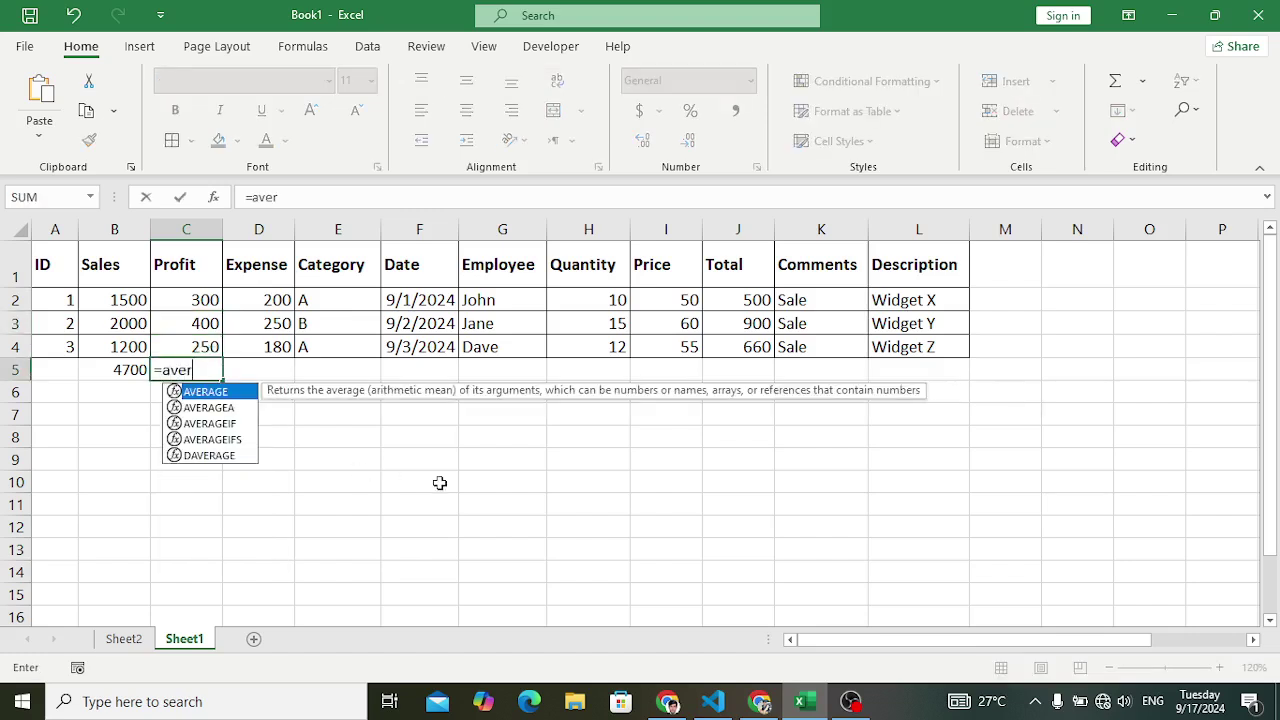
key(Tab)
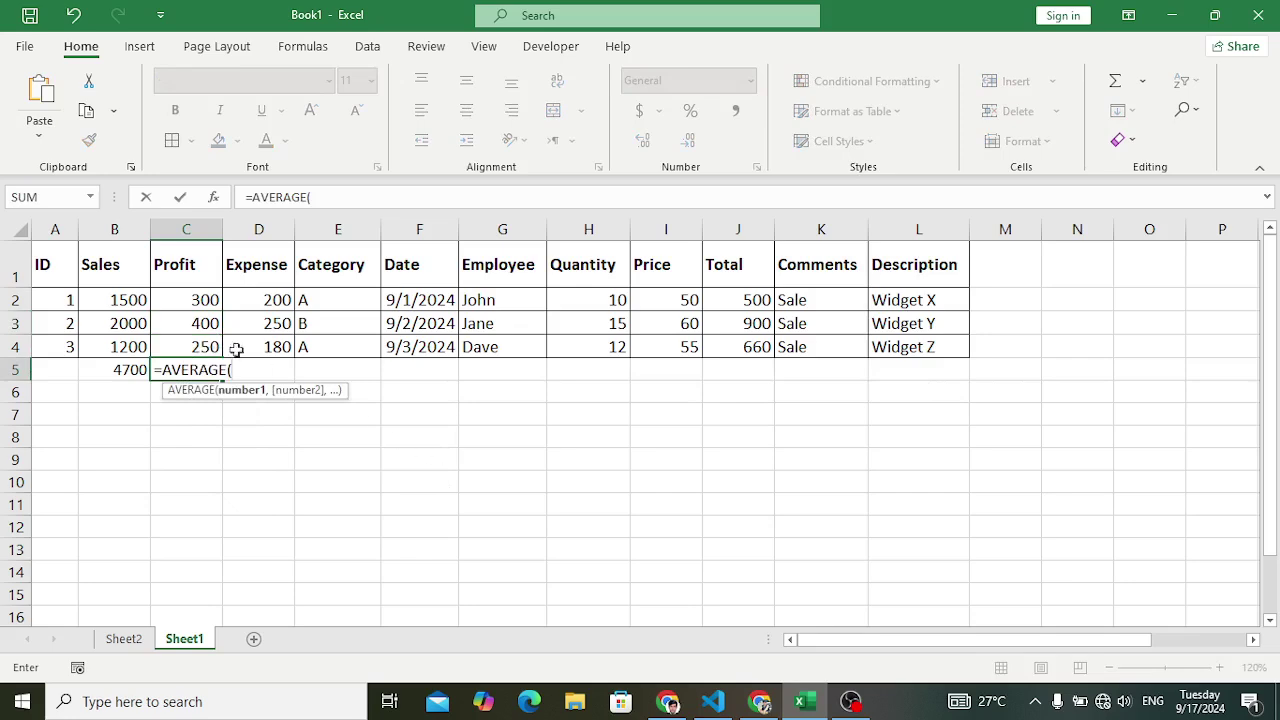
drag(205, 305, 212, 340)
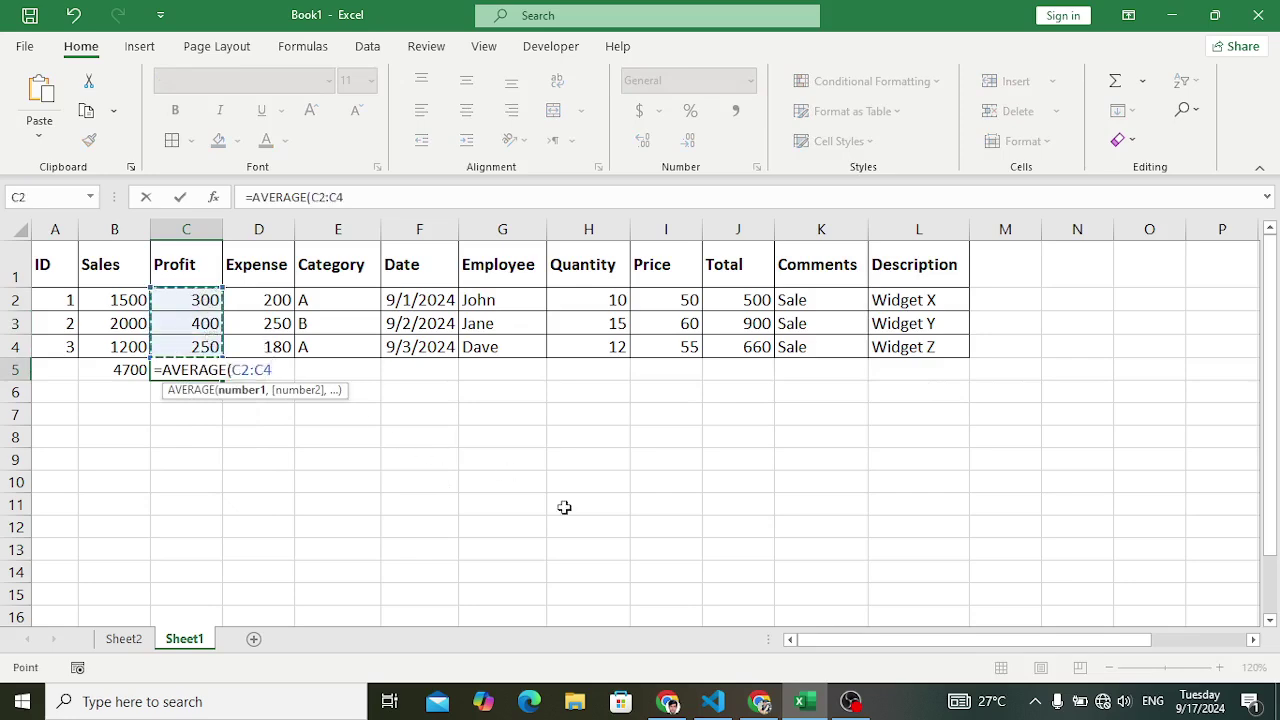
key(Return)
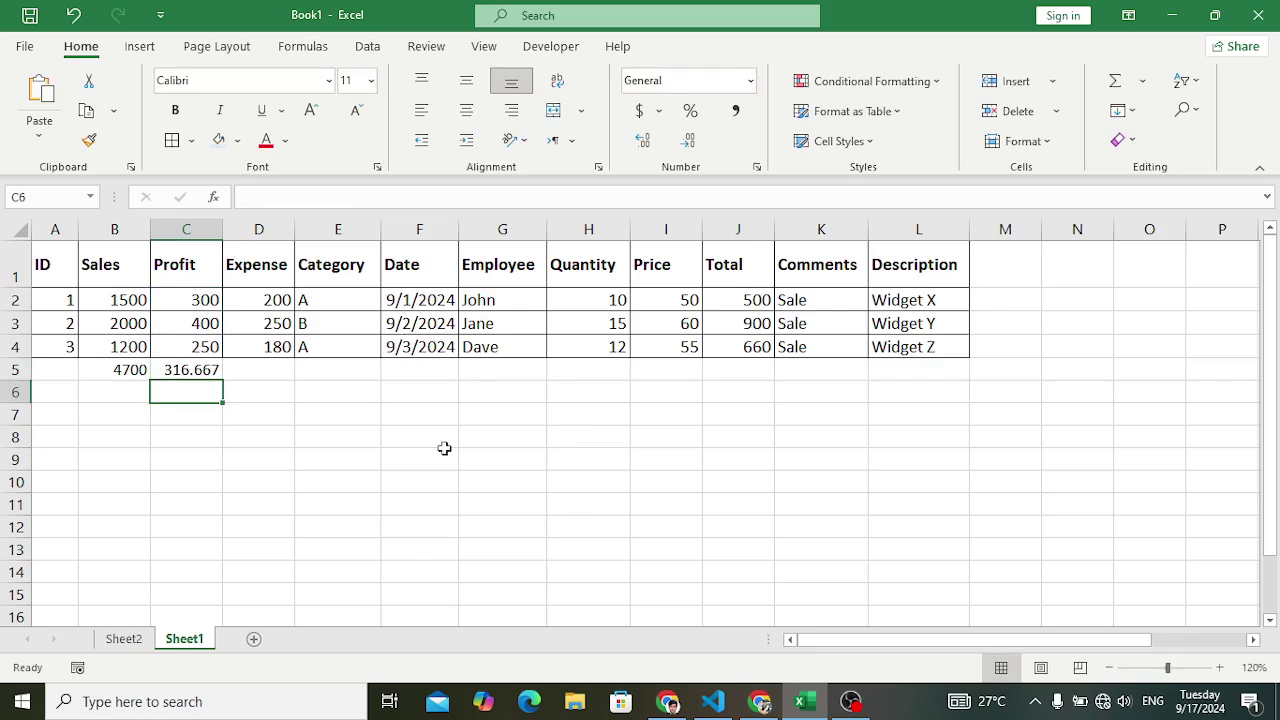
Check the formula list on Sheet2 and the Quantity to Description columns on Sheet1, and label cell H9 "Count"
click(128, 638)
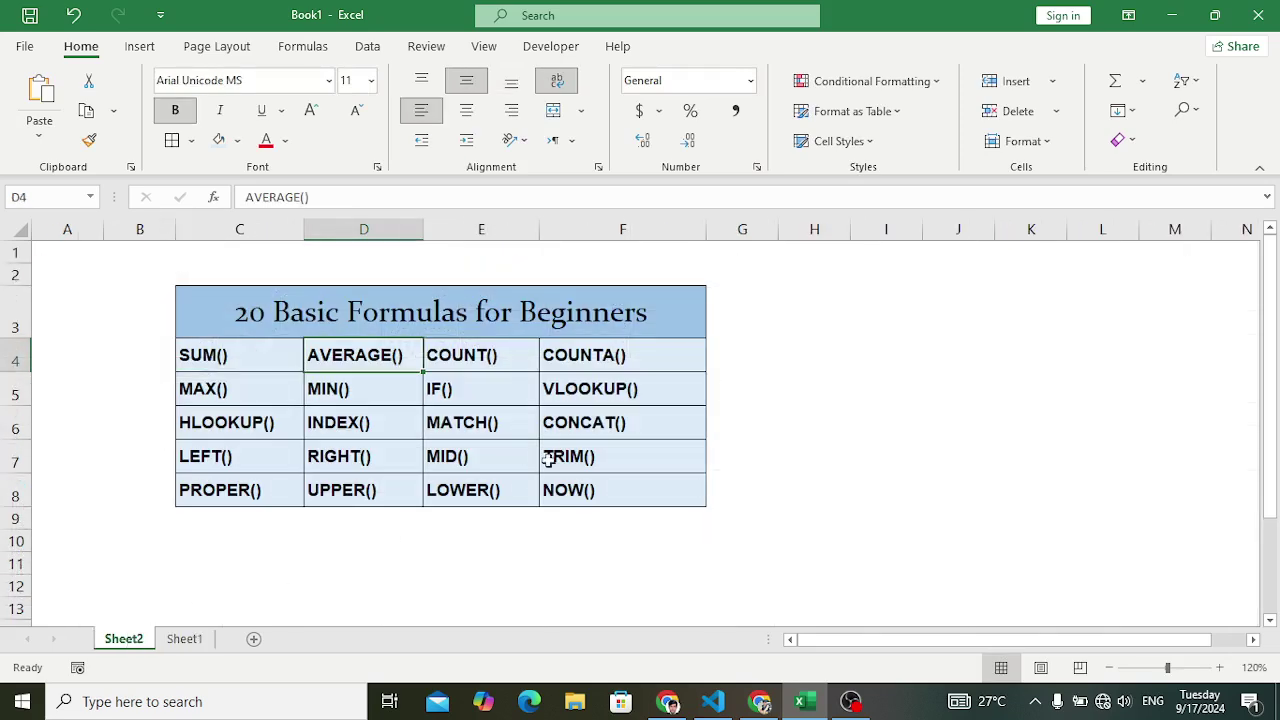
click(186, 640)
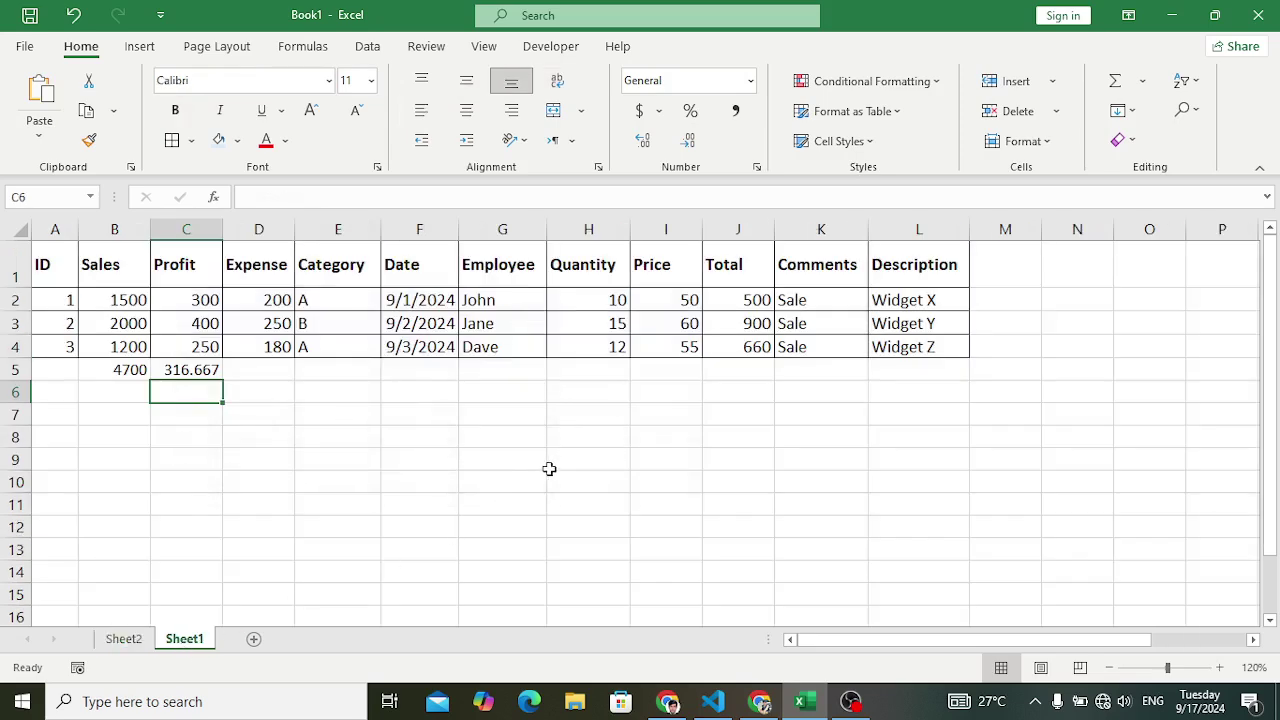
drag(592, 265, 965, 392)
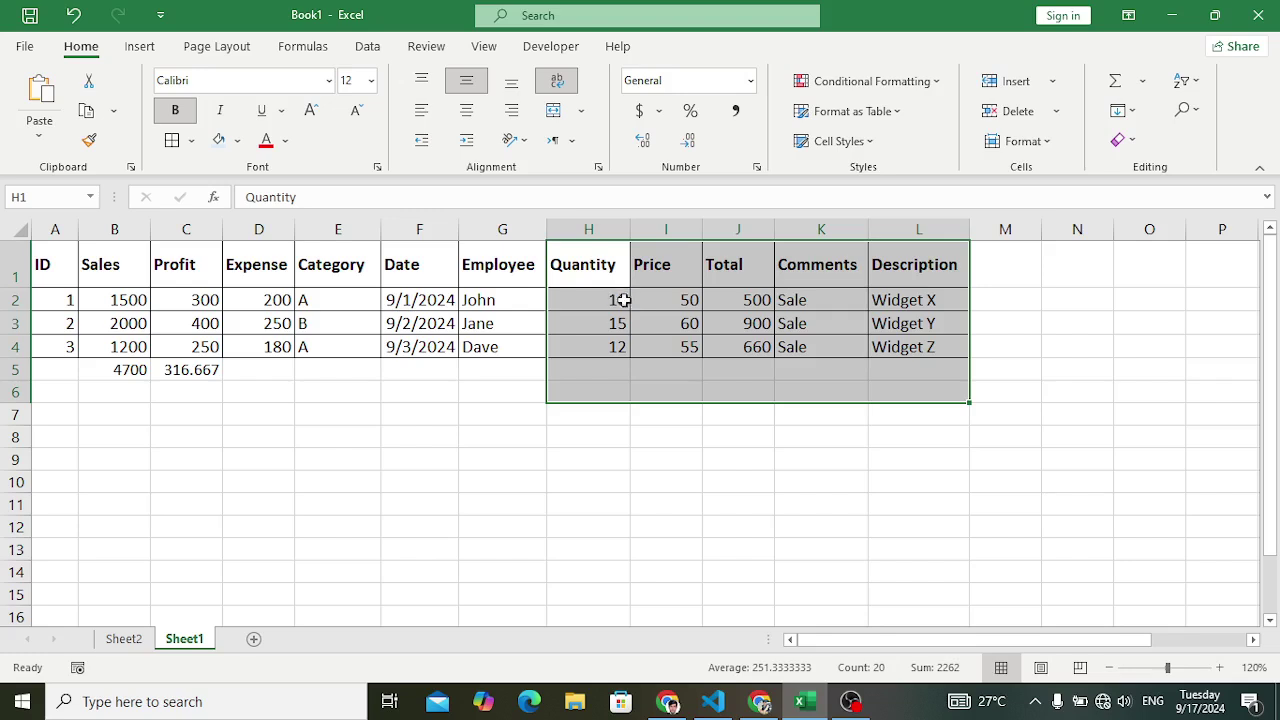
click(748, 484)
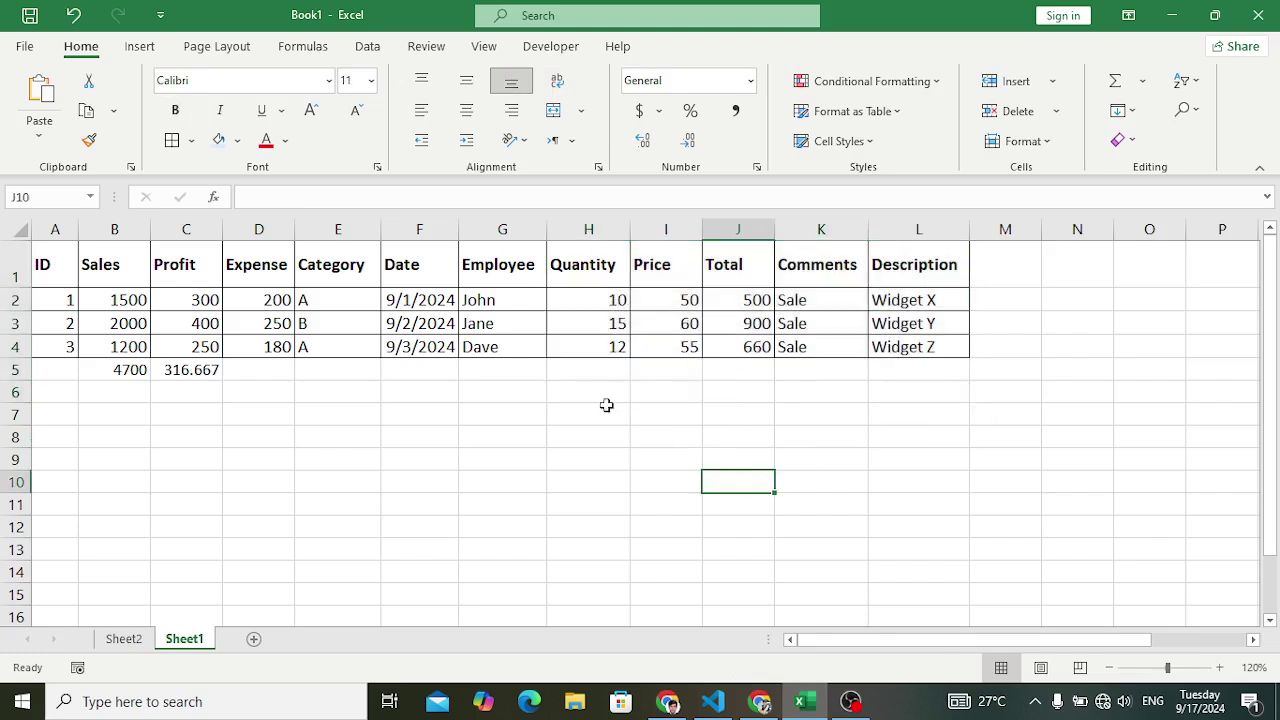
click(595, 455)
text(C)
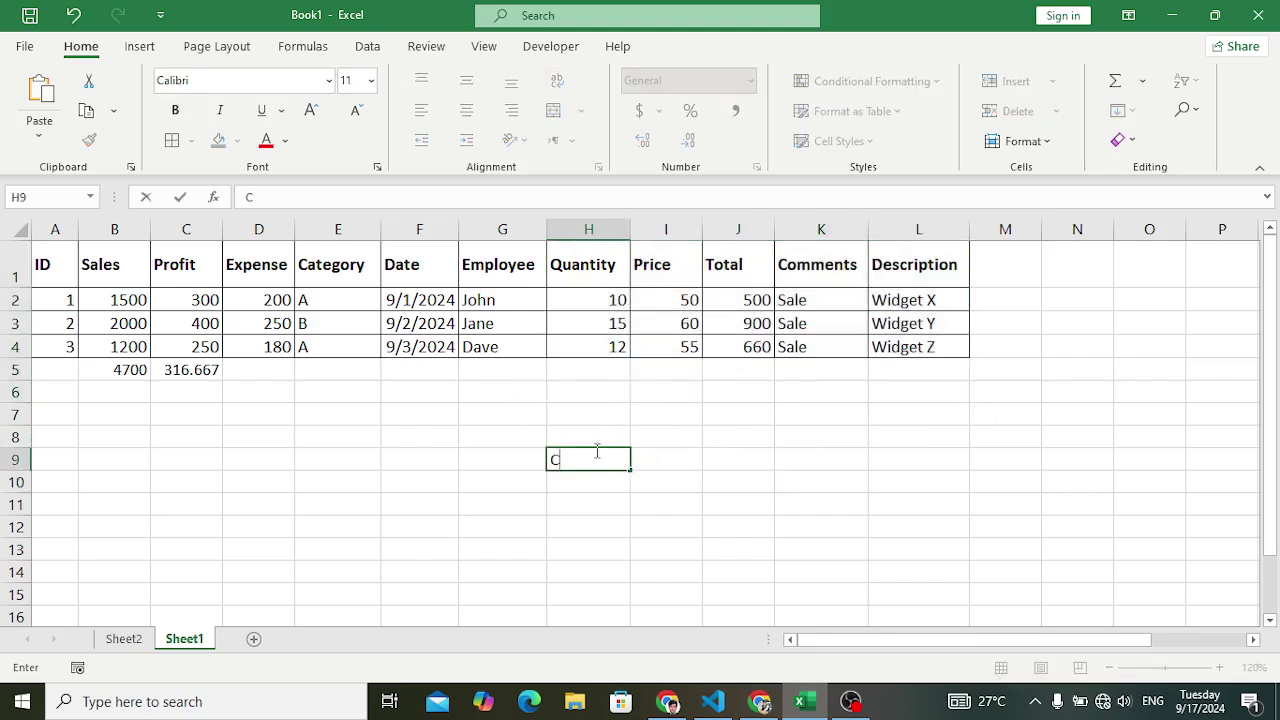
text(ount)
key(Tab)
Count the numeric cells in the Quantity to Description columns with =COUNT(H1:L4) in cell I9
text(=count)
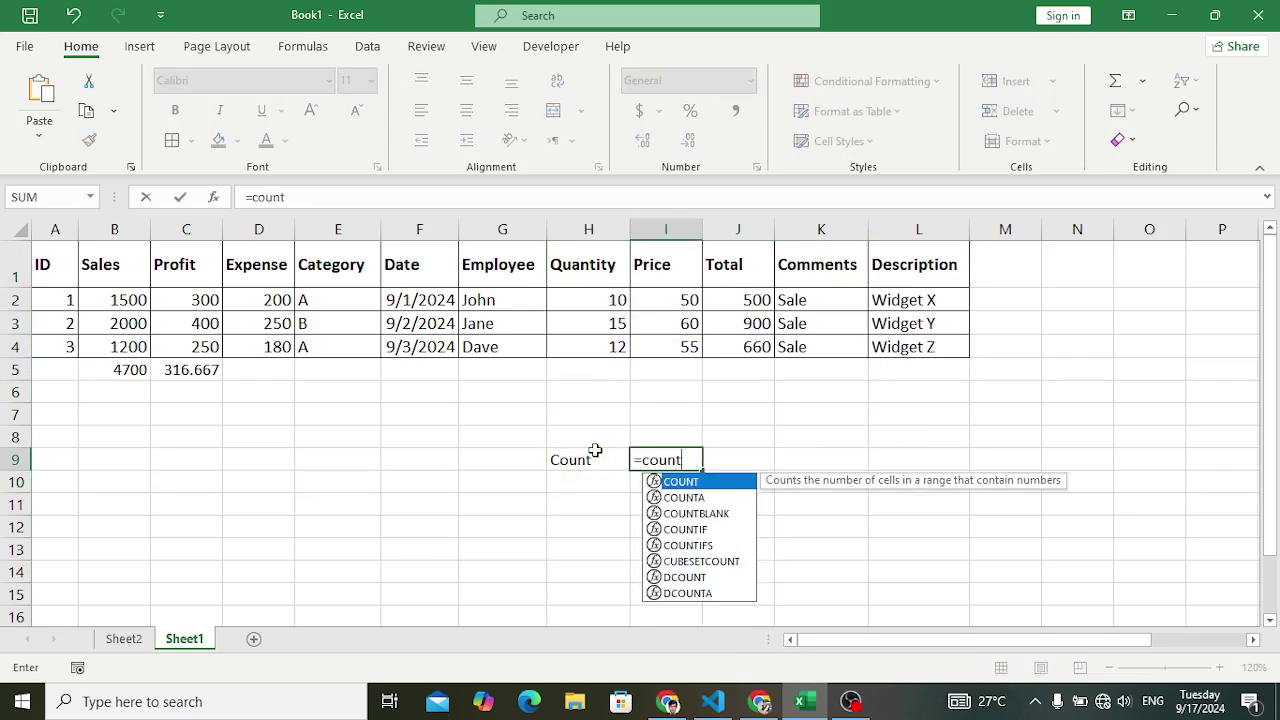
key(Tab)
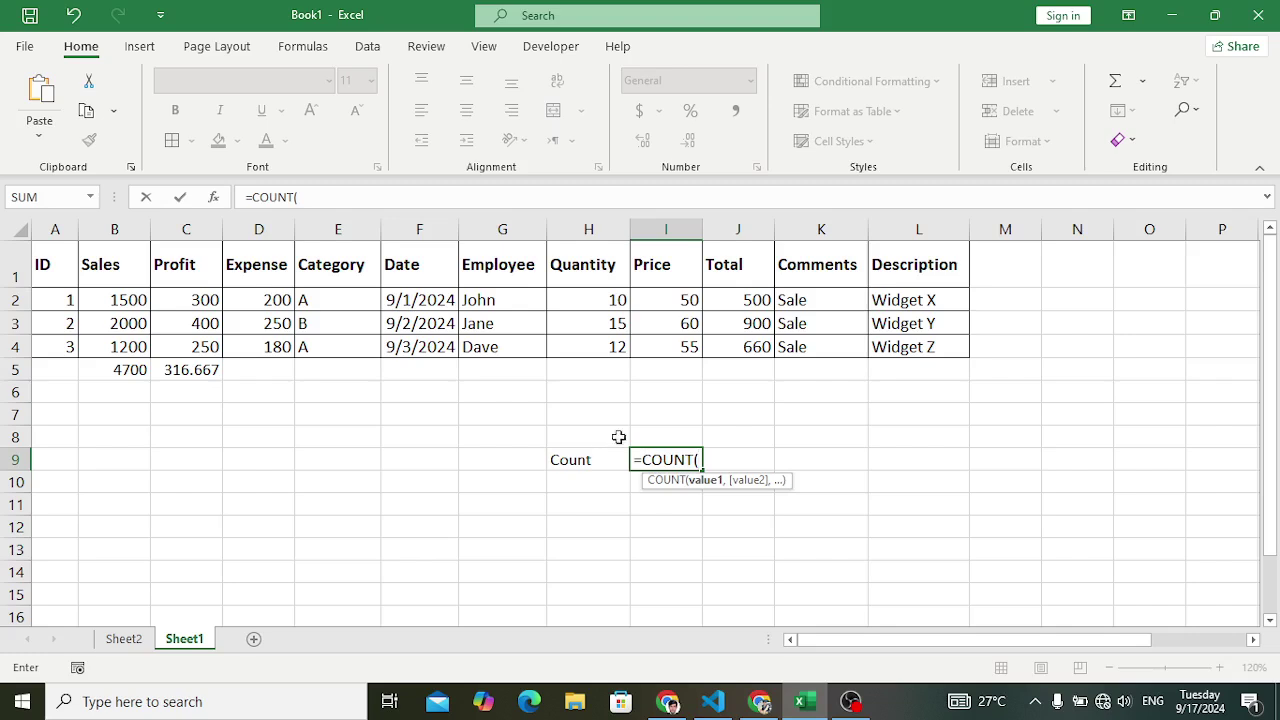
drag(597, 263, 917, 362)
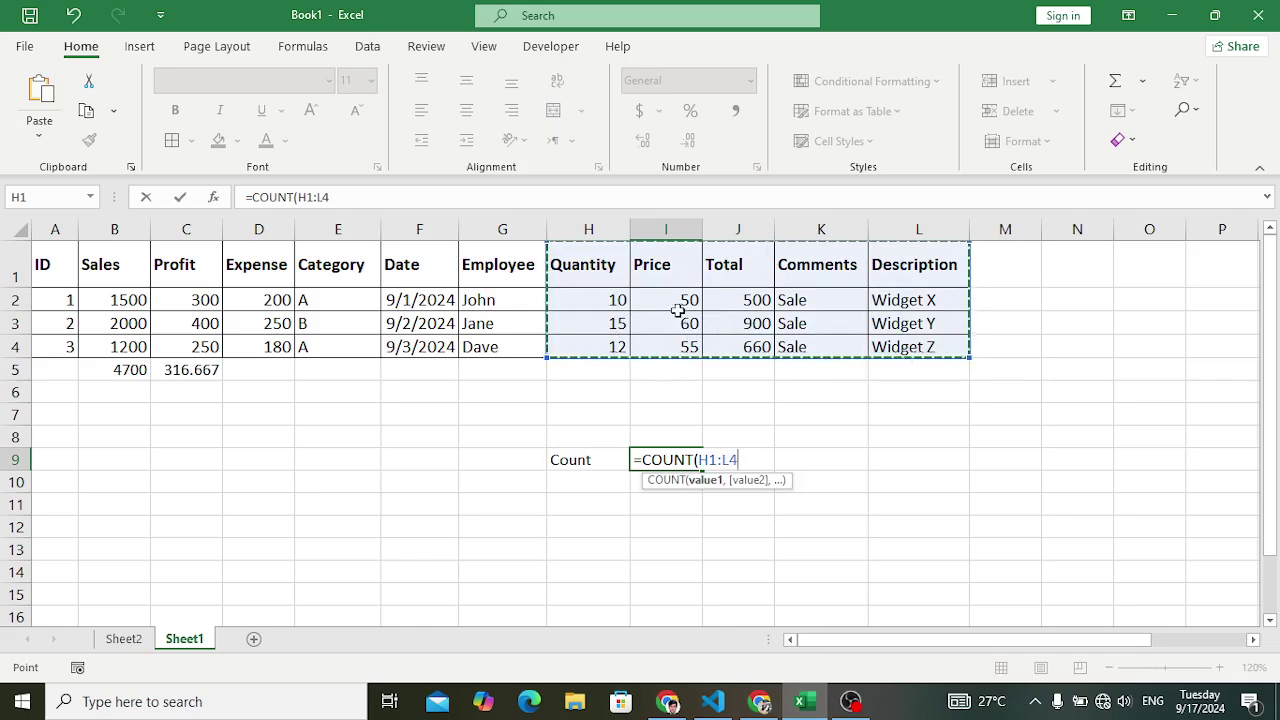
text())
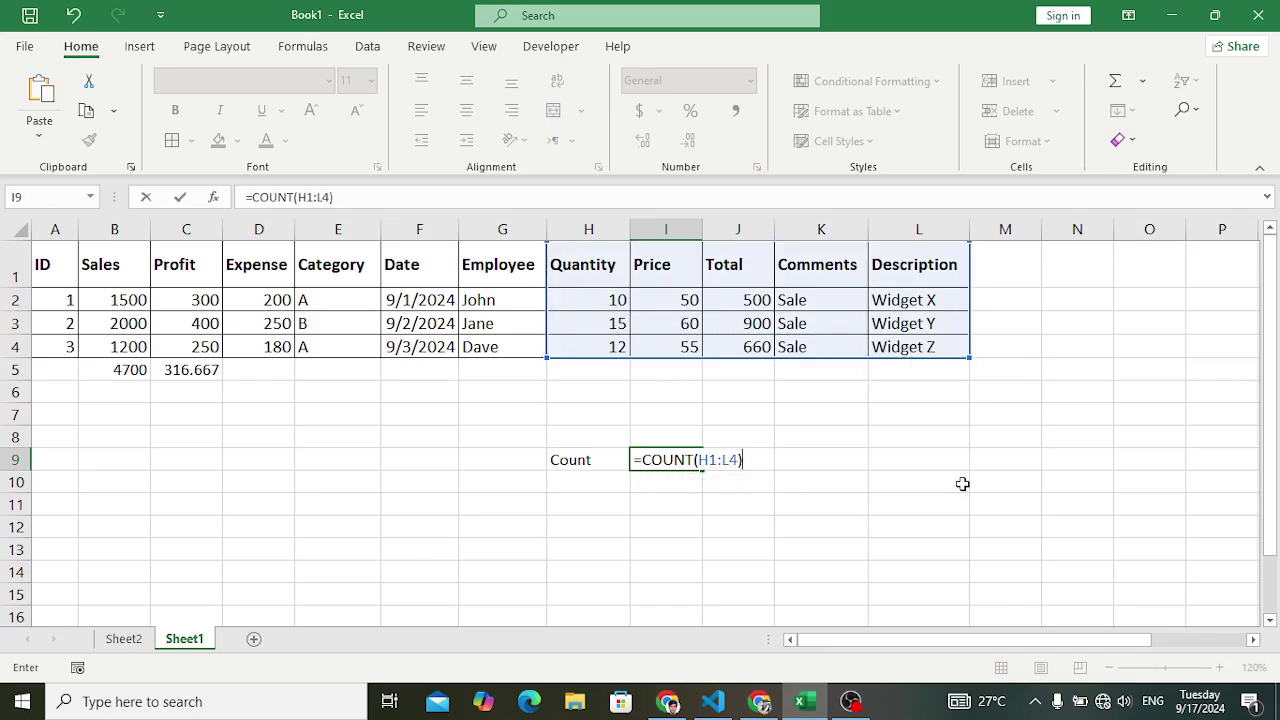
key(Return)
click(659, 459)
click(757, 519)
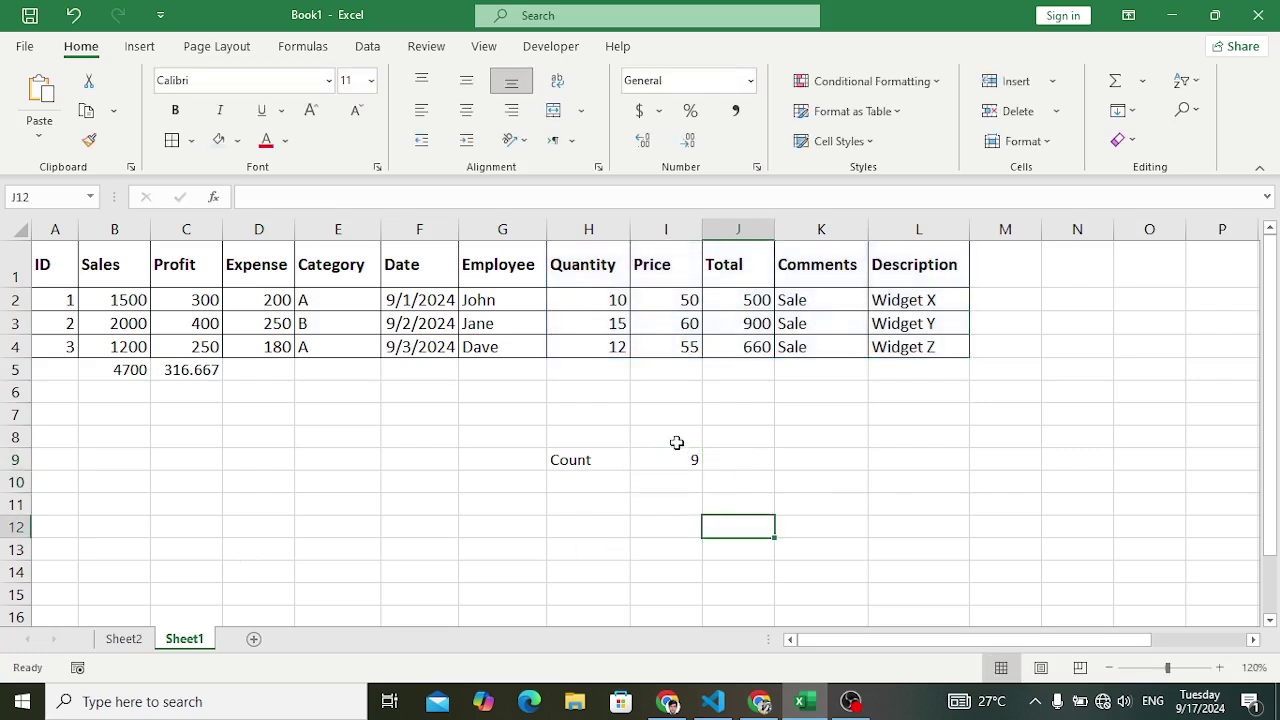
Examine the numeric cells H2:J4, the formula list on Sheet2, and the Quantity to Description columns on Sheet1
drag(586, 300, 717, 346)
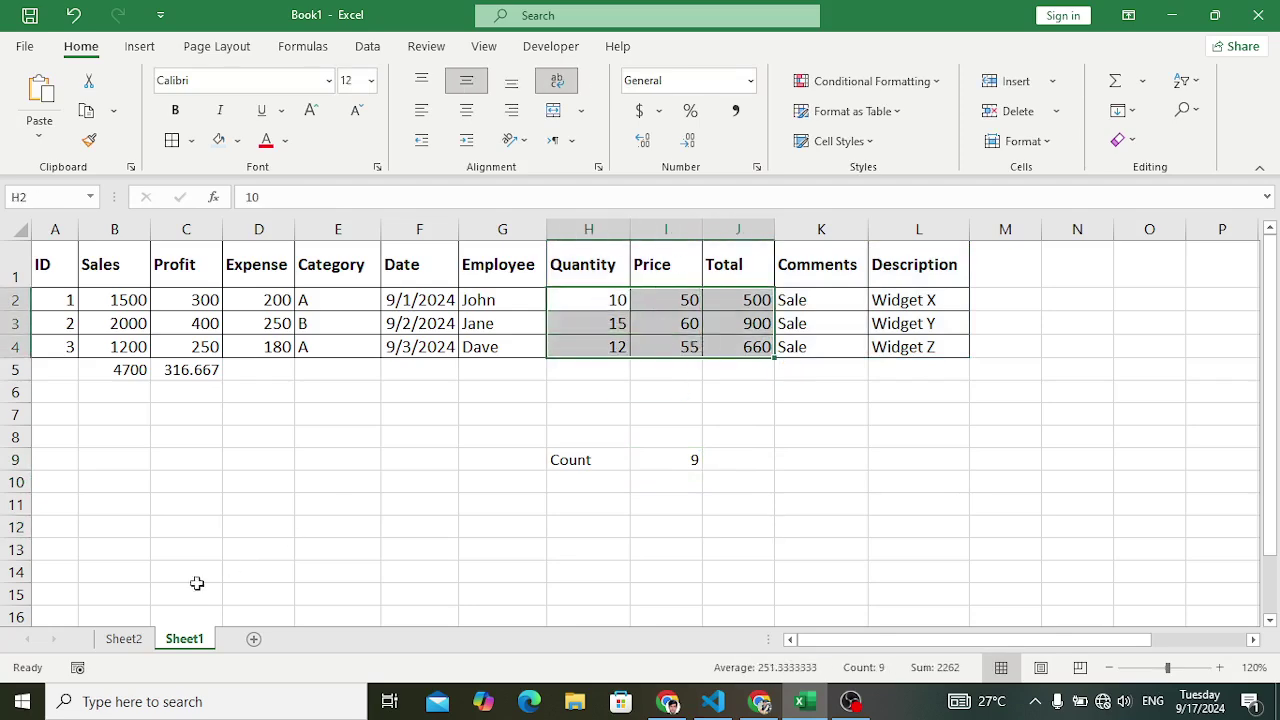
click(124, 638)
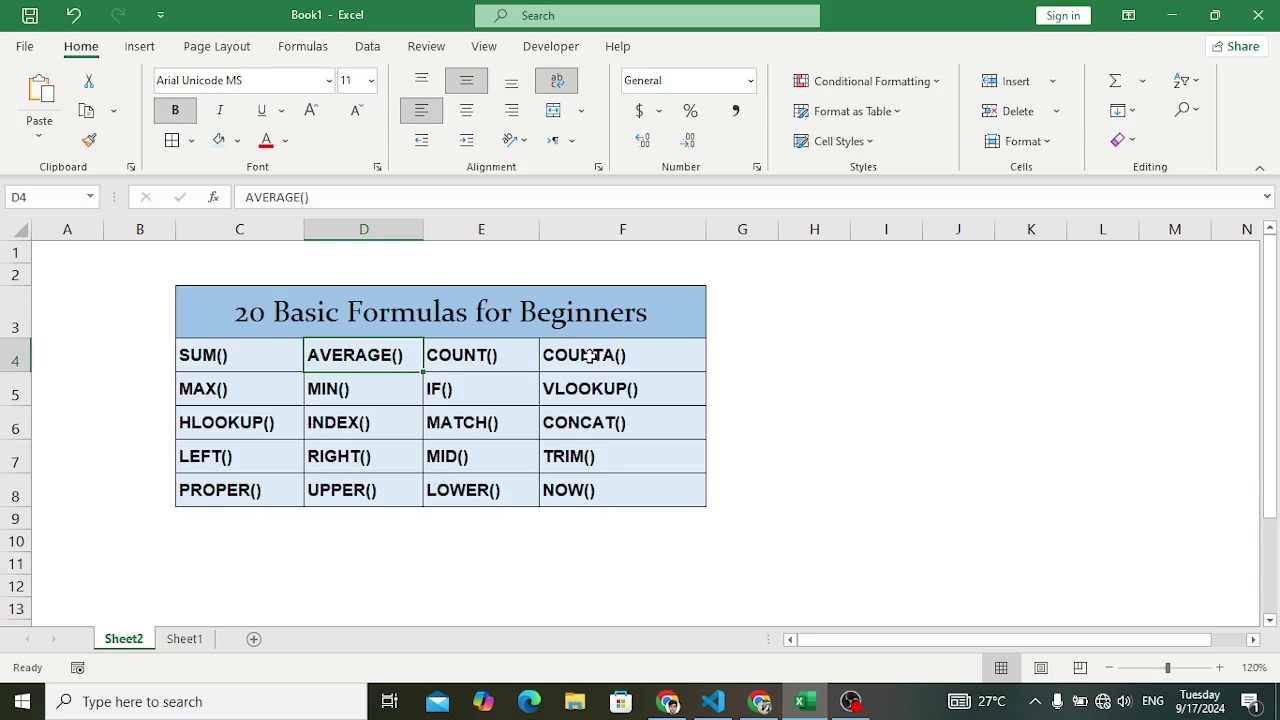
click(184, 638)
click(760, 478)
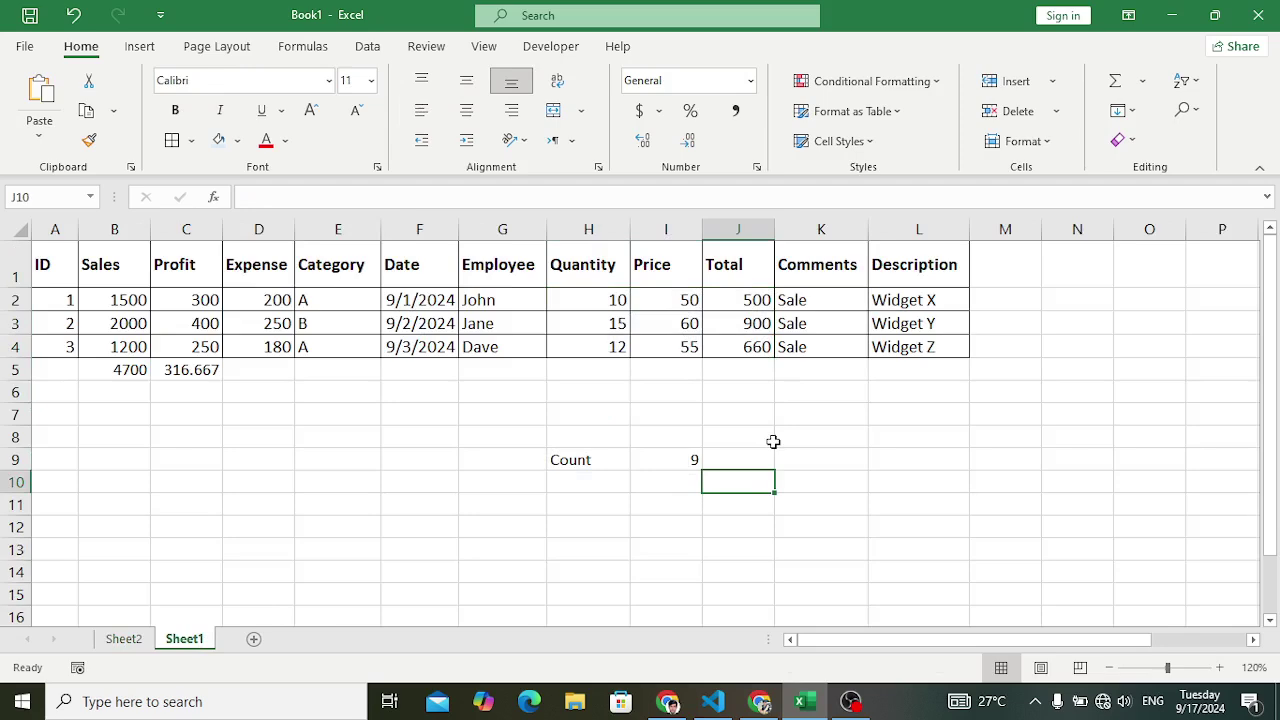
click(776, 438)
drag(590, 262, 920, 440)
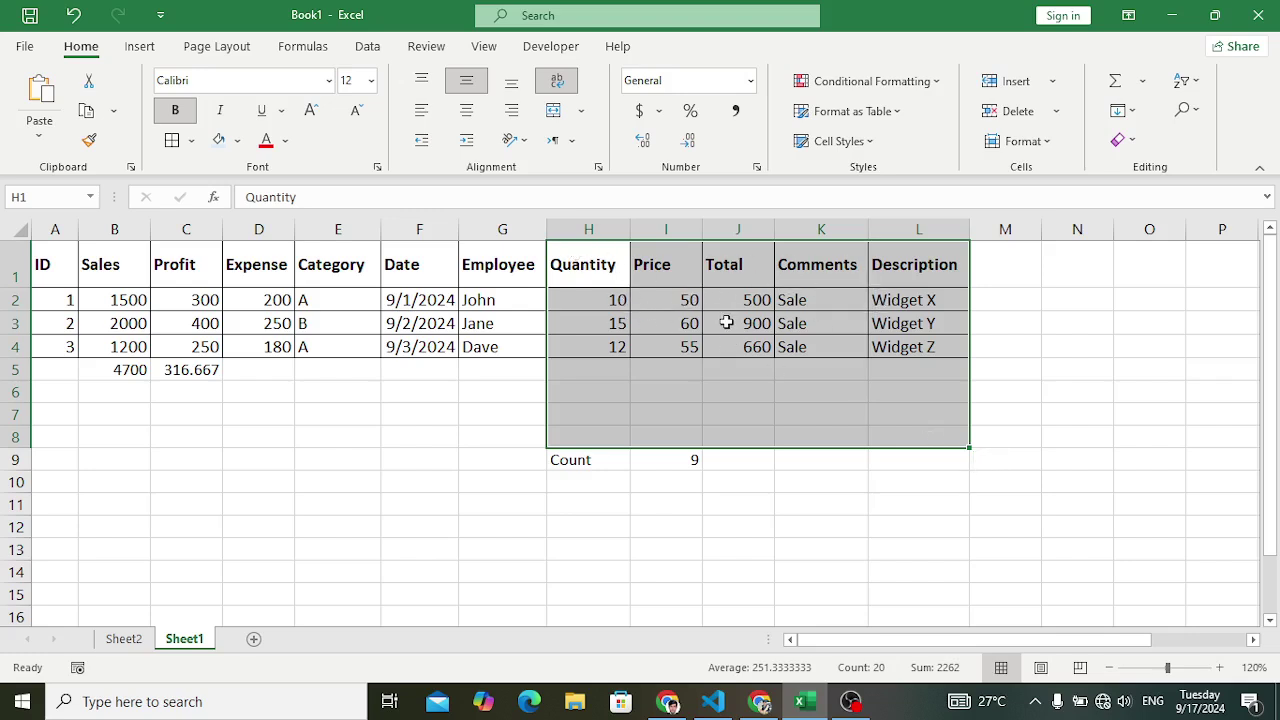
click(777, 531)
Label cell H10 "CountA" and count the non-empty cells with =COUNTA(H1:J8) in cell I10
click(598, 481)
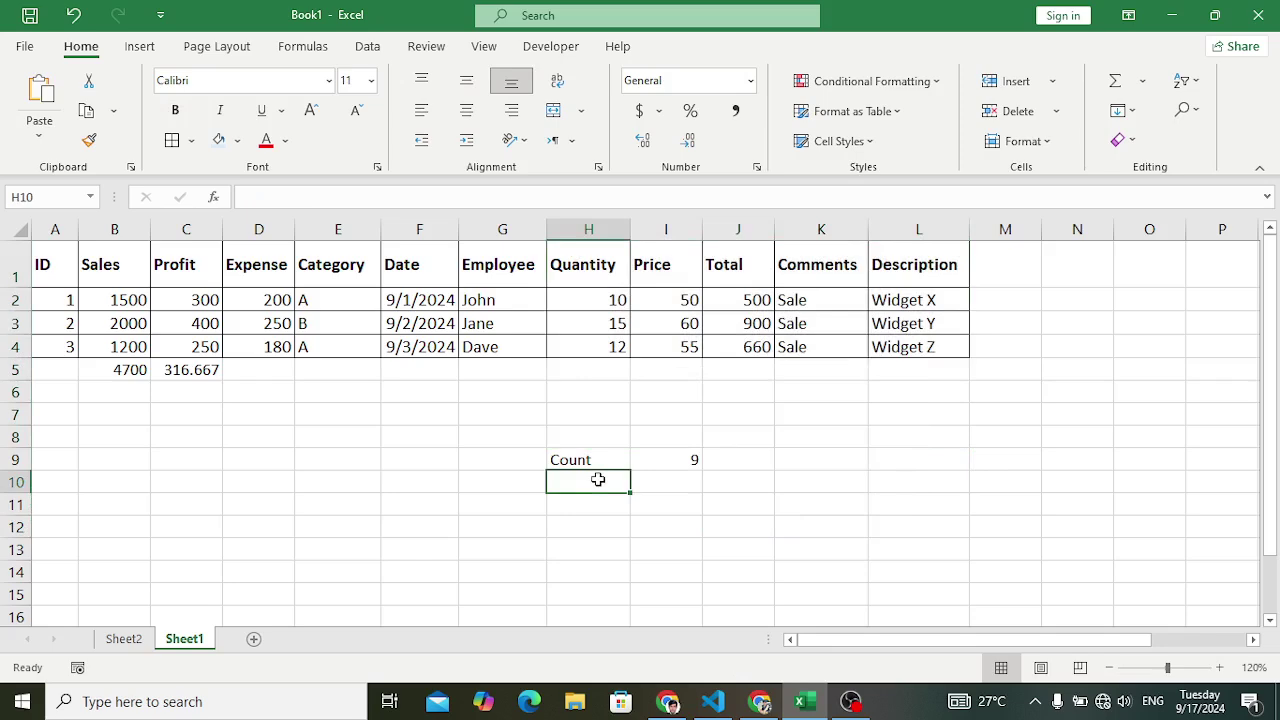
text(Count)
key(Tab)
text(=count)
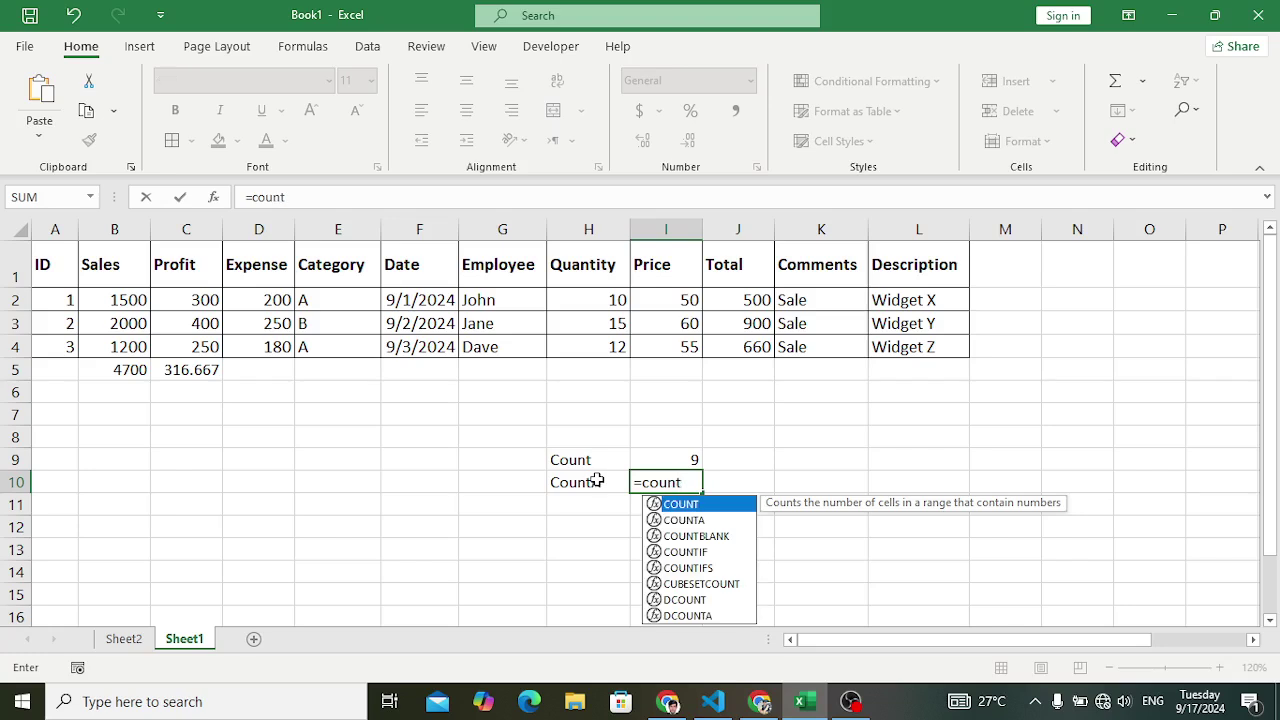
key(Down)
key(Tab)
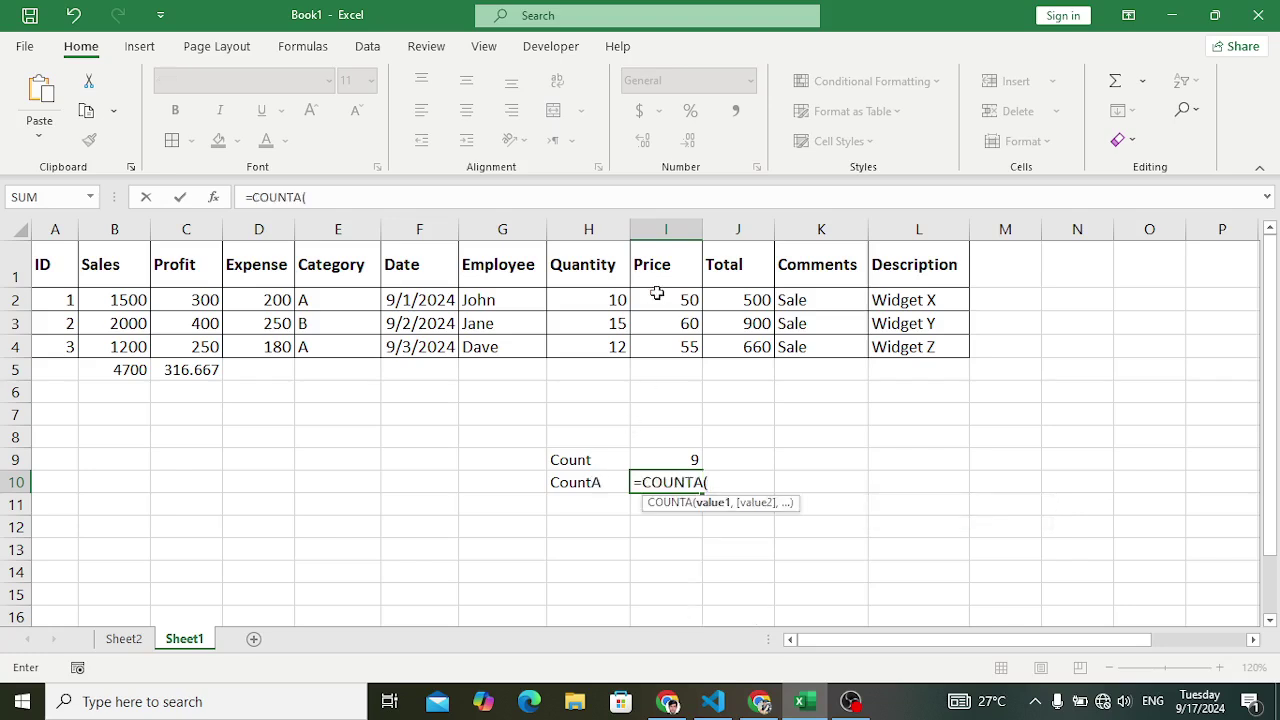
drag(592, 270, 745, 440)
text())
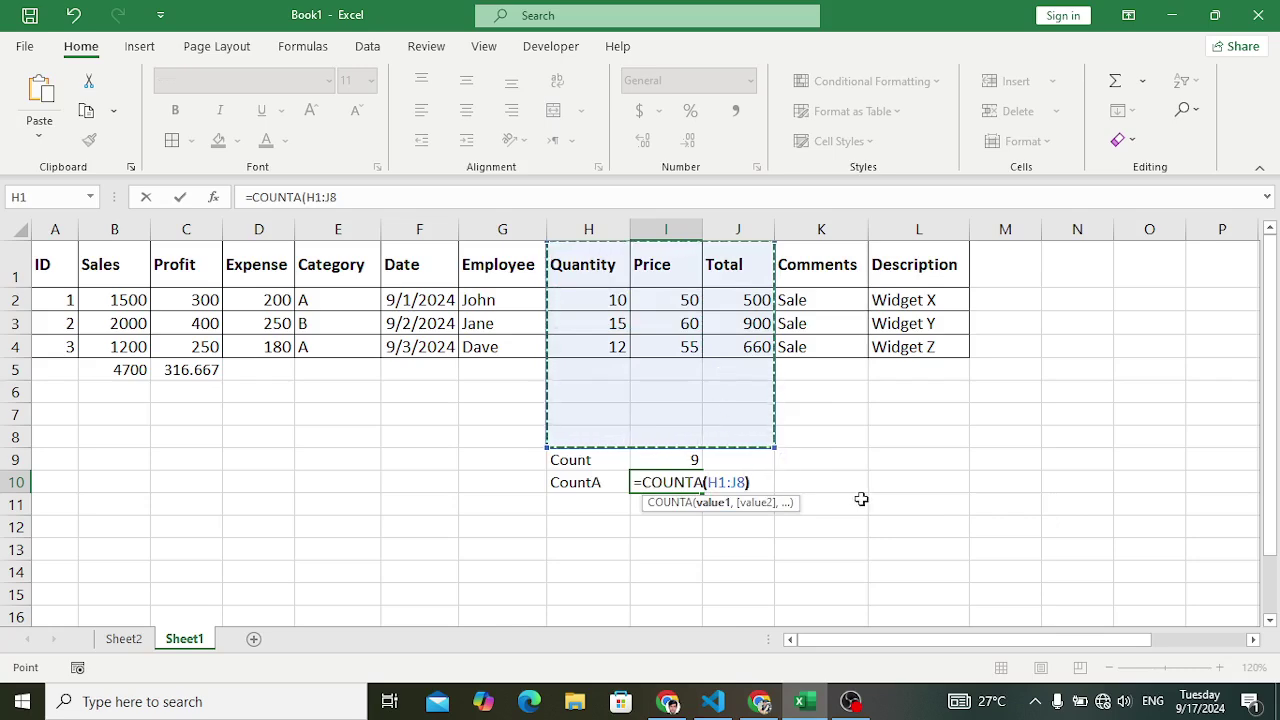
key(Return)
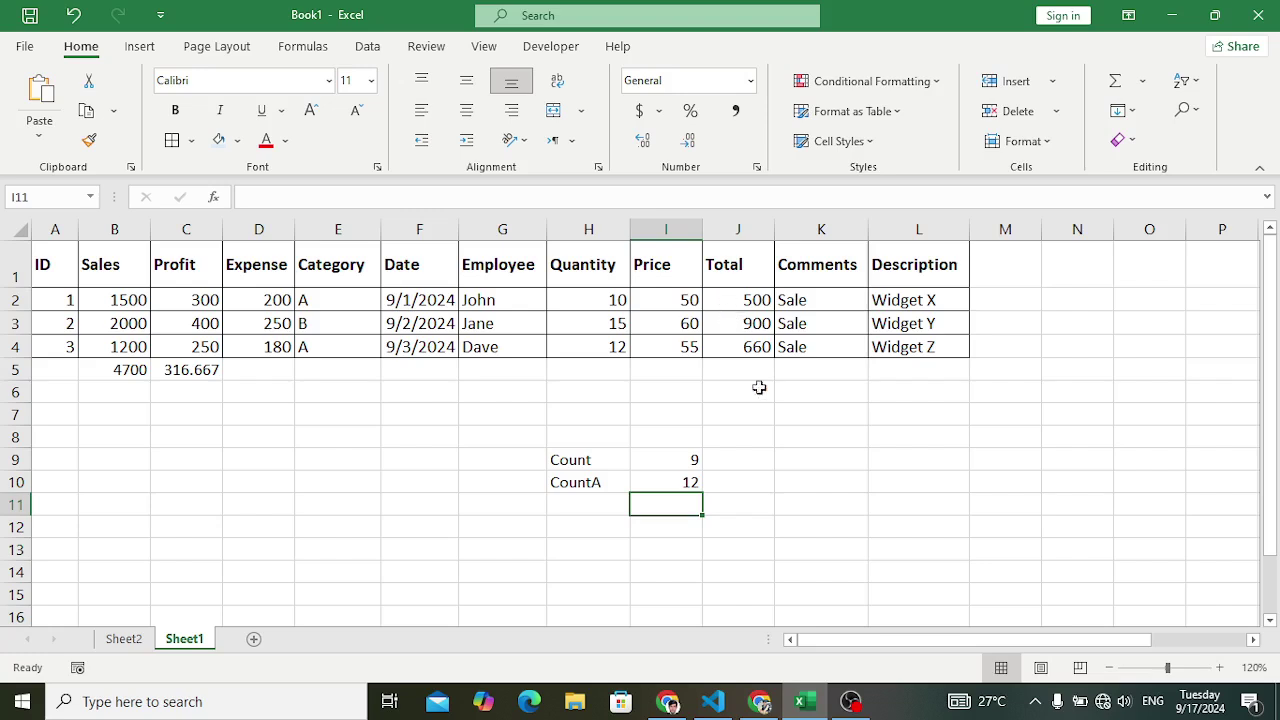
click(687, 485)
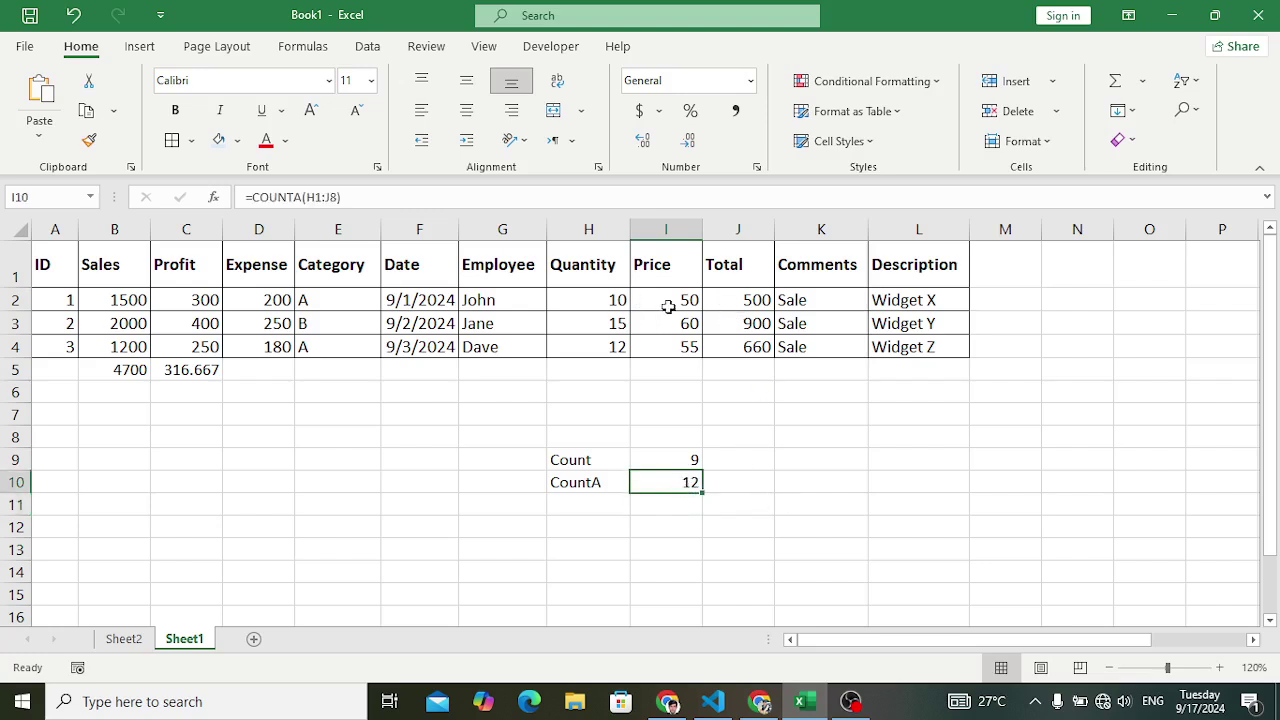
drag(610, 275, 726, 344)
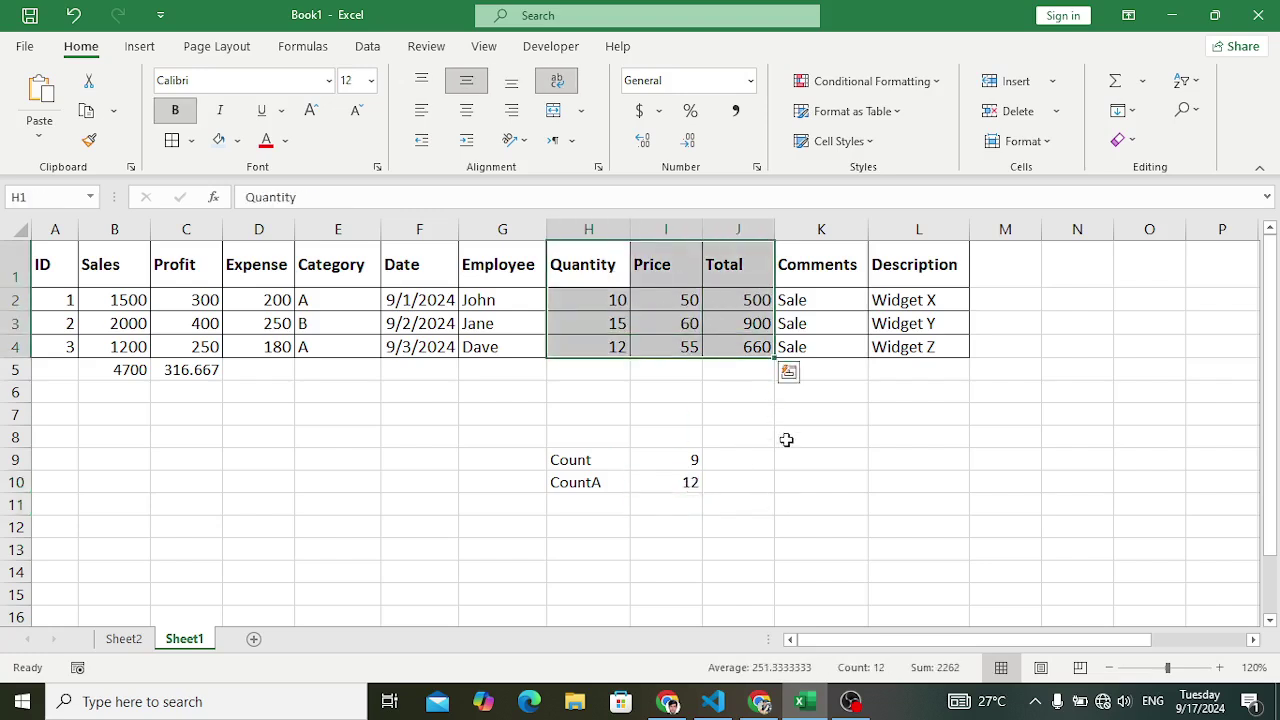
click(765, 504)
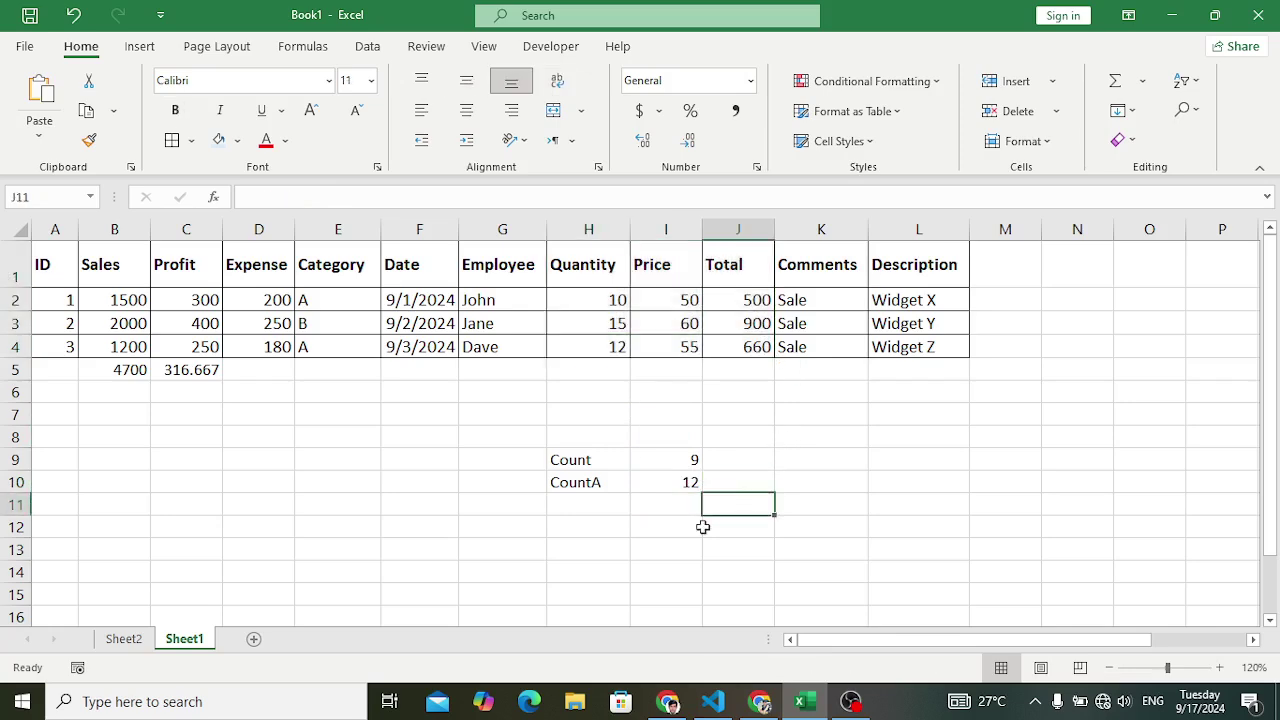
Find the highest Sales value in cell B6 of Sheet1 with a MAX formula over B2:B4
click(148, 648)
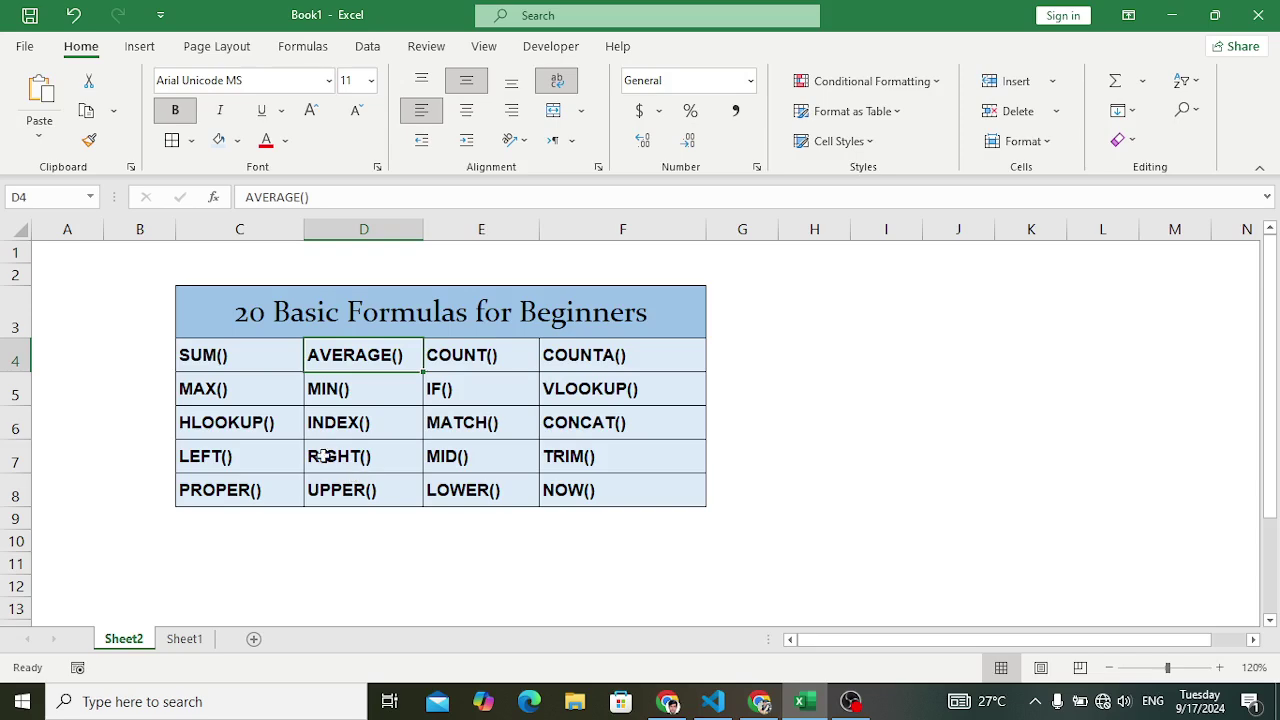
click(186, 645)
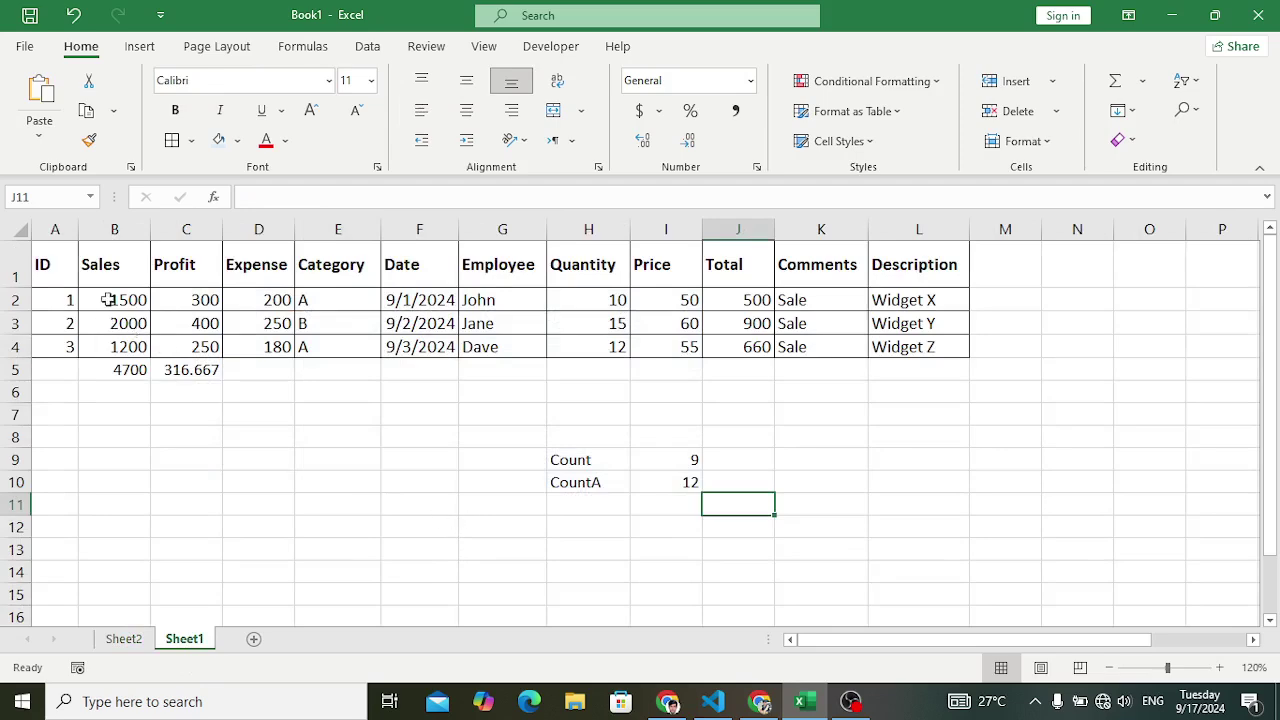
click(113, 393)
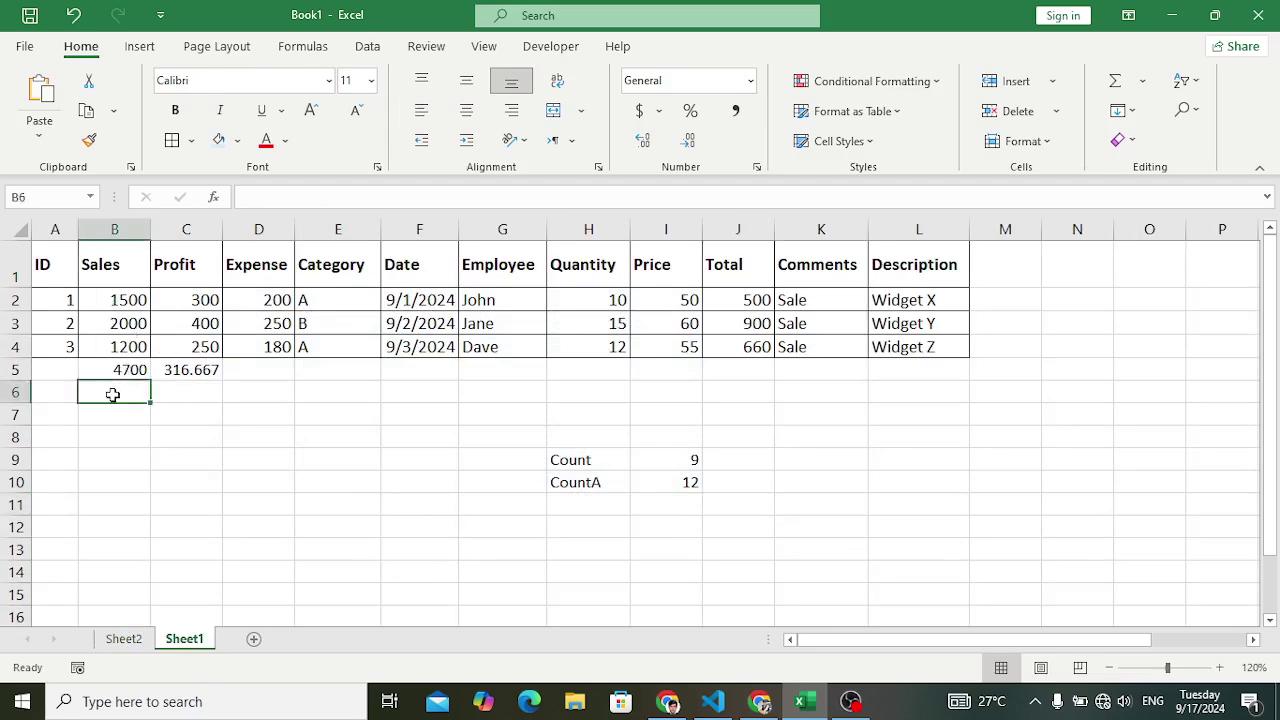
text(=max)
key(Tab)
drag(118, 310, 131, 345)
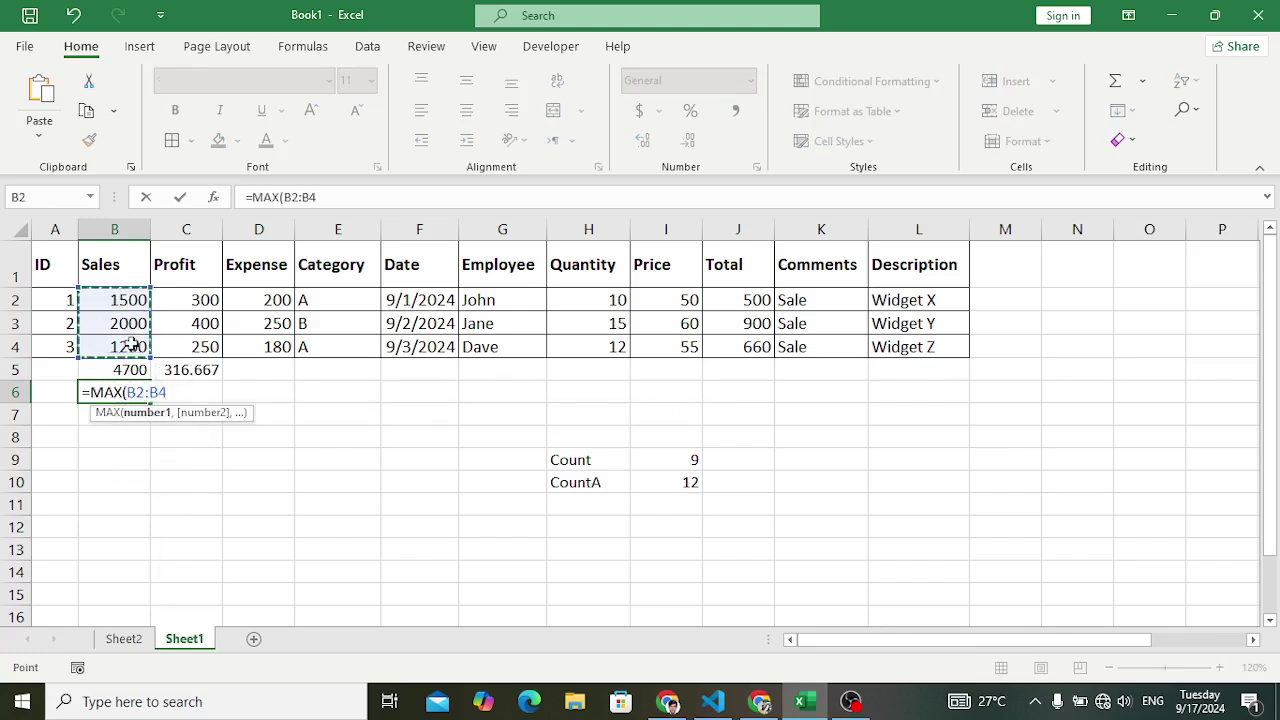
key(Return)
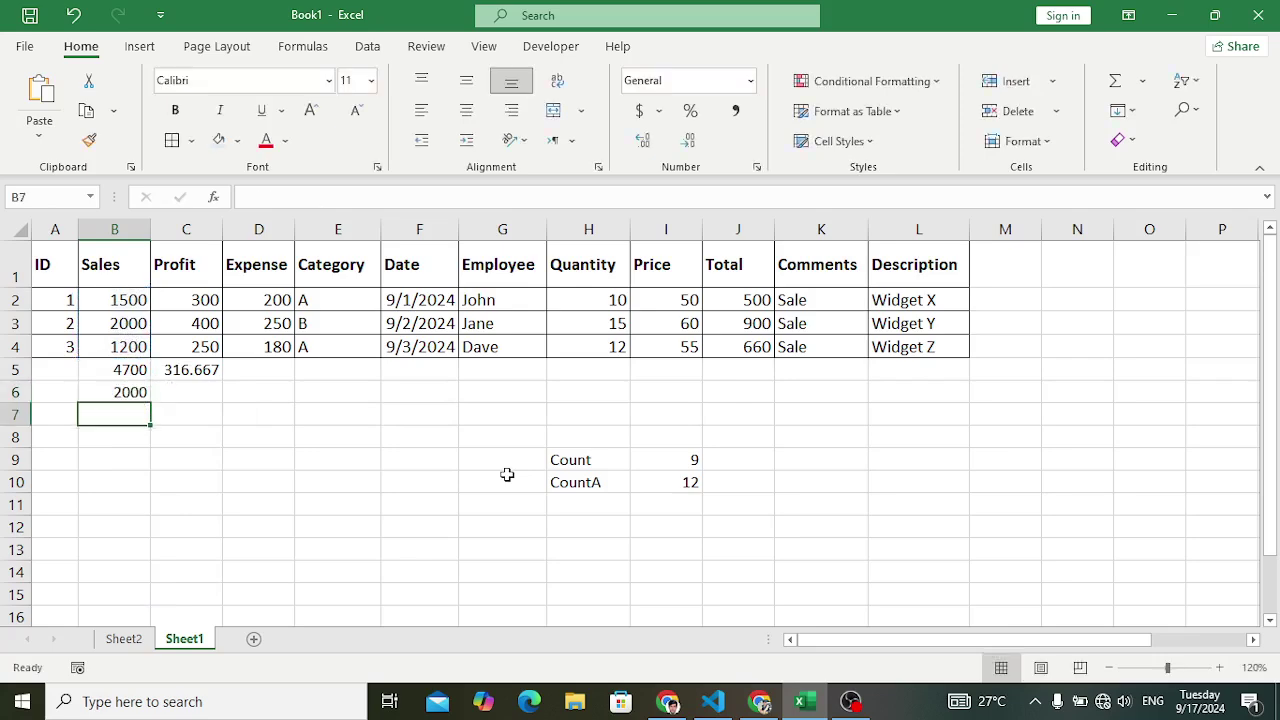
Find the lowest Sales value in cell B7 with the formula =MIN(B2:B4)
text(=Min)
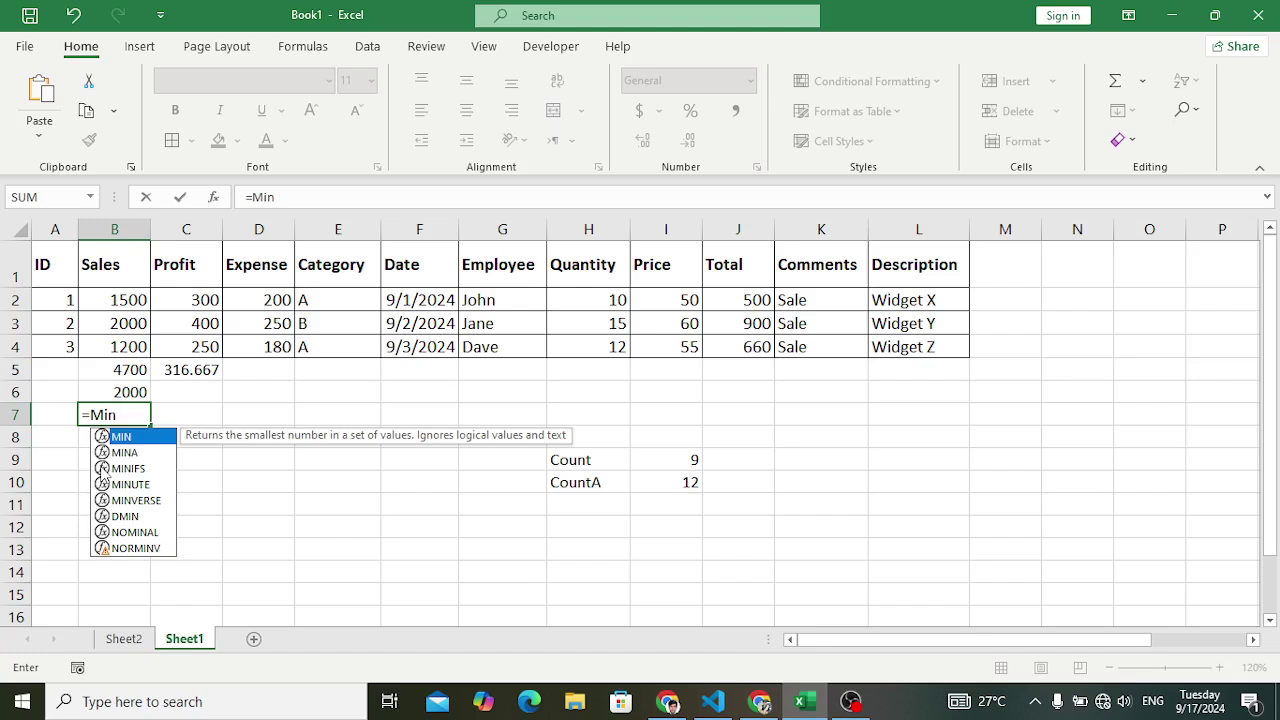
key(Tab)
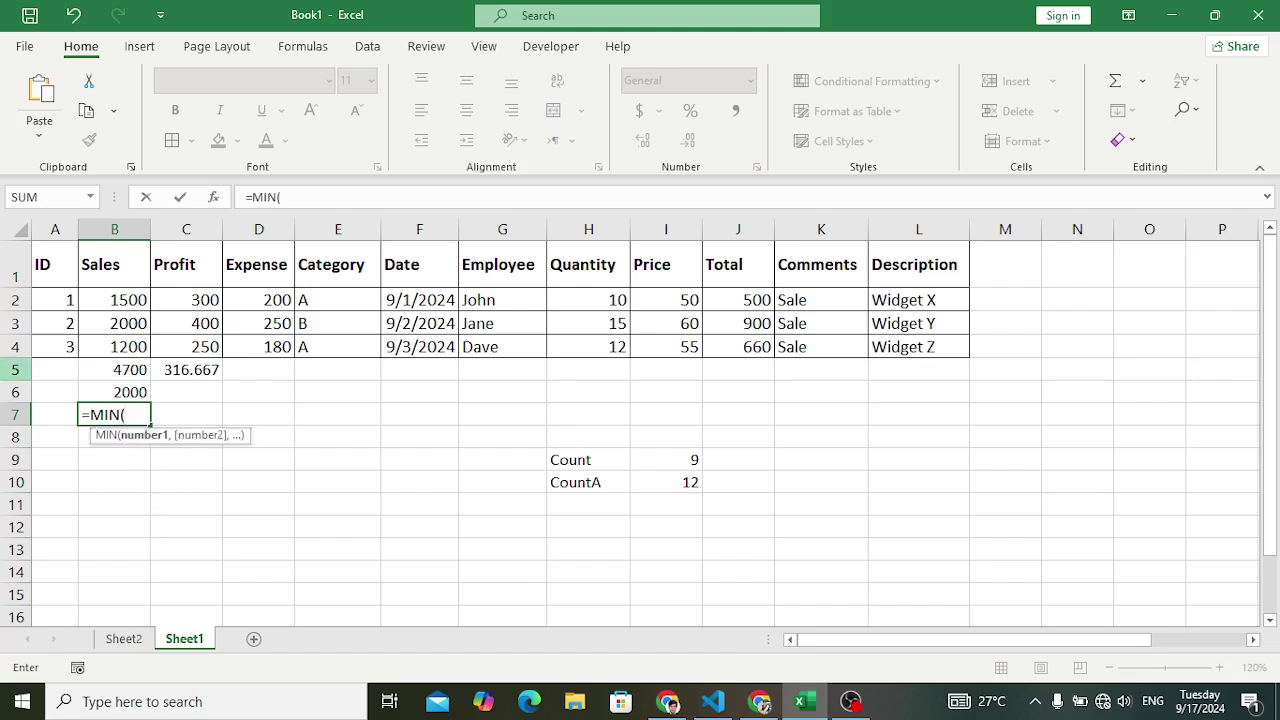
drag(123, 300, 123, 346)
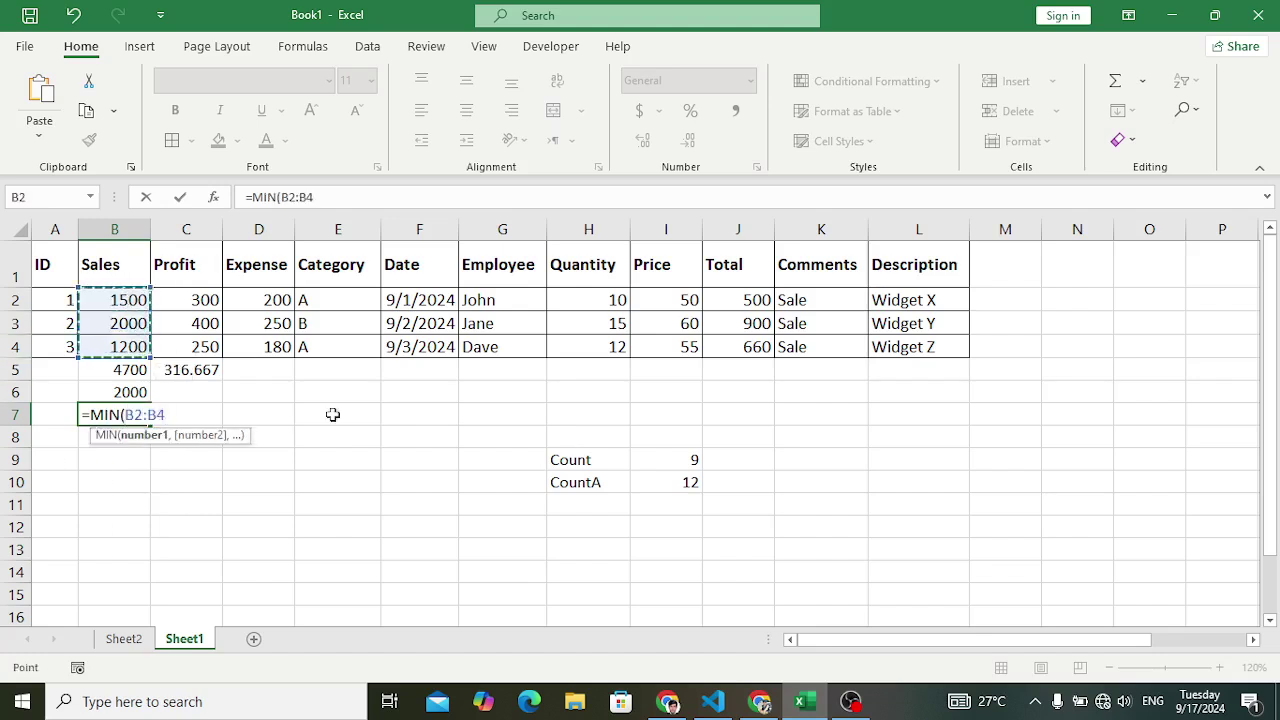
text())
key(Return)
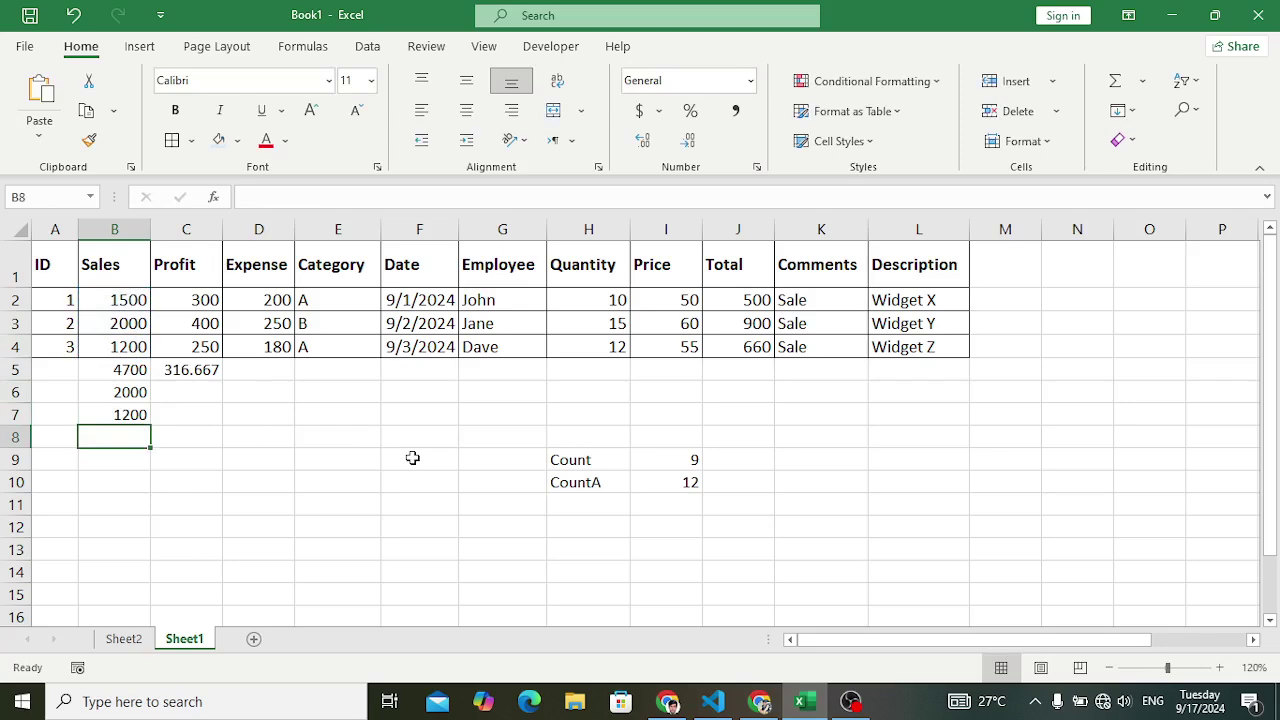
click(124, 416)
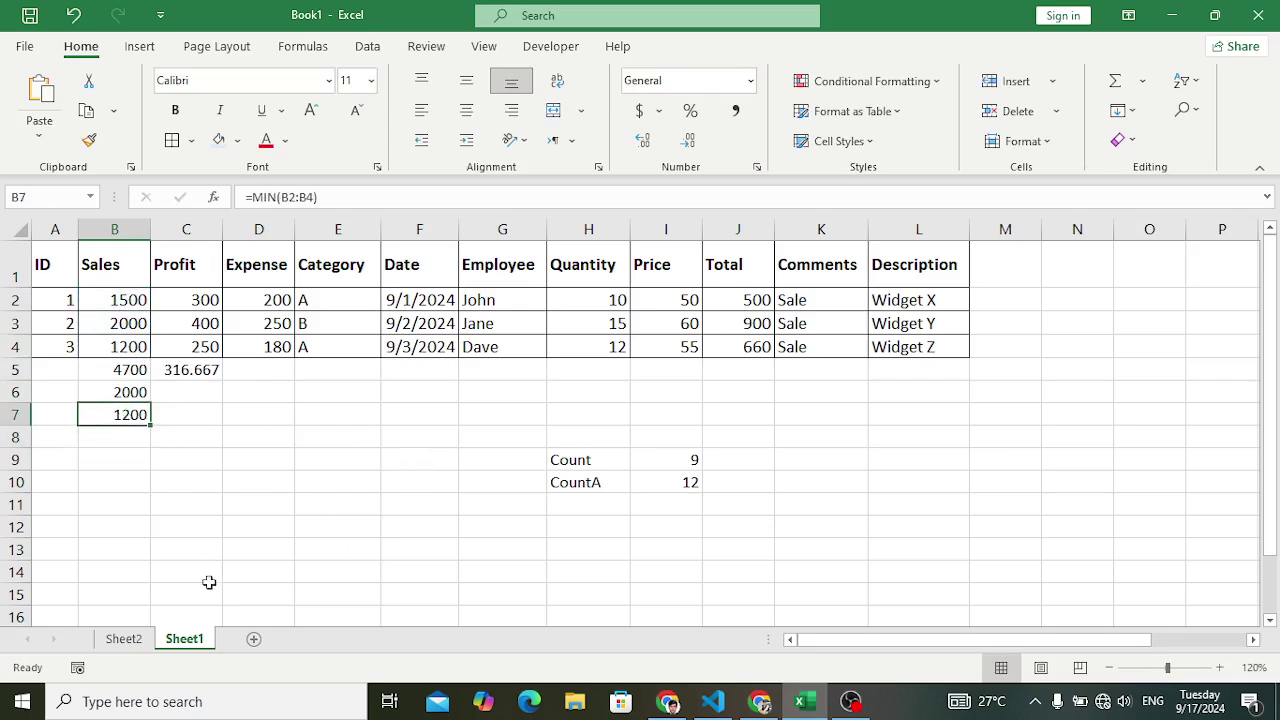
Look at the IF entry in the formula list on Sheet2 and return to the data table on Sheet1
click(123, 638)
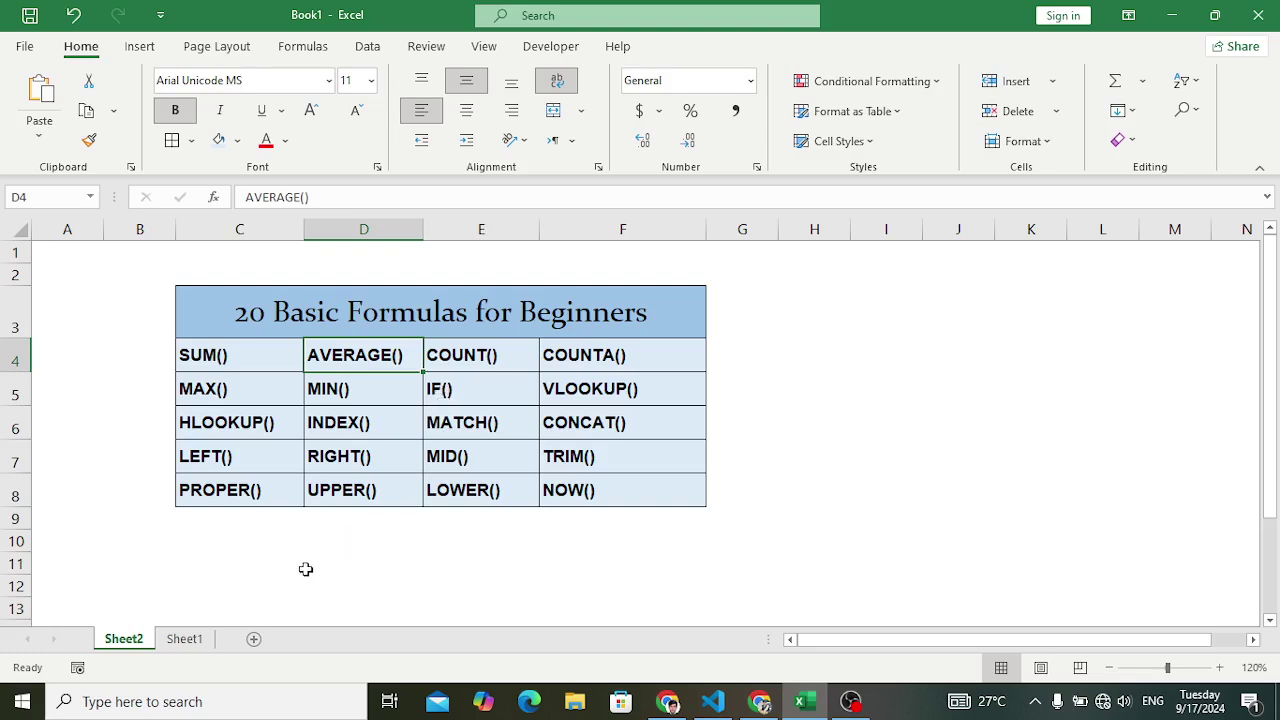
click(457, 391)
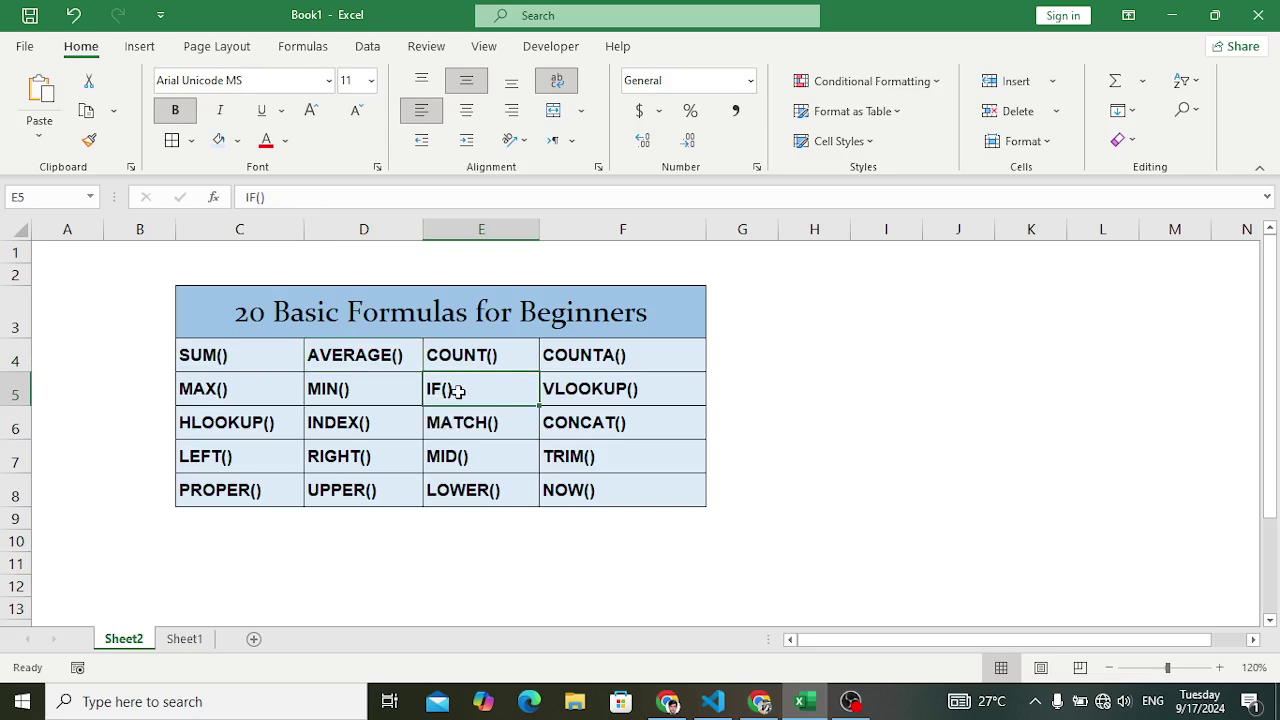
click(184, 640)
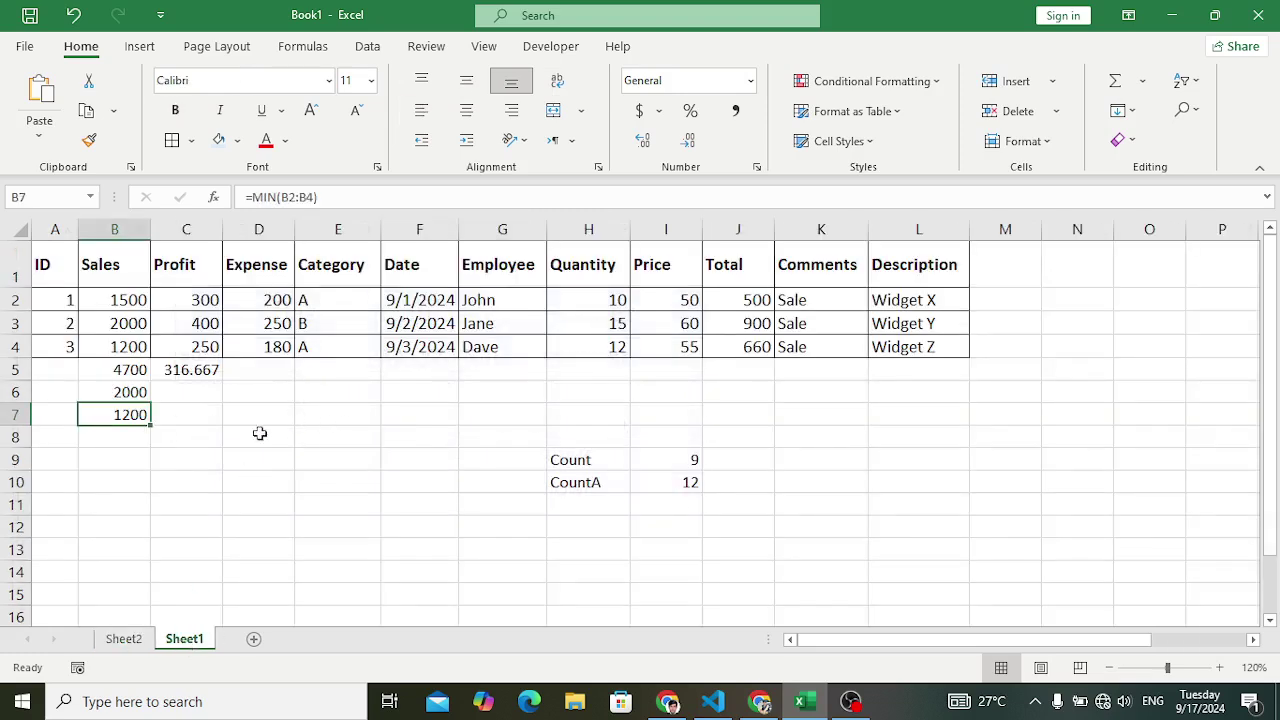
Enter the formula =IF(B2>1400, "High", "Normal") in cell B9 to classify the first Sales value
click(115, 451)
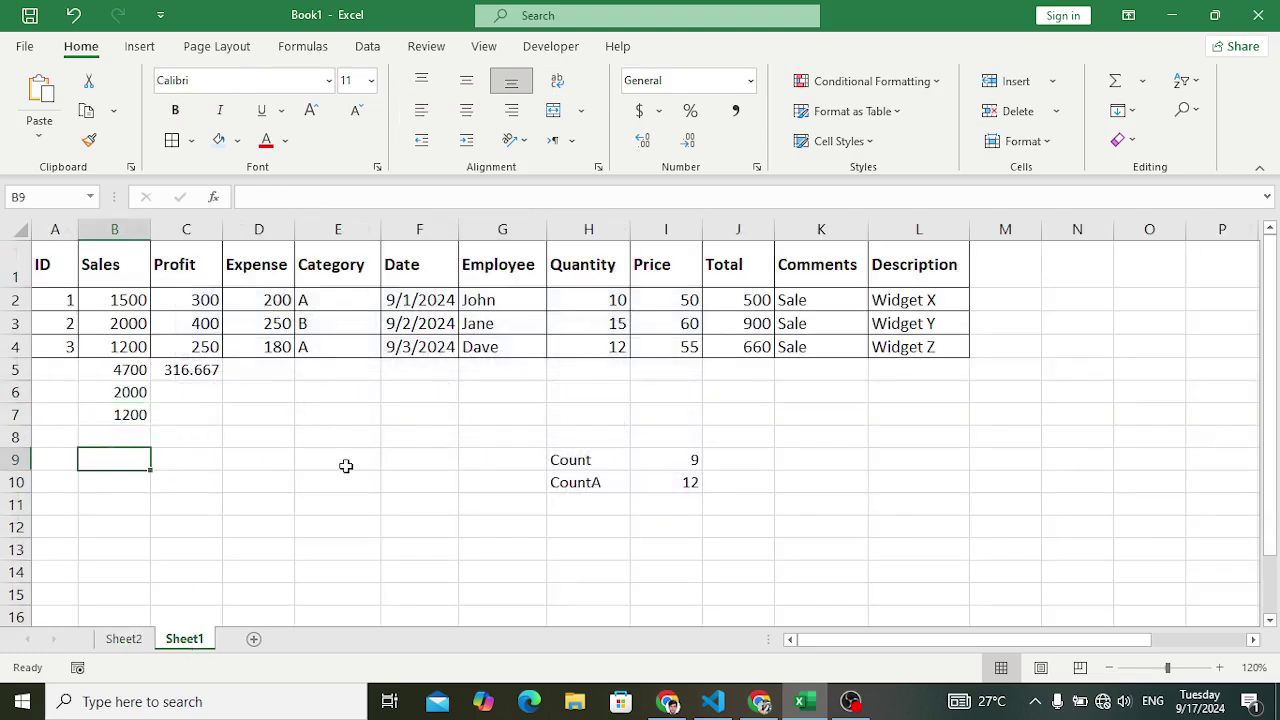
text(=)
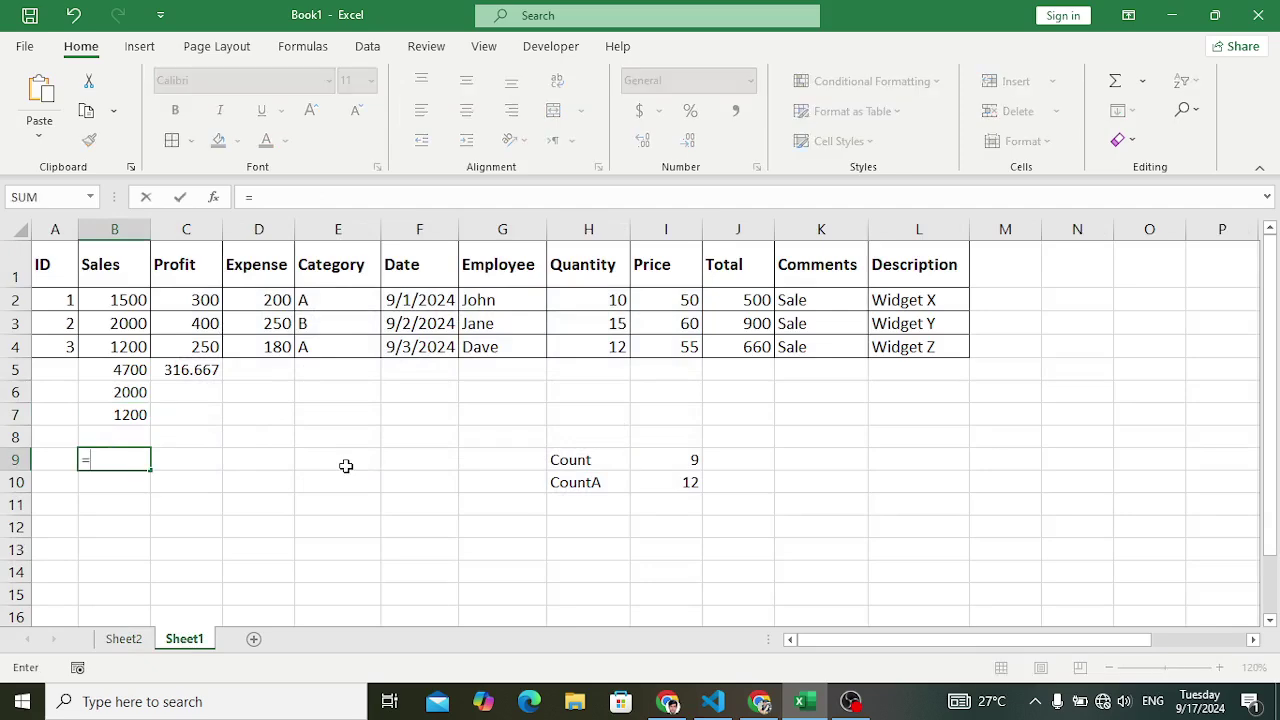
text(if()
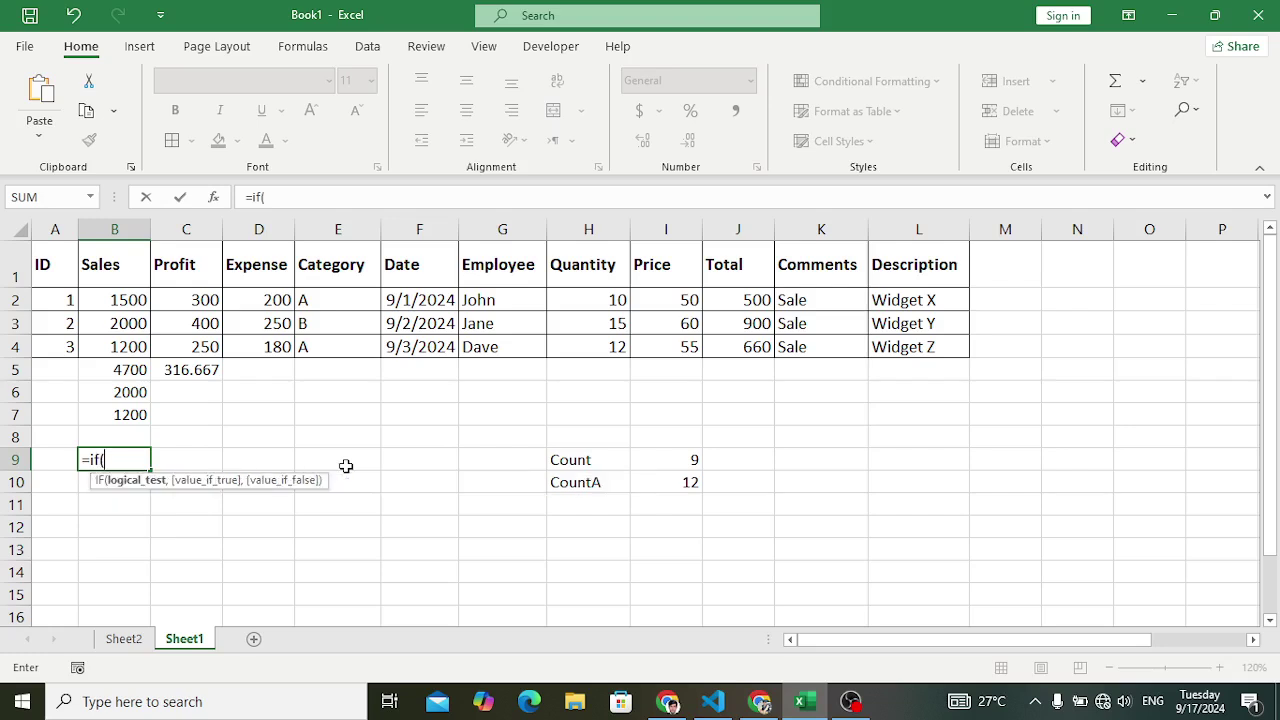
click(125, 300)
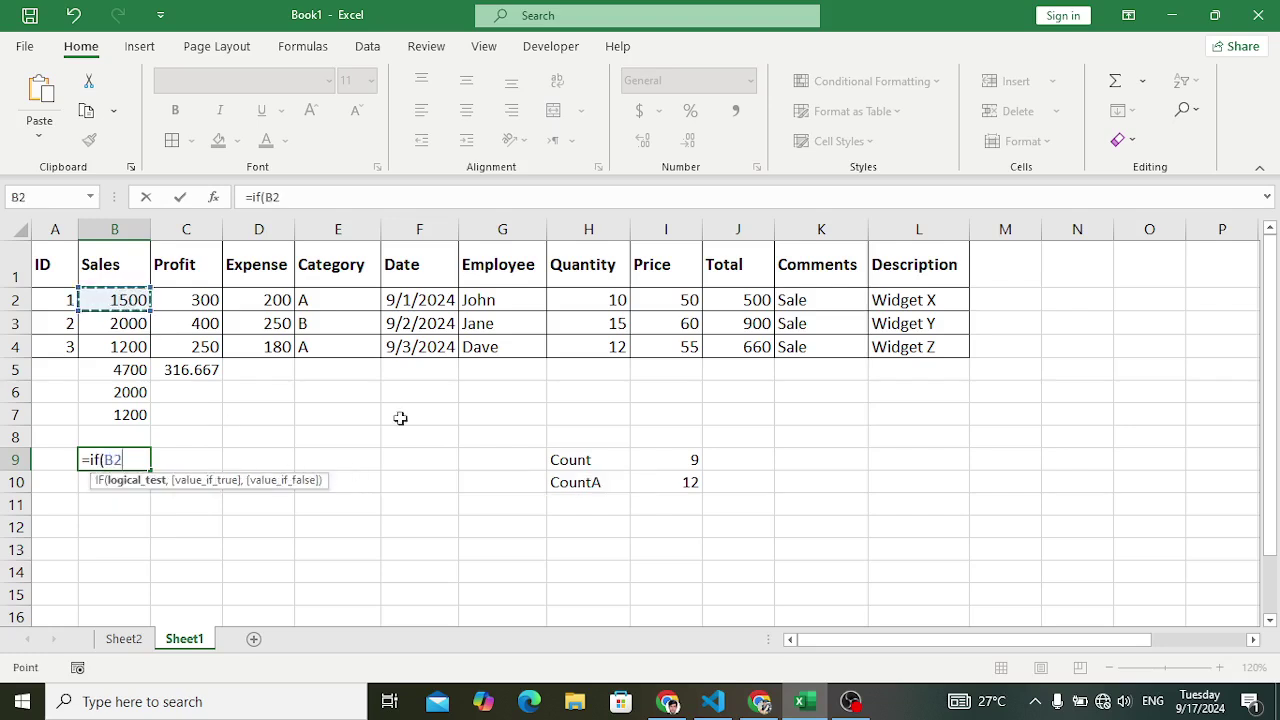
text(>)
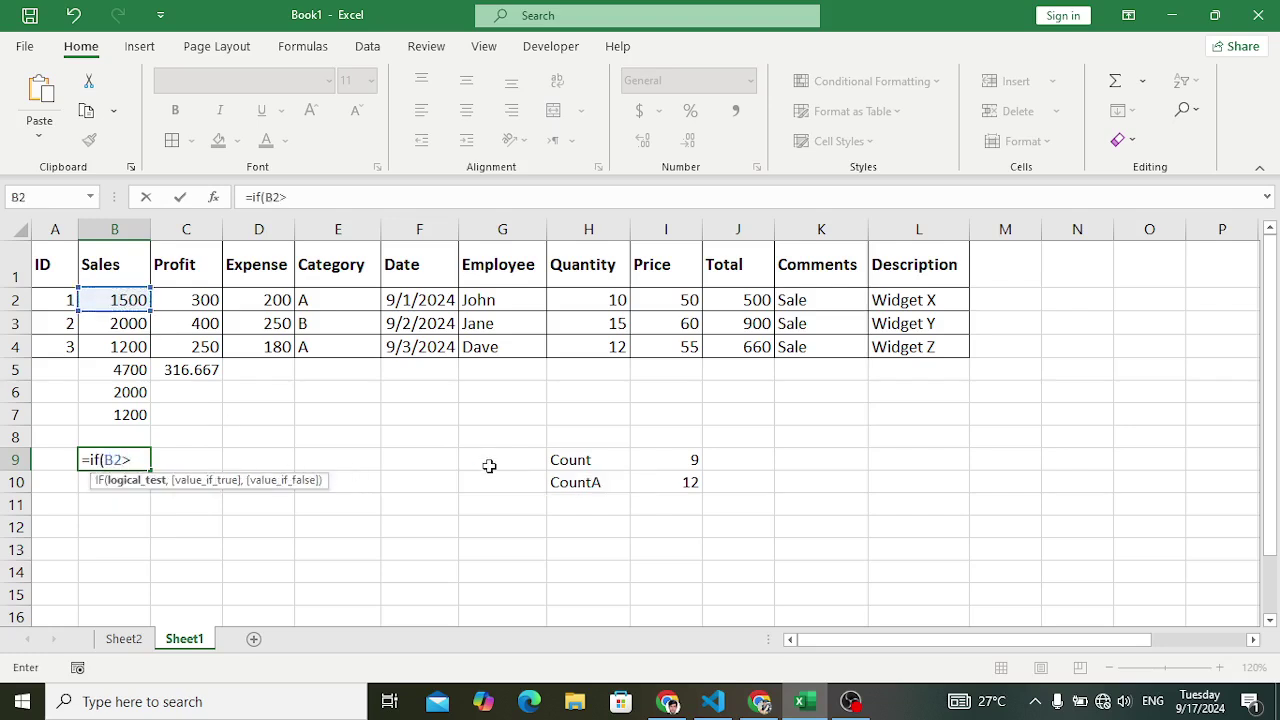
text(1400, "High", "Normal)
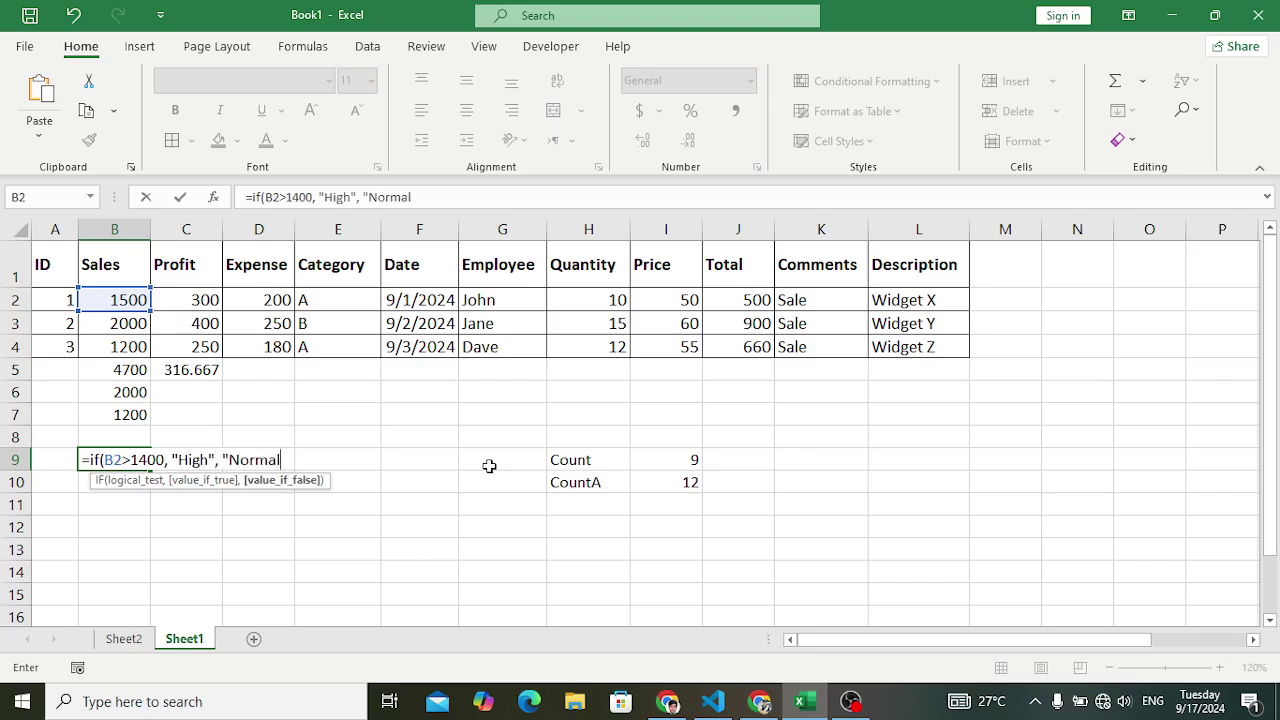
text("))
key(Return)
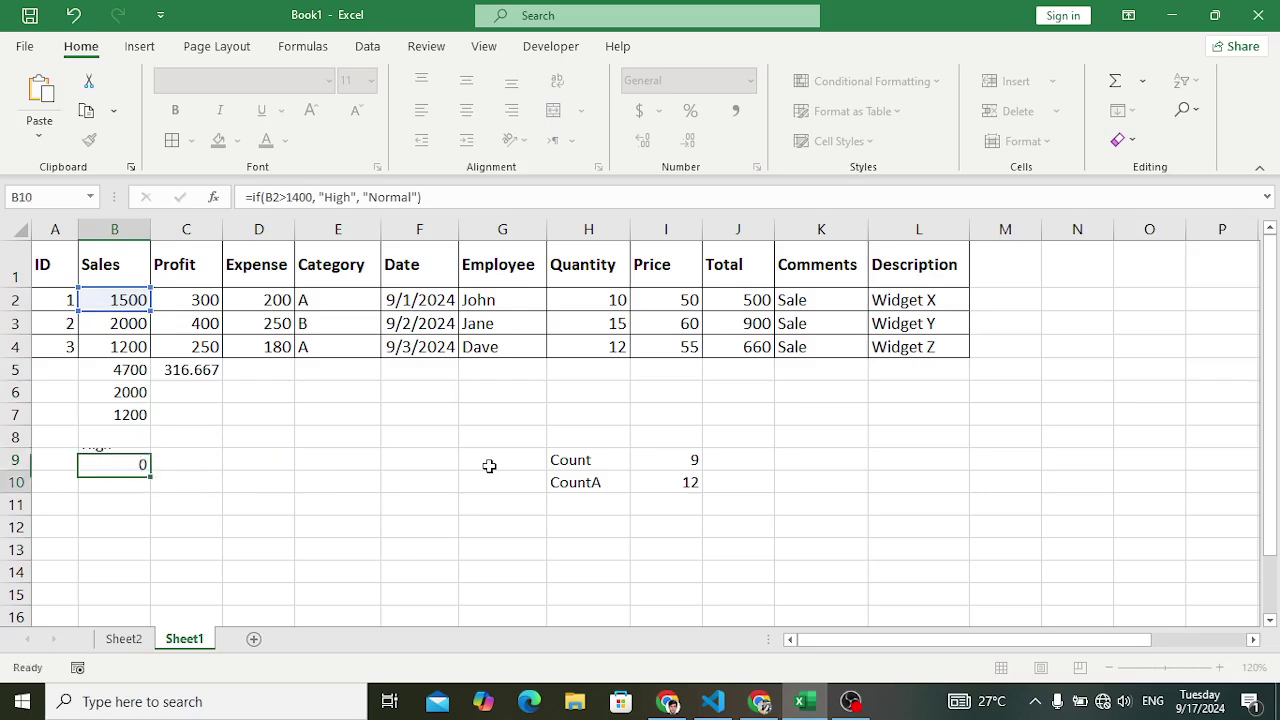
Fill the IF formula from B9 down to B11 to classify the remaining Sales values
click(136, 459)
drag(148, 471, 147, 512)
click(138, 482)
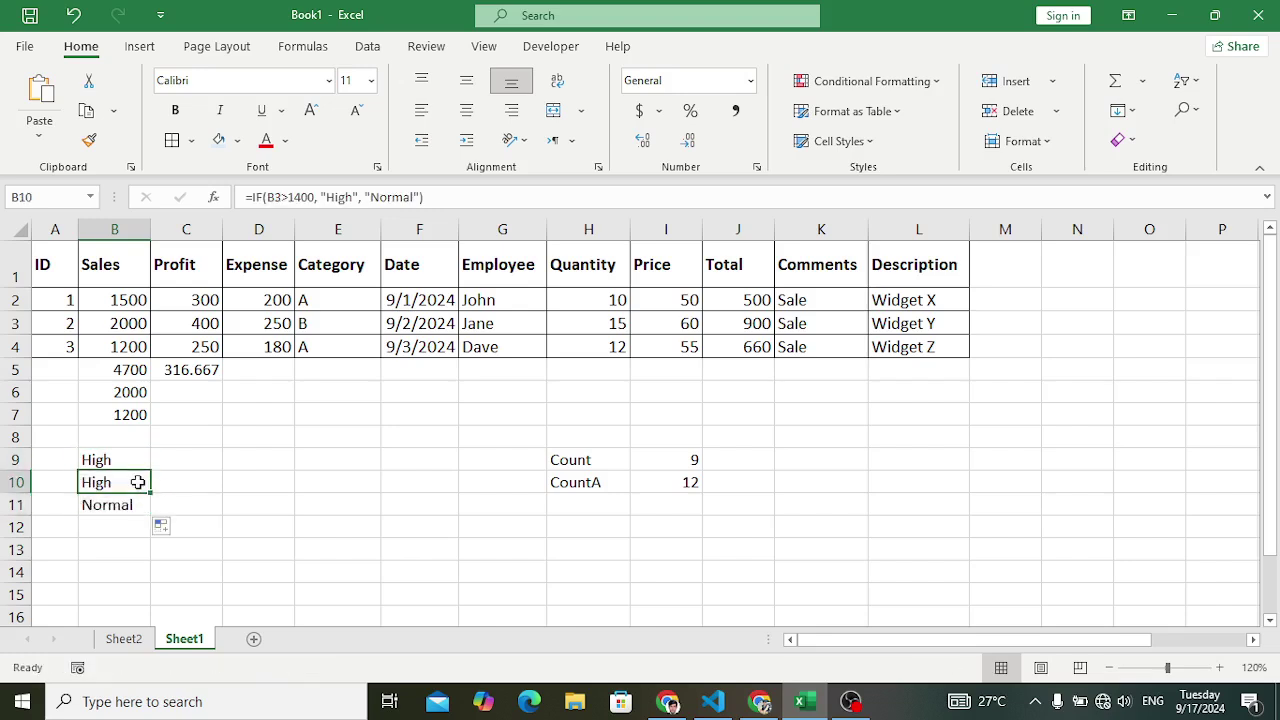
Compare the Sales values in B2:B4 with the IF results in B9:B11
click(126, 322)
drag(126, 299, 126, 328)
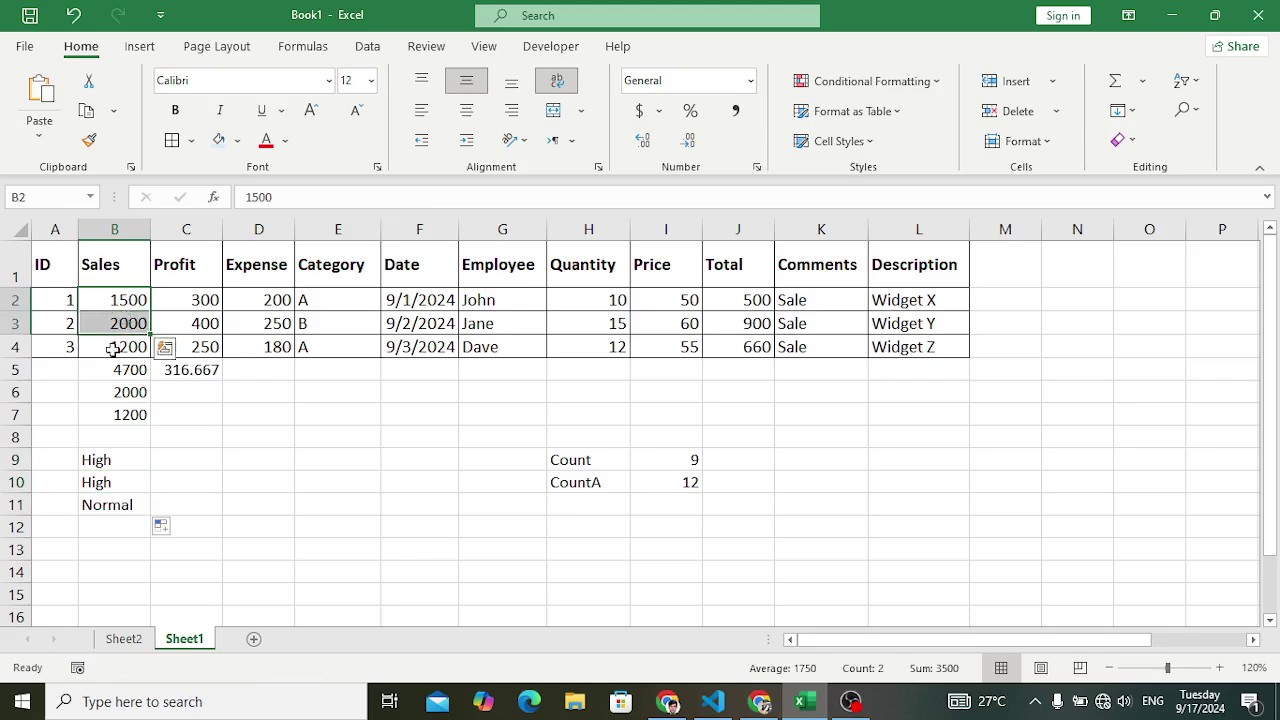
click(113, 348)
click(110, 500)
click(278, 488)
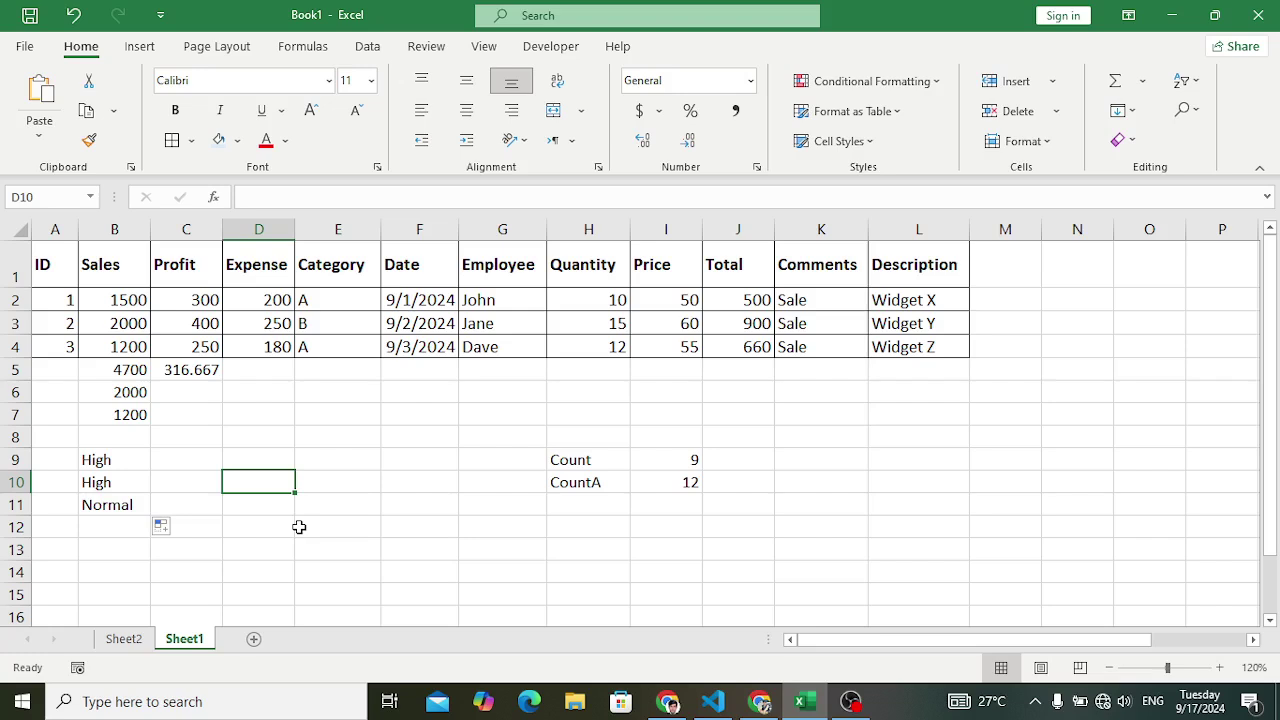
click(323, 569)
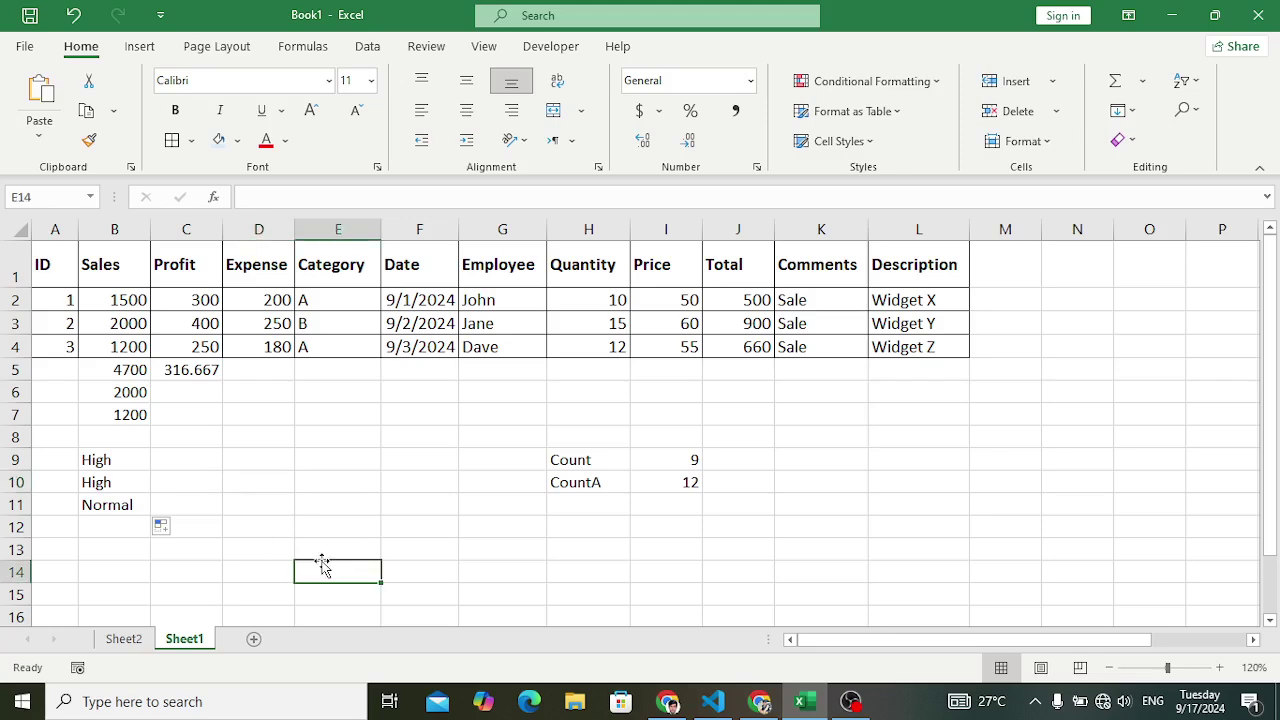
Look at the VLOOKUP entry in the formula list on Sheet2, and review the ID and Expense columns on Sheet1
click(125, 640)
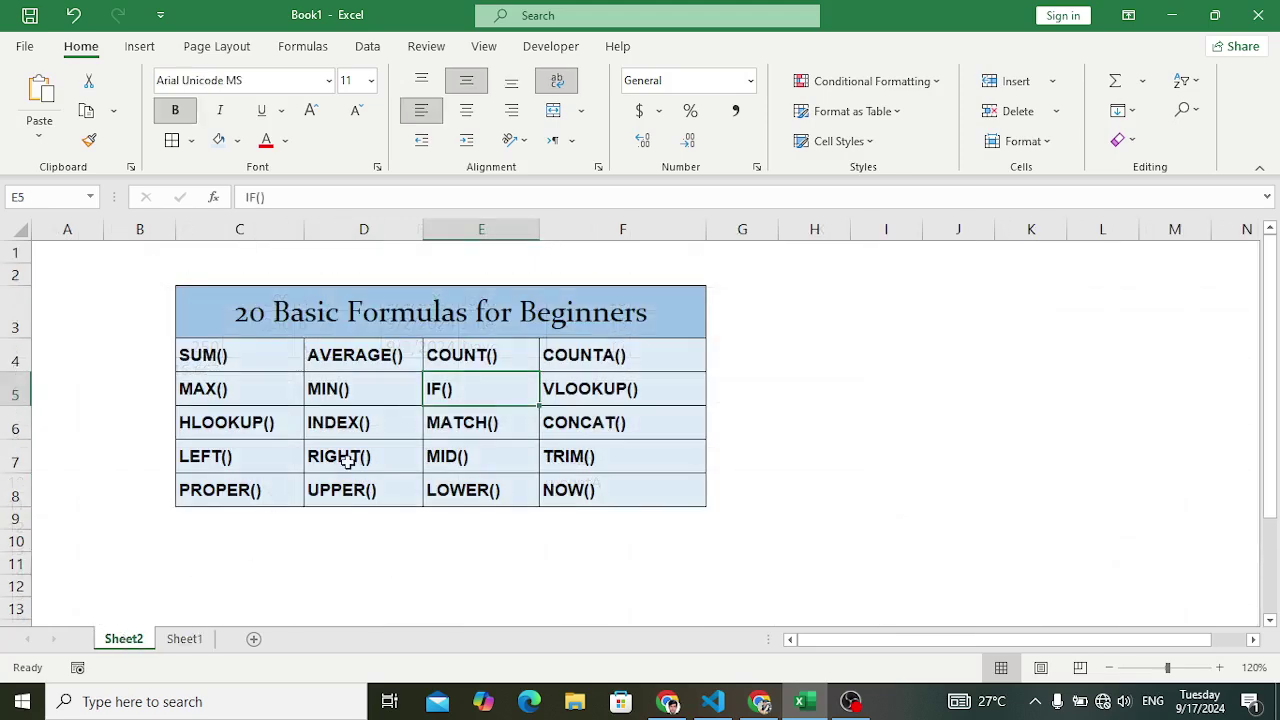
click(572, 386)
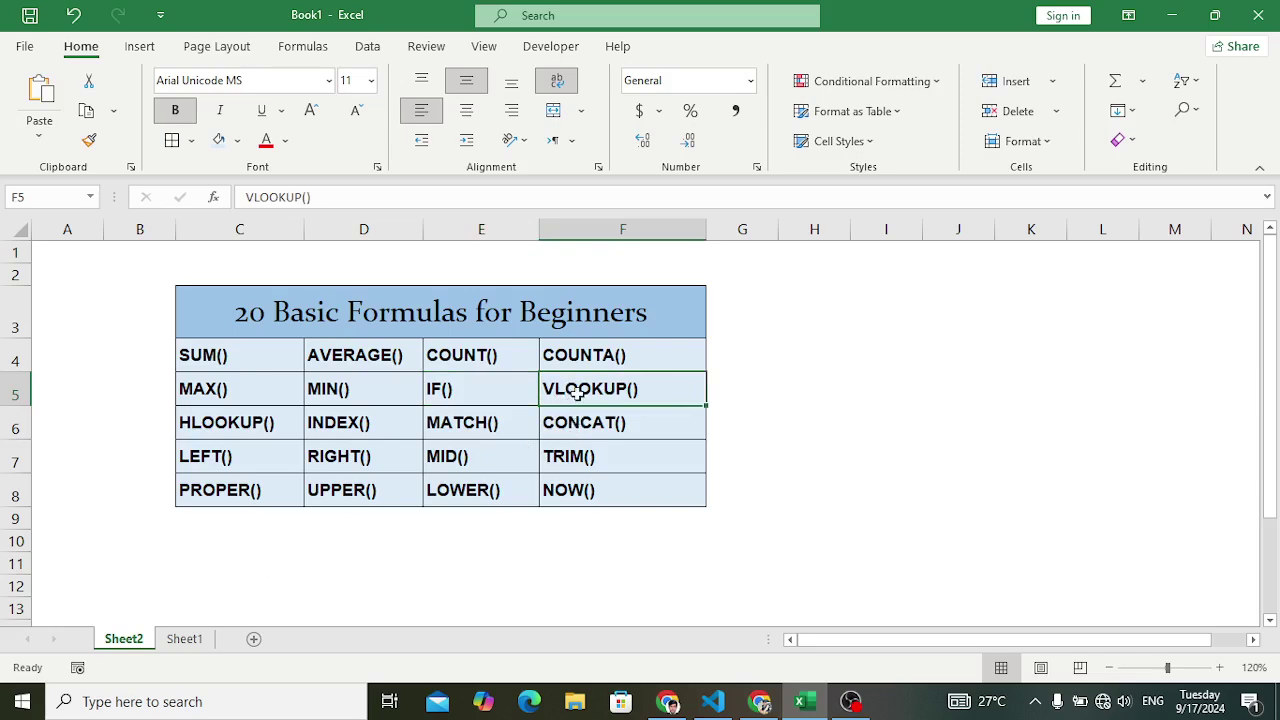
click(184, 638)
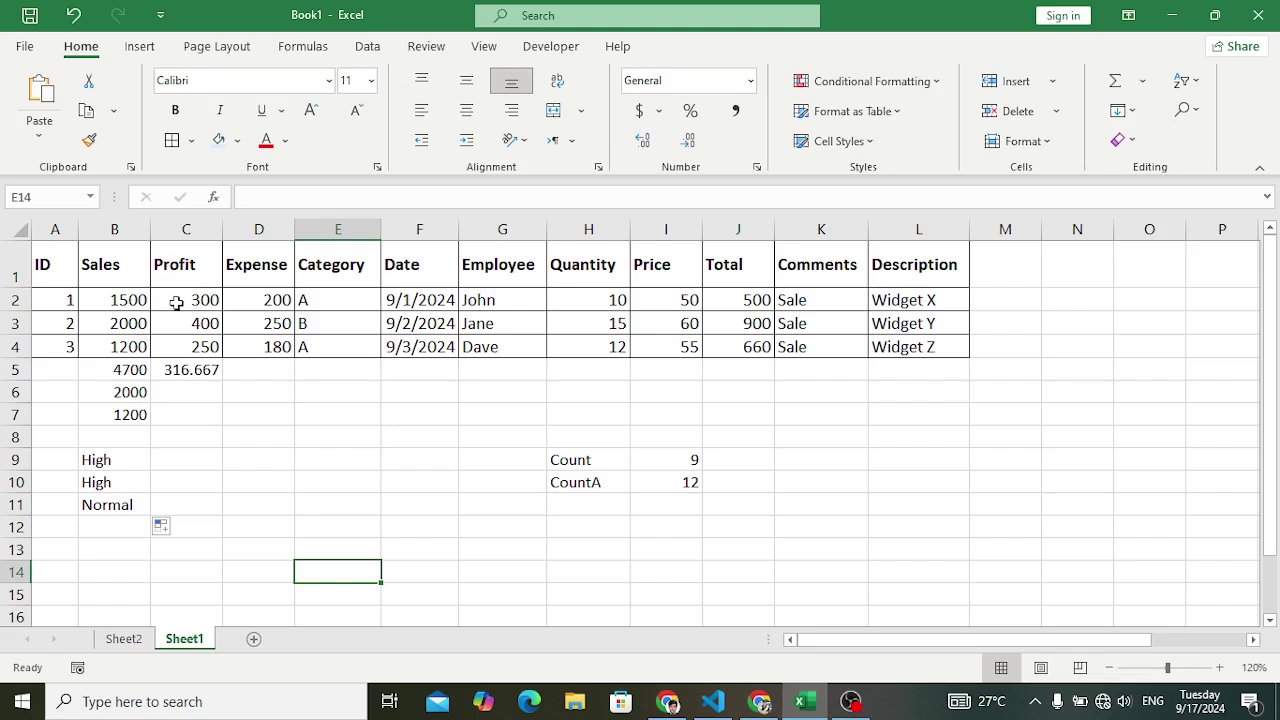
click(66, 324)
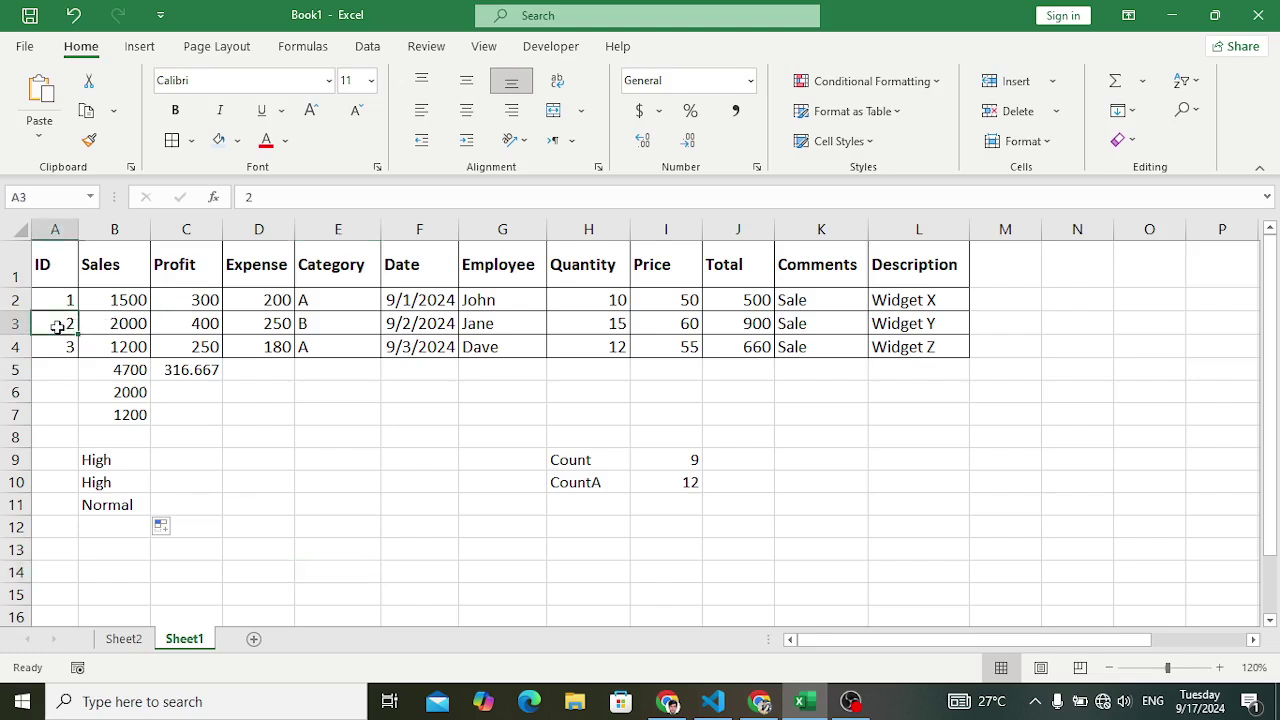
click(272, 319)
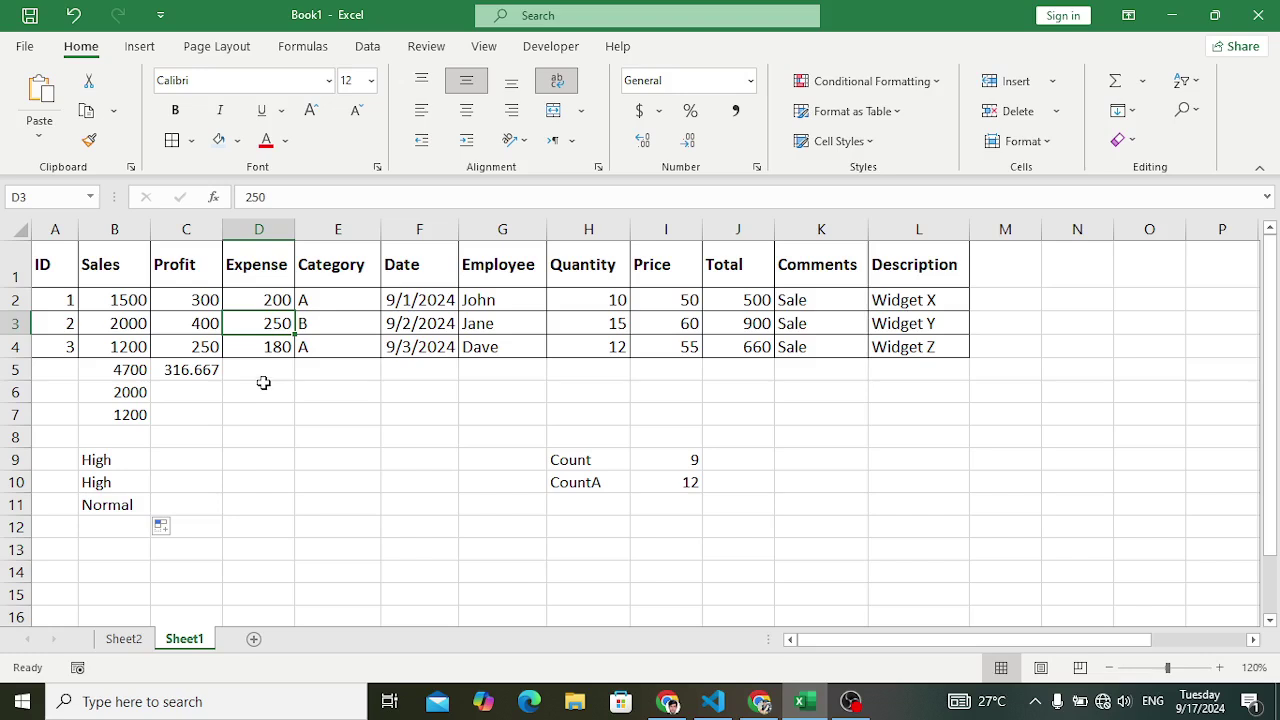
click(263, 376)
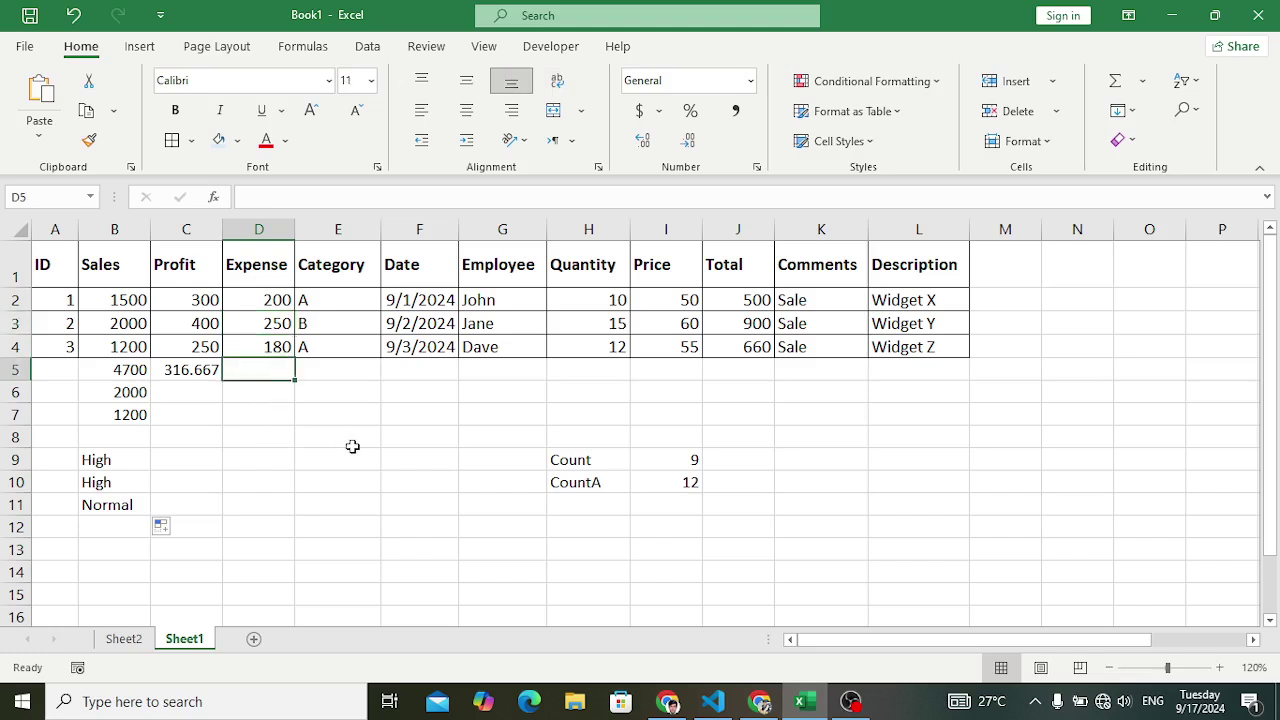
Label cell E8 "vlooup" for the lookup example
click(319, 442)
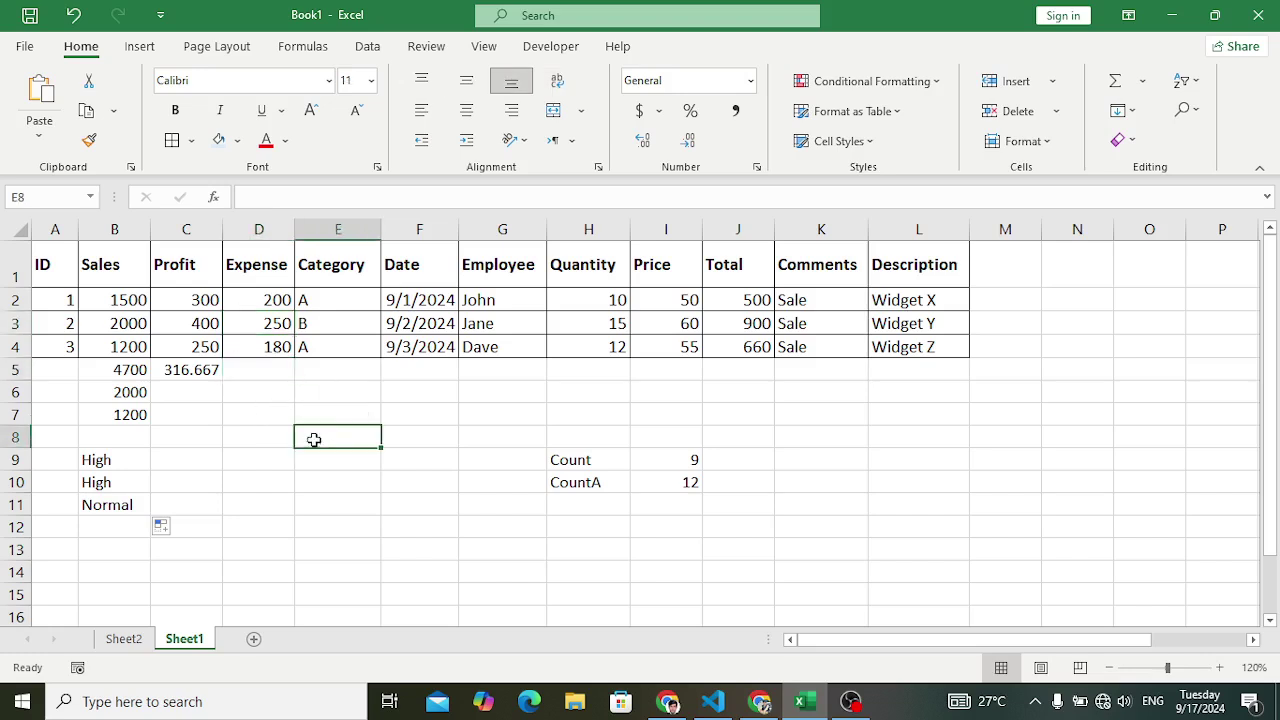
text(vlooup)
key(Tab)
Enter =VLOOKUP(F7,A1:D4,3,FALSE) in cell F8 to look up the Profit for the ID in F7
text(=)
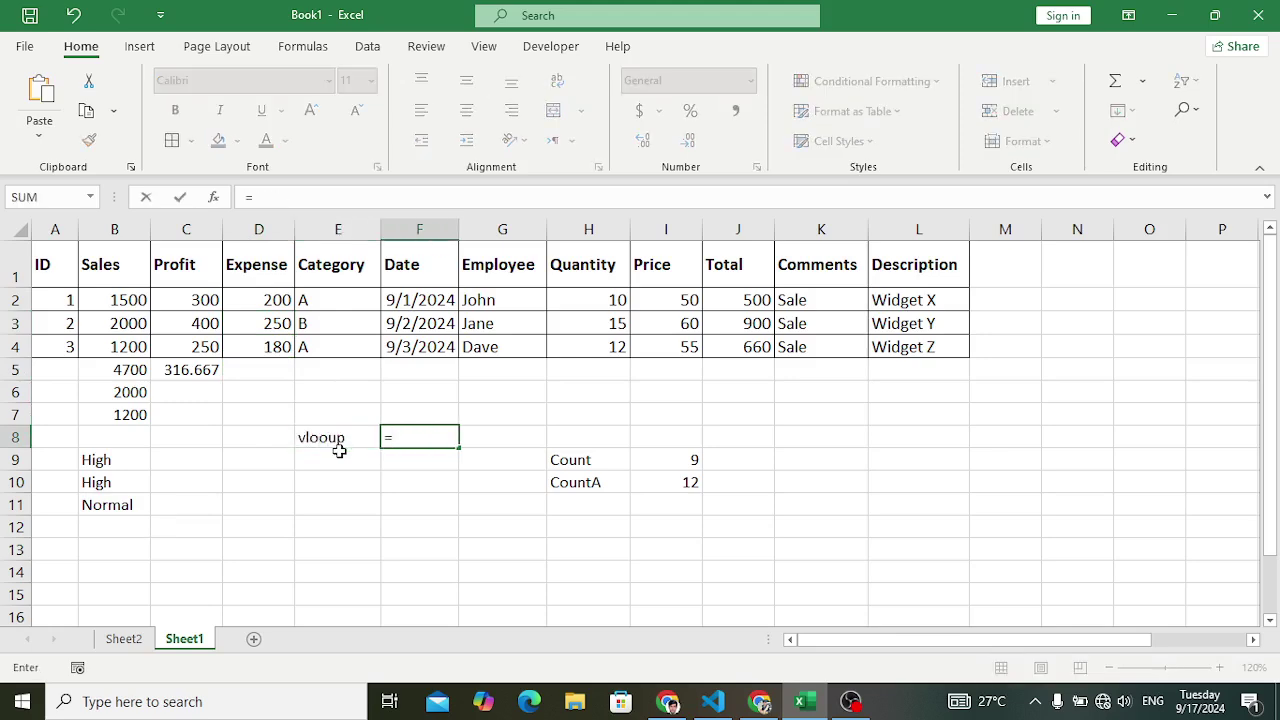
text(vlo)
key(Tab)
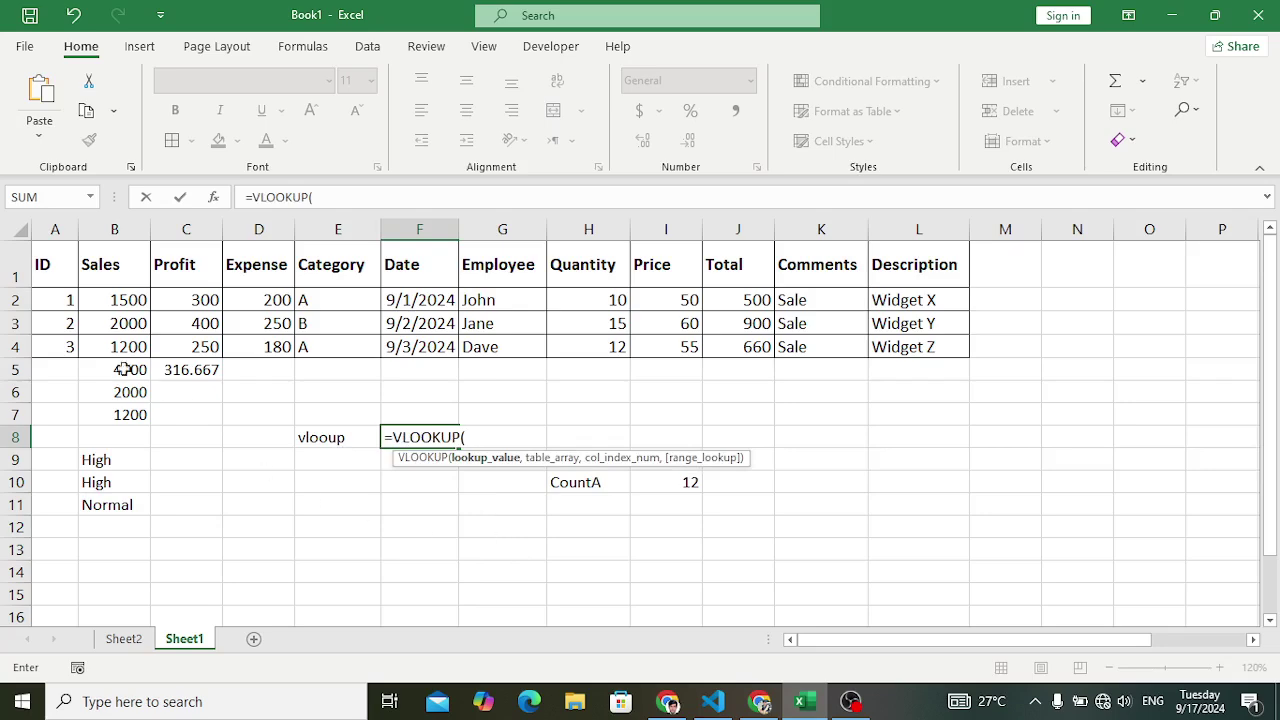
click(58, 324)
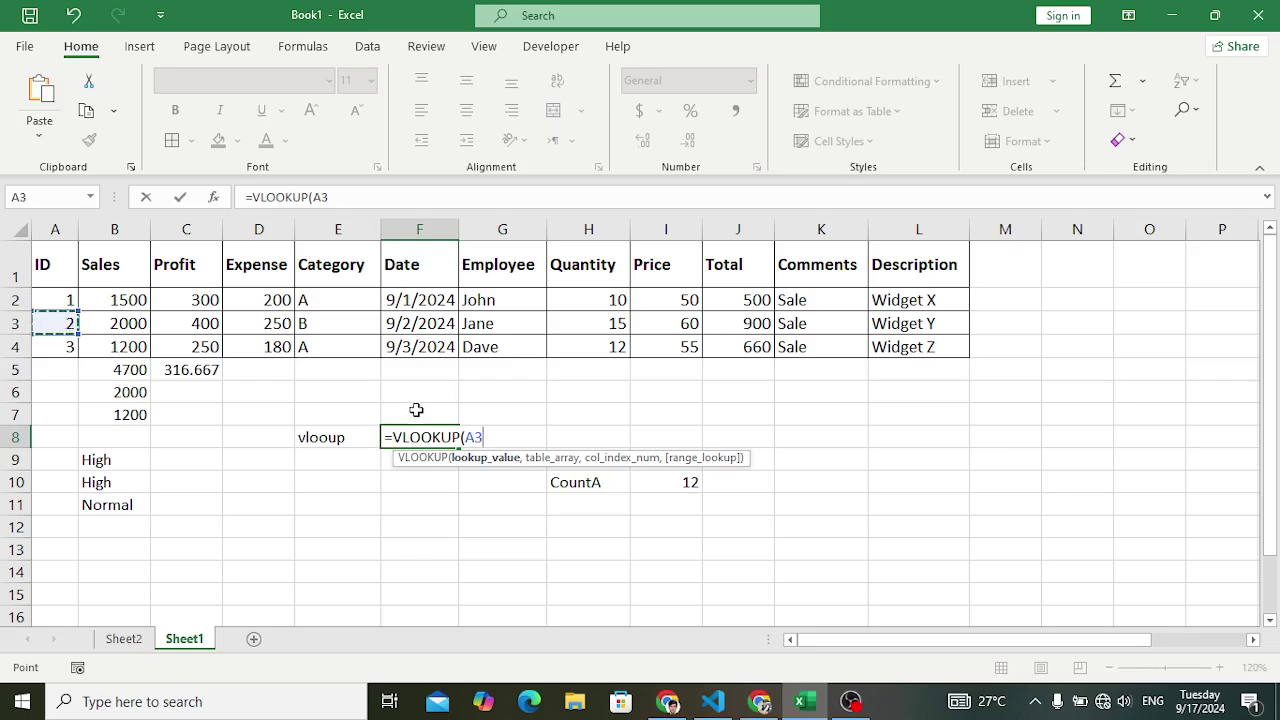
click(414, 410)
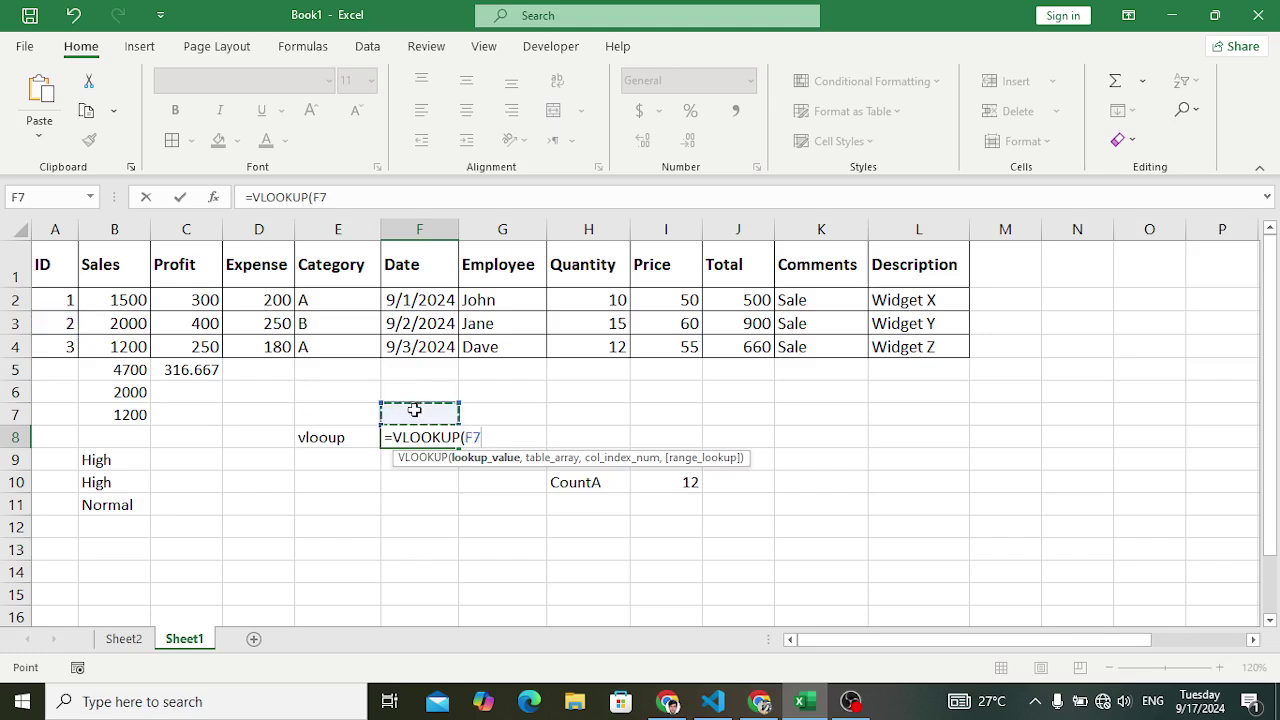
text(,)
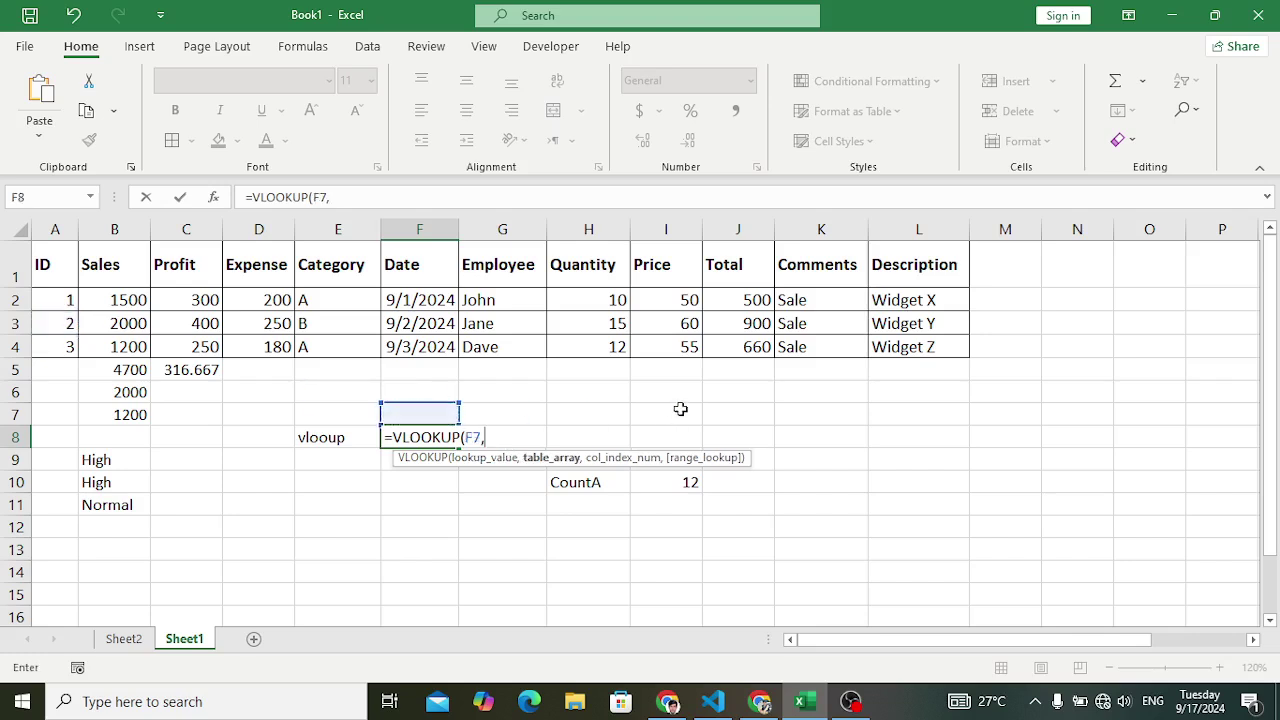
drag(52, 262, 254, 357)
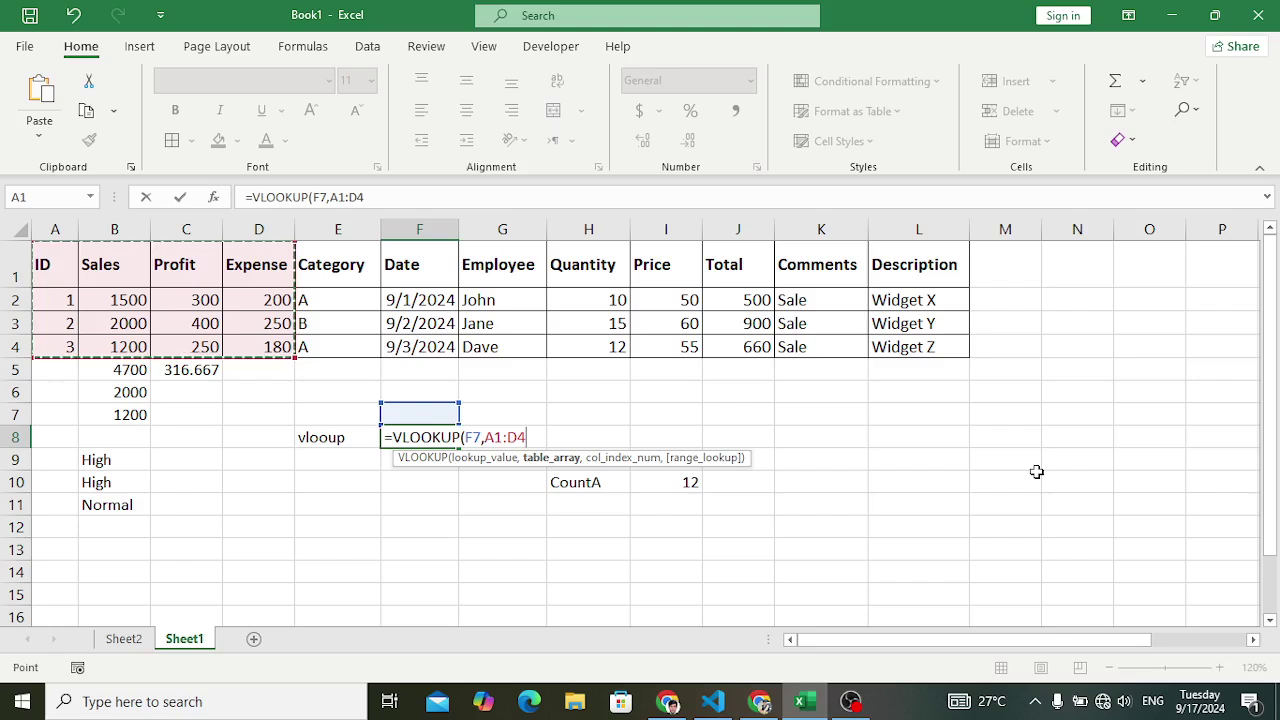
text(,)
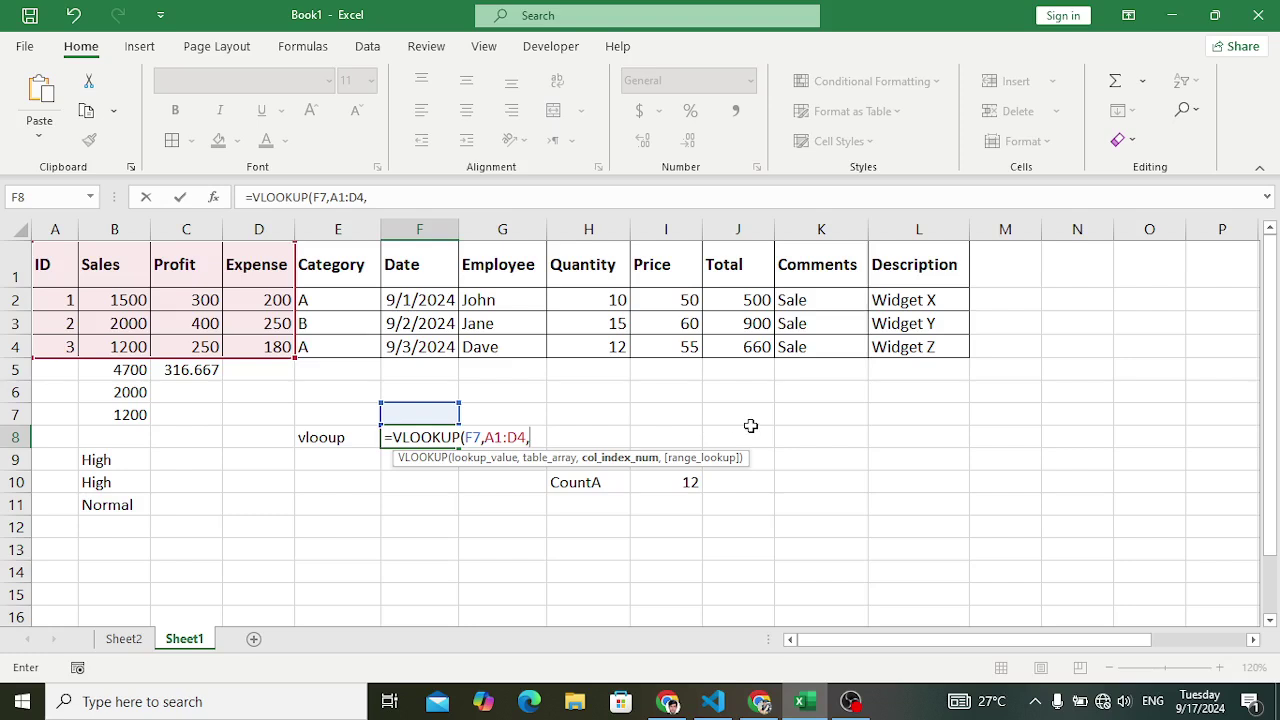
text(3,false))
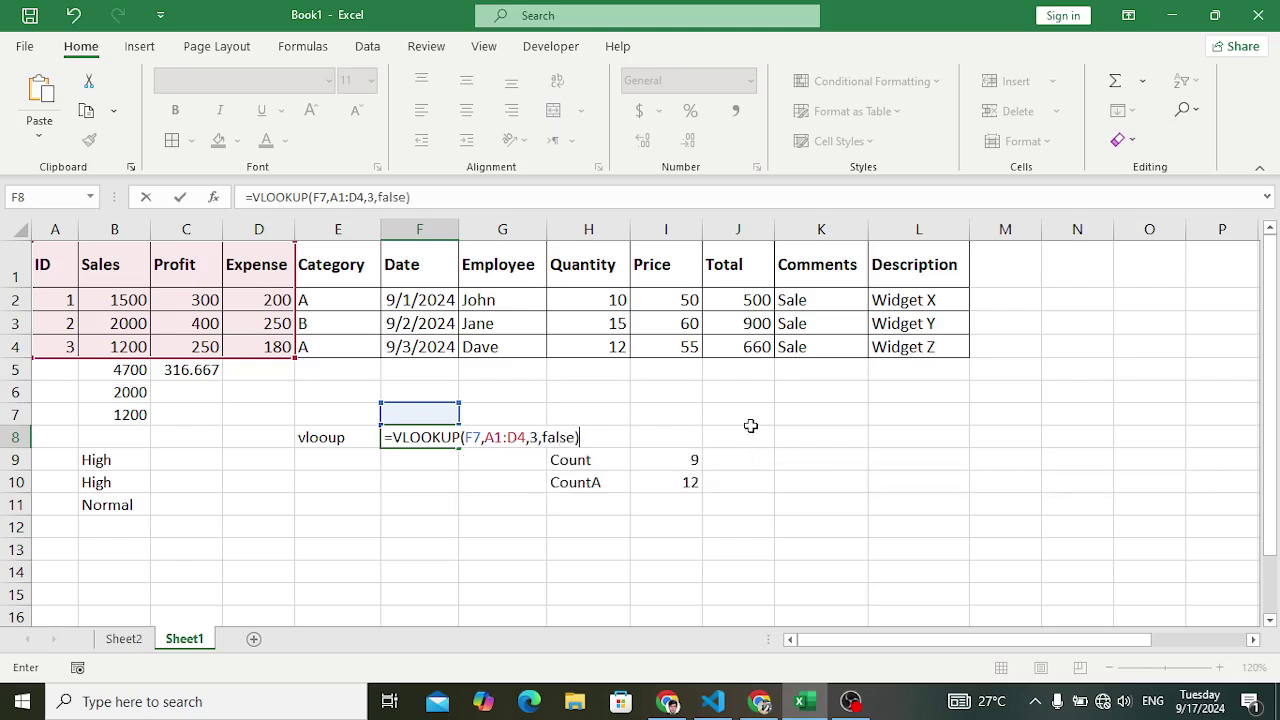
key(Return)
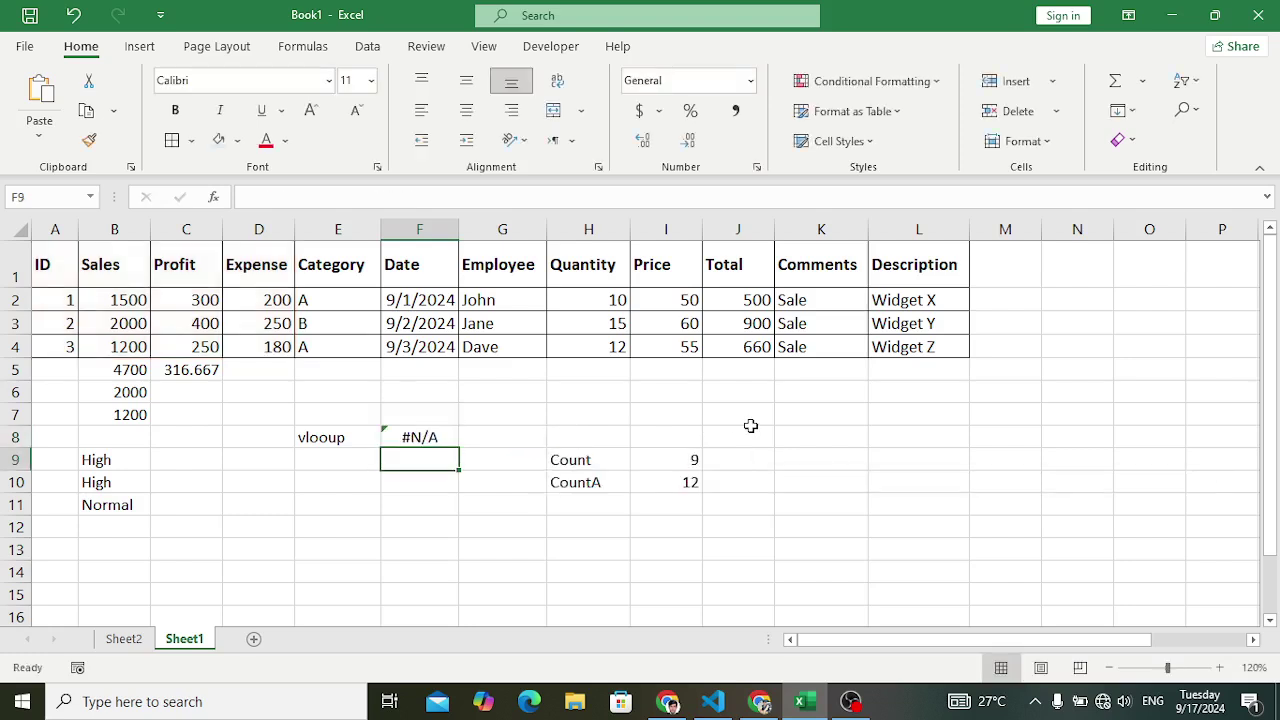
Enter 2 as the lookup ID in cell F7 and set the cell's number format to General
click(421, 417)
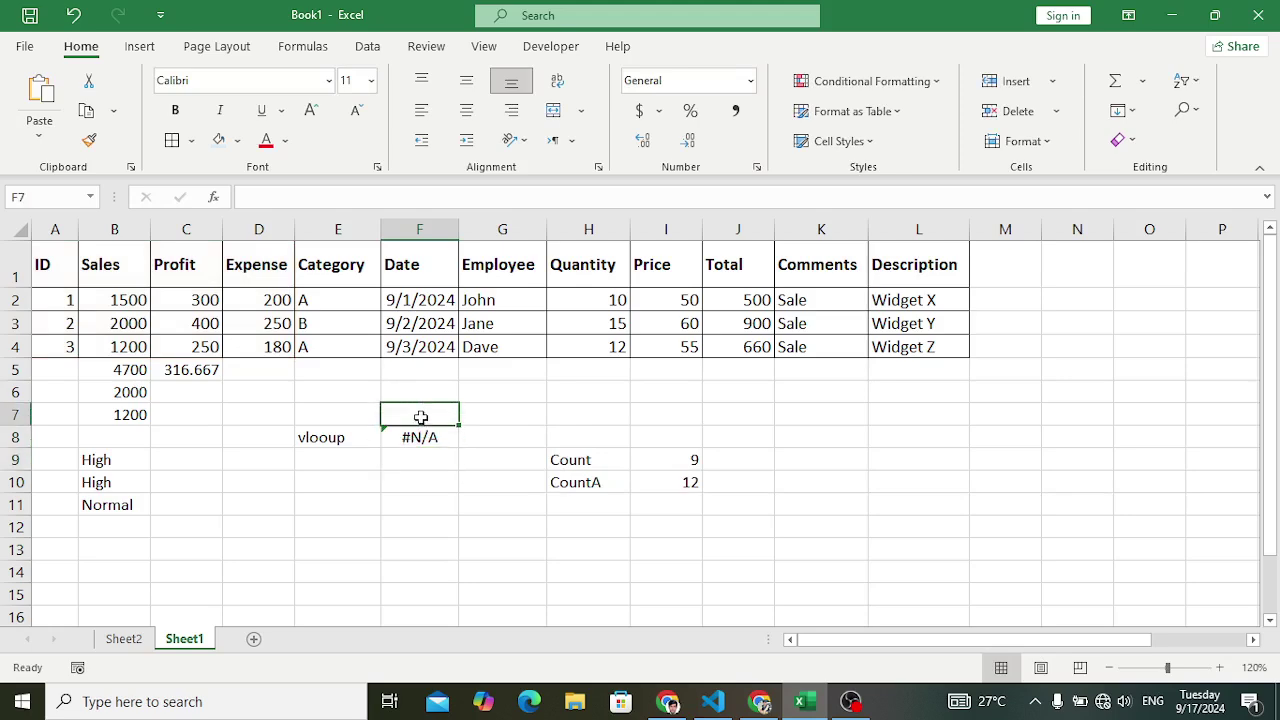
text(2)
key(Return)
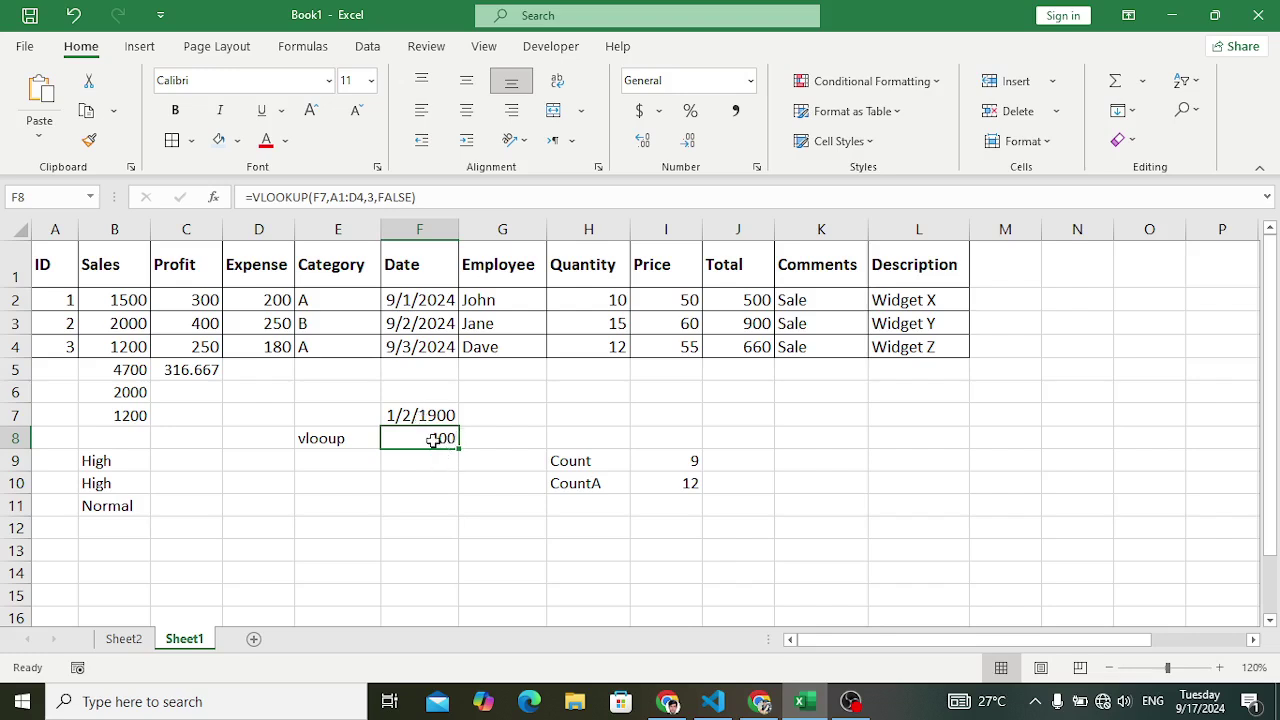
click(431, 414)
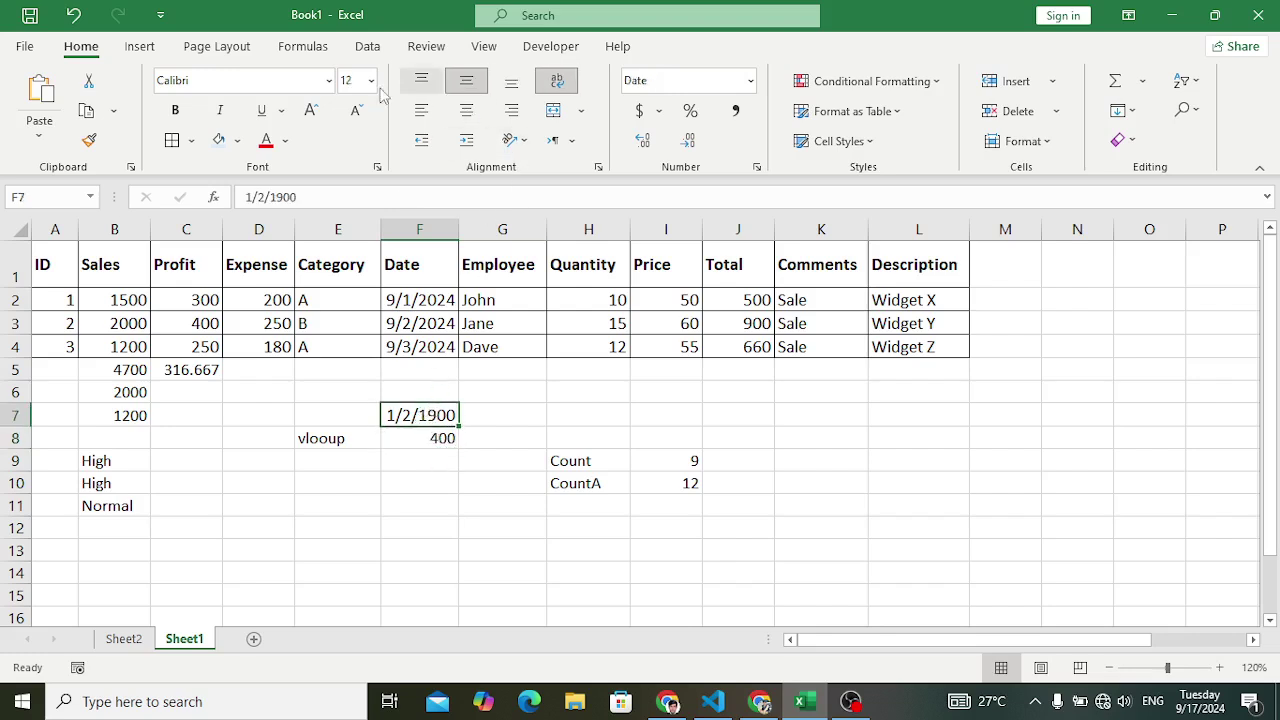
click(750, 81)
click(735, 118)
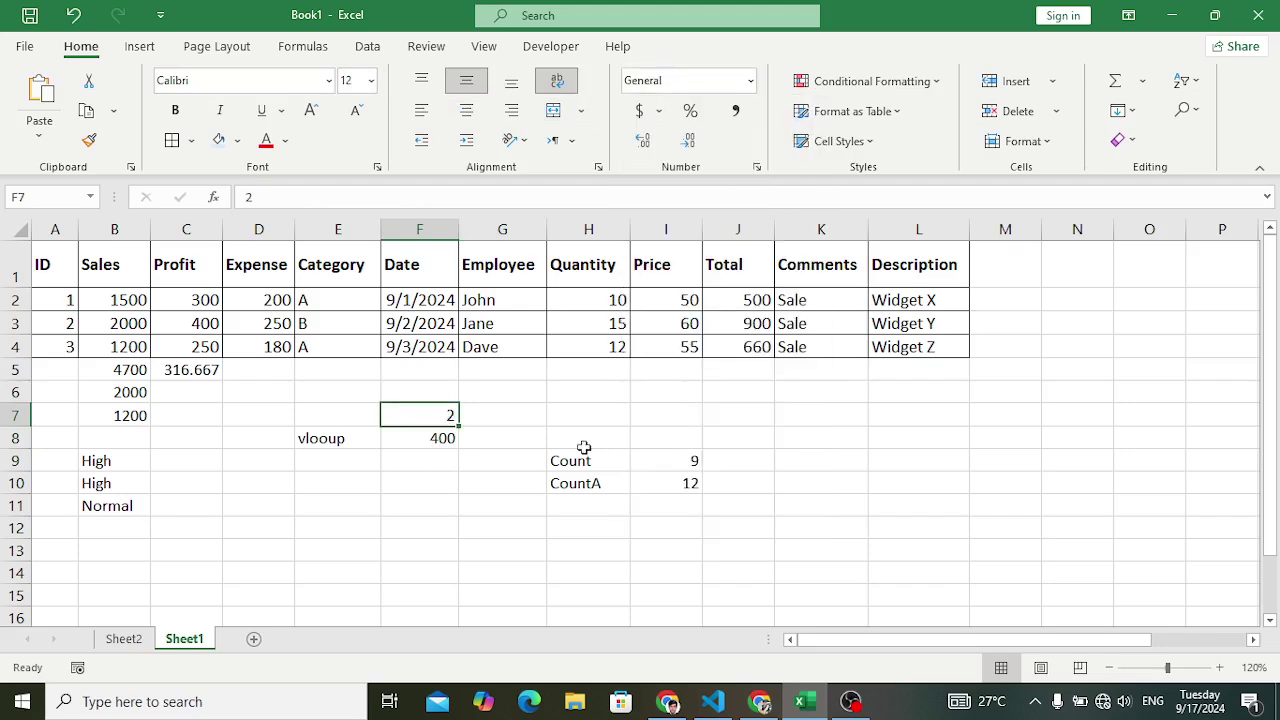
click(530, 478)
Set the lookup ID in F7 to 1 and check the VLOOKUP result against the Profit value in C2
click(440, 412)
text(1)
key(Return)
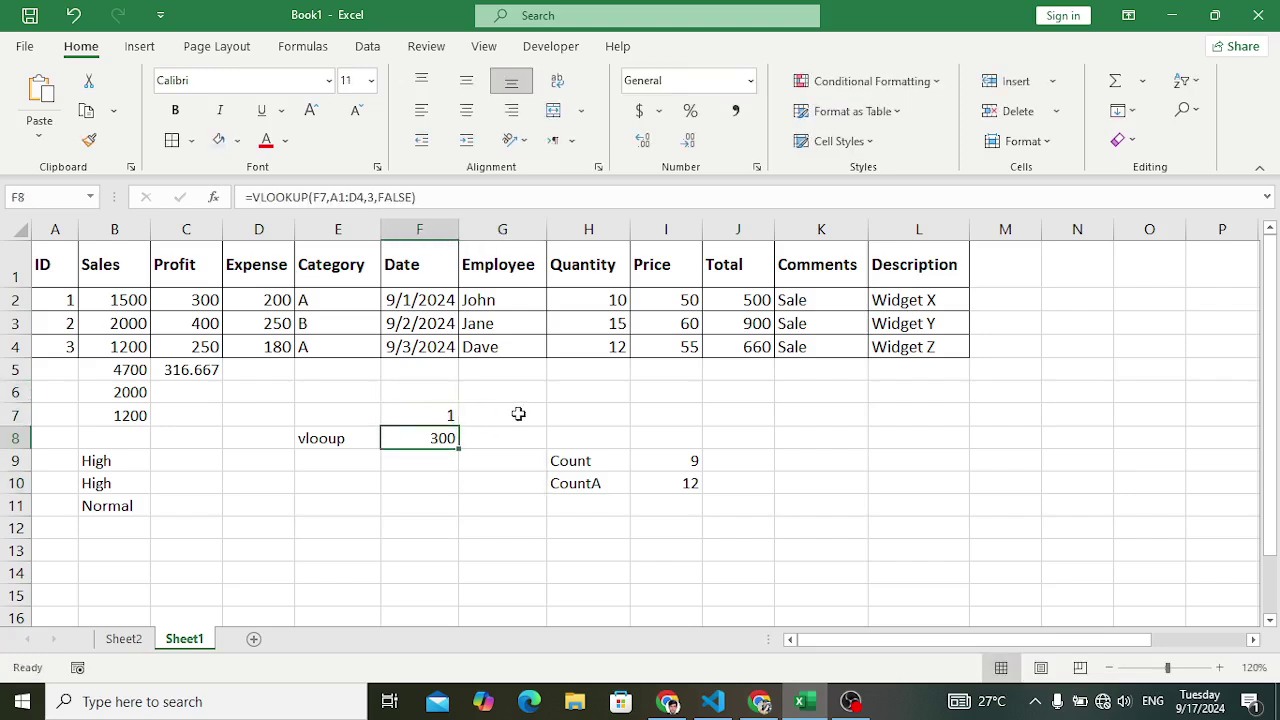
click(205, 300)
click(368, 420)
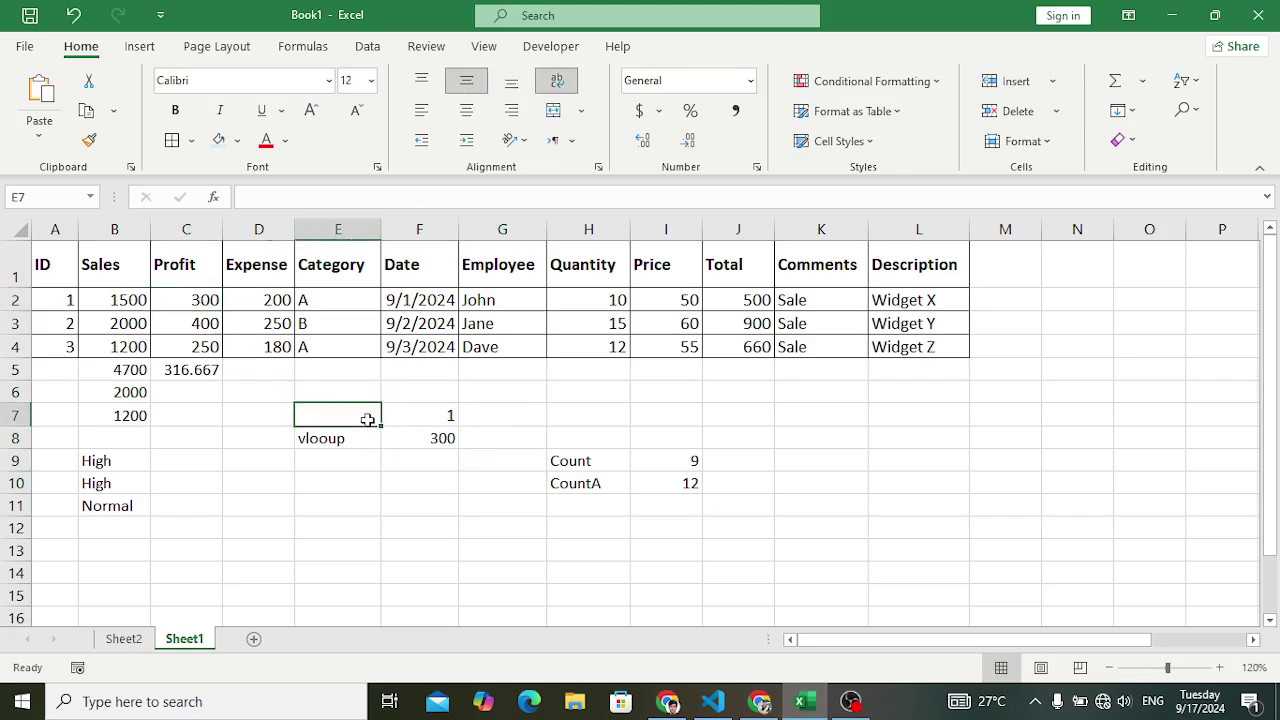
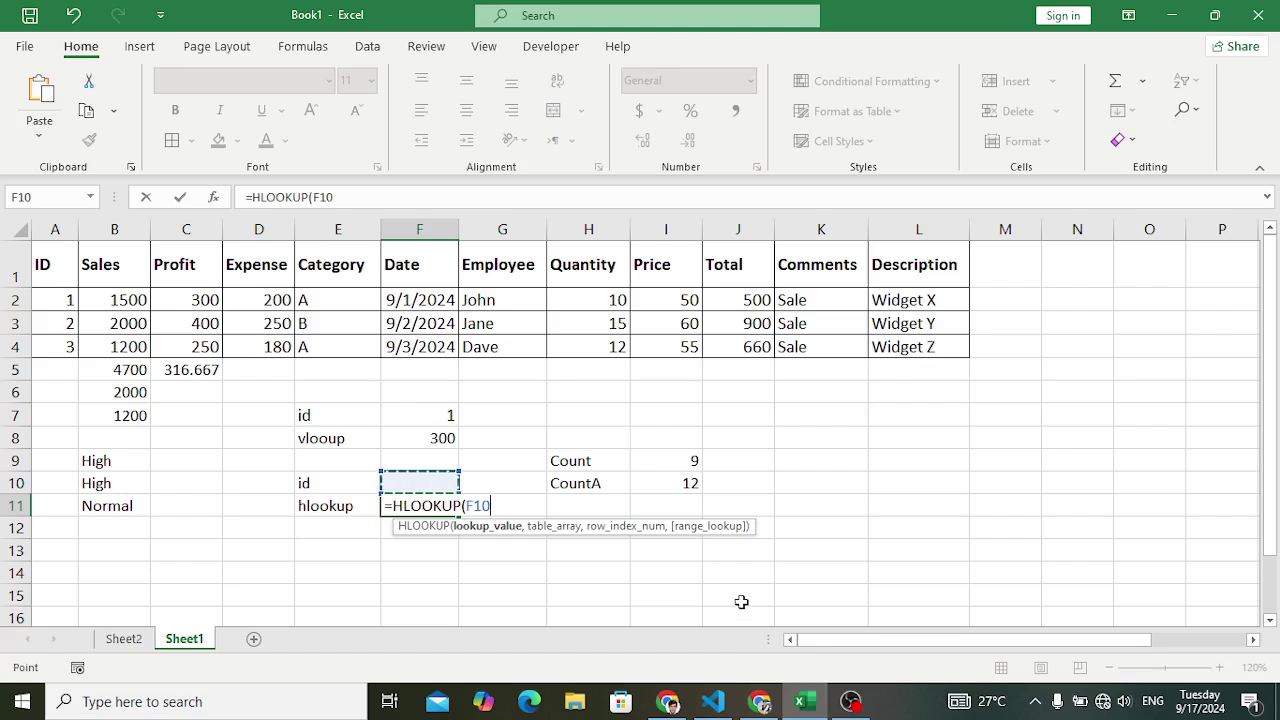
Complete the formula in cell F11 as =HLOOKUP(F10,A1:I4,2,FALSE)
text(,)
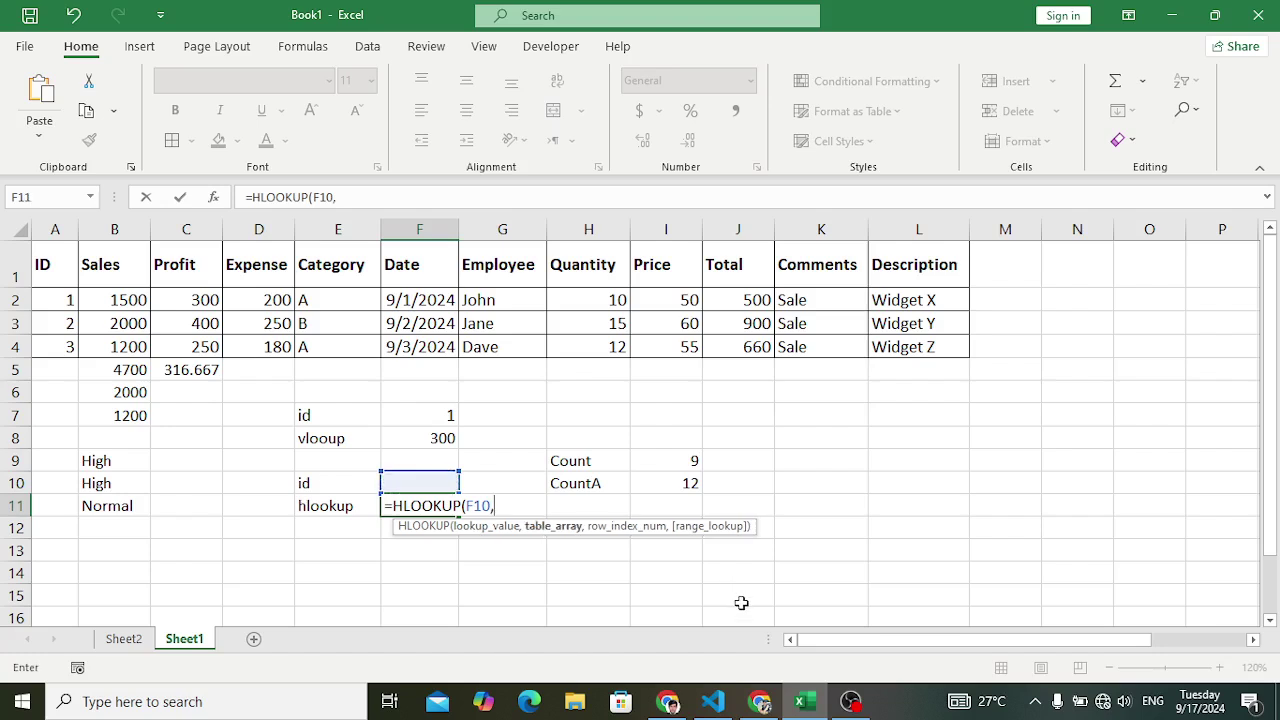
drag(55, 265, 697, 350)
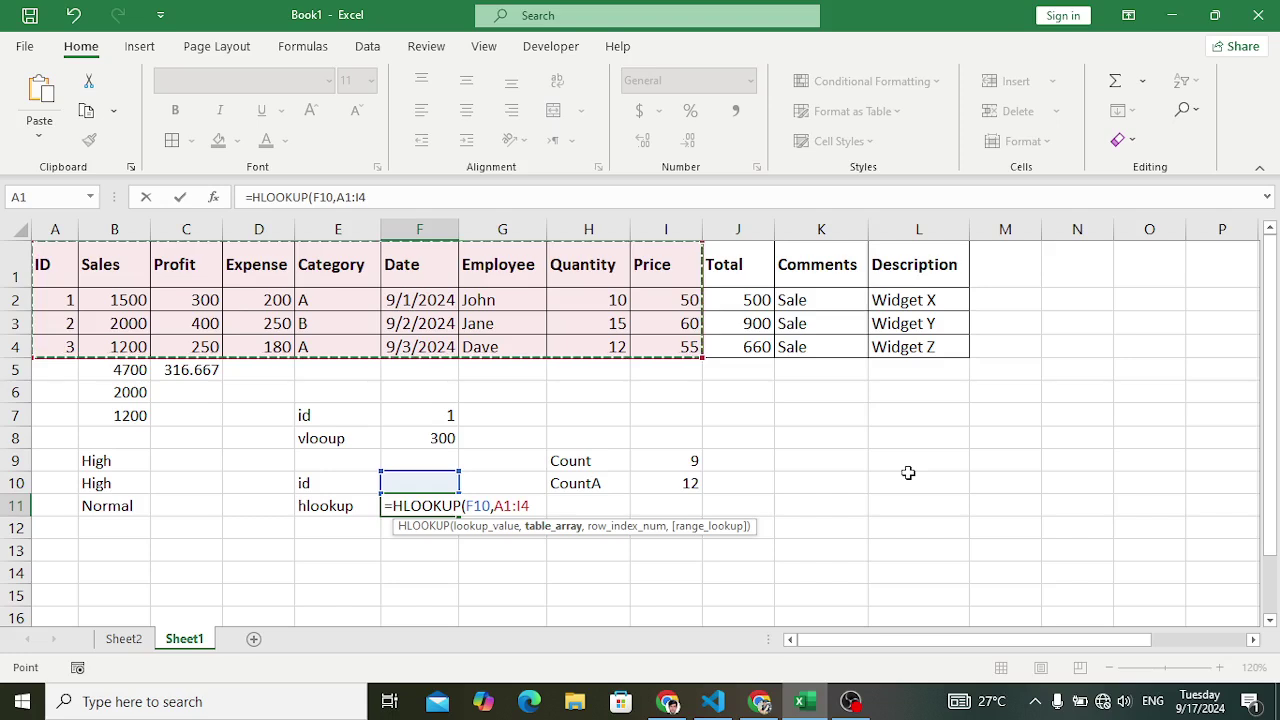
text(,2)
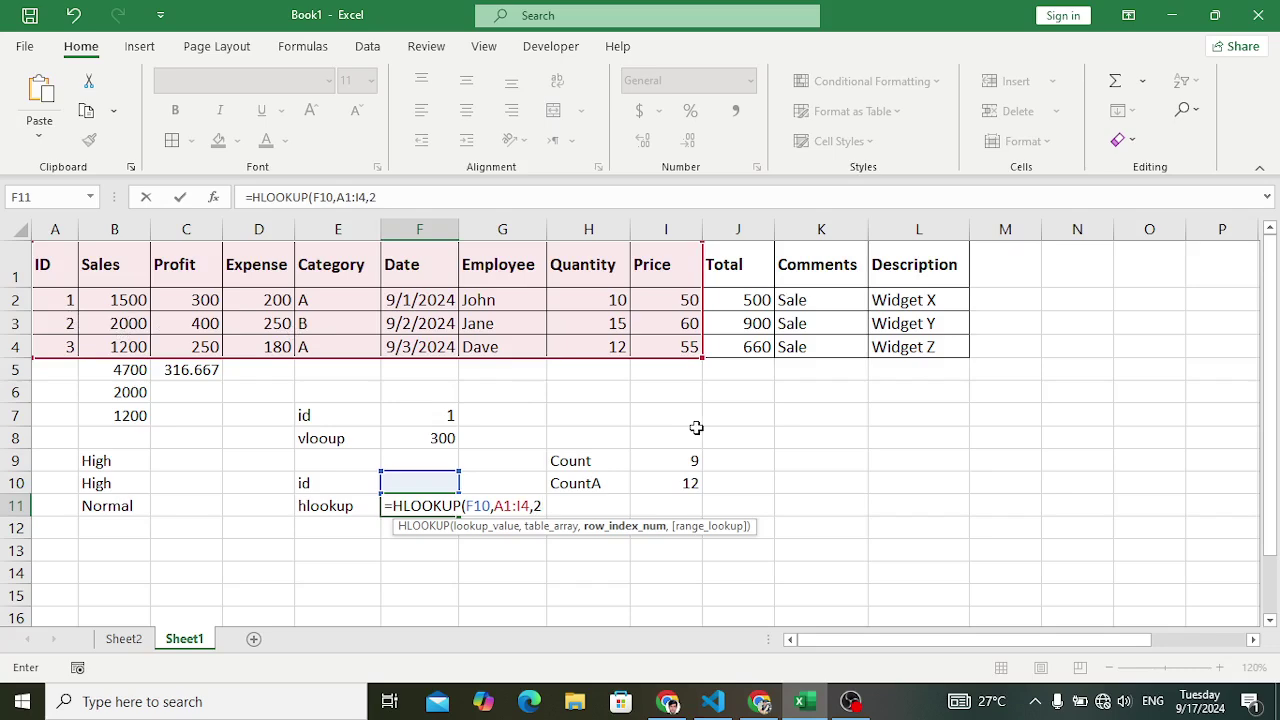
text(,false))
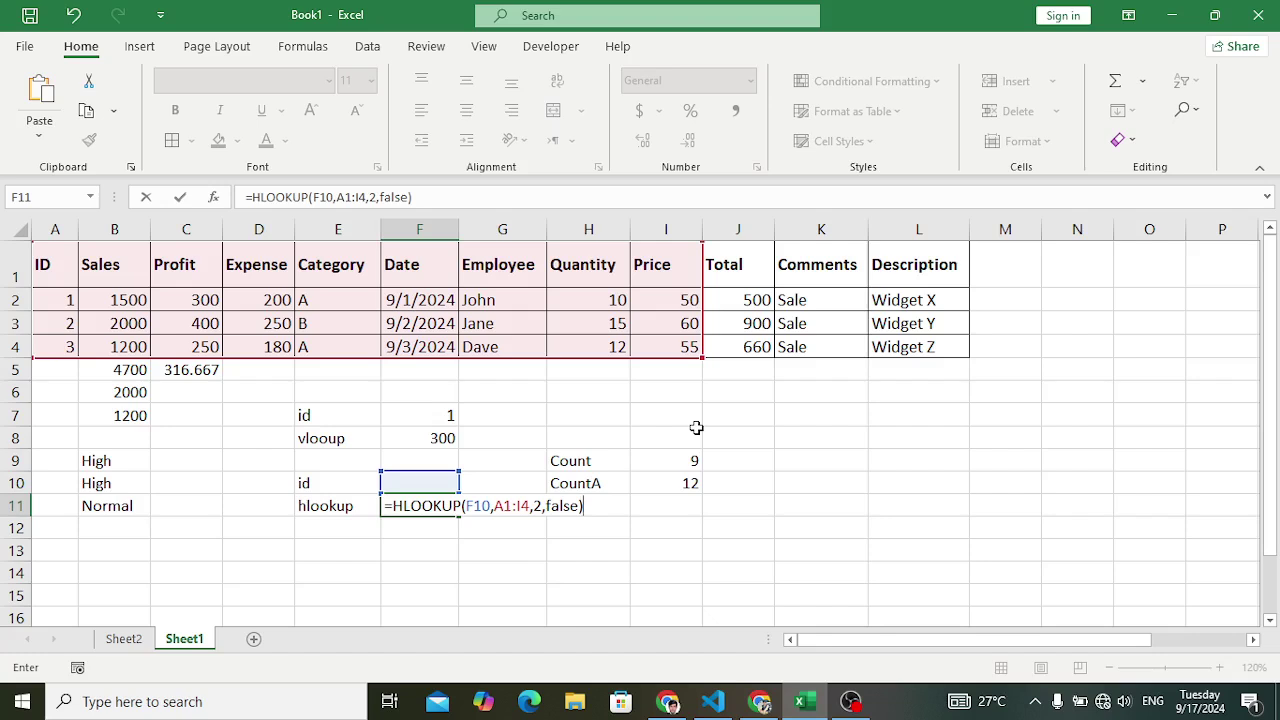
key(Return)
Enter "Quantity" in cell F10 as the column heading to look up
click(405, 486)
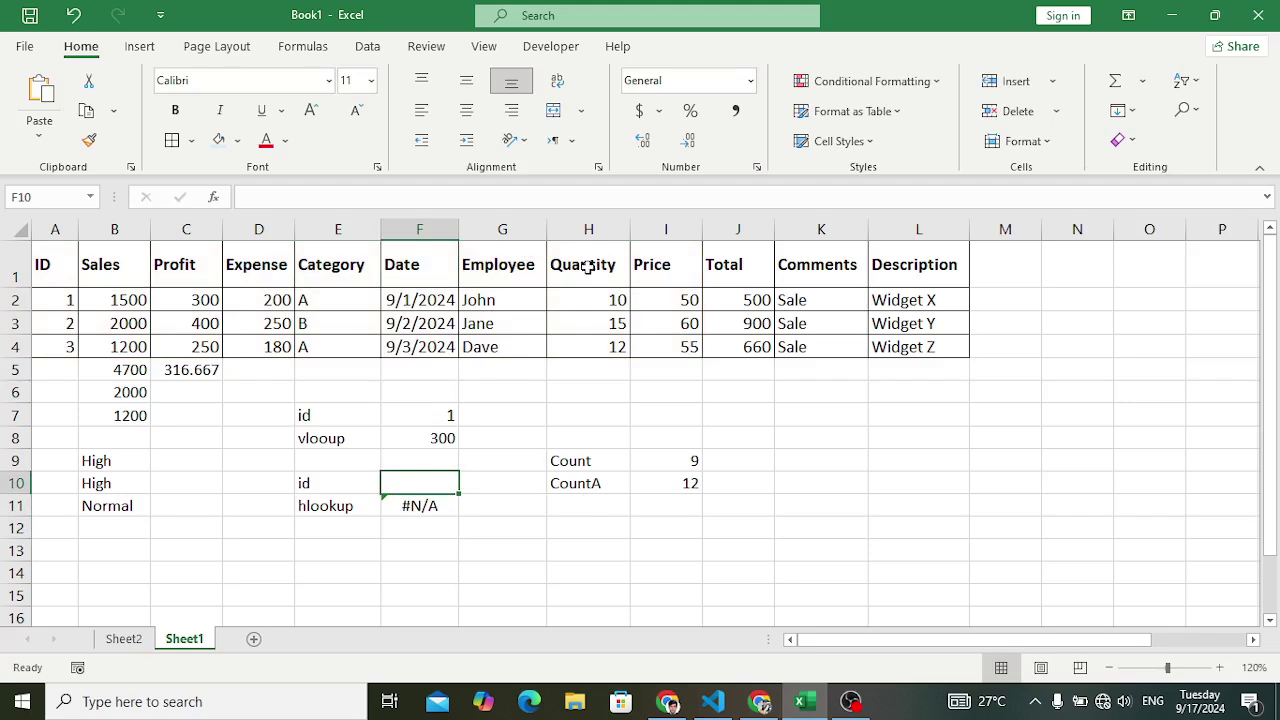
text(Q)
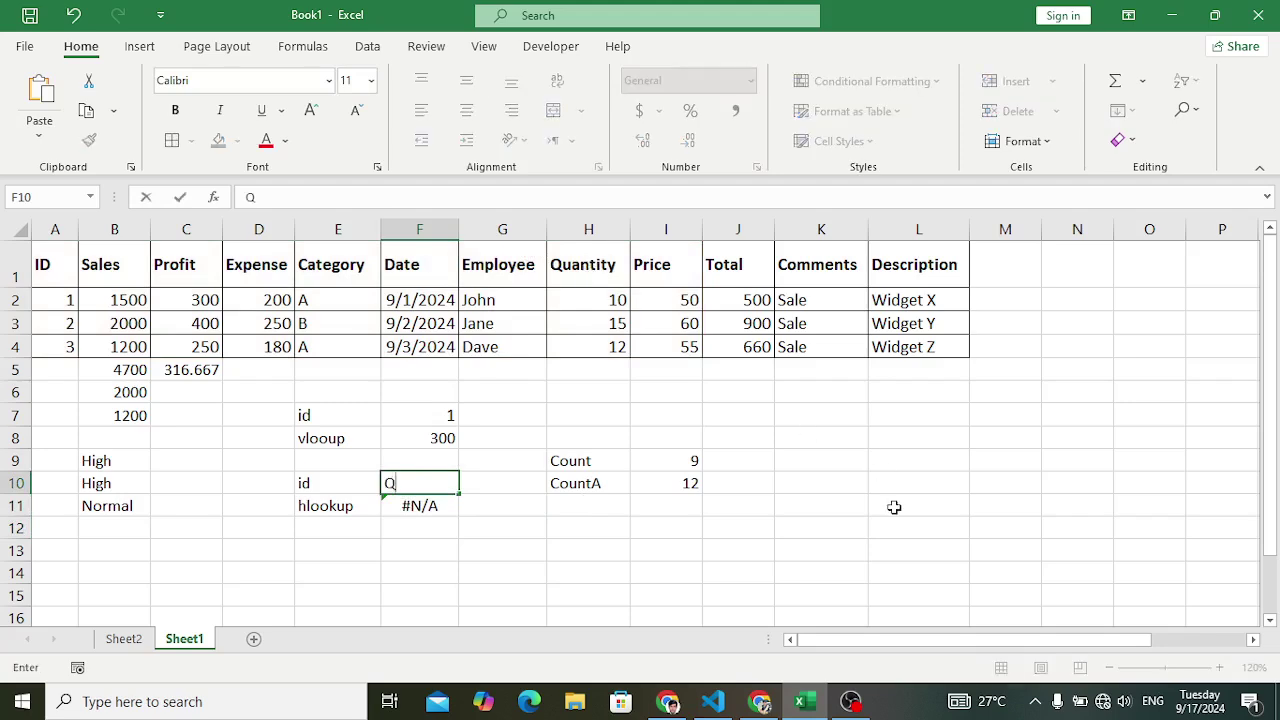
text(uantity)
key(Return)
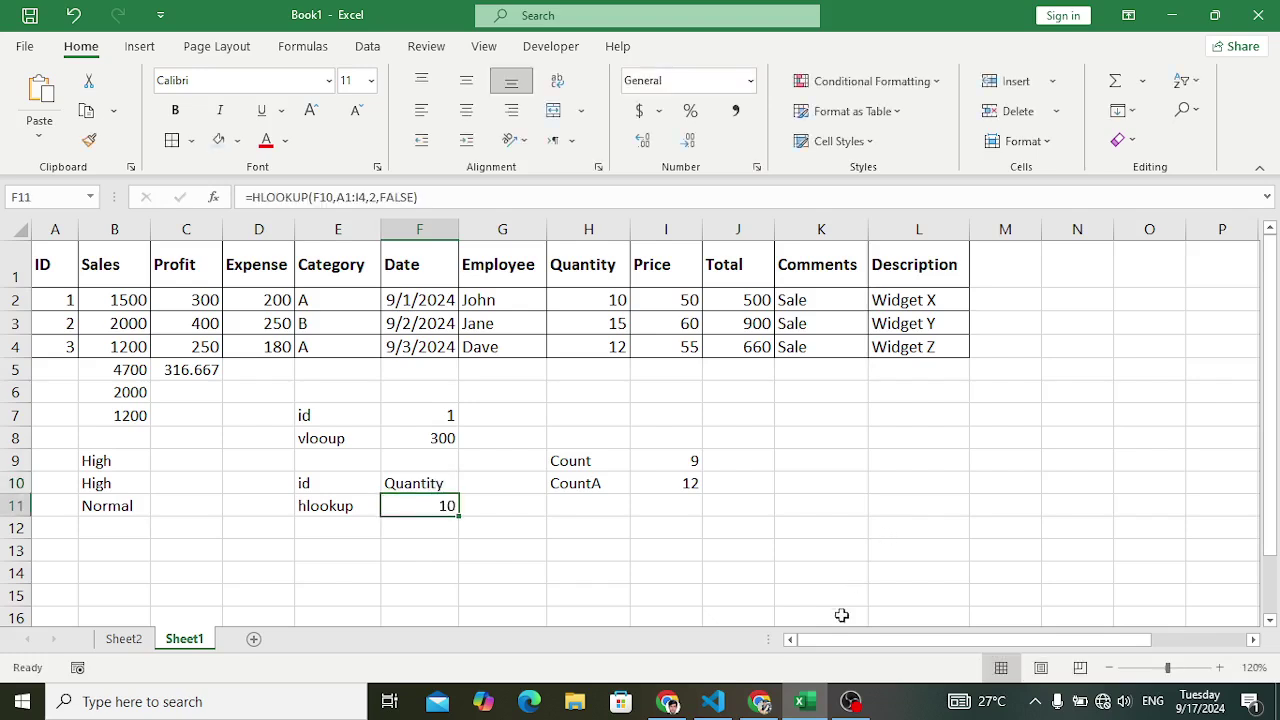
click(398, 478)
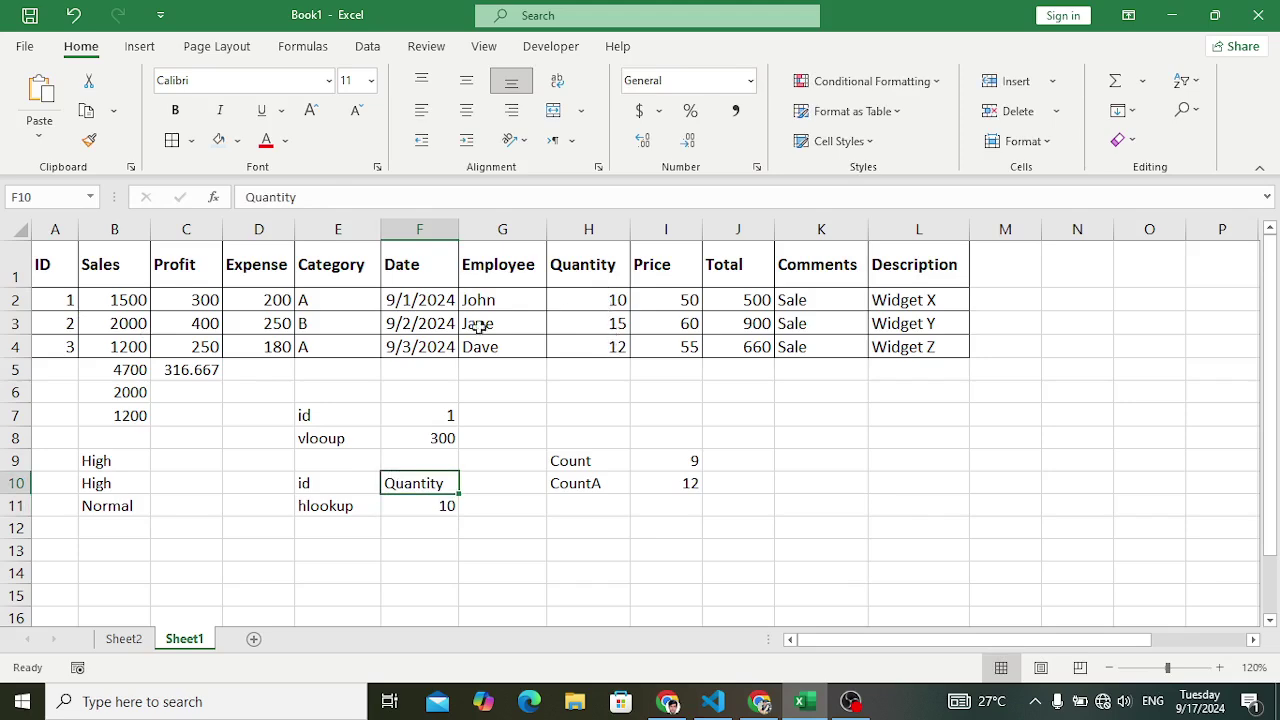
Set the row index in F11's HLOOKUP formula to 3 to return the value from the table's third row
click(422, 510)
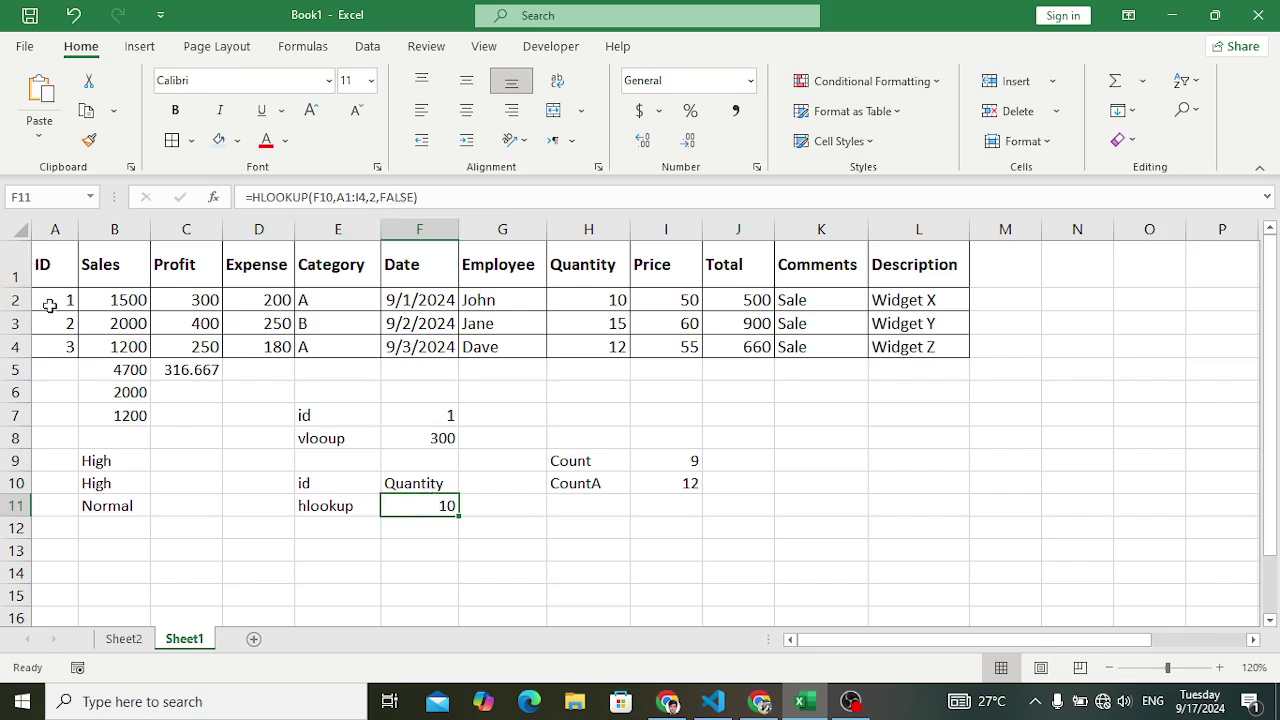
click(379, 197)
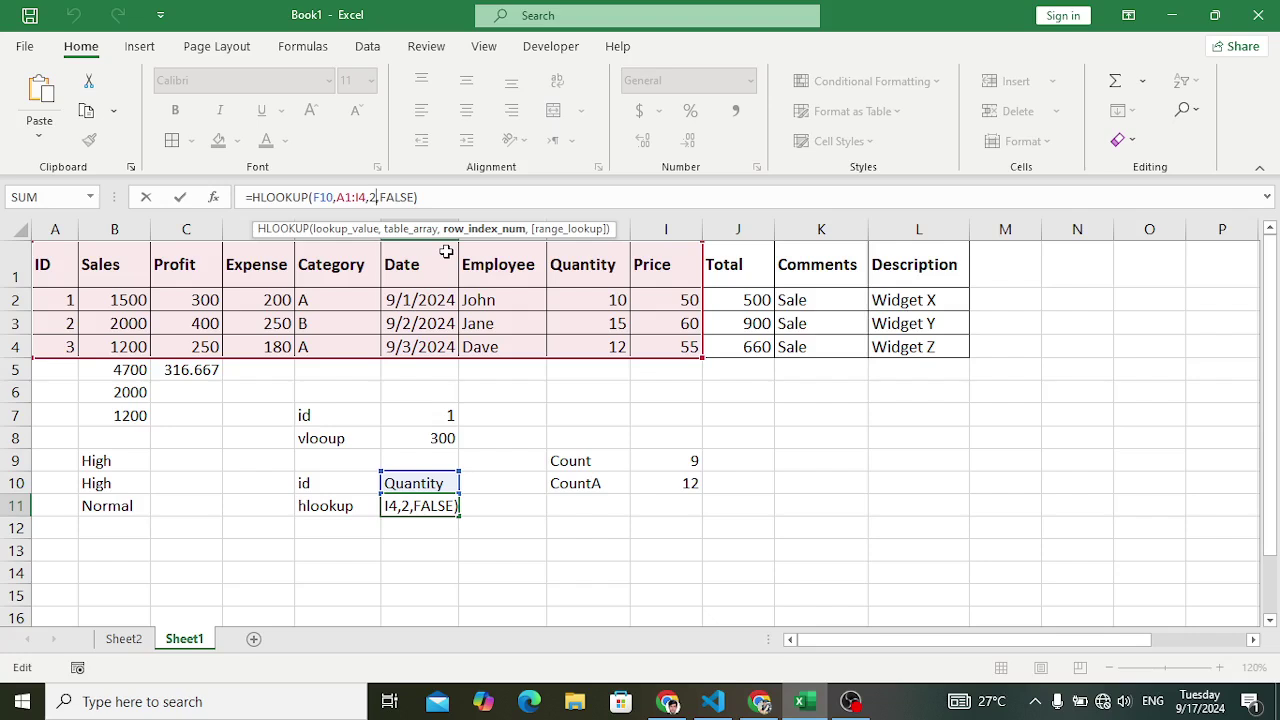
key(BackSpace)
text(3)
key(Return)
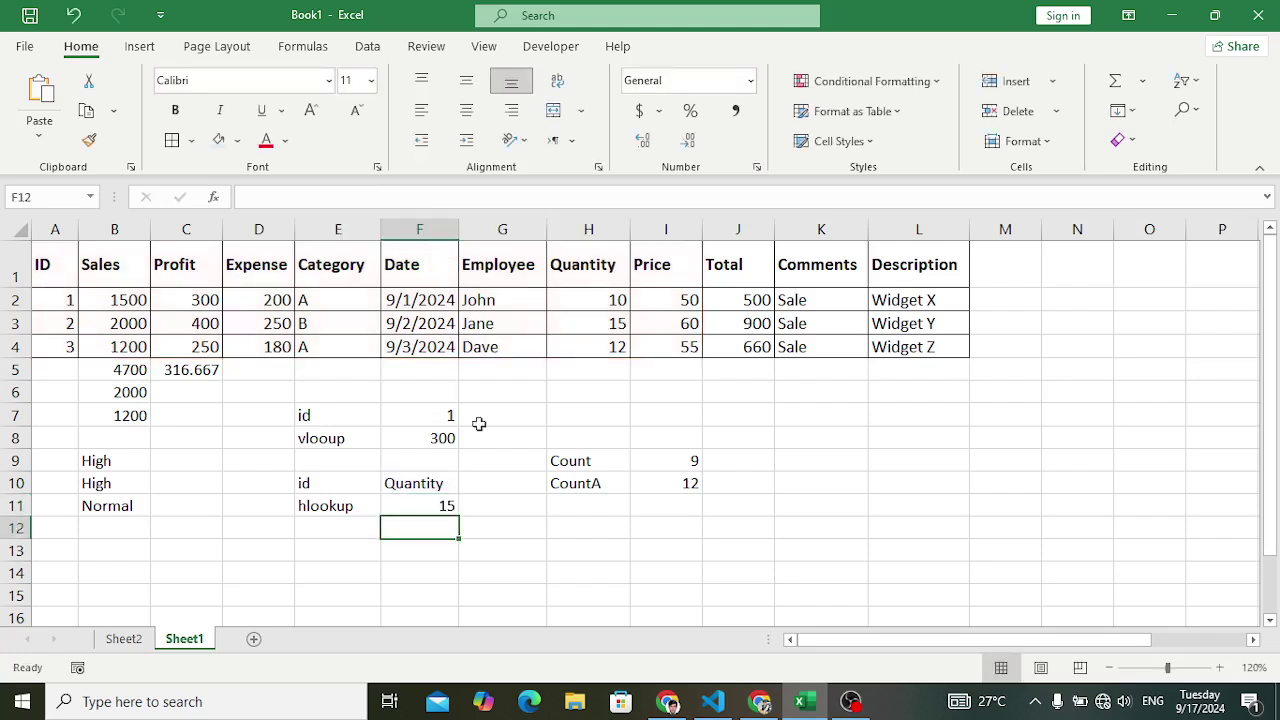
Set the row index in F11's HLOOKUP formula to 4 to return the value from the table's fourth row
click(425, 508)
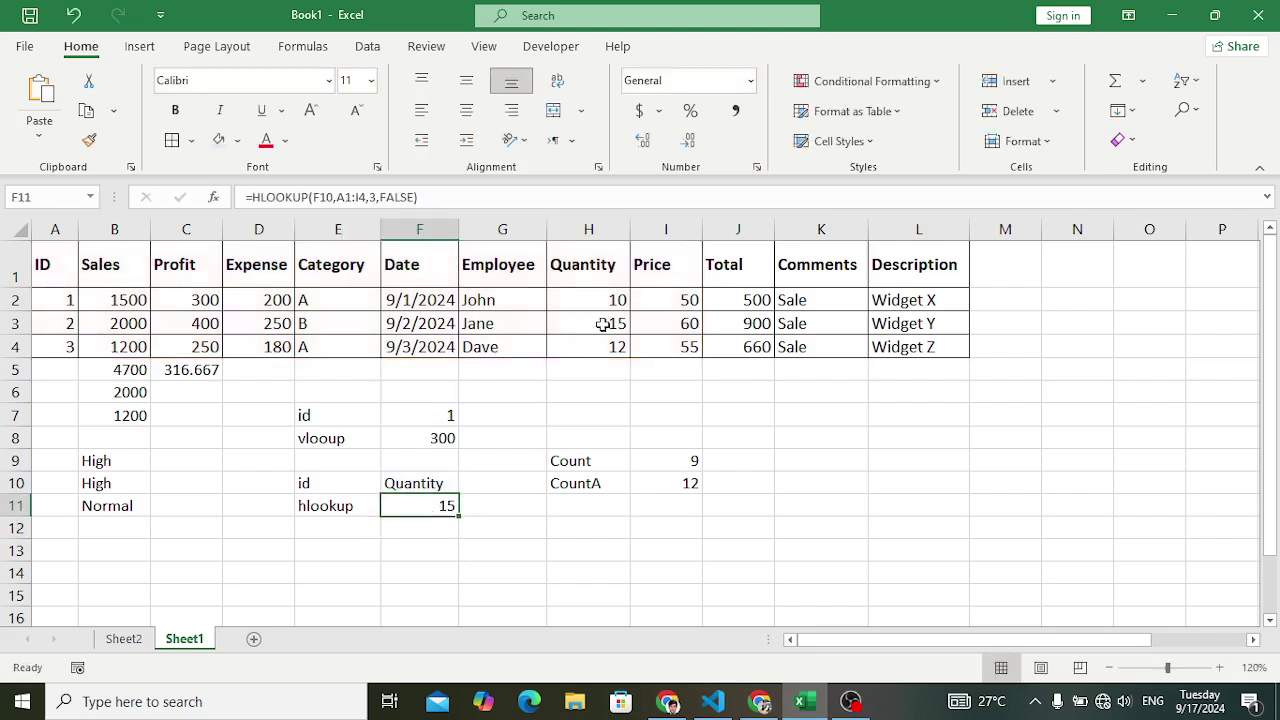
click(372, 199)
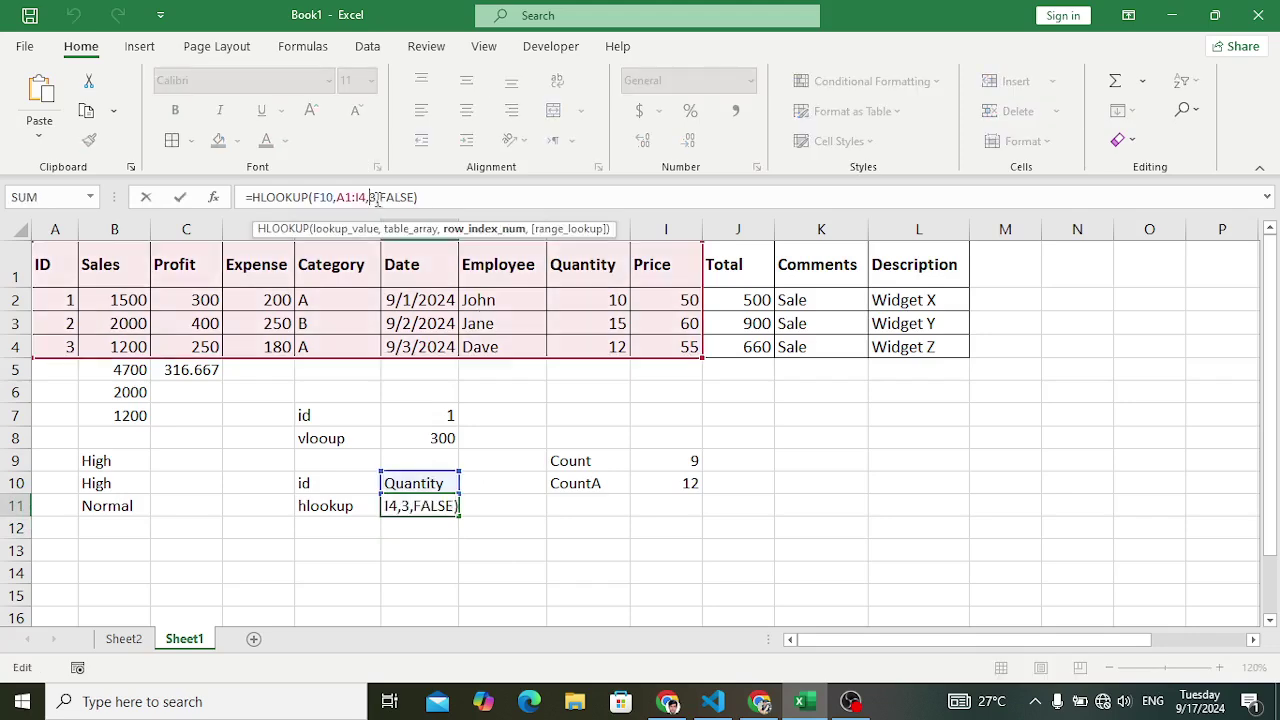
key(BackSpace)
text(4)
key(Return)
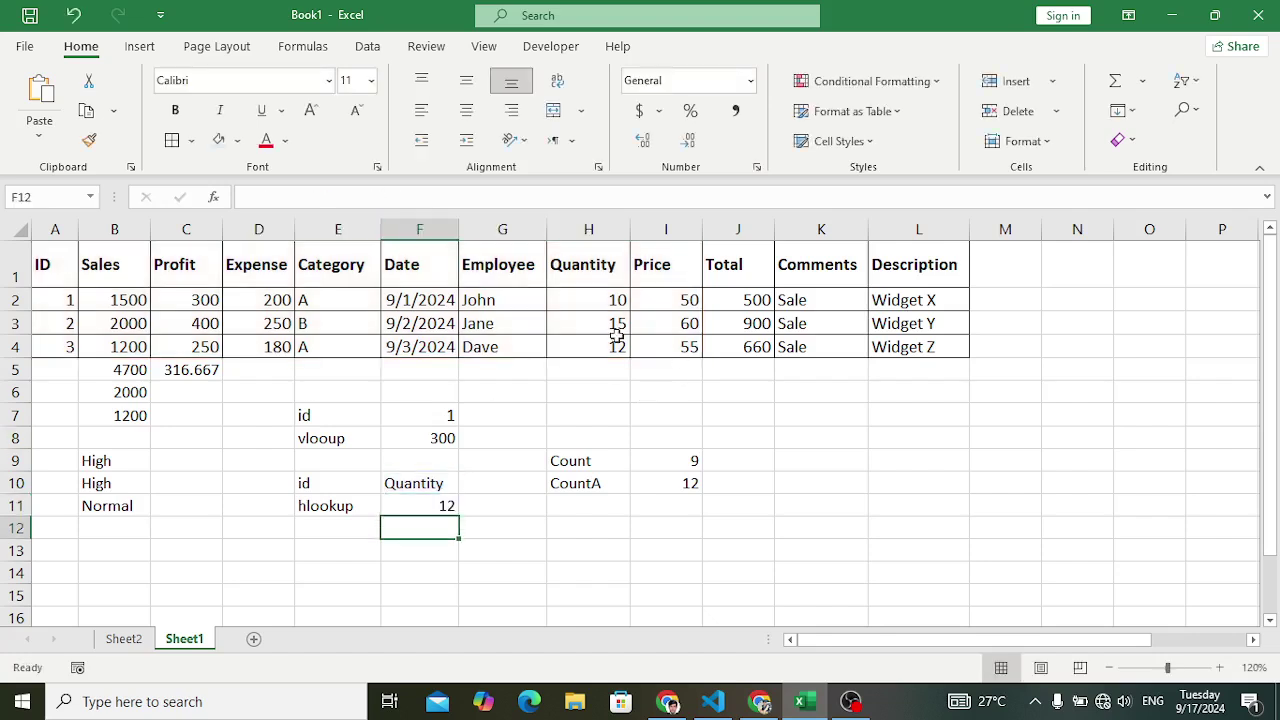
Relabel cell E10 as "col" and check the HLOOKUP example against the table
click(392, 505)
click(306, 484)
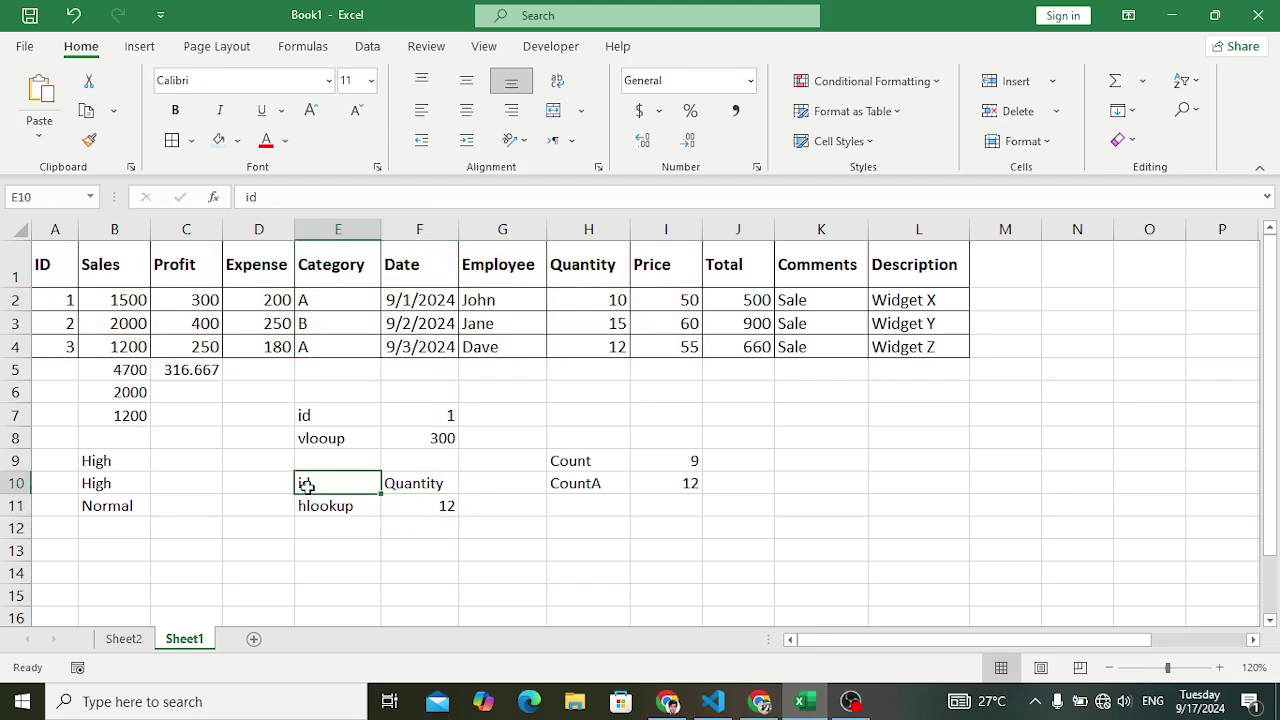
text(col)
key(Return)
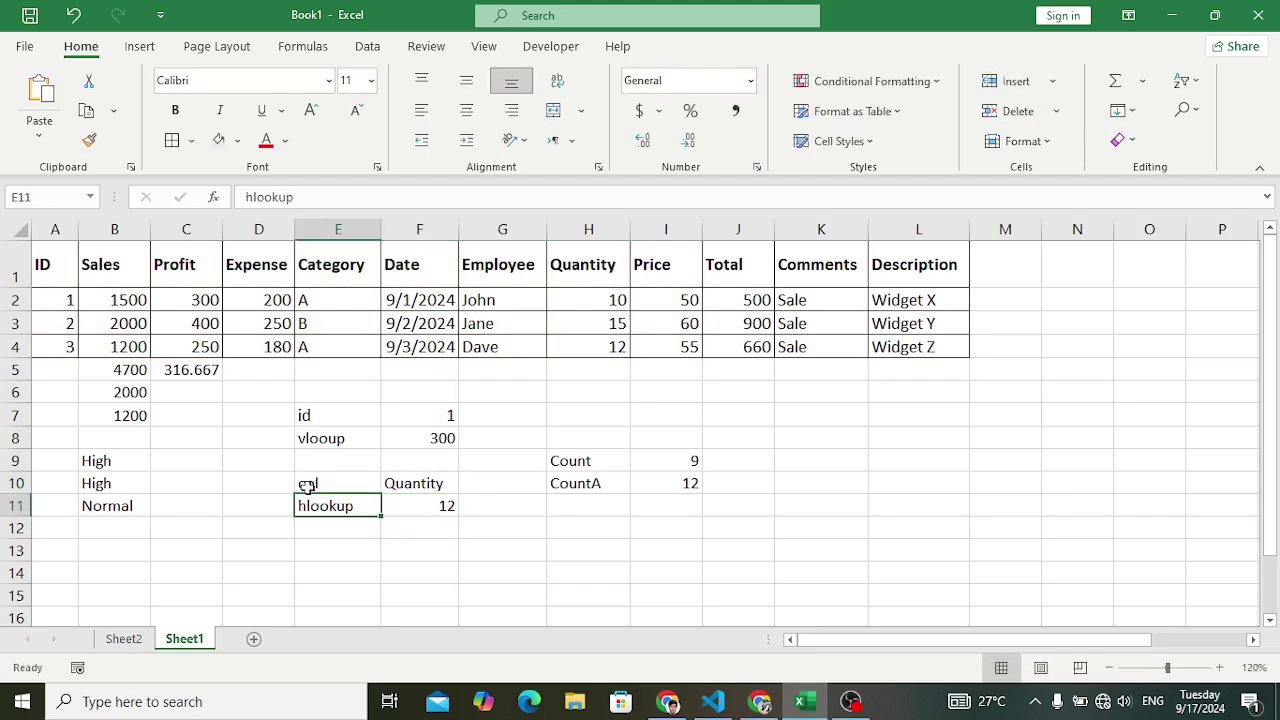
click(465, 545)
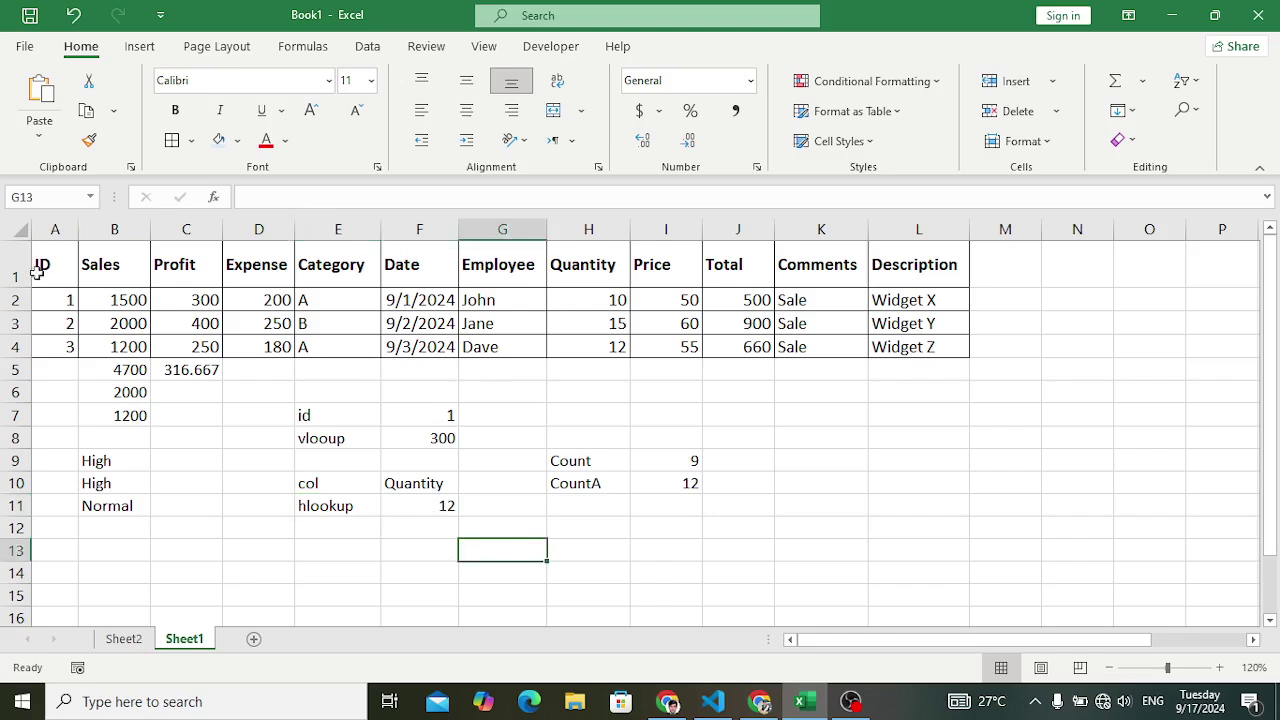
click(57, 322)
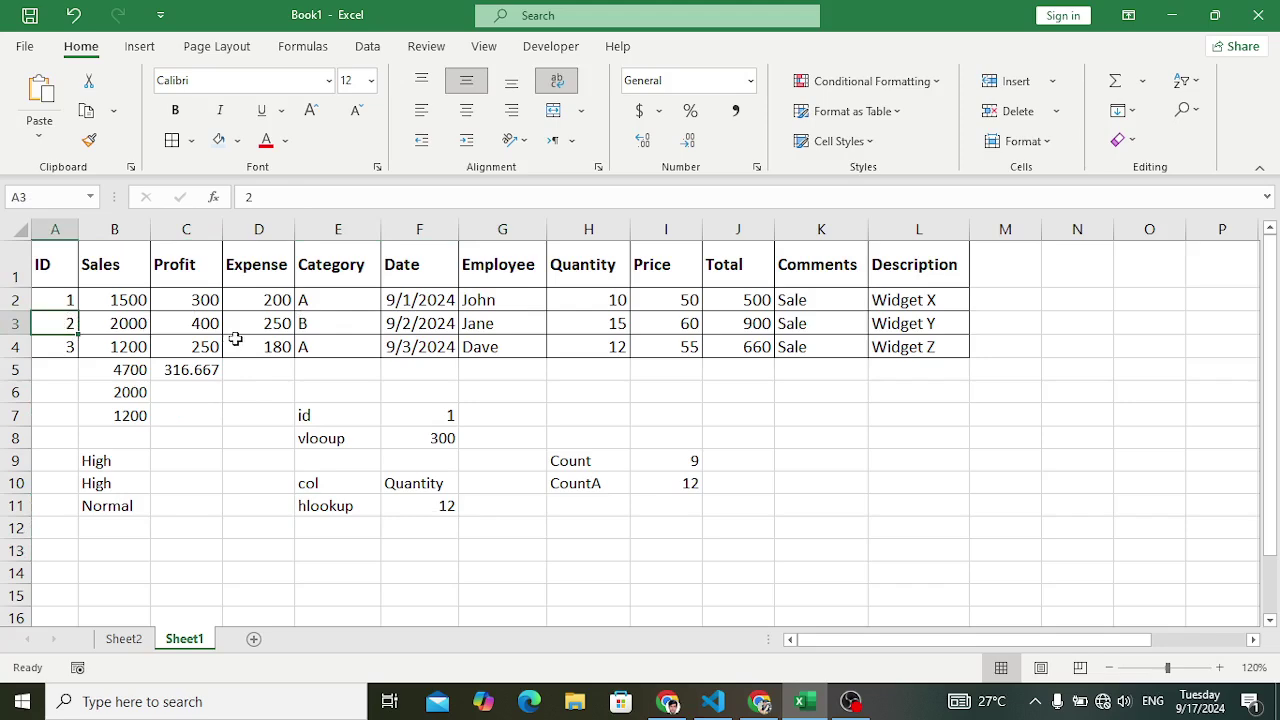
click(420, 524)
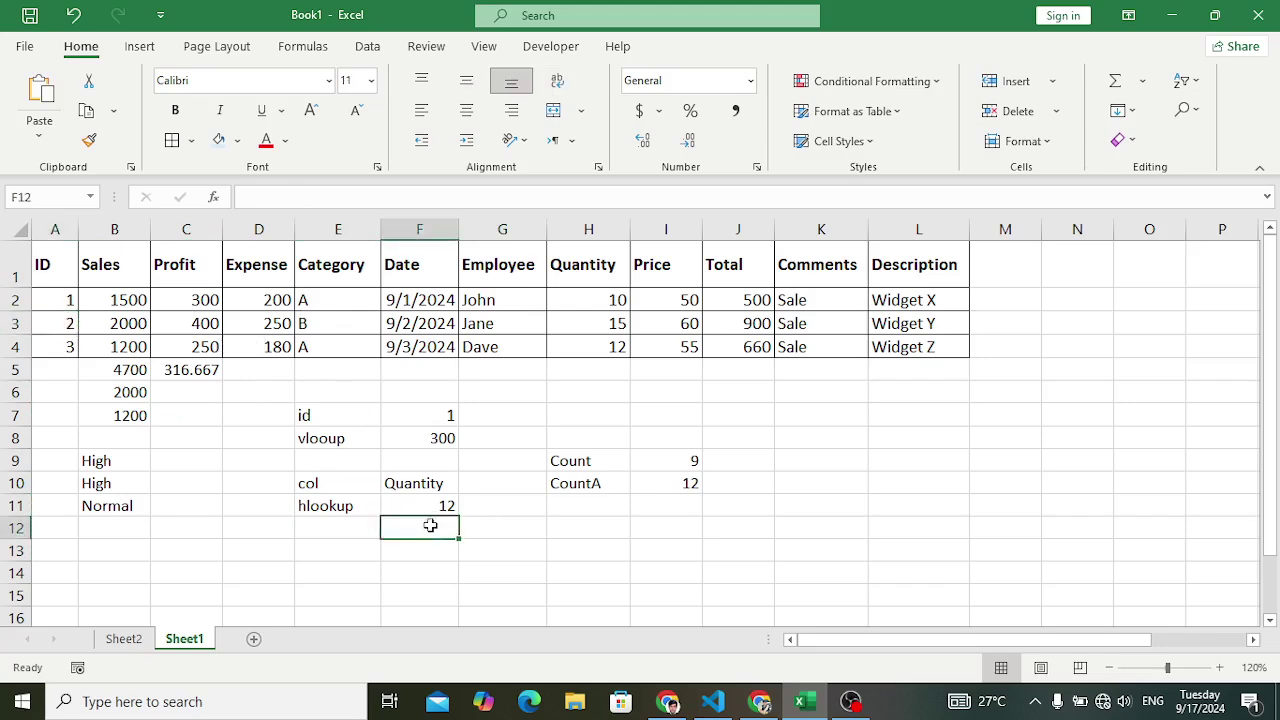
click(423, 506)
Find INDEX() in the formula list on Sheet2 and return to Sheet1
click(124, 639)
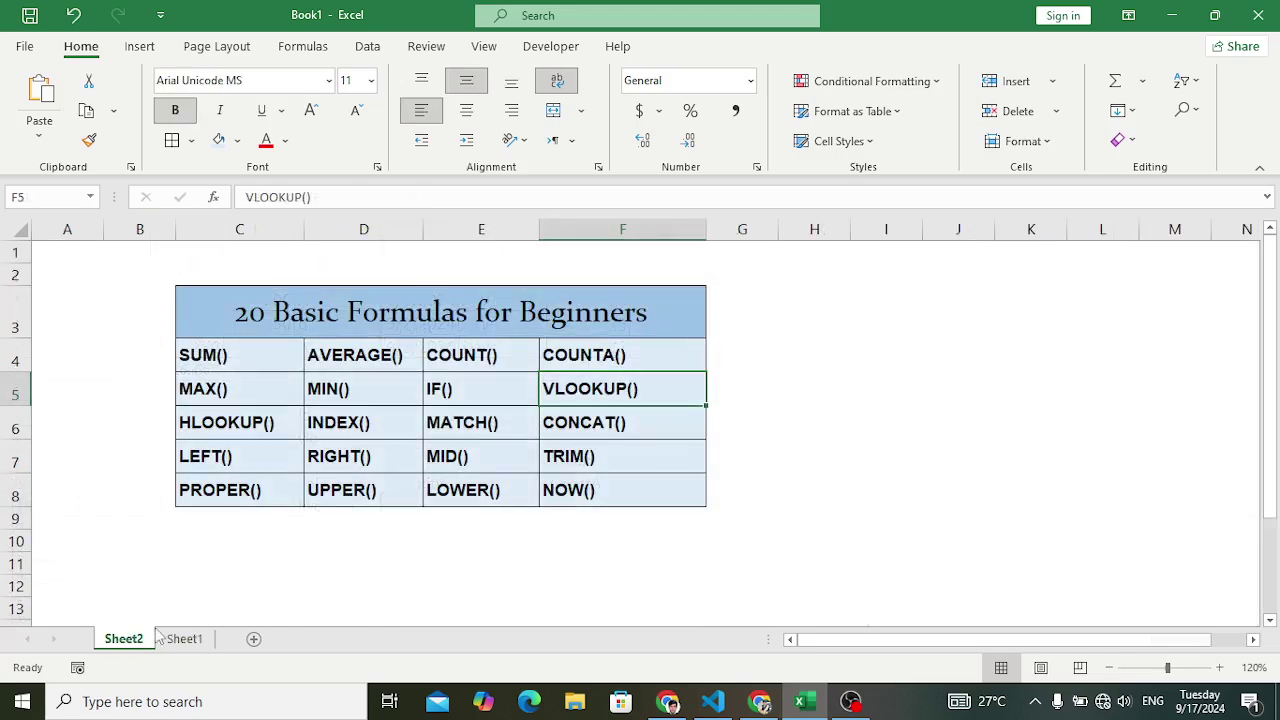
click(345, 425)
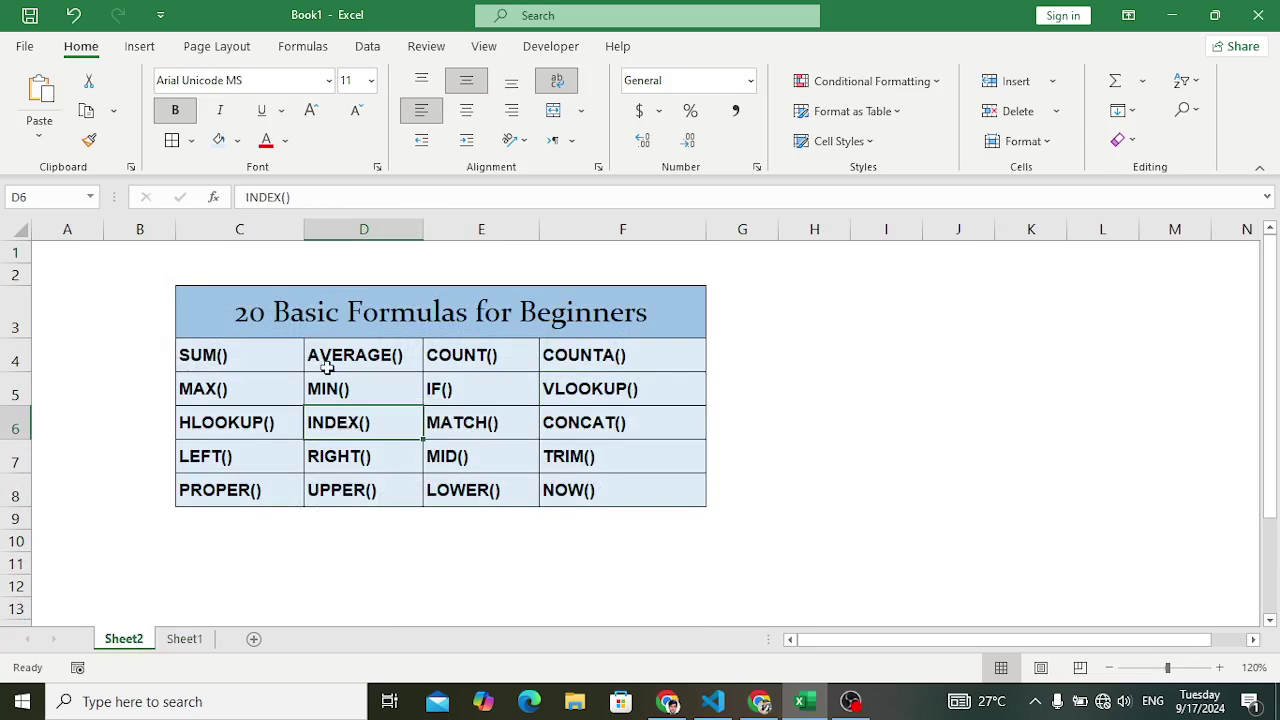
click(188, 639)
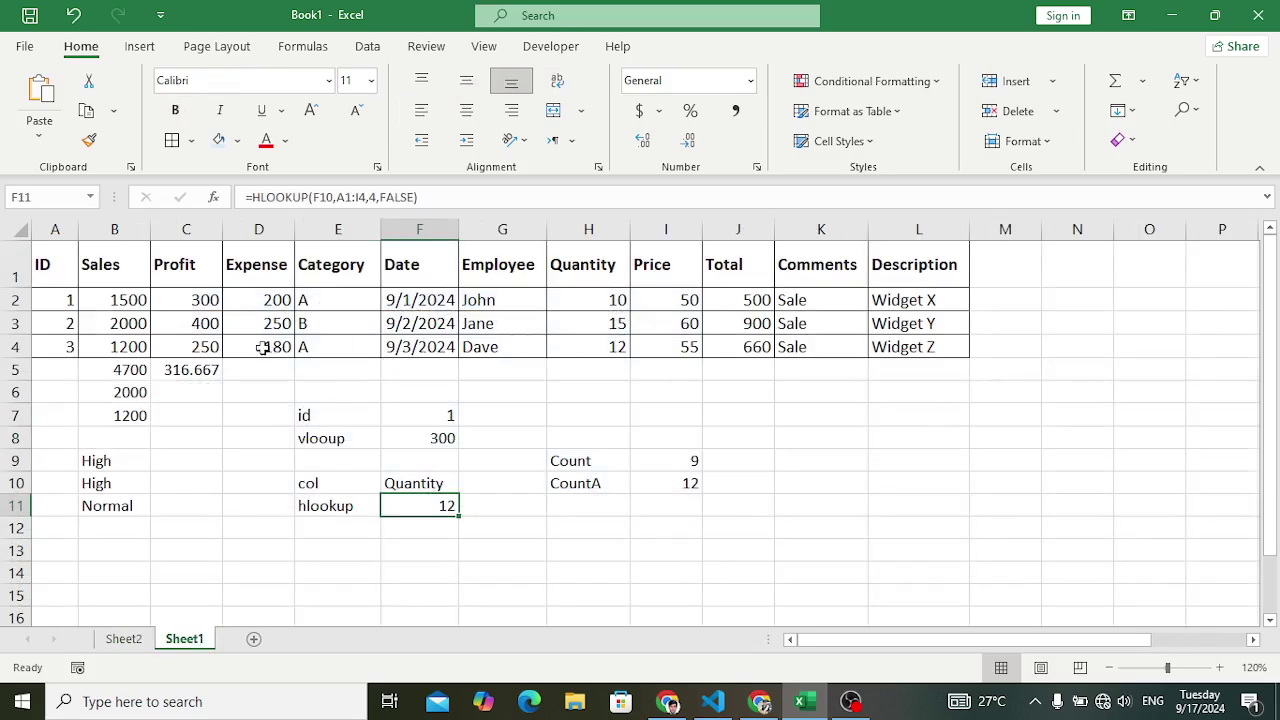
Label cell K8 "index" for the INDEX example
click(743, 323)
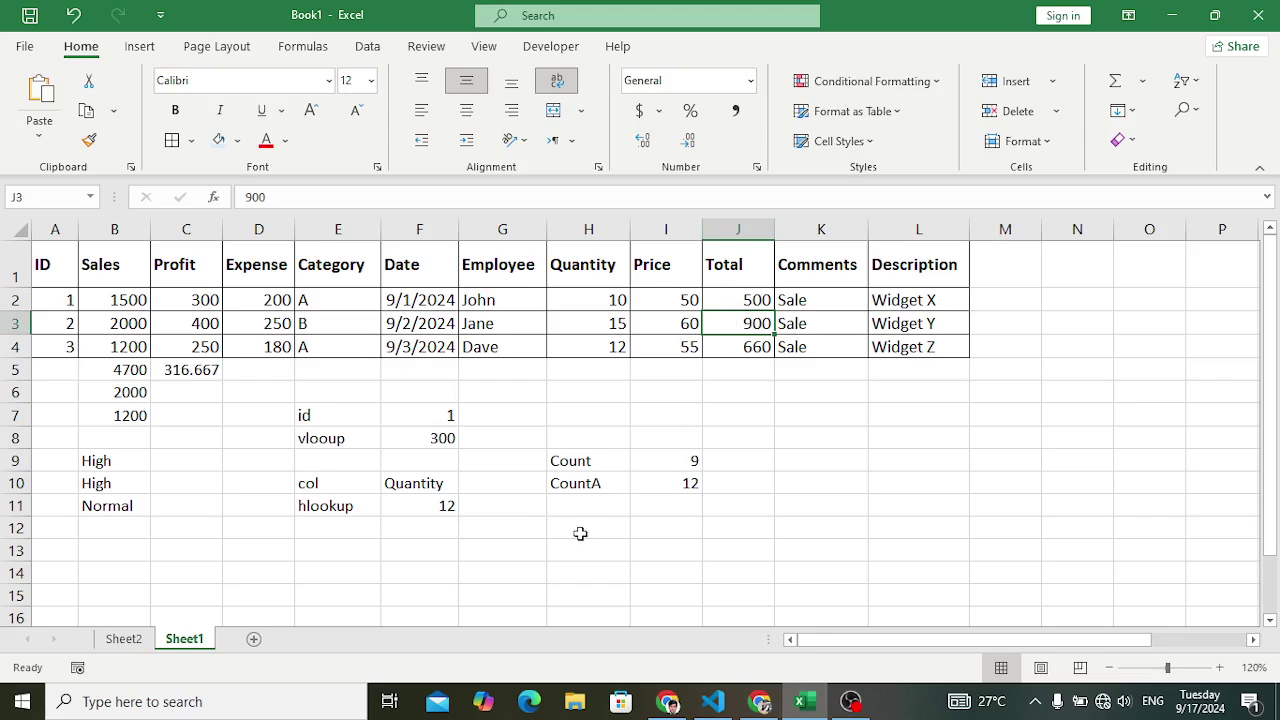
click(834, 437)
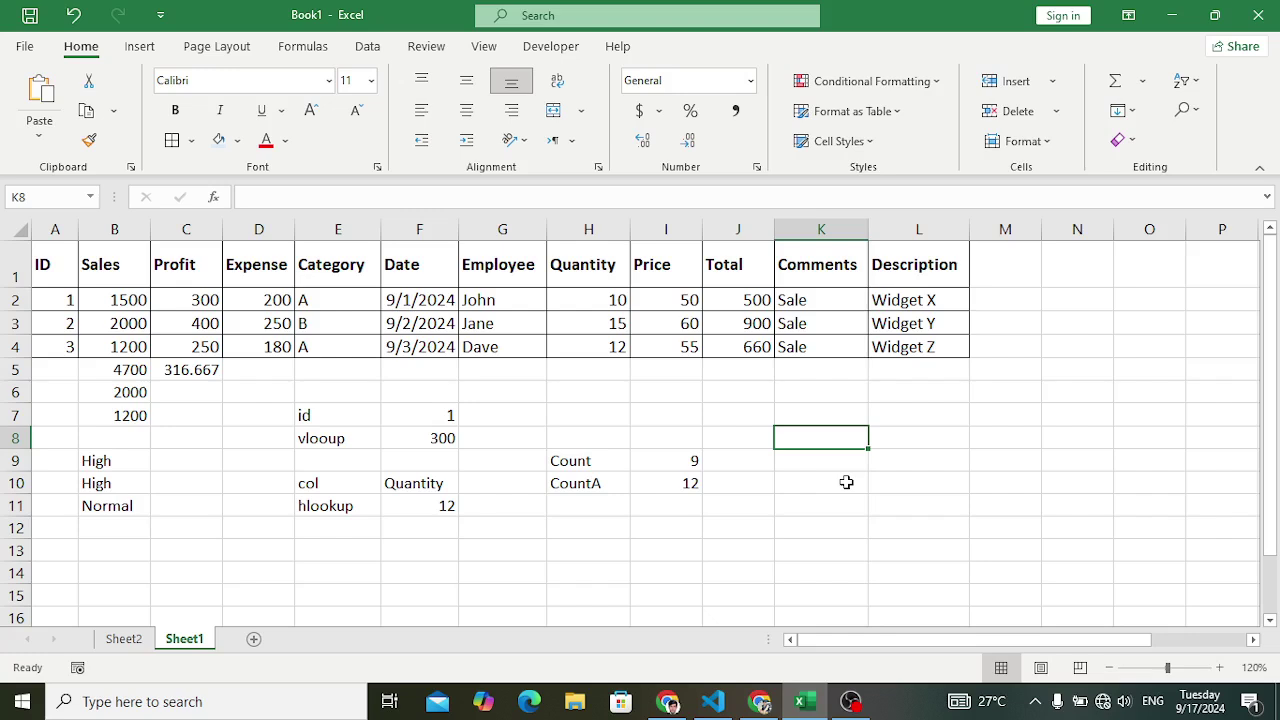
text(index)
key(Tab)
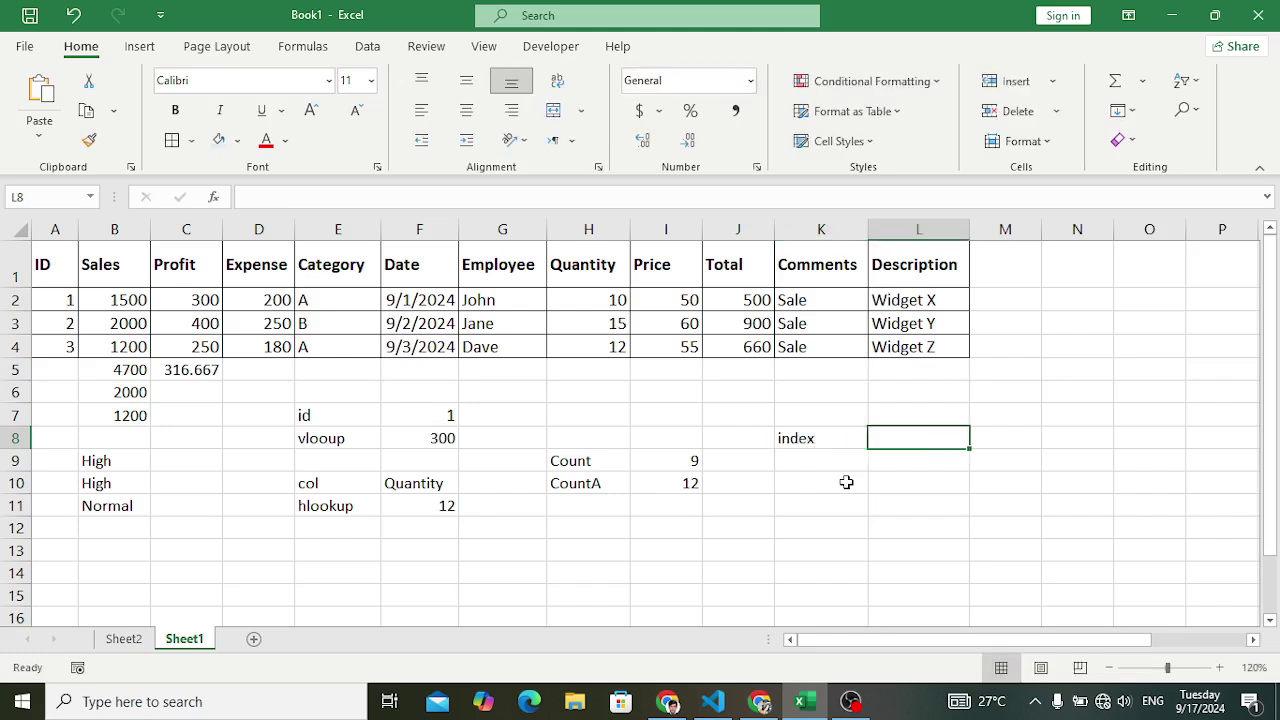
Enter =INDEX(A1:L4,2,10) in cell L8 and compare its result with the Total value in J2
text(=inde)
key(Tab)
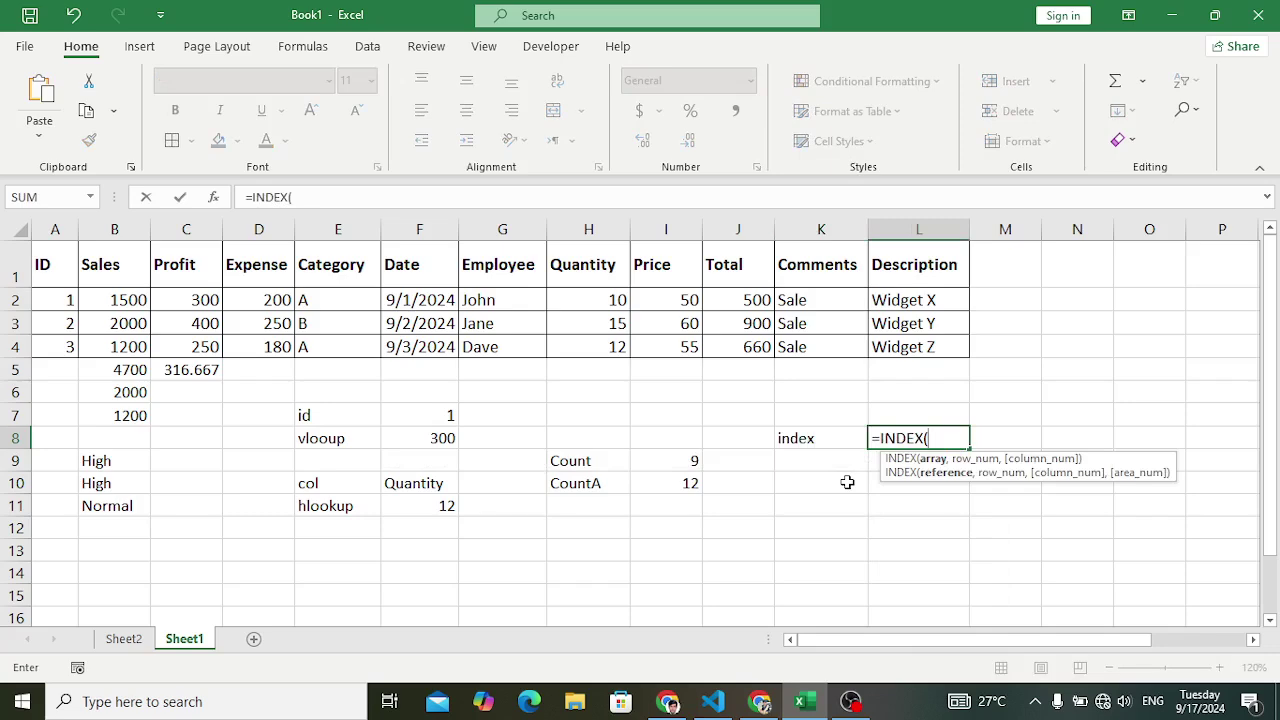
drag(55, 262, 950, 350)
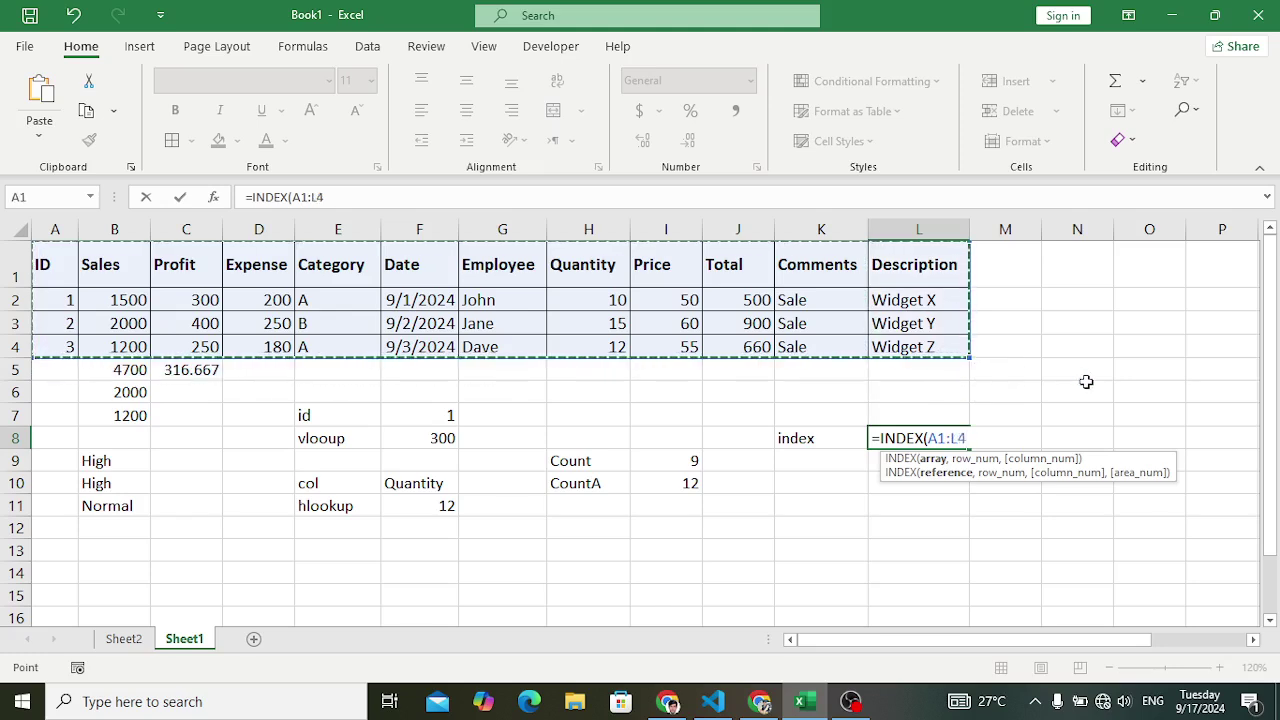
text(,2.)
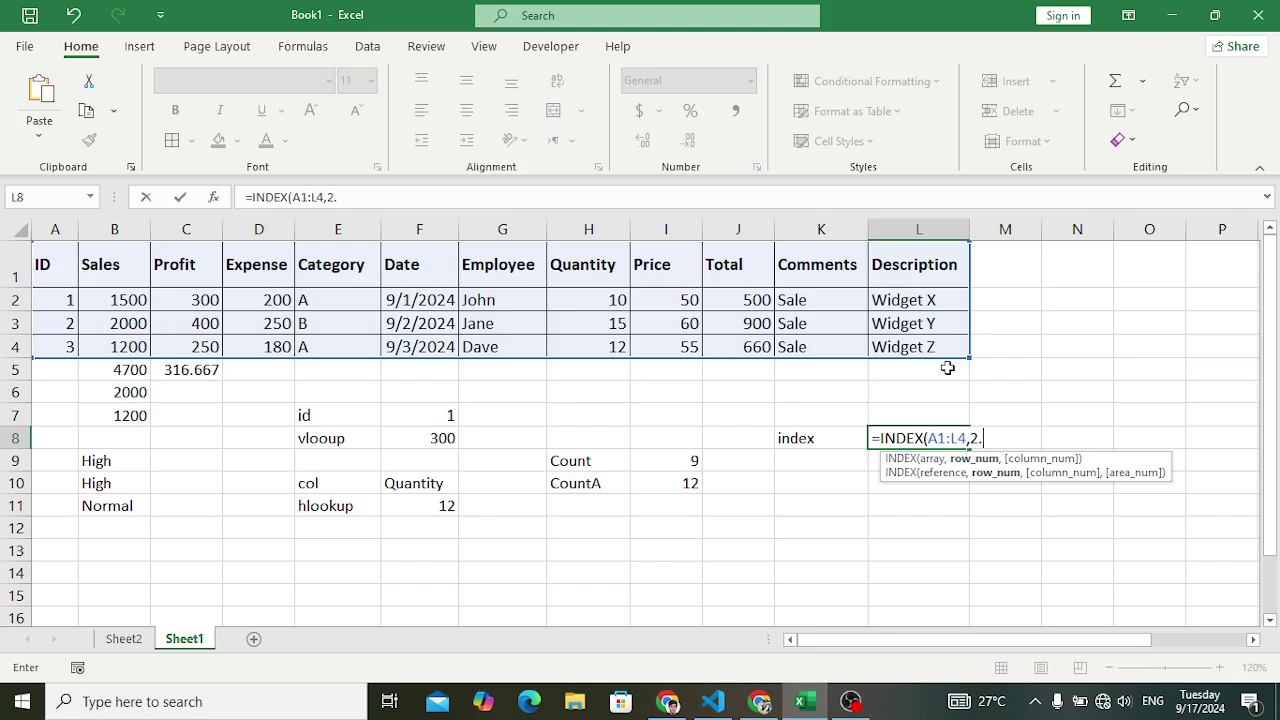
key(BackSpace)
text(,)
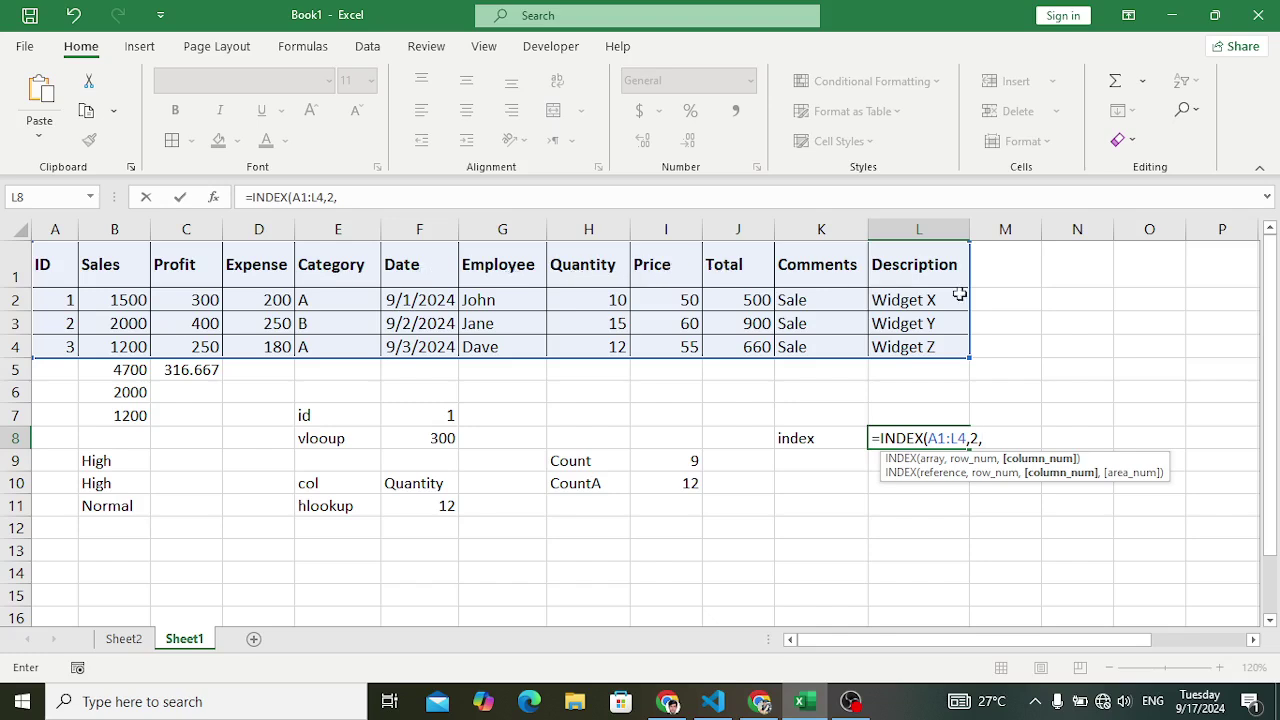
text())
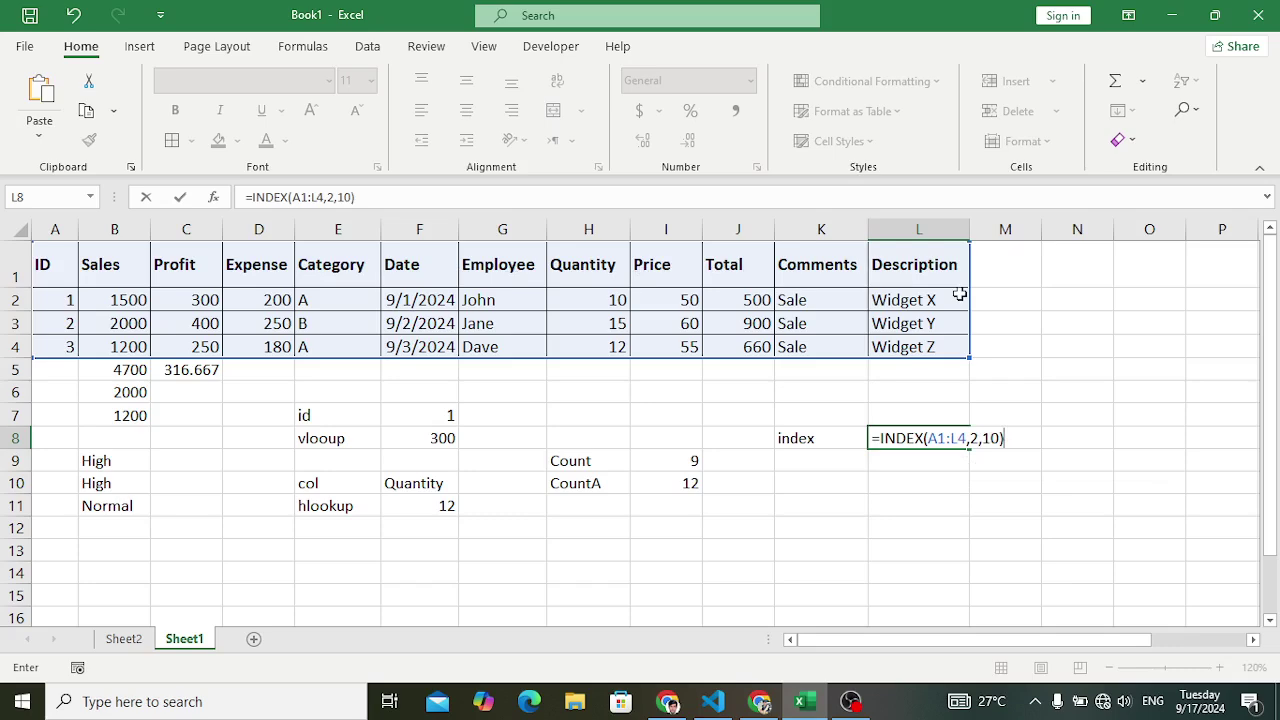
key(Return)
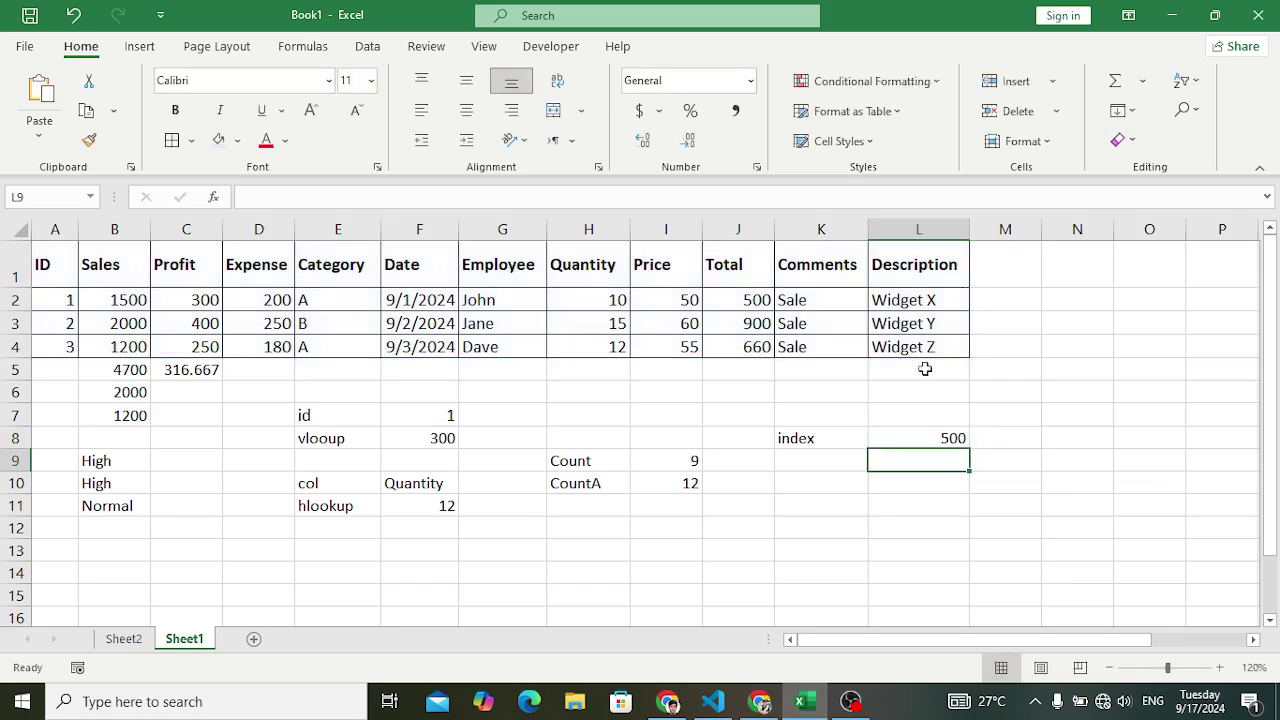
click(740, 300)
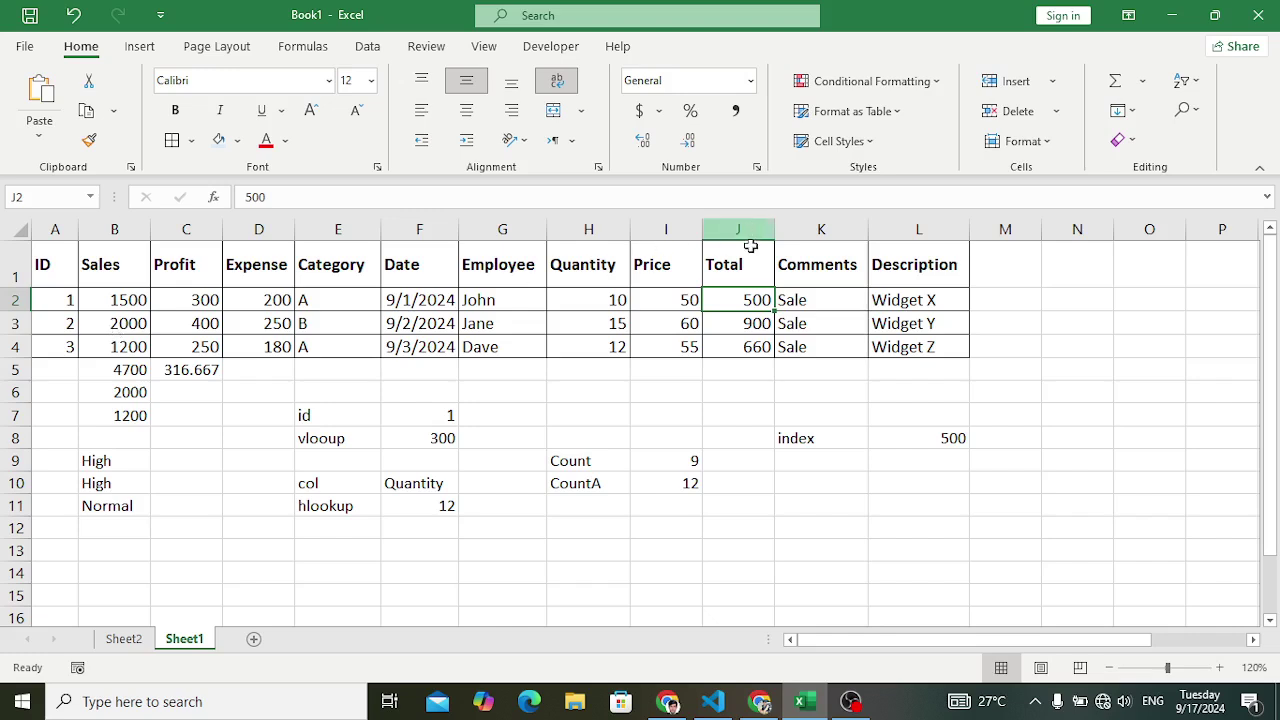
click(906, 437)
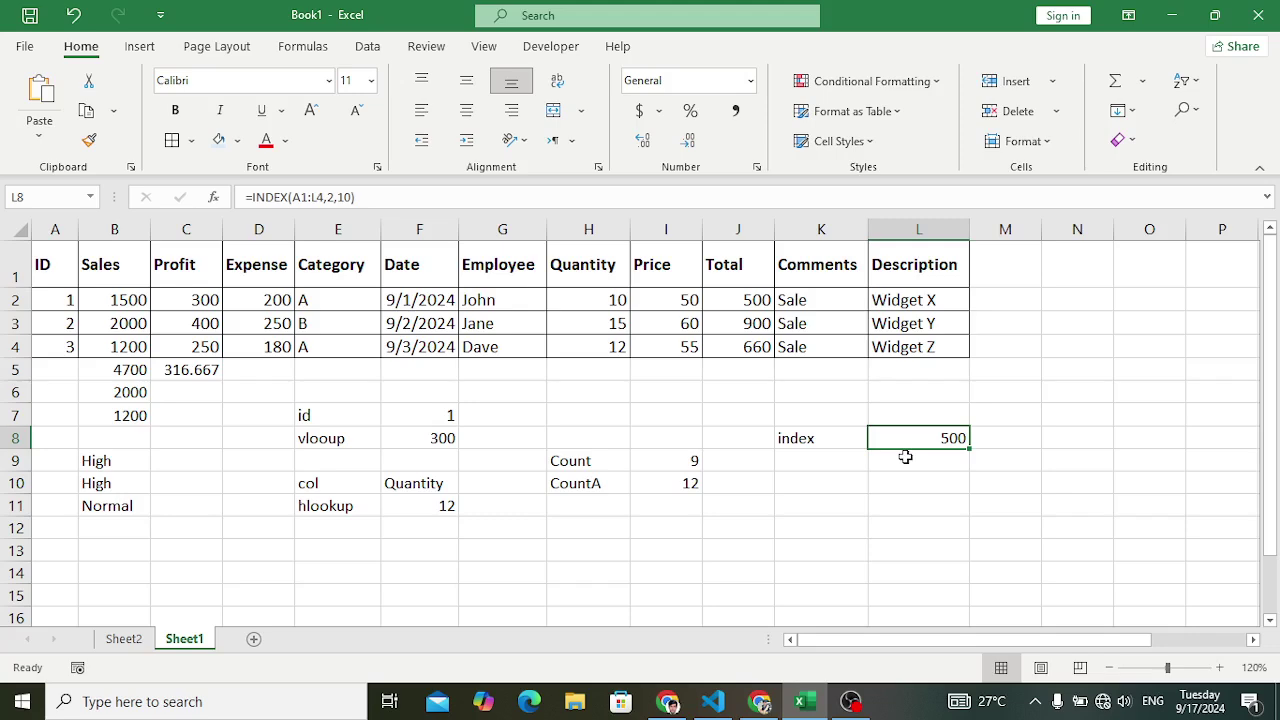
Find MATCH() in the formula list on Sheet2 and return to Sheet1
click(842, 467)
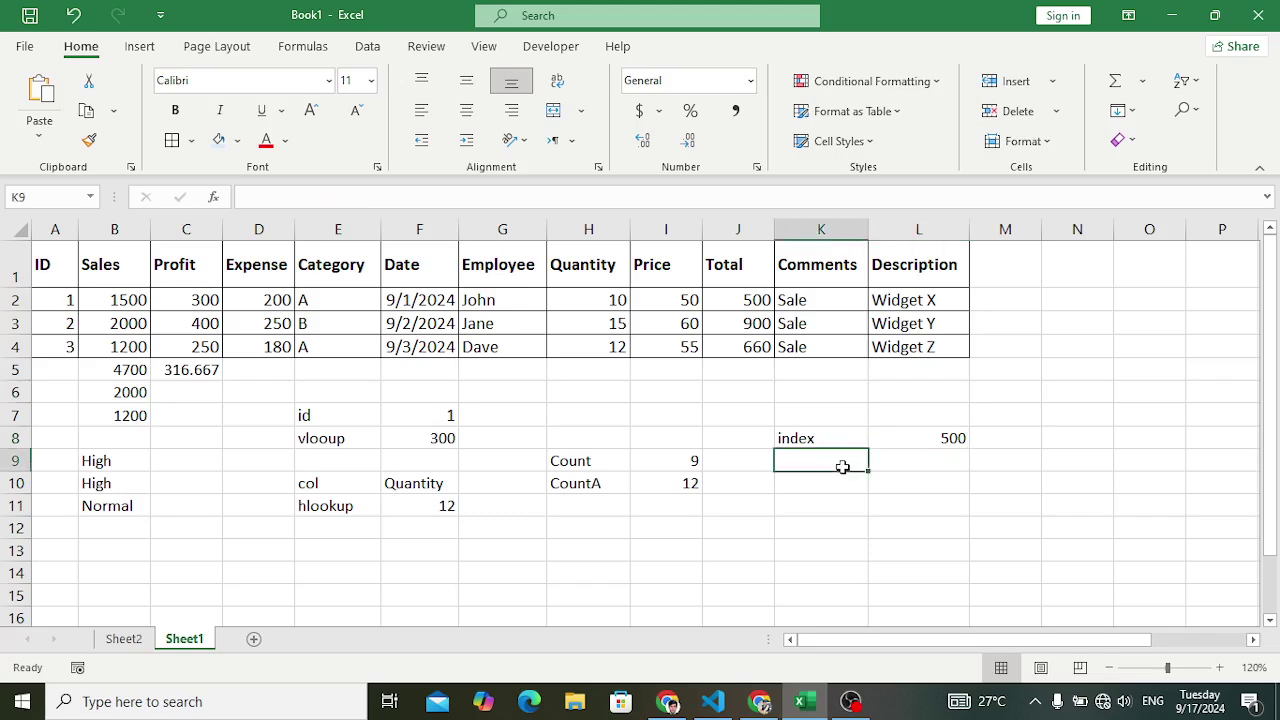
click(133, 643)
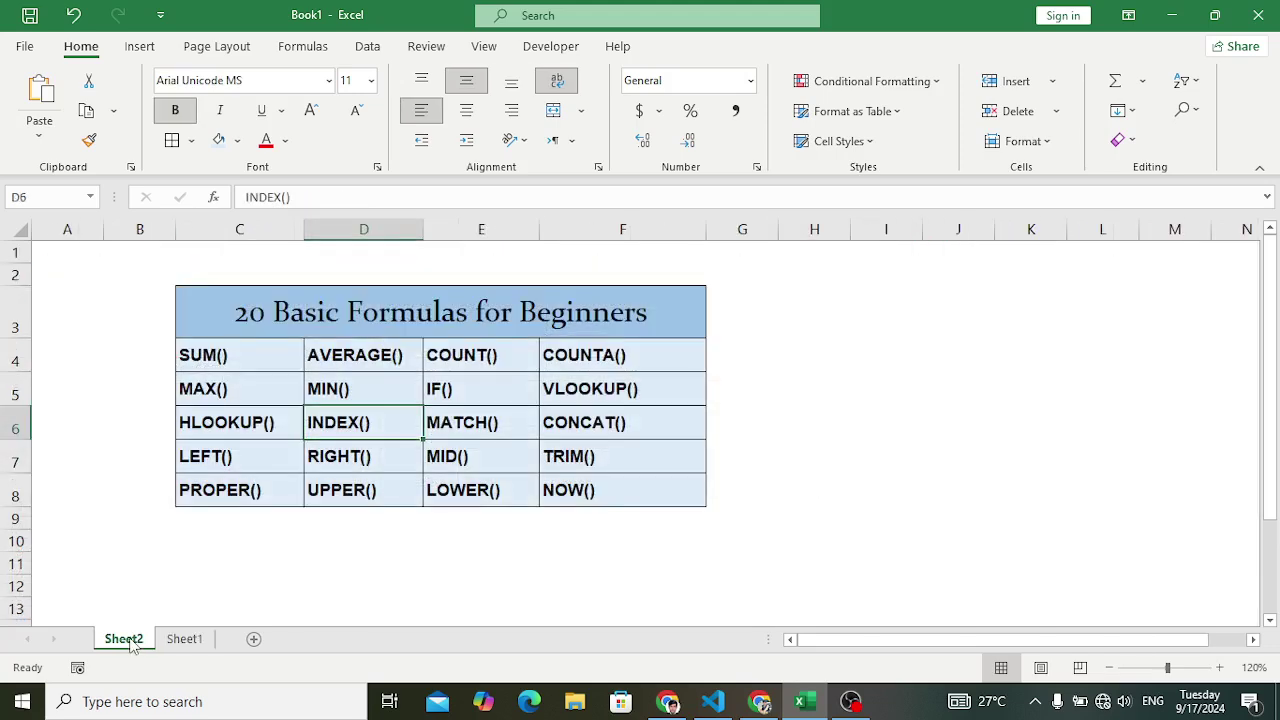
click(452, 427)
click(190, 642)
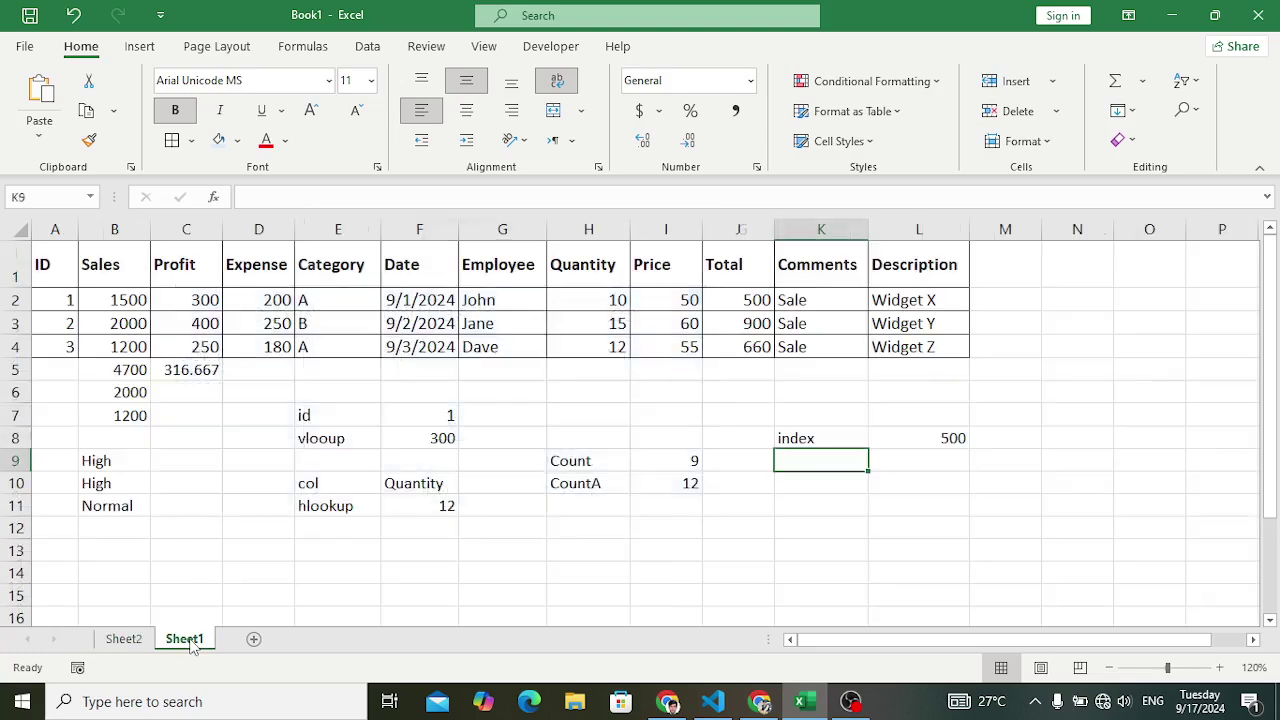
Label cell K9 "match" for the MATCH example
click(509, 322)
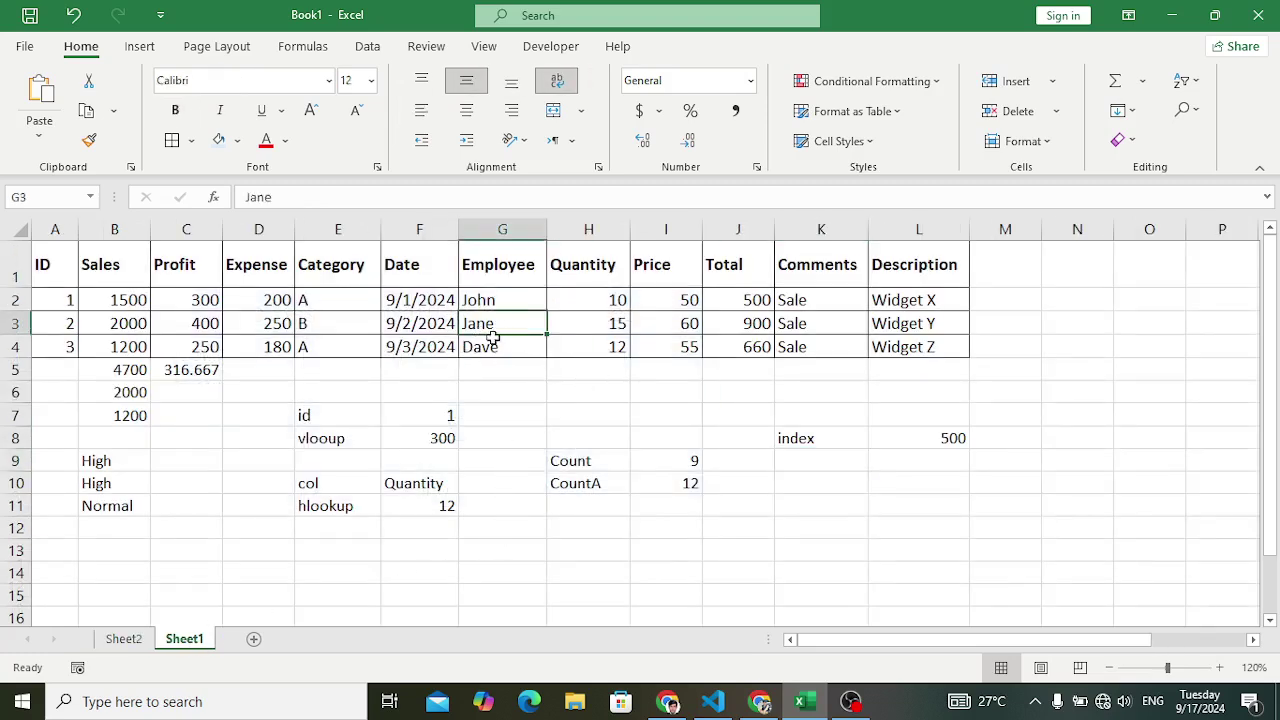
click(810, 462)
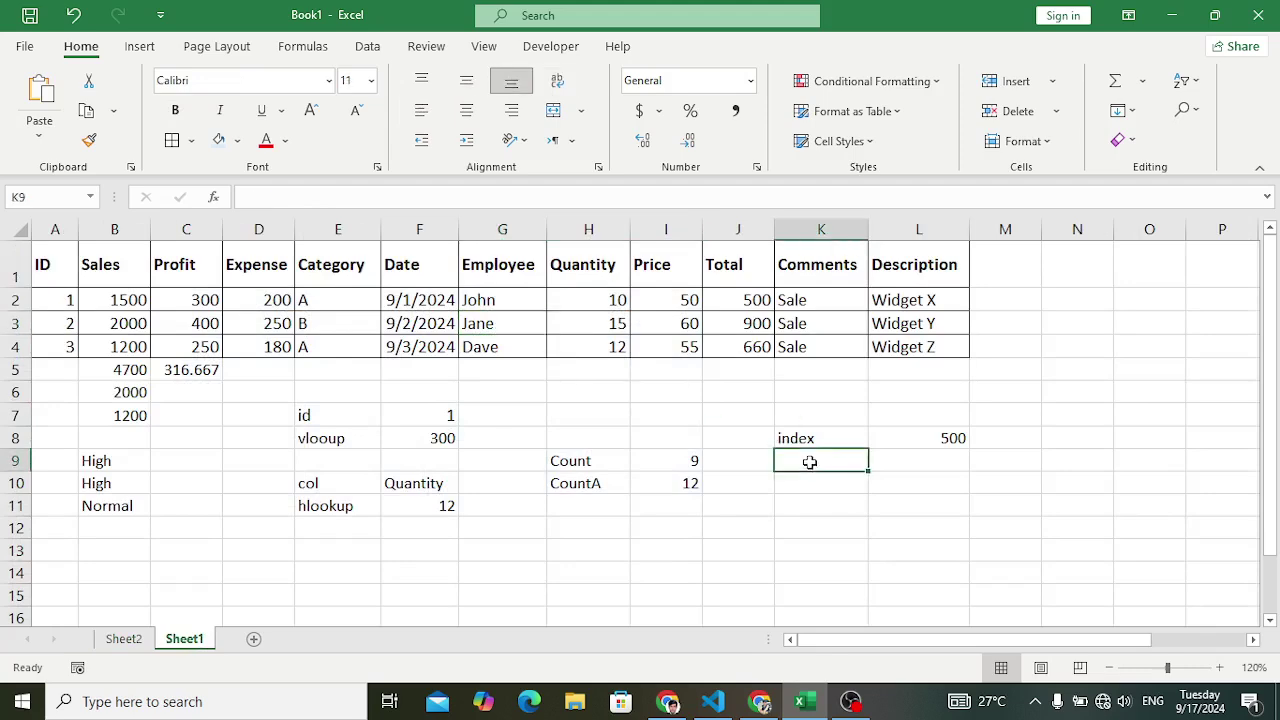
text(match)
key(Tab)
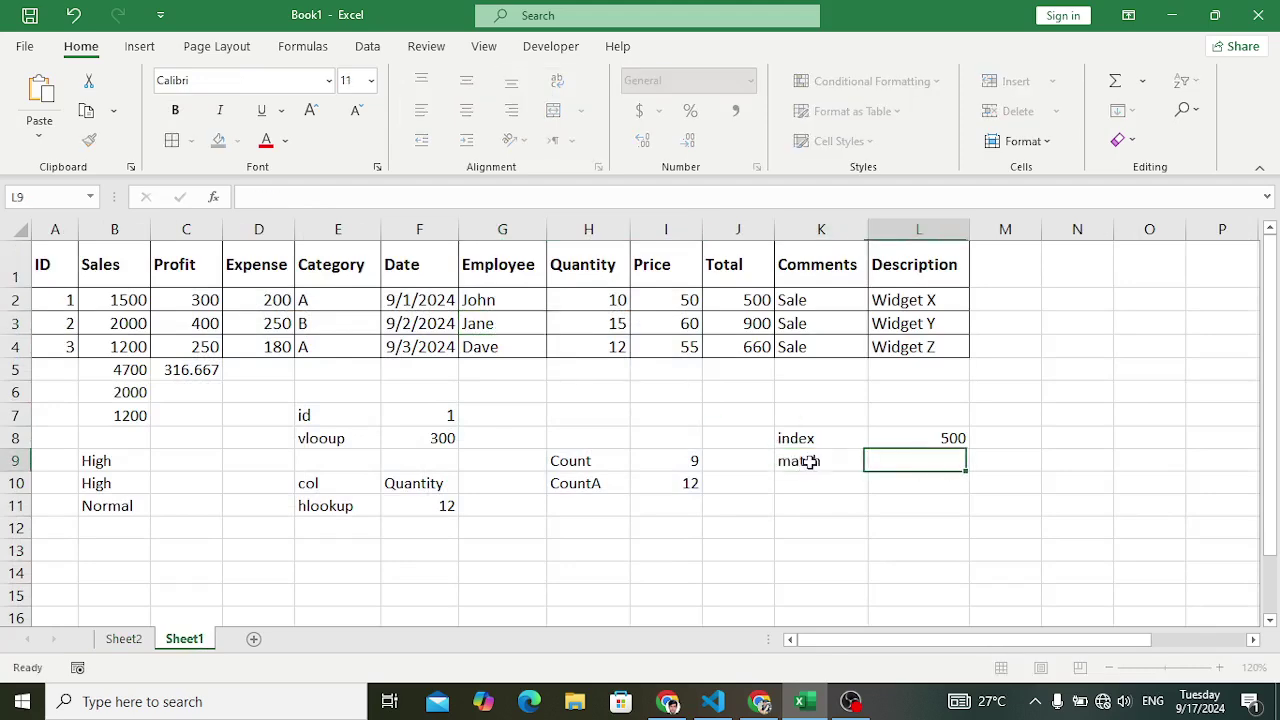
Enter =MATCH(G3,A1:L4,0) in cell L9 to look up the second employee in the whole table
text(=mat)
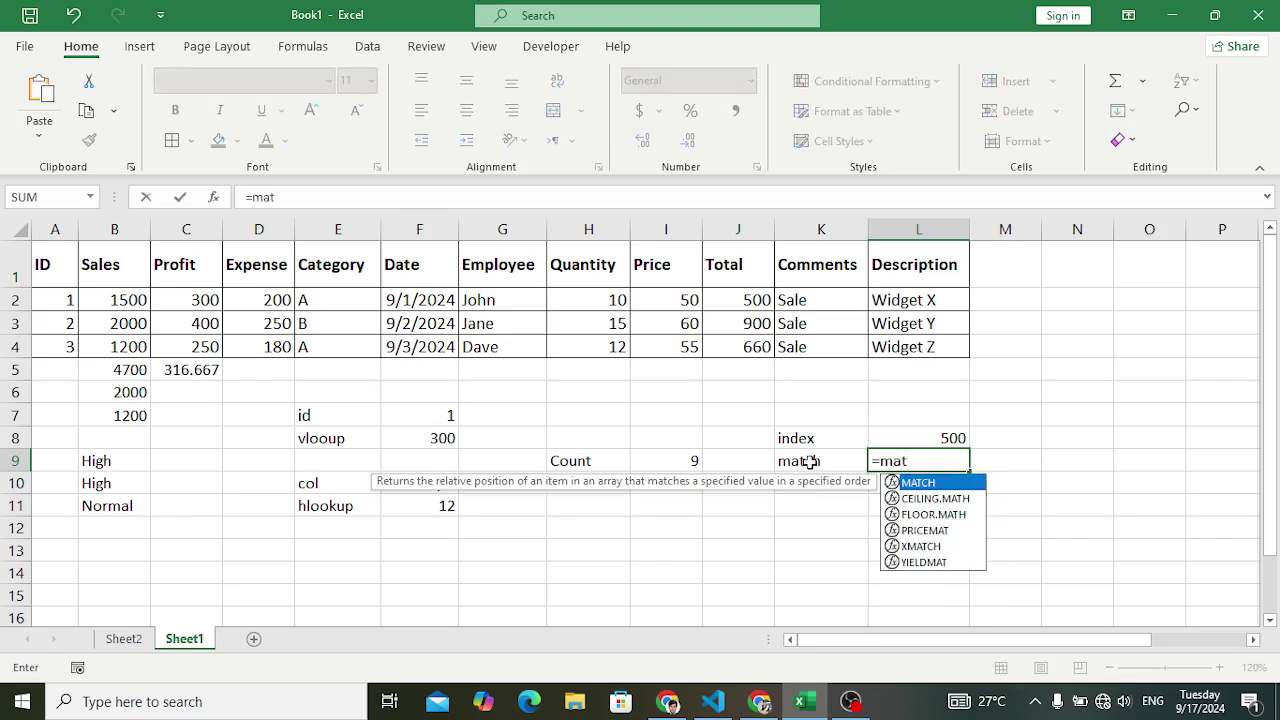
key(Tab)
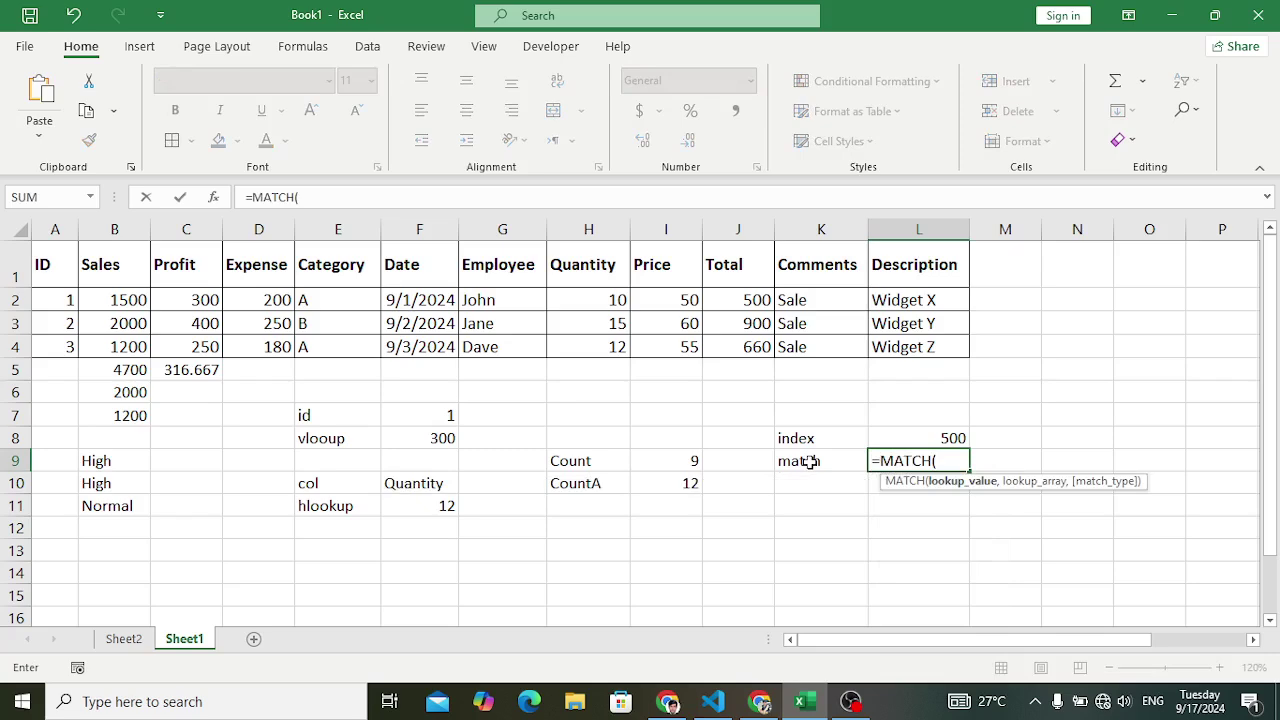
click(500, 323)
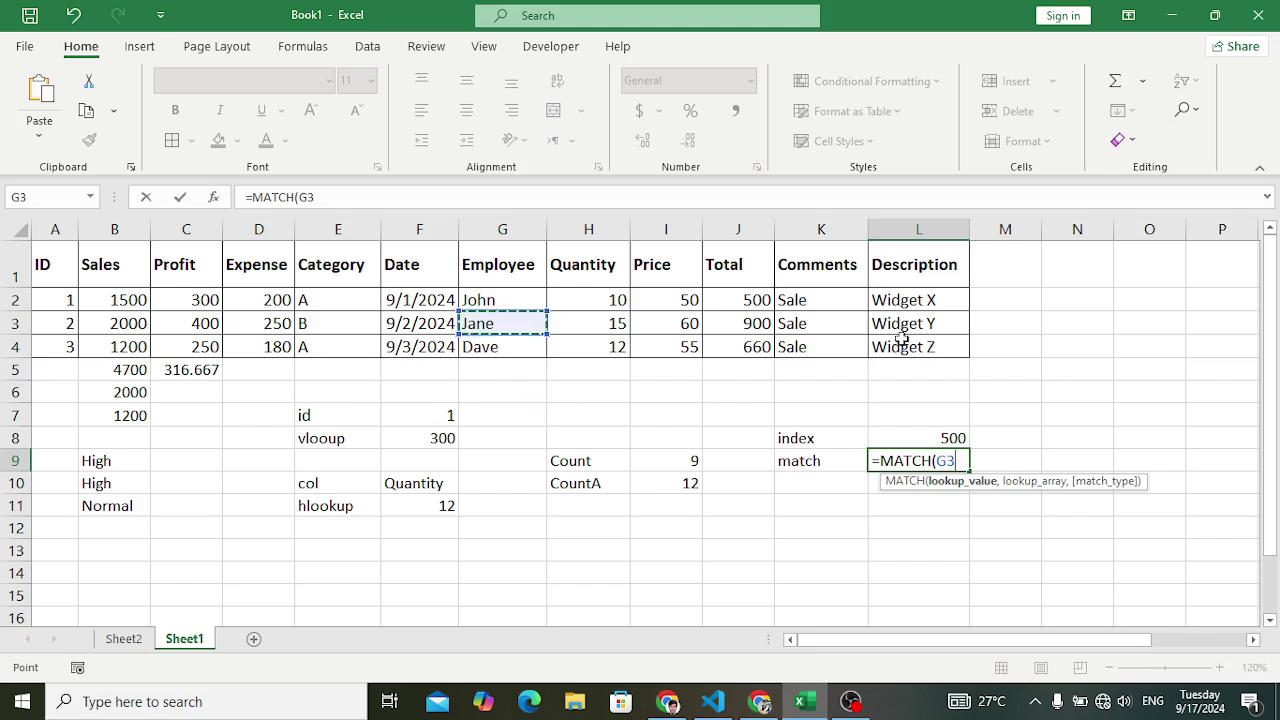
text(,)
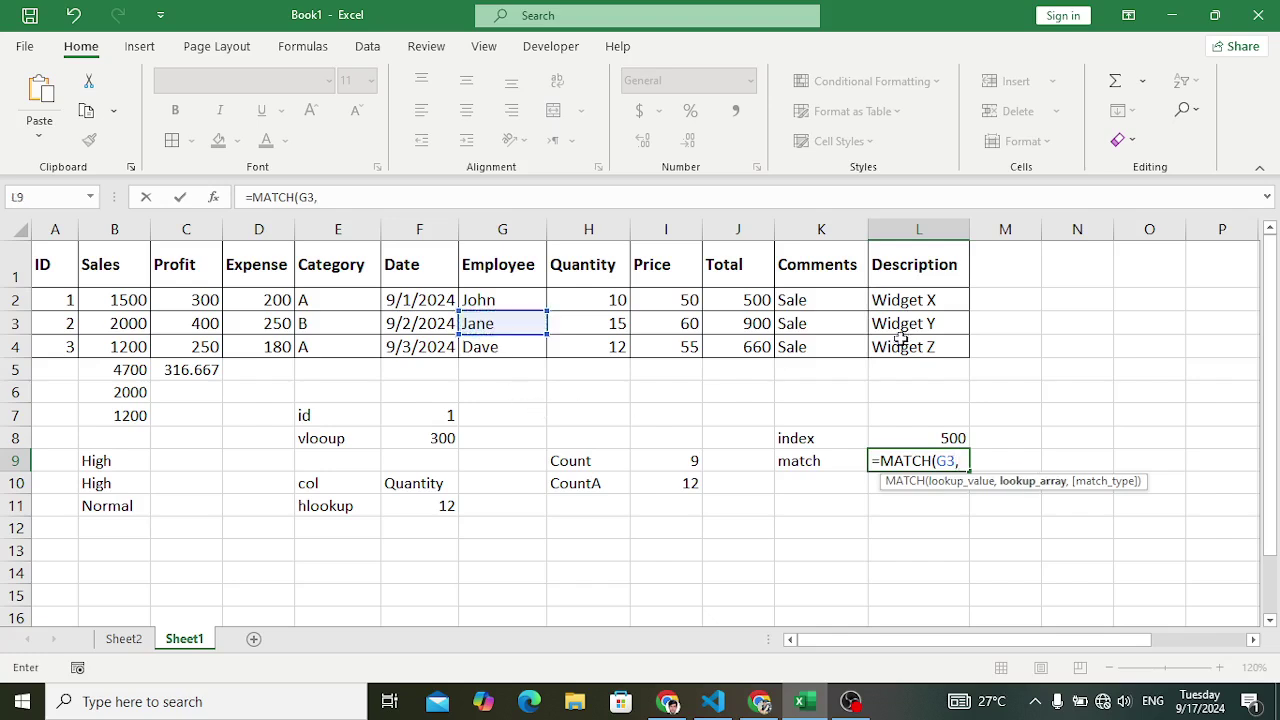
drag(58, 270, 914, 337)
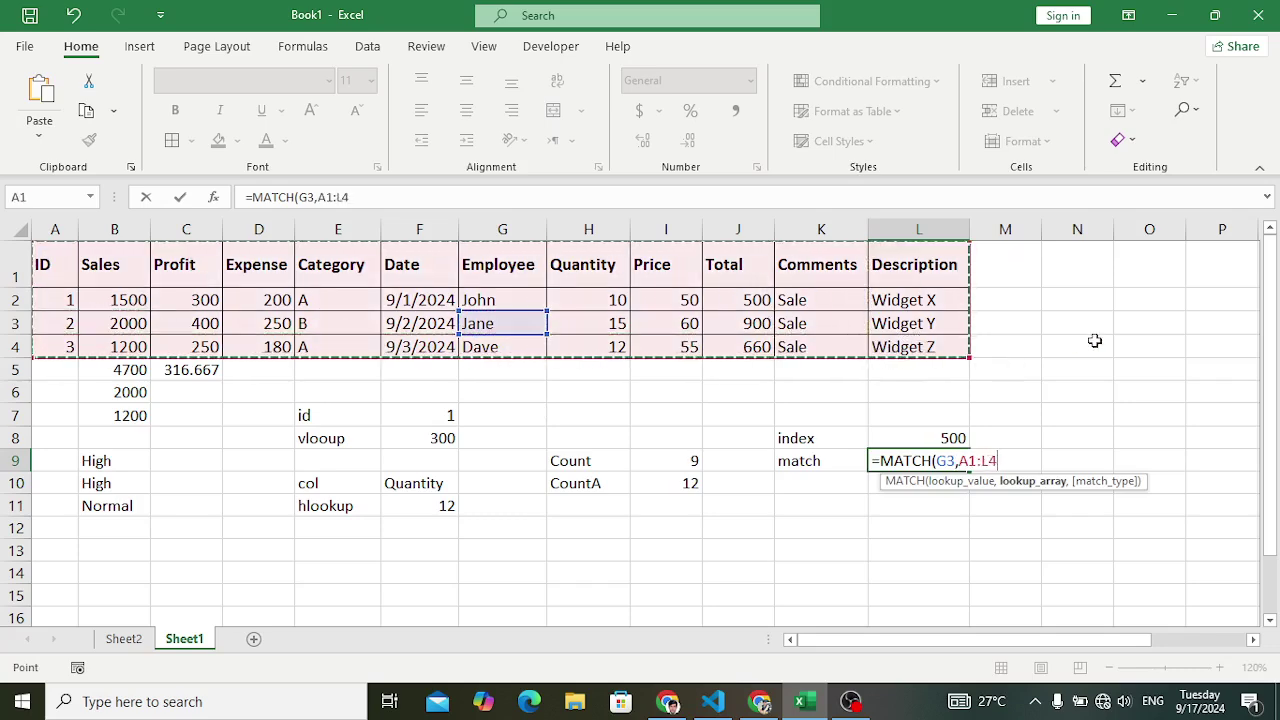
text(,0)
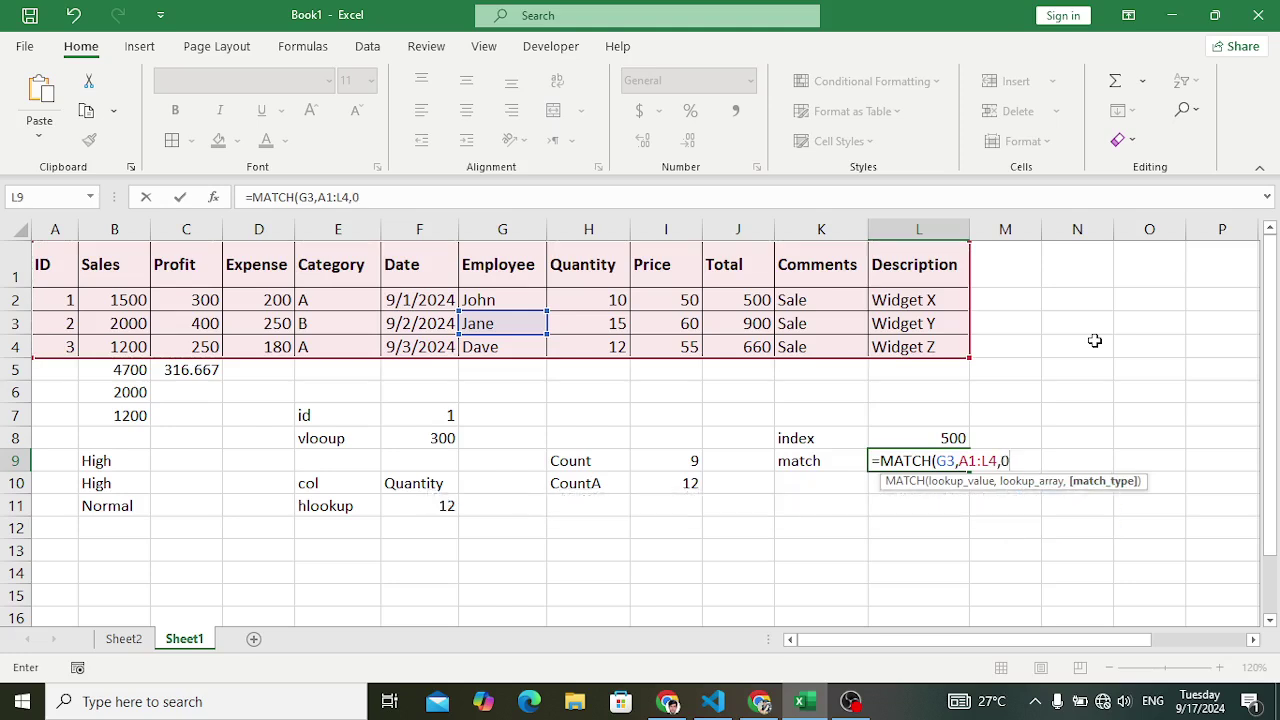
text( ))
key(Return)
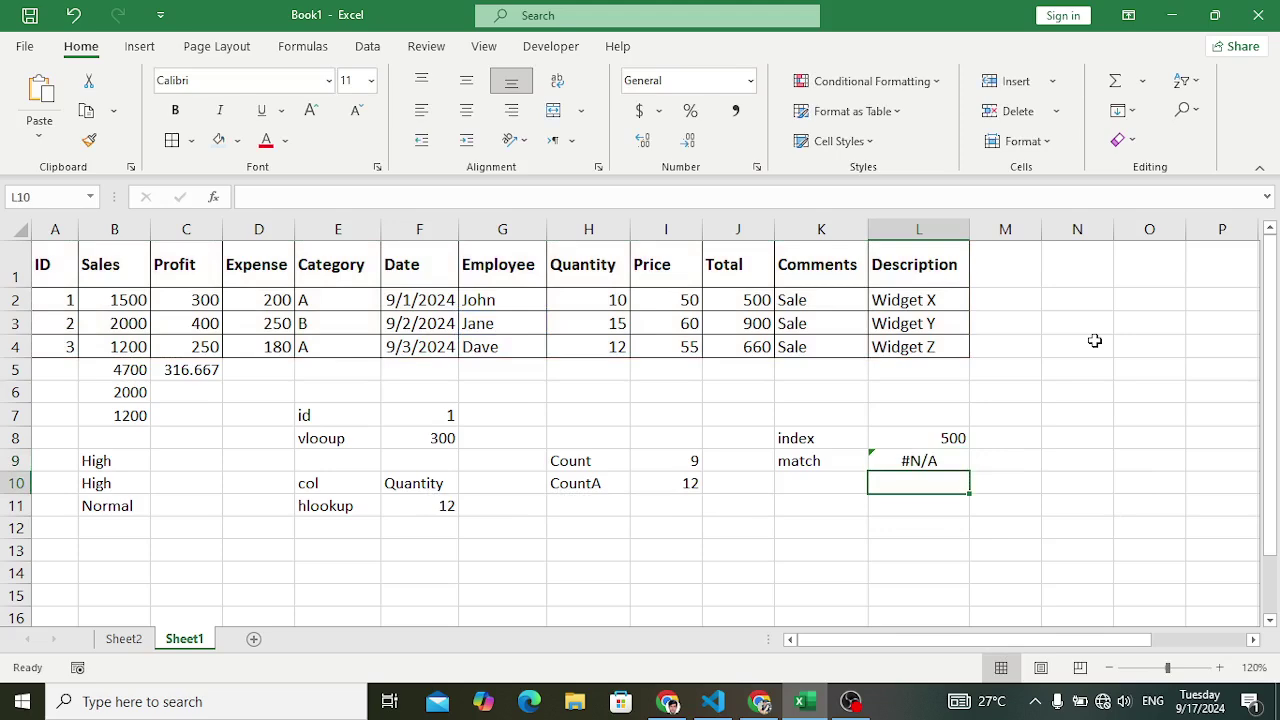
Replace the lookup array of the MATCH formula in L9 with the Employee column range G1:G4
click(918, 458)
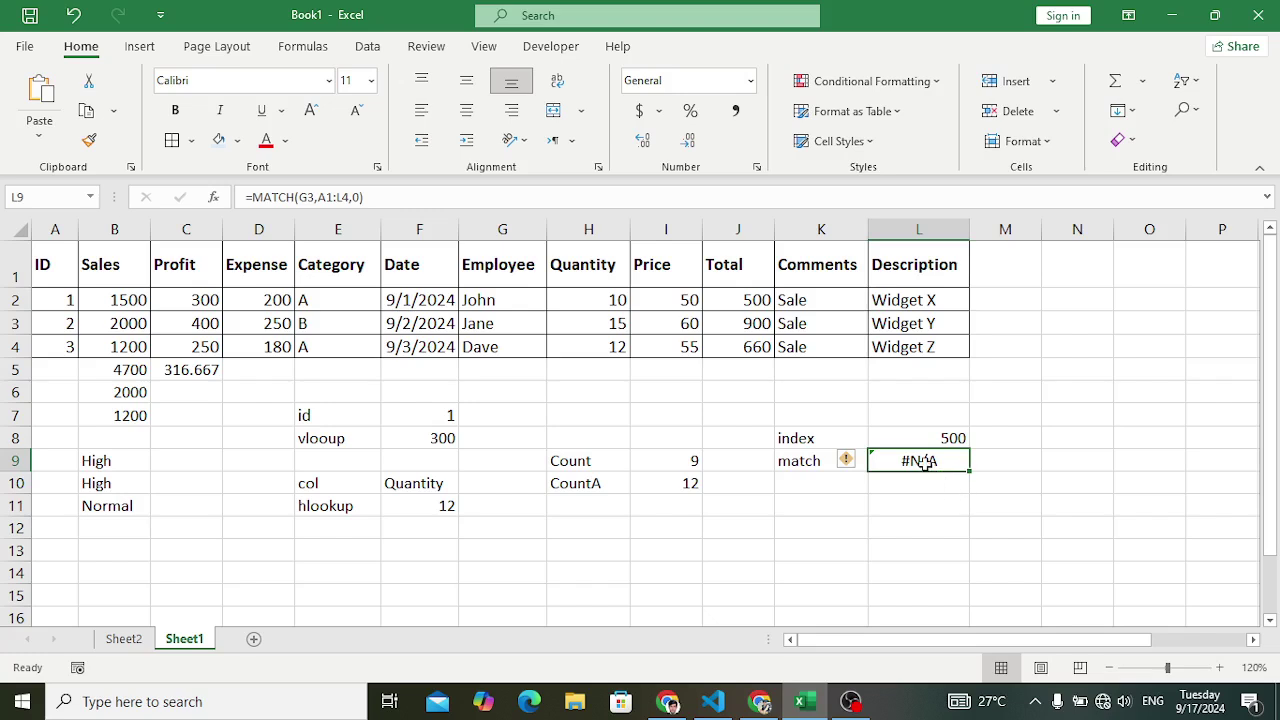
double_click(922, 461)
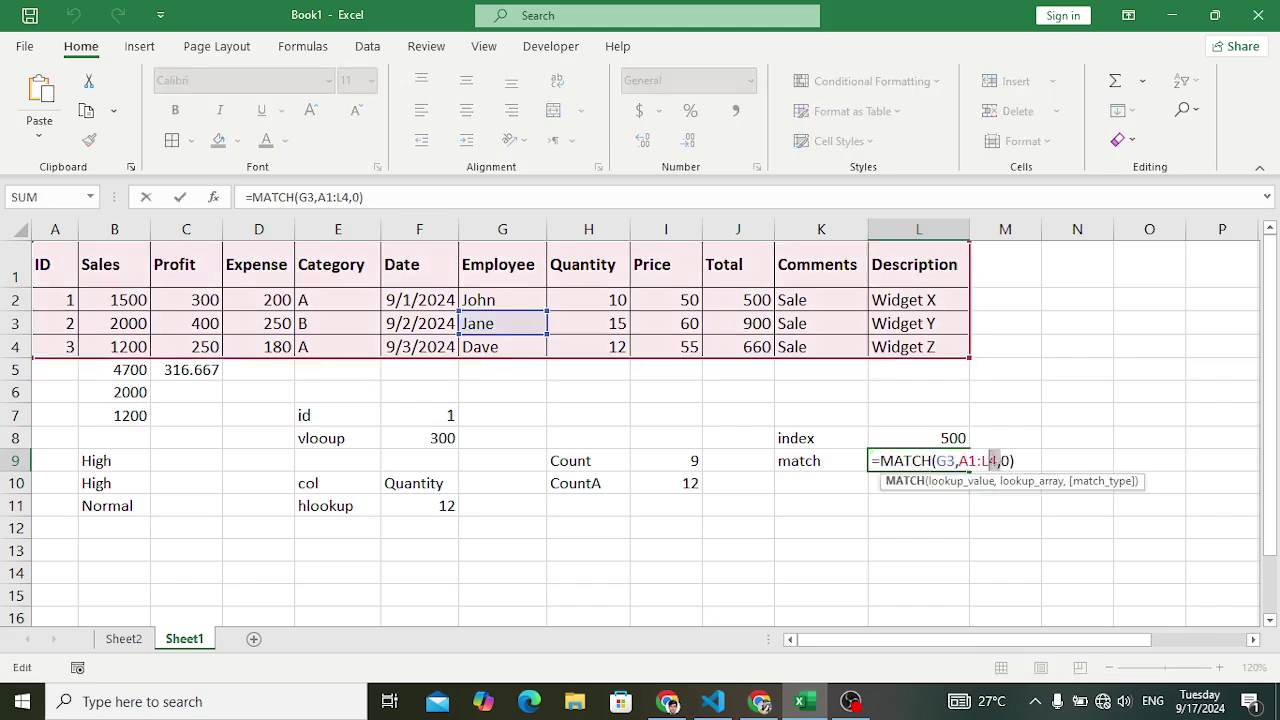
click(984, 461)
drag(999, 461, 968, 461)
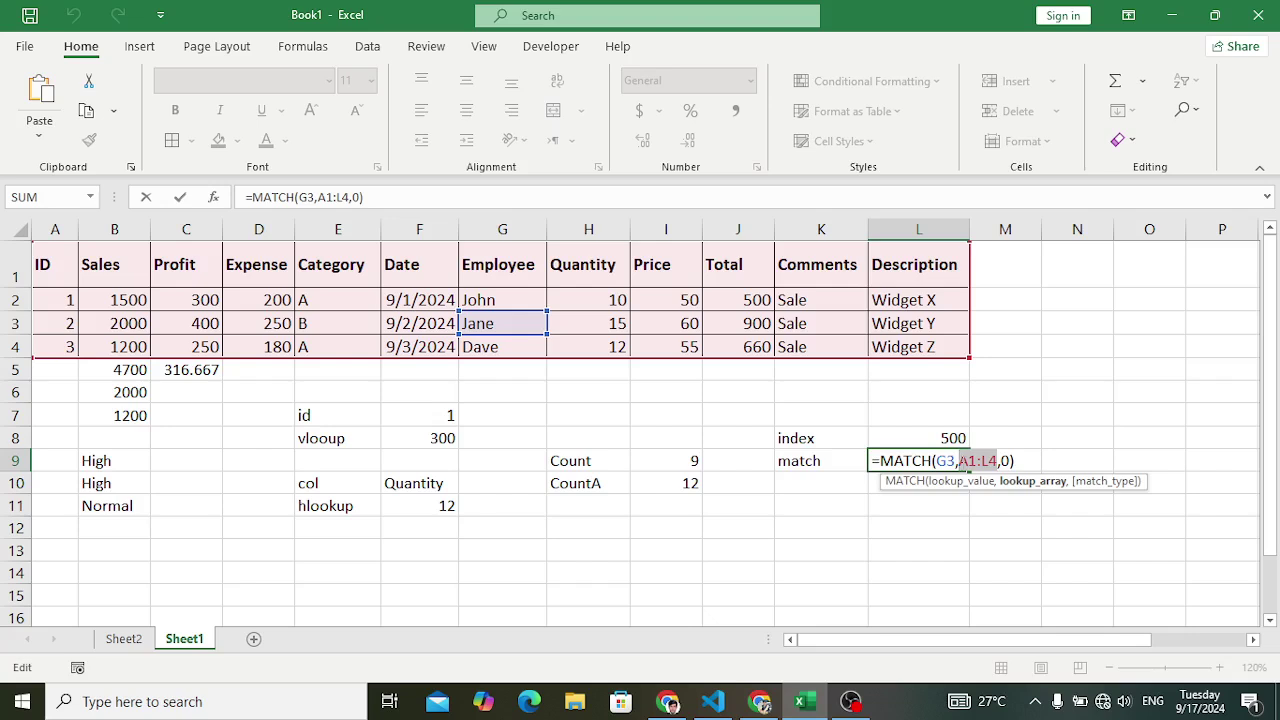
key(BackSpace)
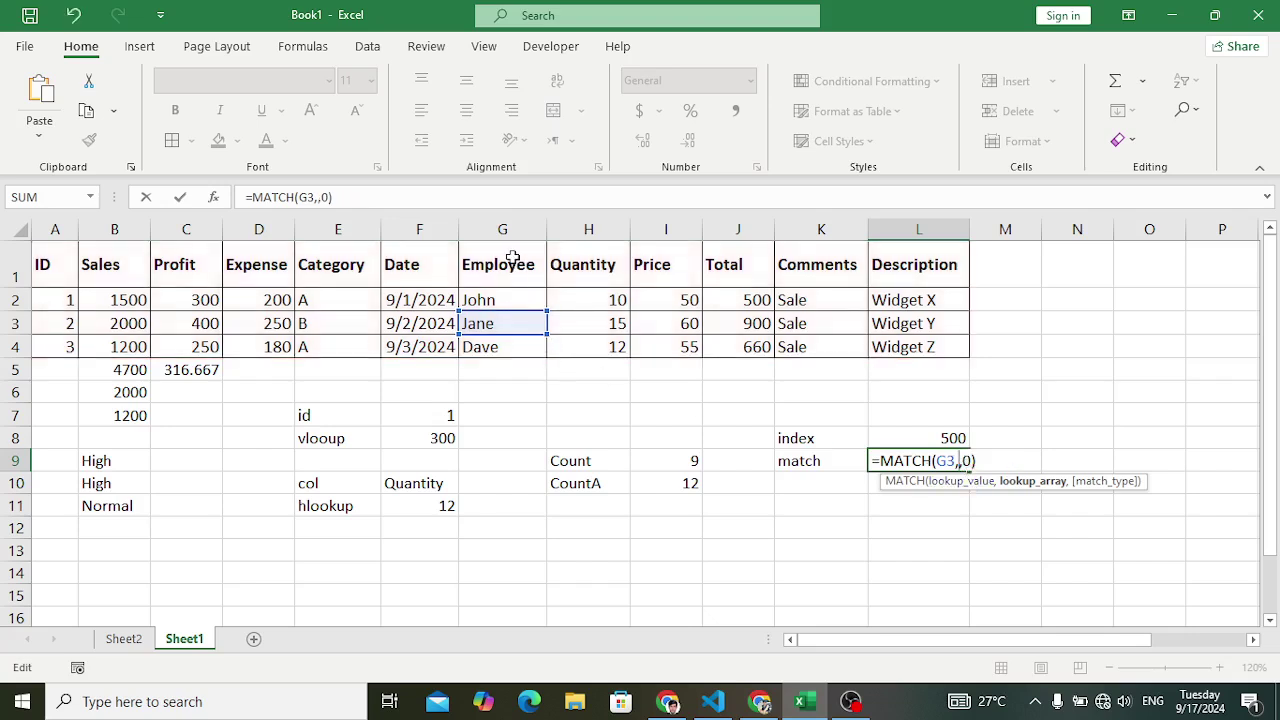
drag(512, 258, 512, 342)
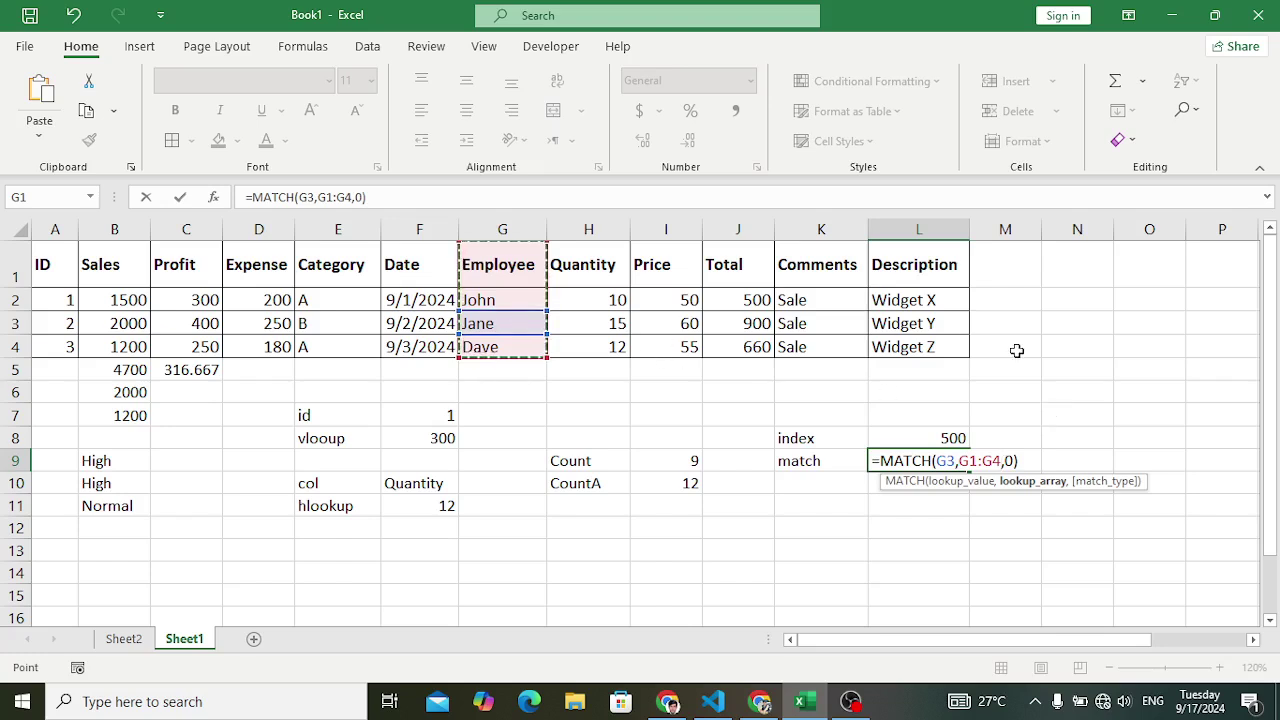
key(Return)
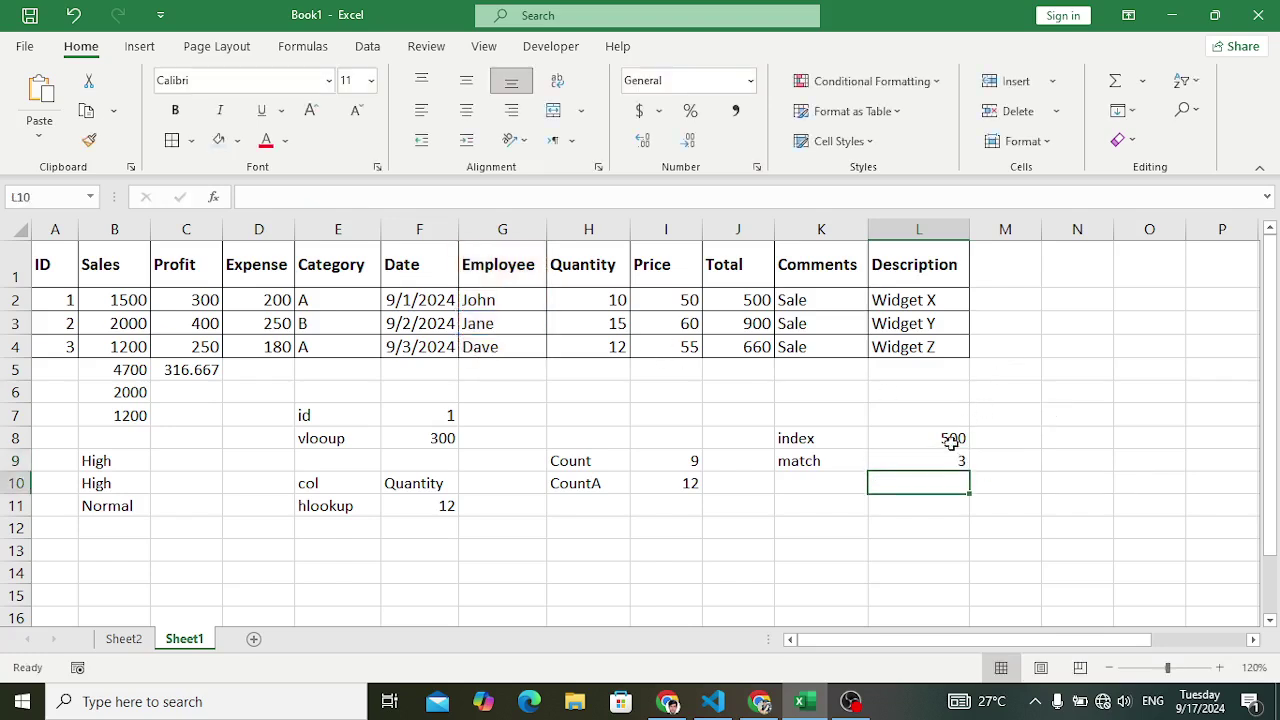
Check the MATCH result in L9 against the Employee column G1:G4 and the table's first data row
click(940, 463)
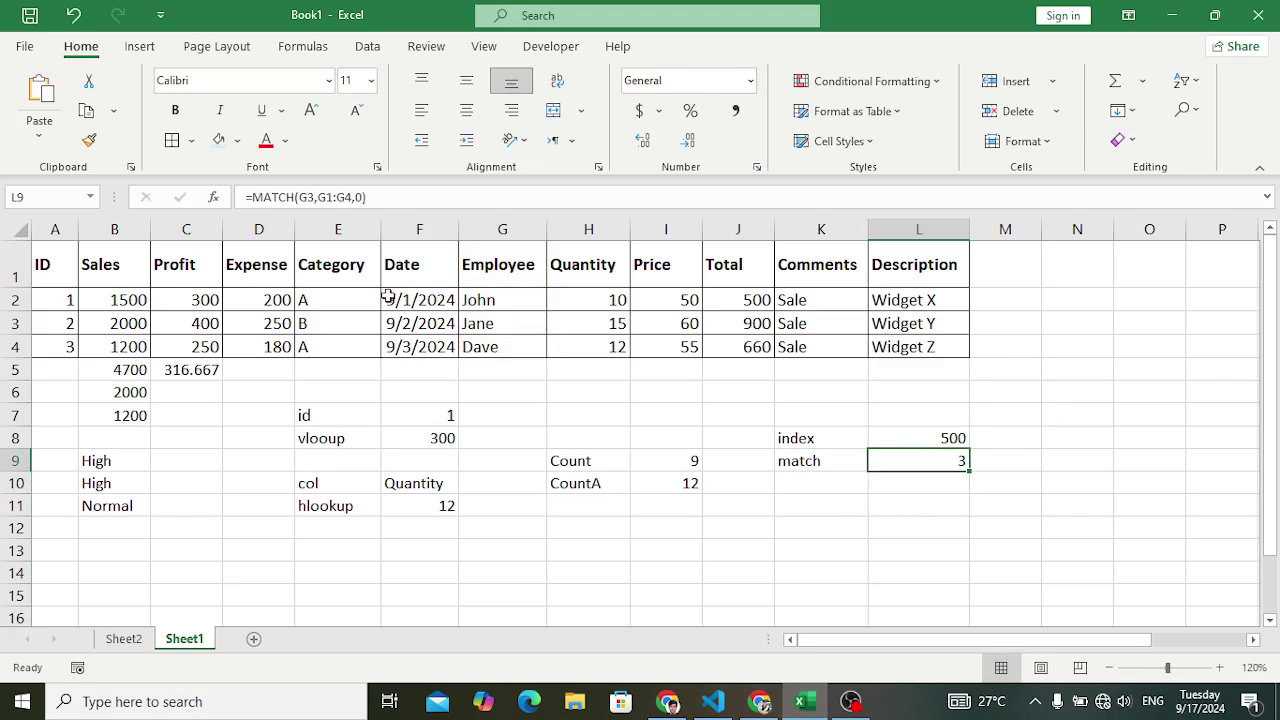
click(472, 263)
drag(472, 263, 480, 341)
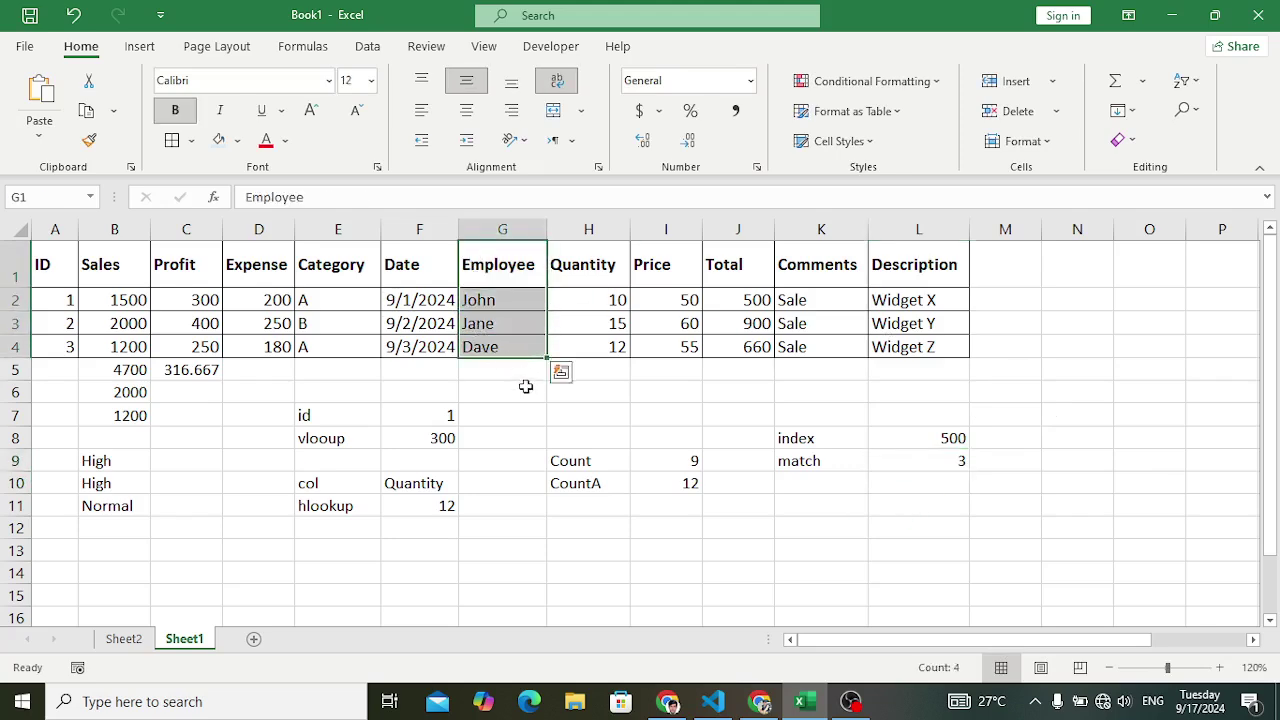
click(503, 390)
drag(59, 302, 555, 303)
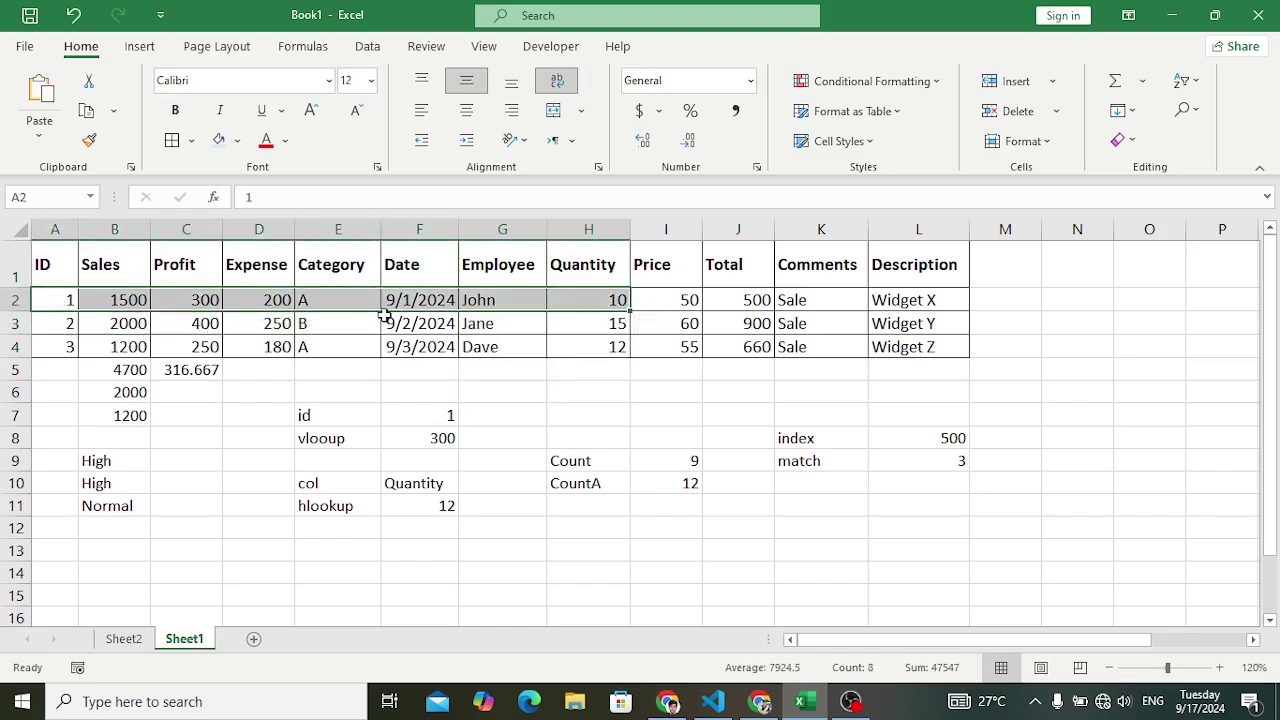
click(932, 462)
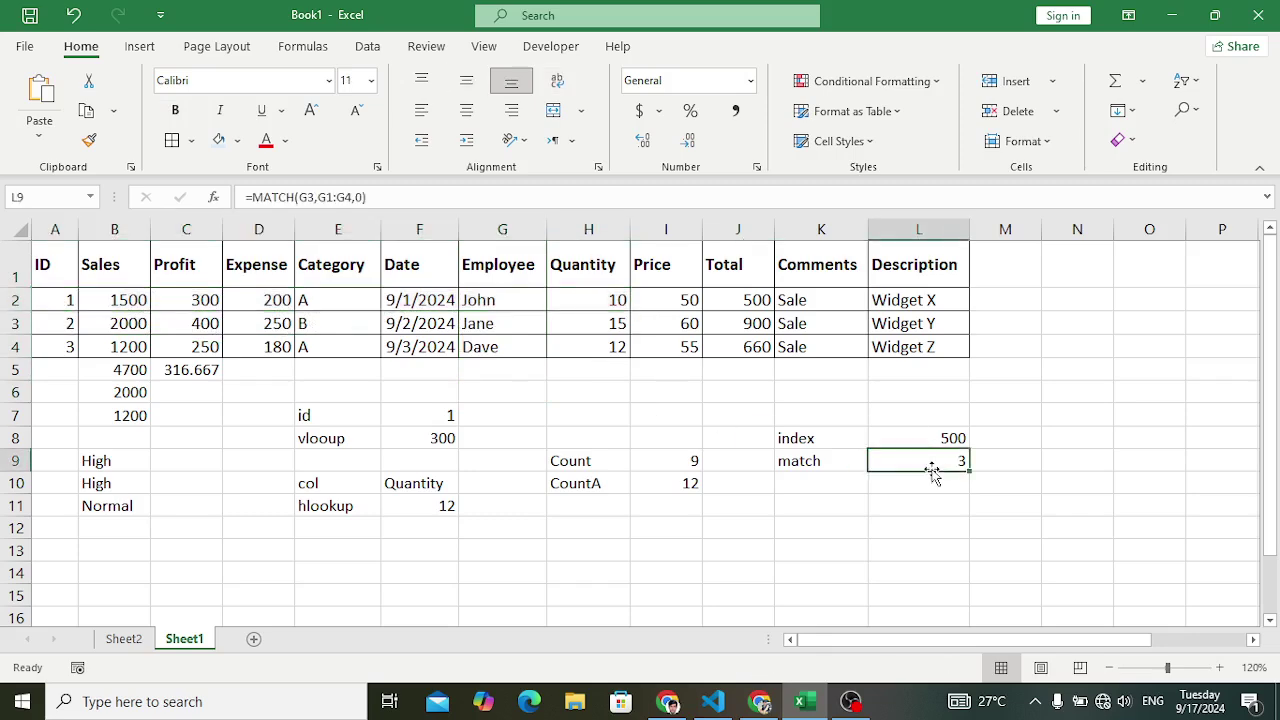
Find CONCAT() in the formula list on Sheet2 and return to Sheet1
click(801, 485)
click(134, 640)
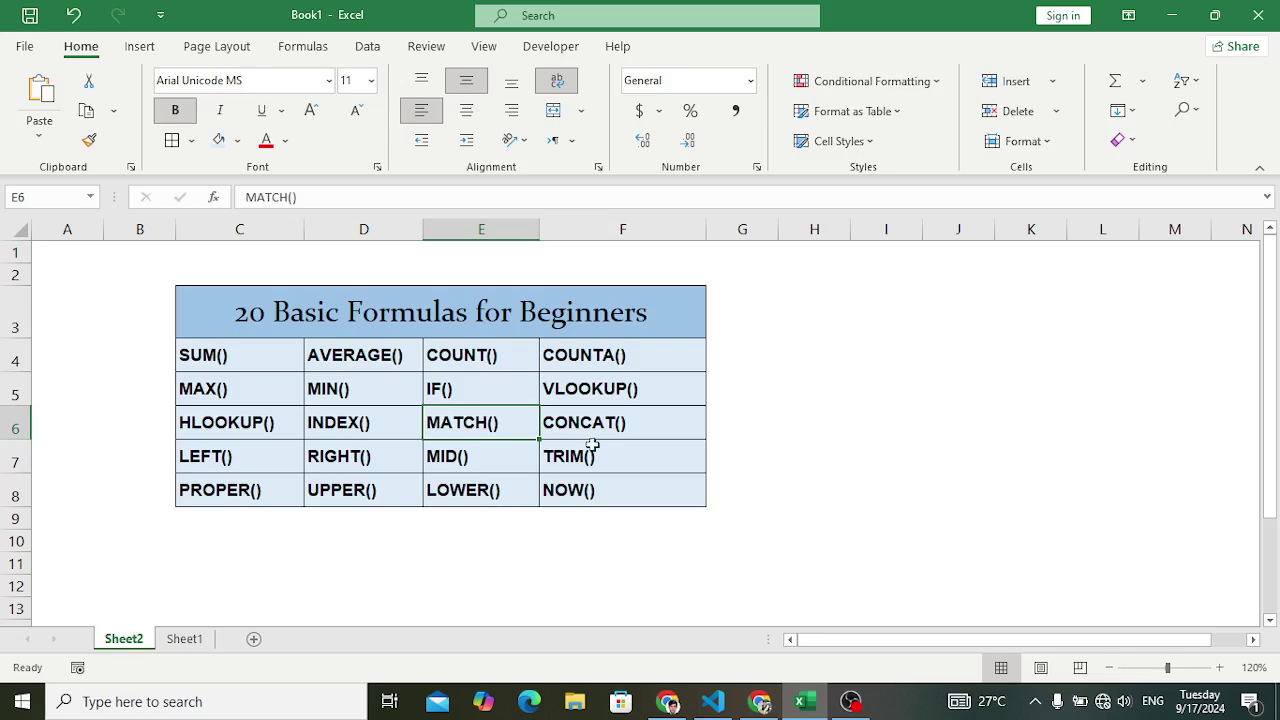
click(195, 640)
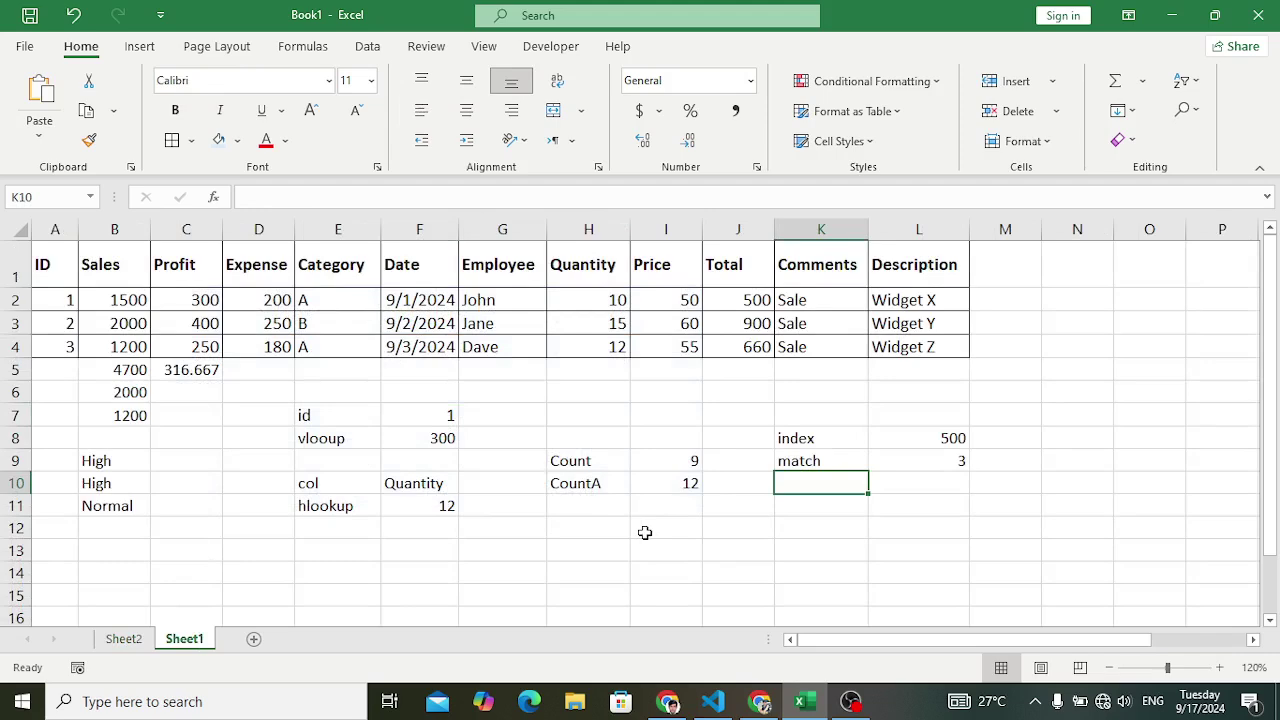
Enter =CONCAT(G2,K2) in cell H12 to join the first row's Employee and Comments values
click(500, 302)
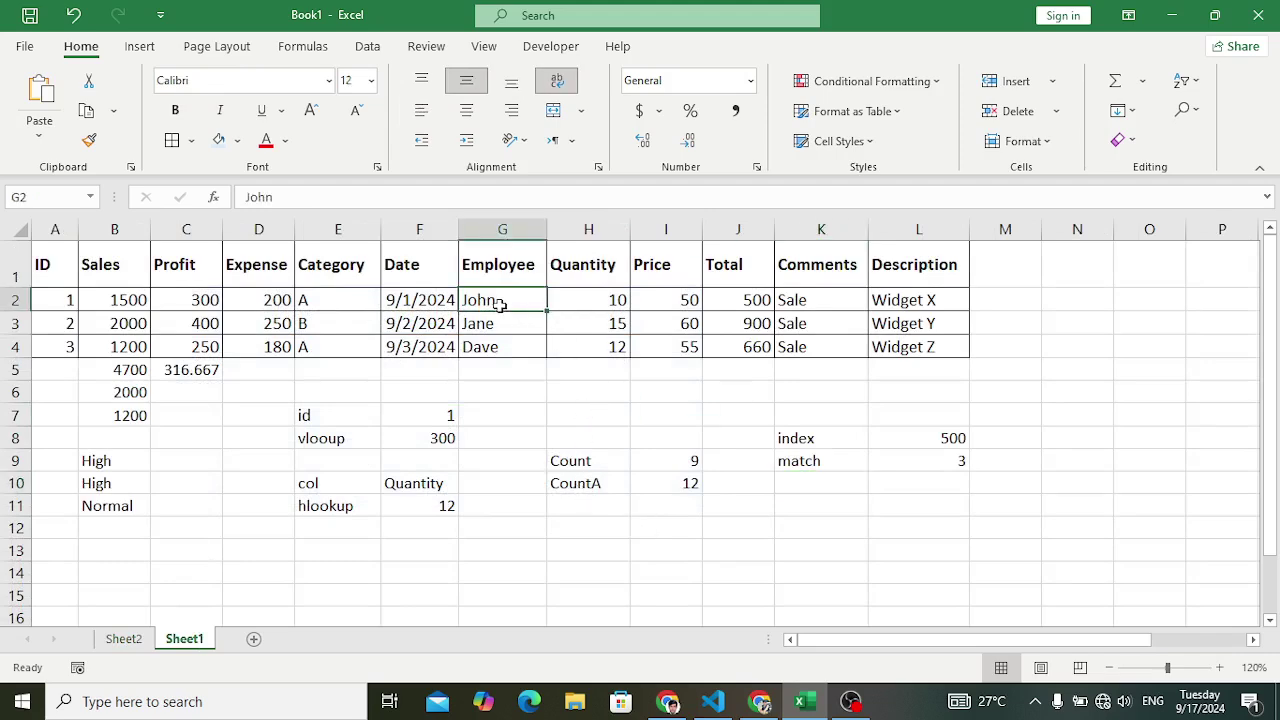
click(565, 524)
text(=c)
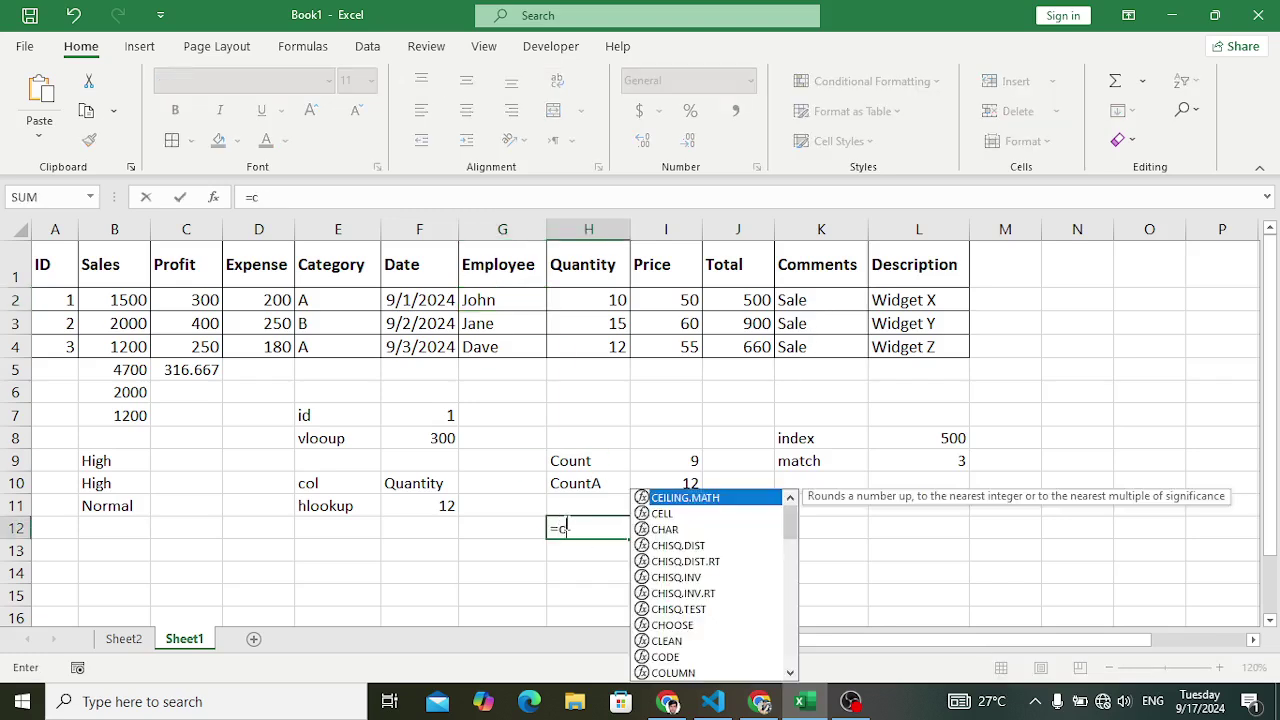
text(onc)
key(Tab)
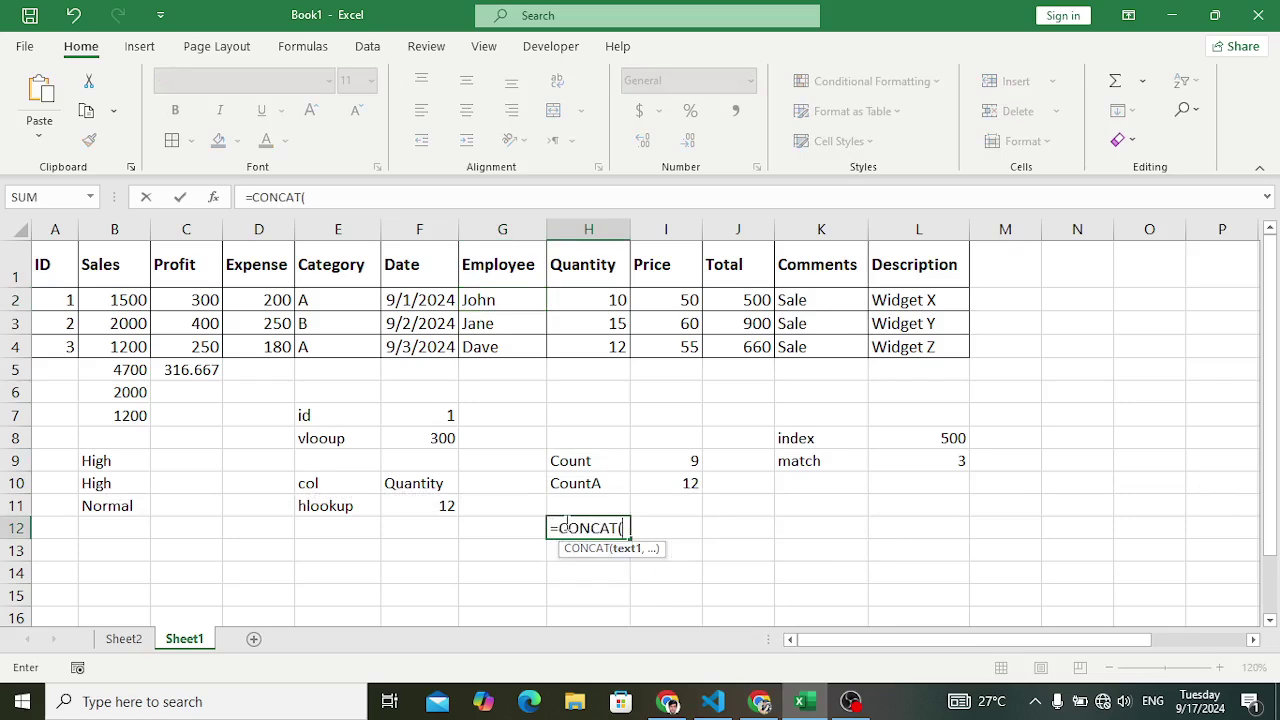
click(484, 302)
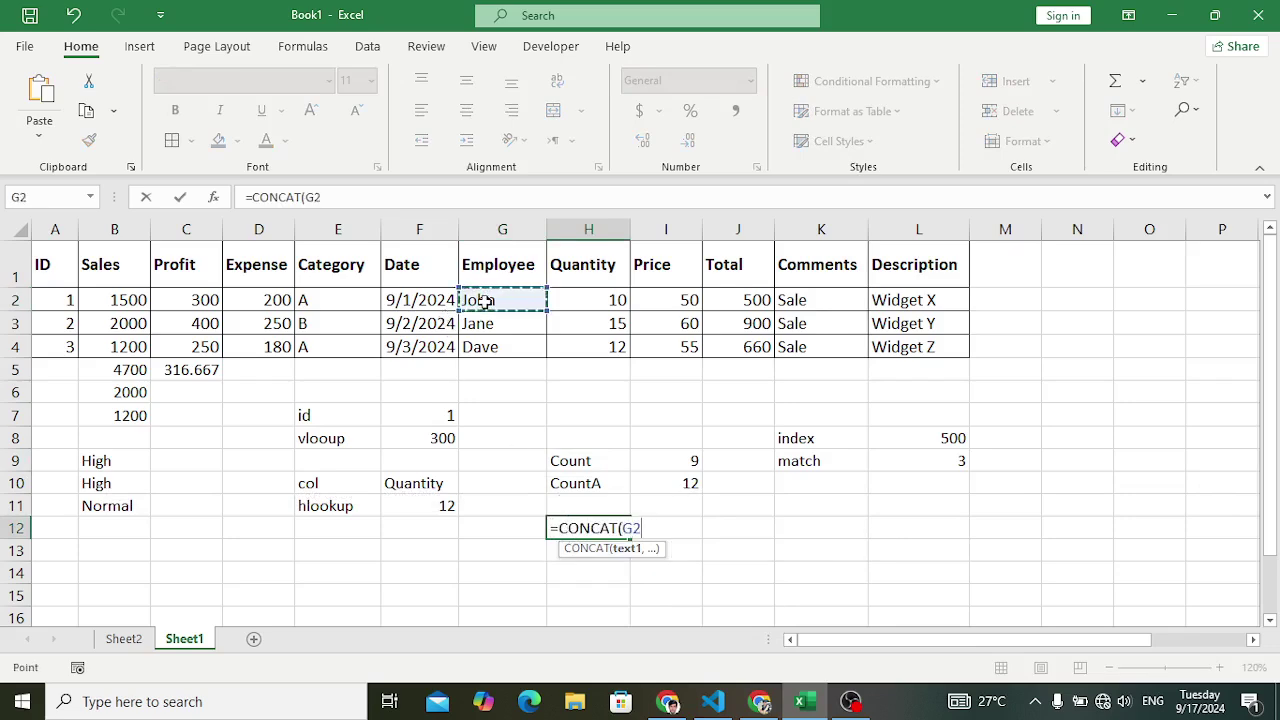
text(,)
click(810, 298)
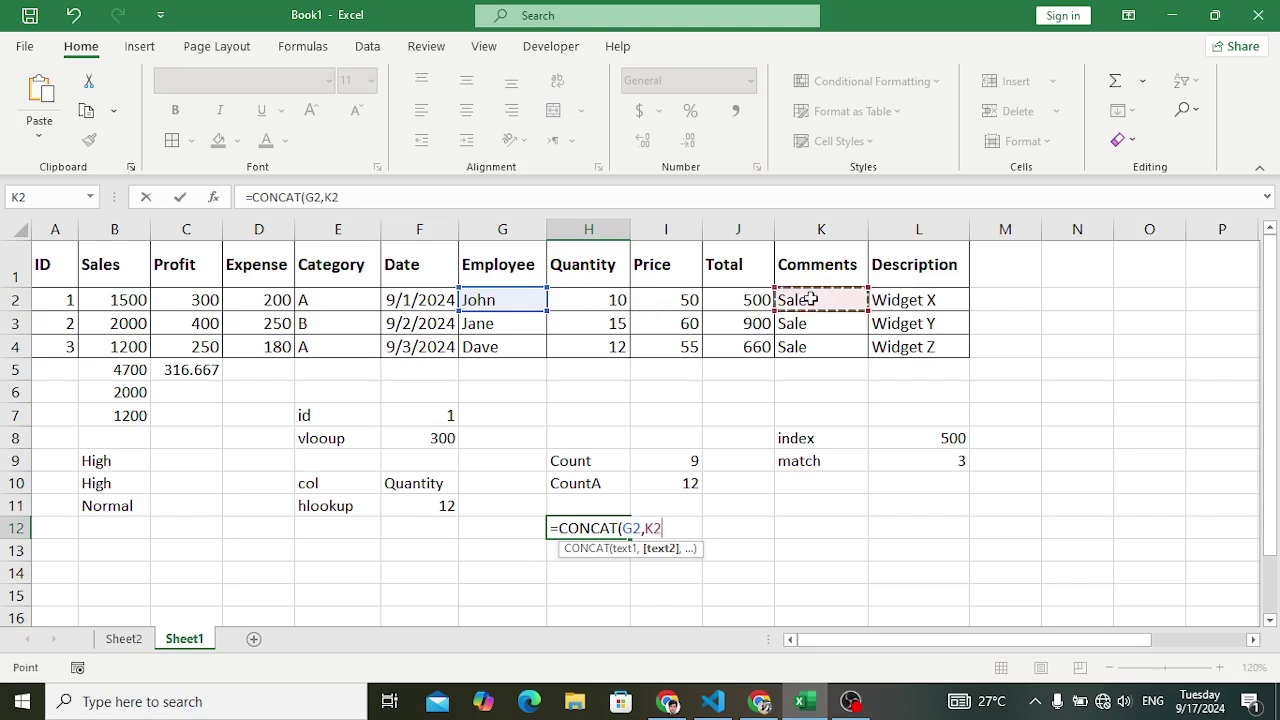
text())
key(Return)
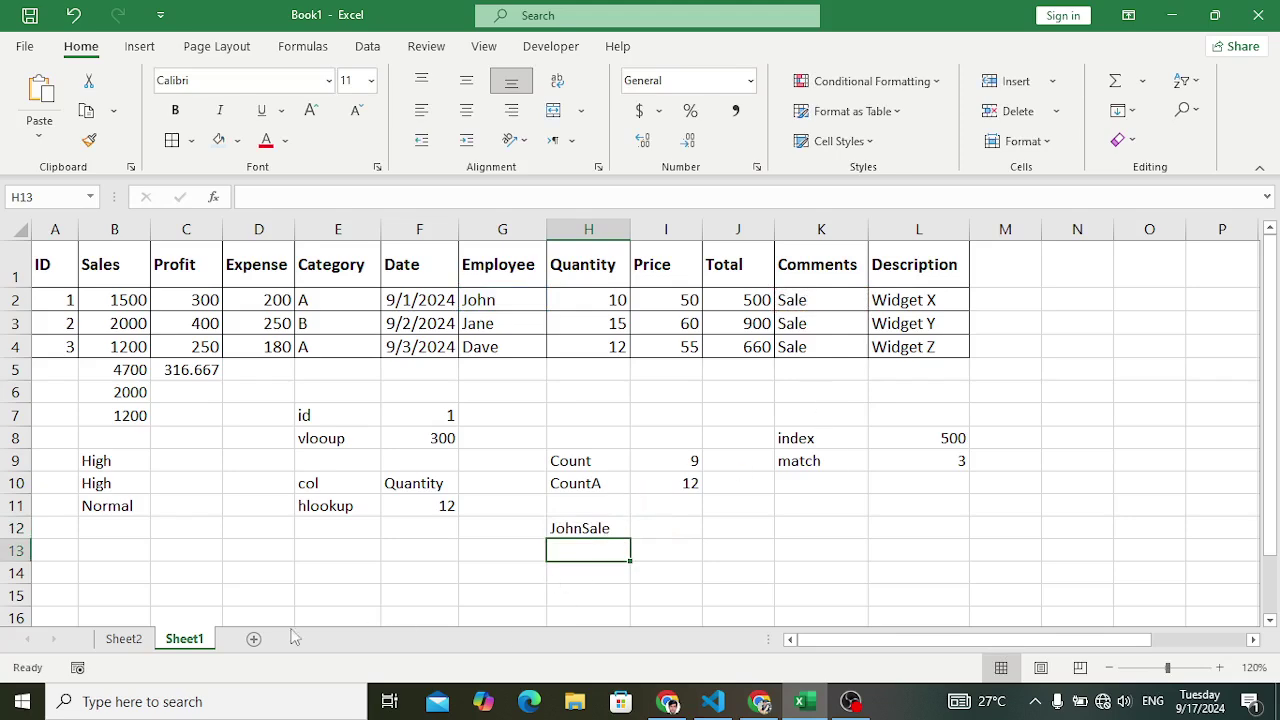
Find LEFT() in the formula list on Sheet2, return to Sheet1 and select cell L6 below the Description column
click(128, 638)
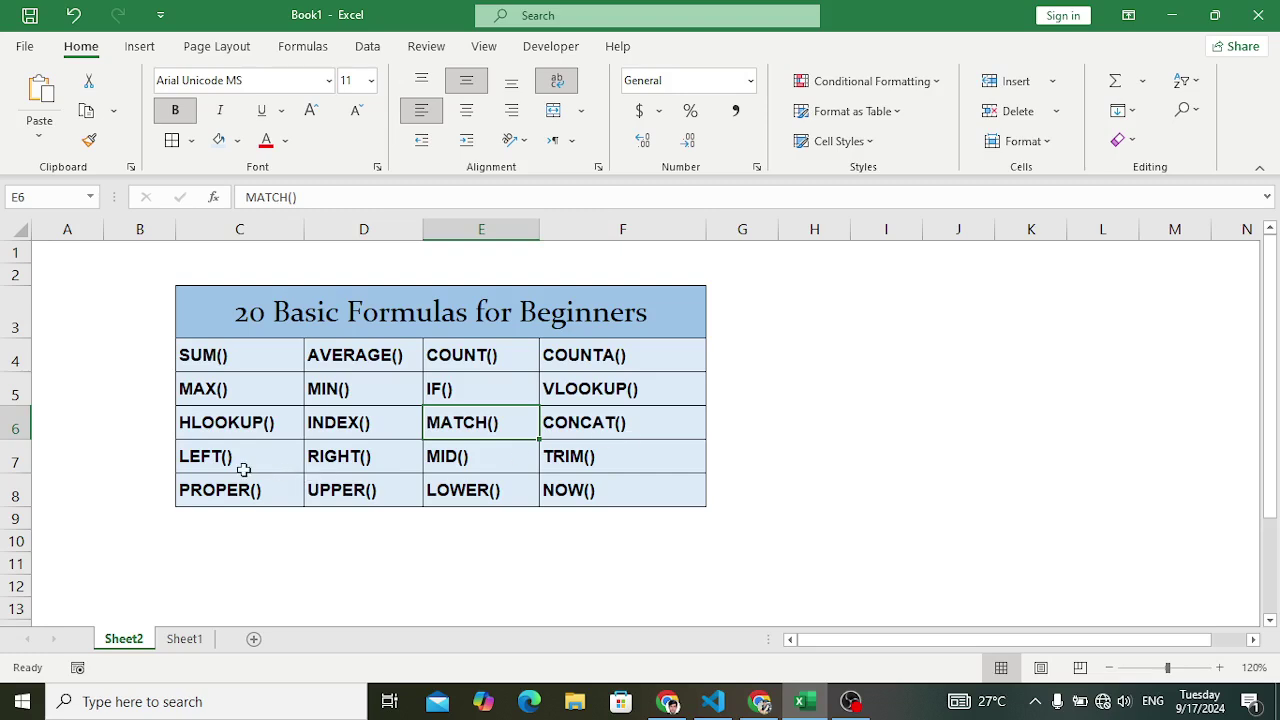
click(184, 638)
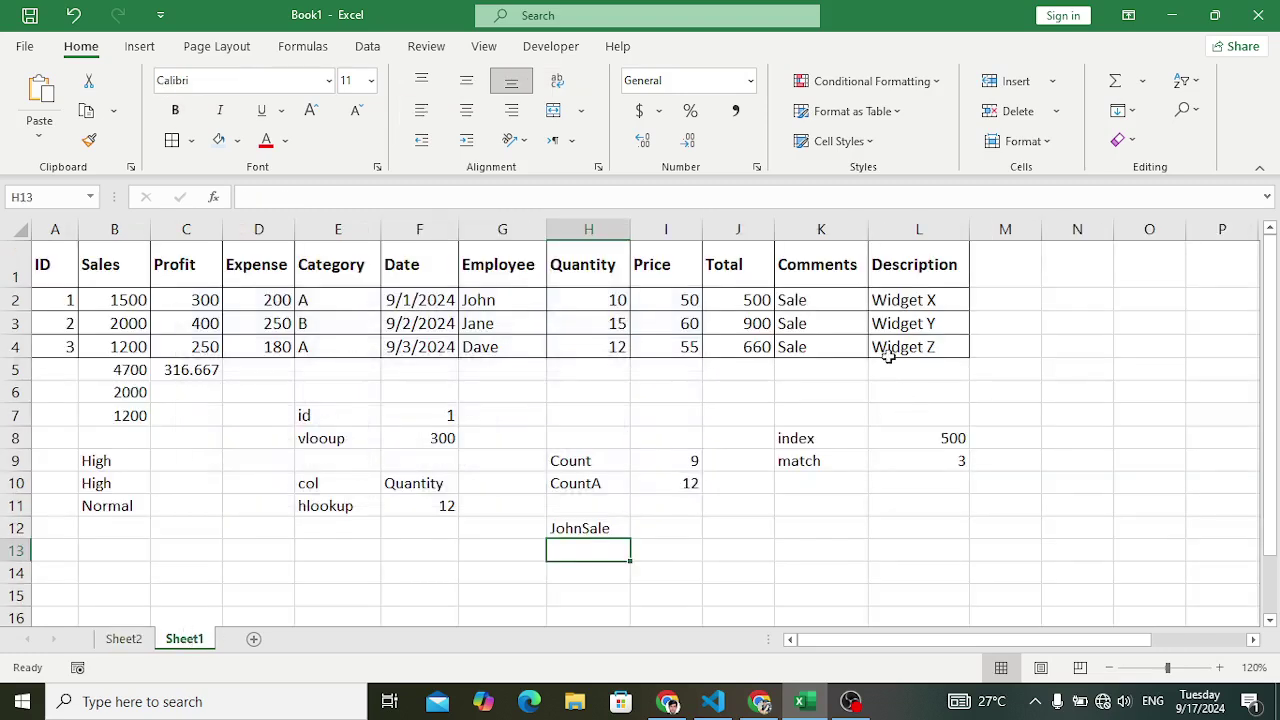
click(913, 300)
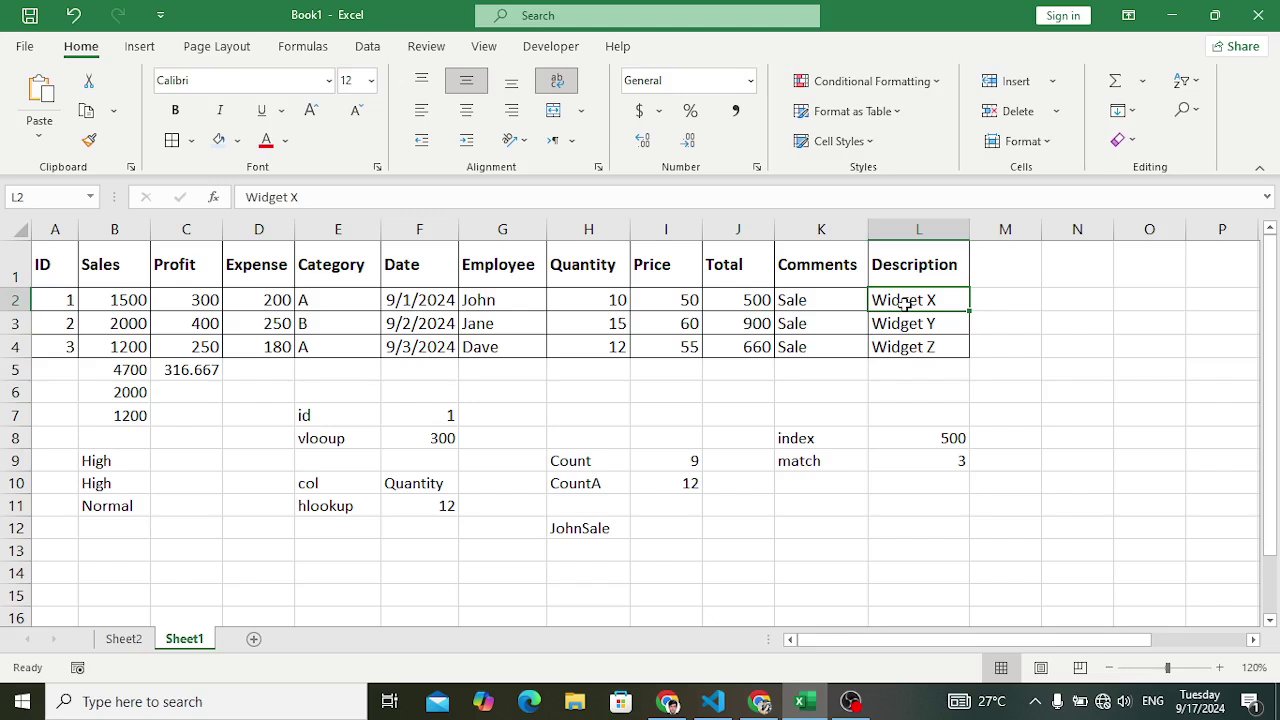
click(931, 388)
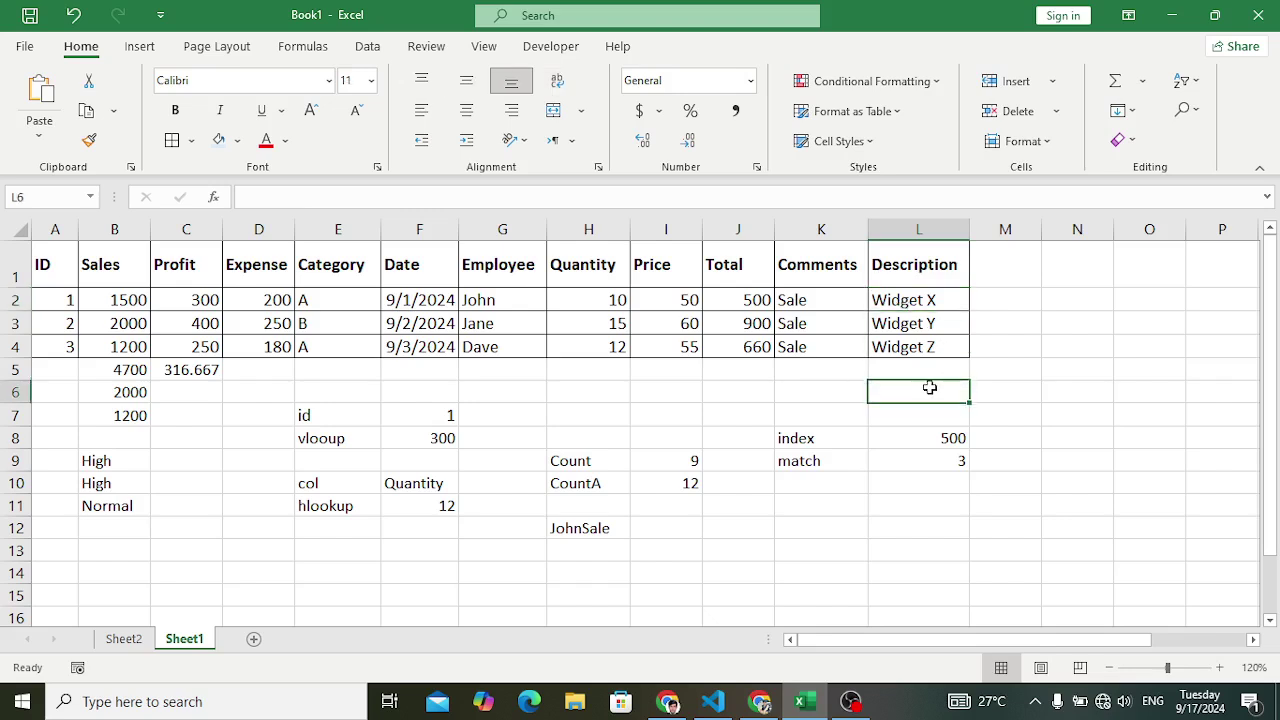
Label cell K11 as left, below the index and match labels
text(l)
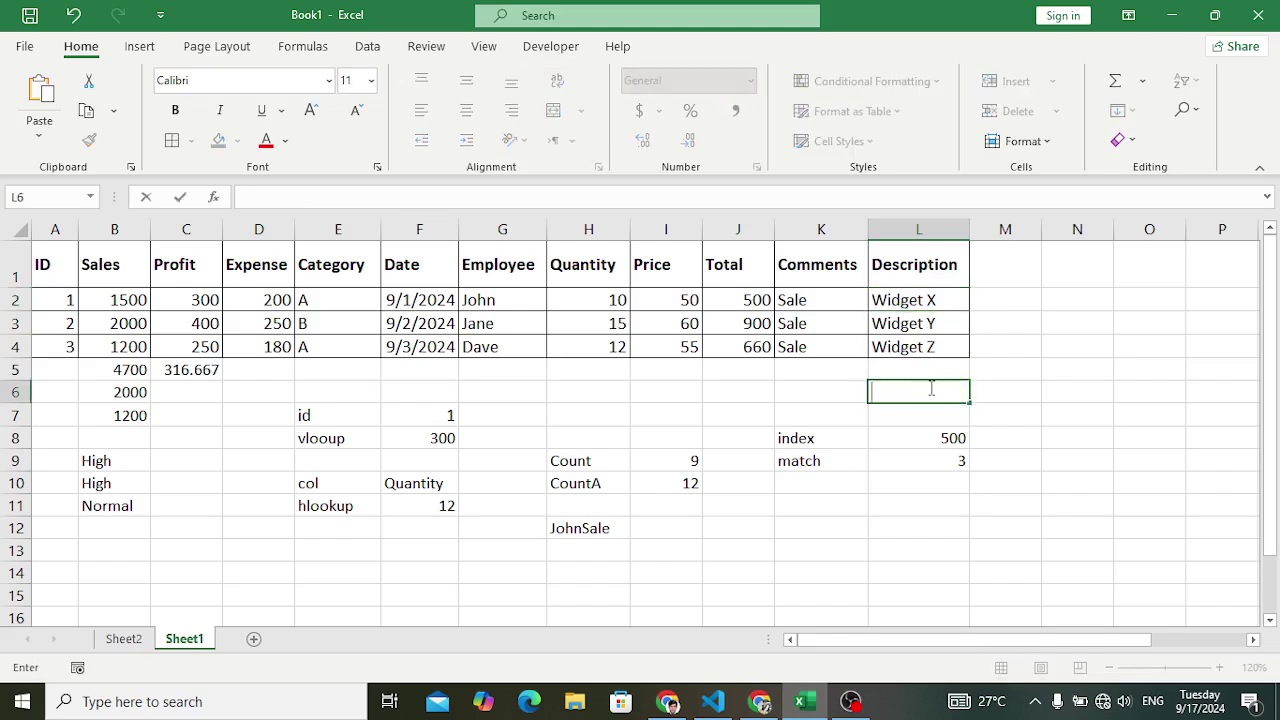
key(Right)
key(Down)
key(Down)
key(Down)
key(Down)
key(Left)
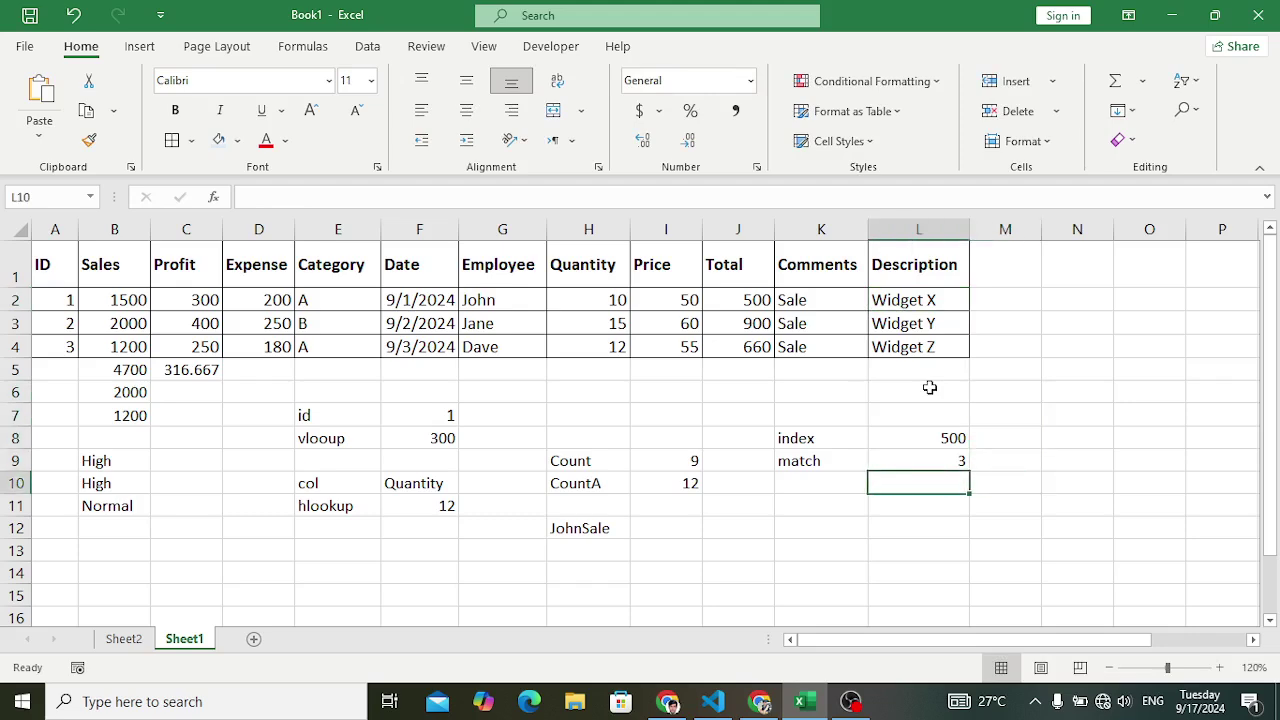
key(Down)
key(Left)
text(e)
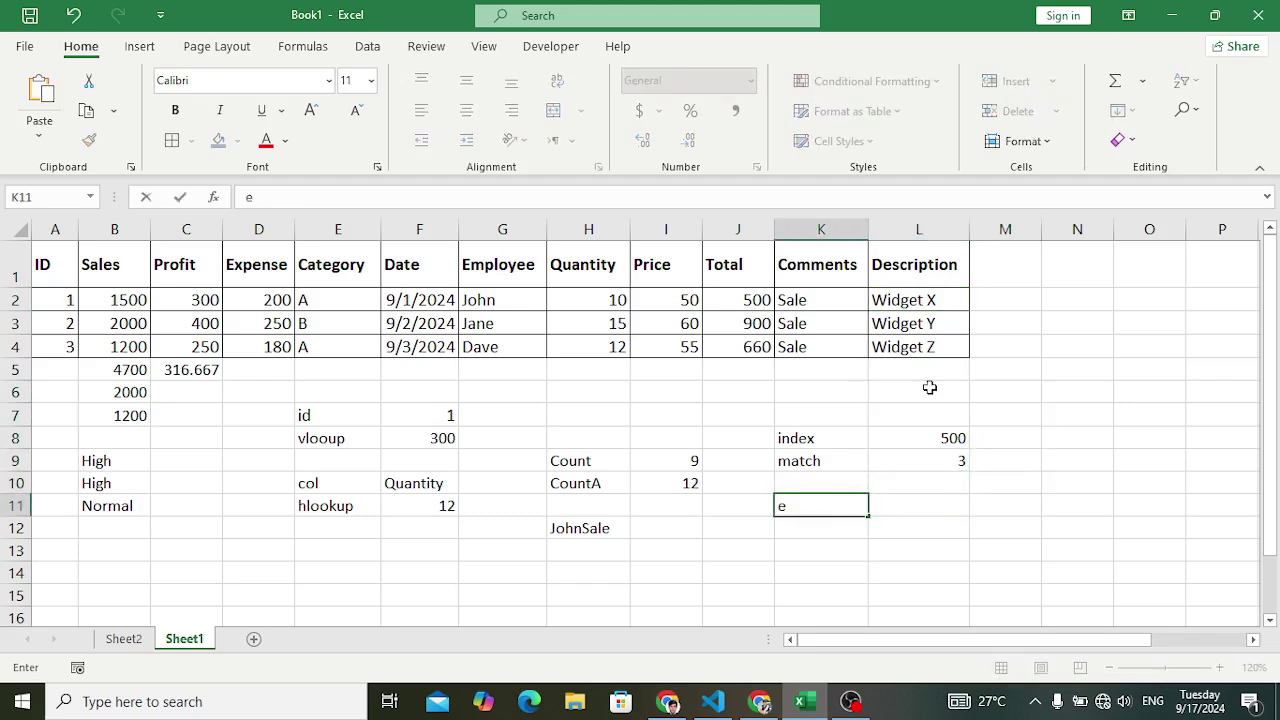
key(BackSpace)
text(left)
key(Right)
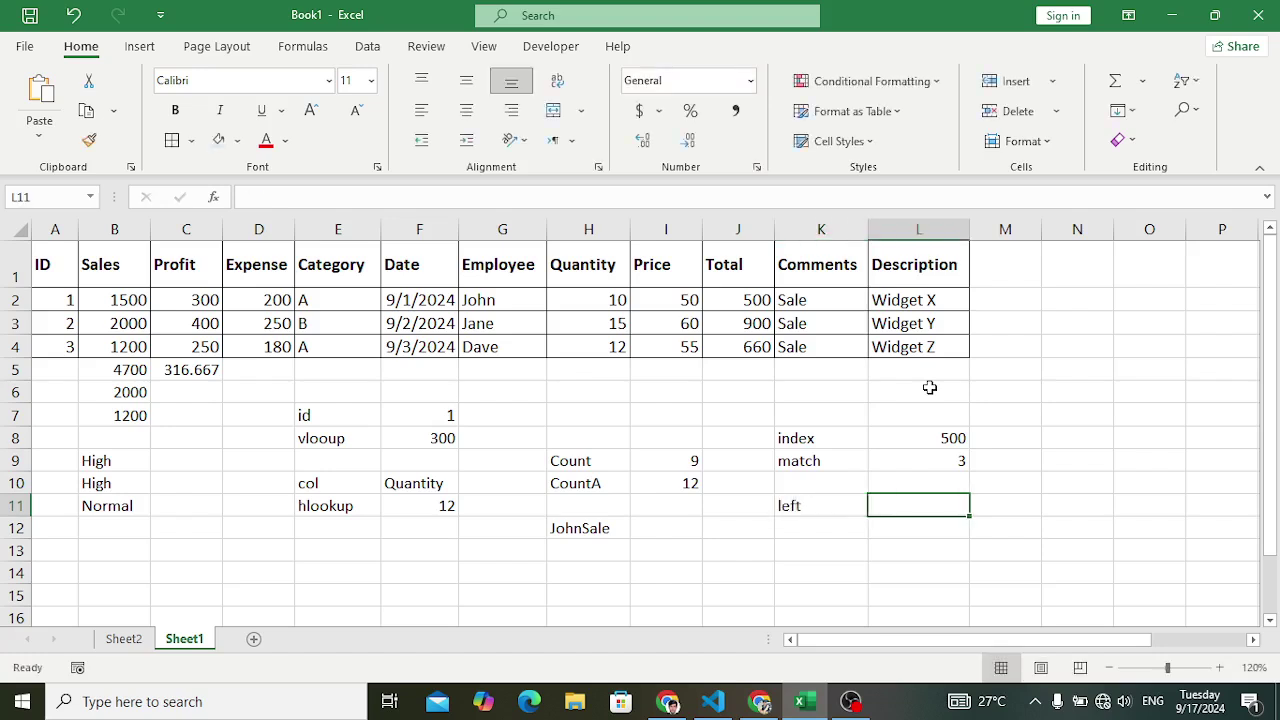
Enter =LEFT(L2,6) in cell L11 to extract the first six characters of the first Description value
text(=lef)
key(Tab)
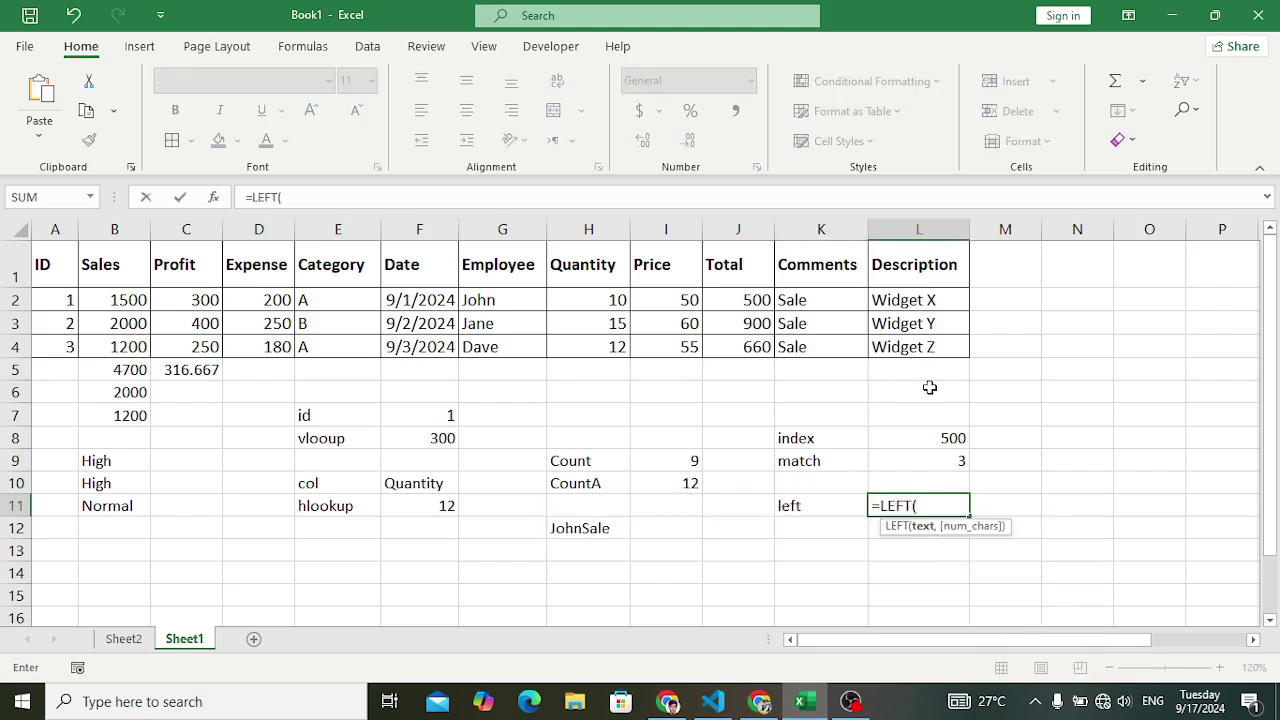
click(902, 300)
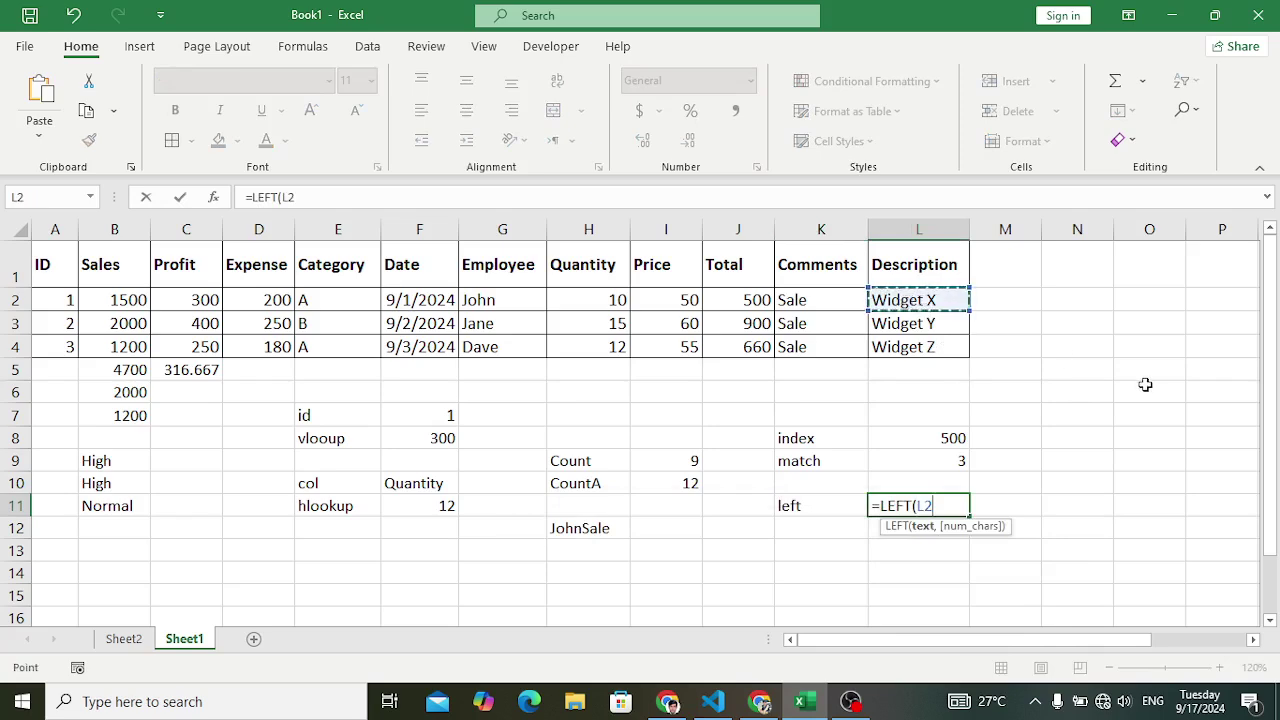
text(,)
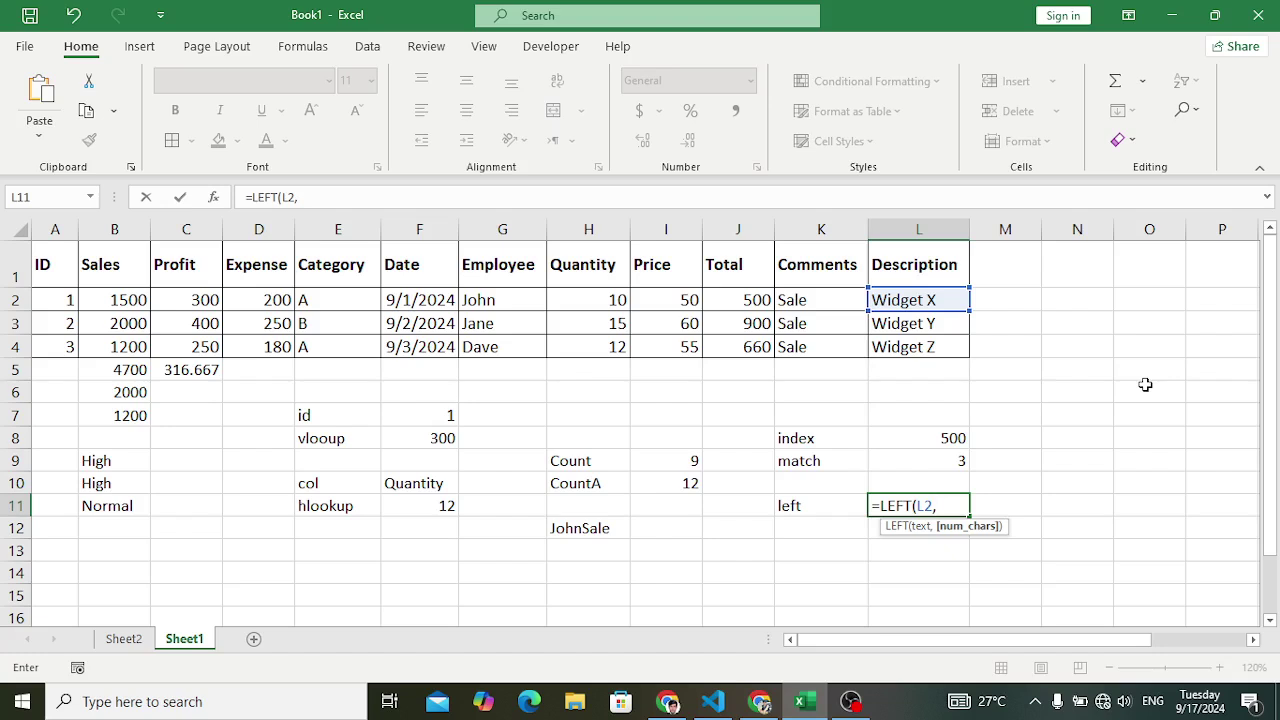
text(6))
key(Return)
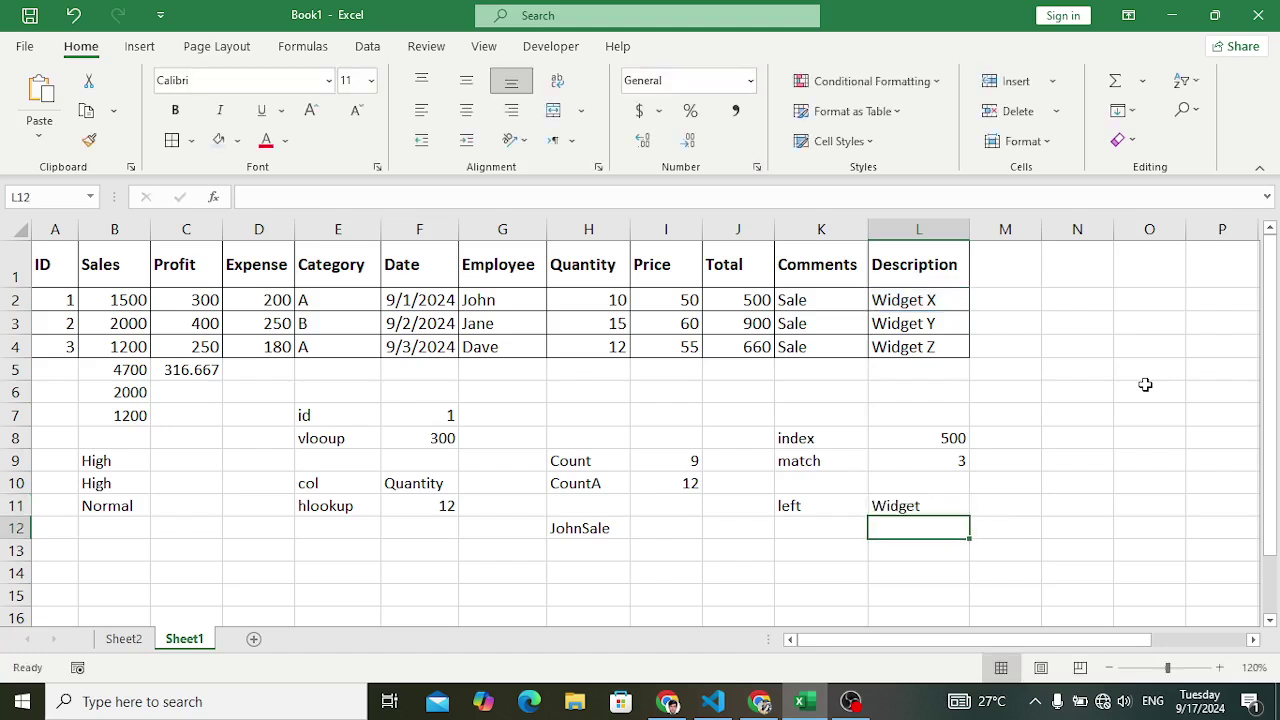
Label cell K12 as right and enter =RIGHT(L2,1) in L12 to extract the last character of the first Description value
click(819, 532)
text(right)
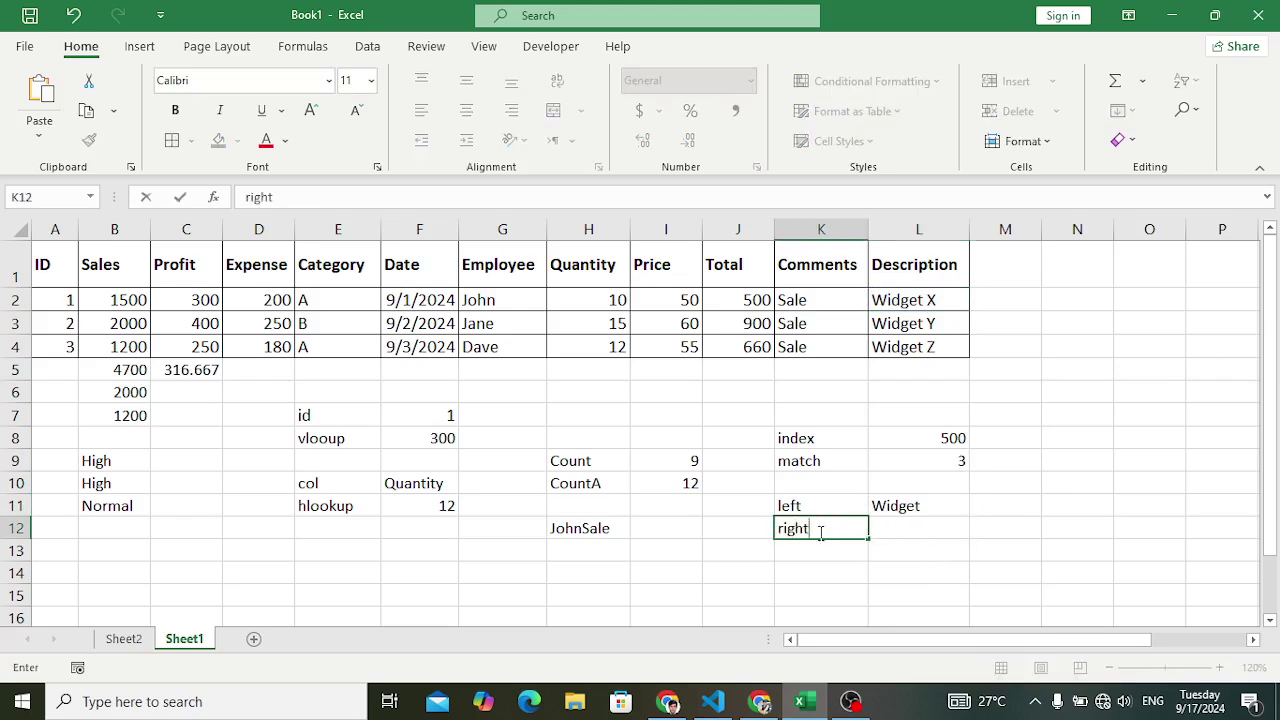
key(Tab)
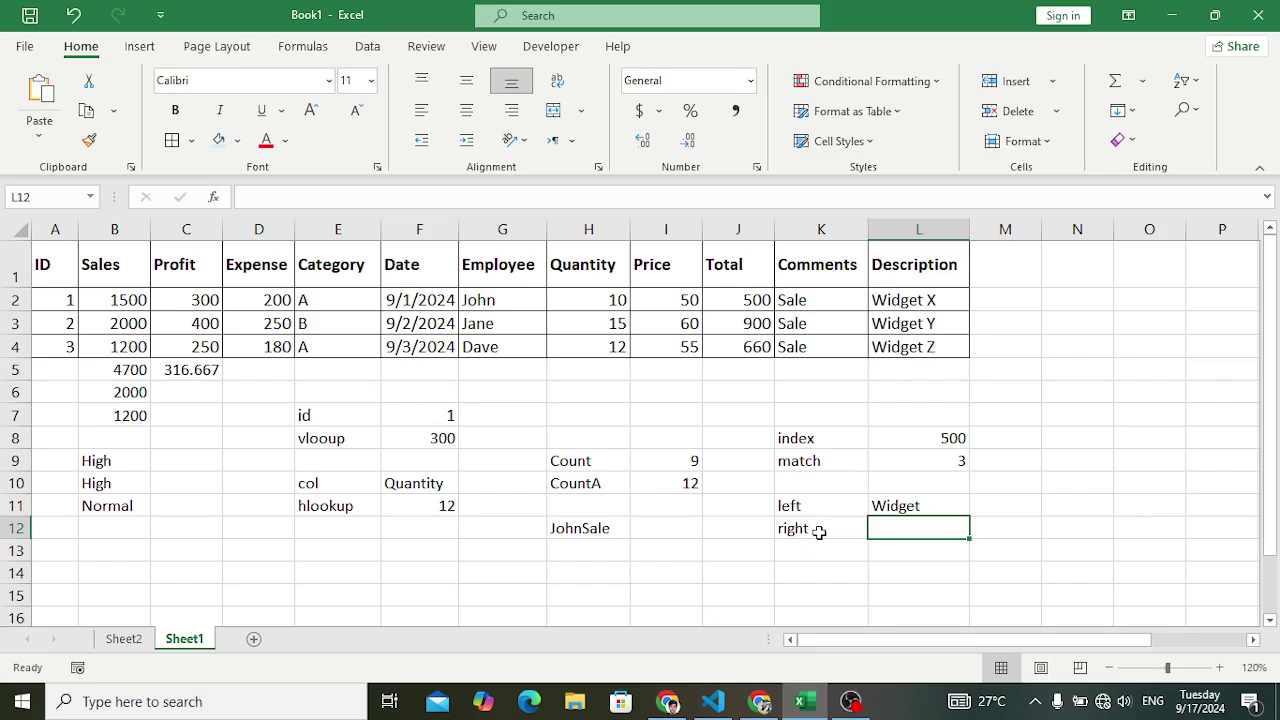
text(=rig)
key(Tab)
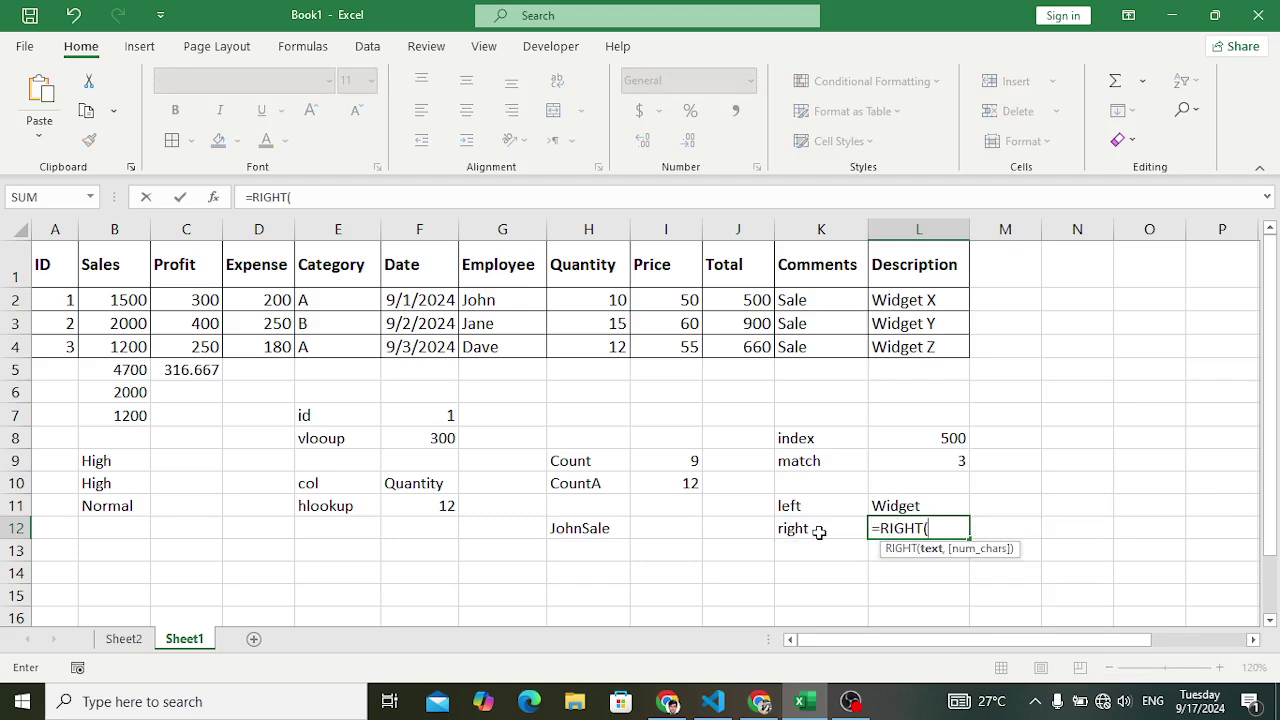
click(913, 301)
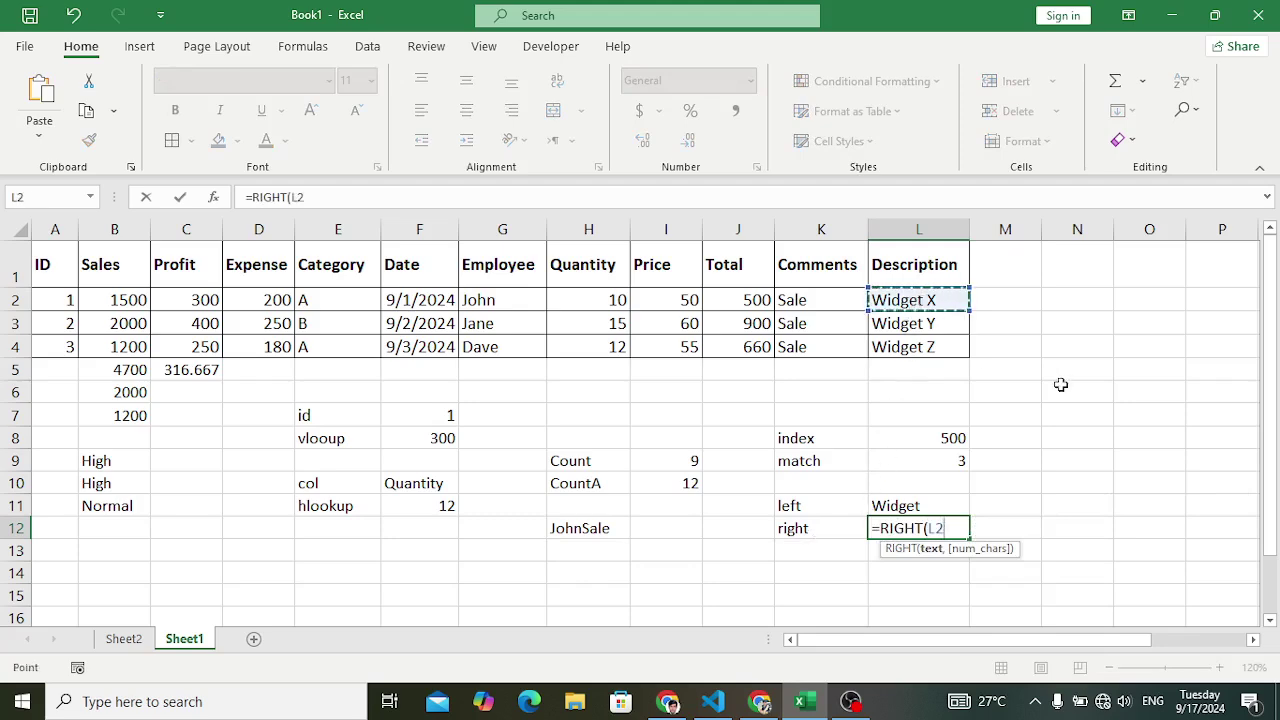
text(,1)
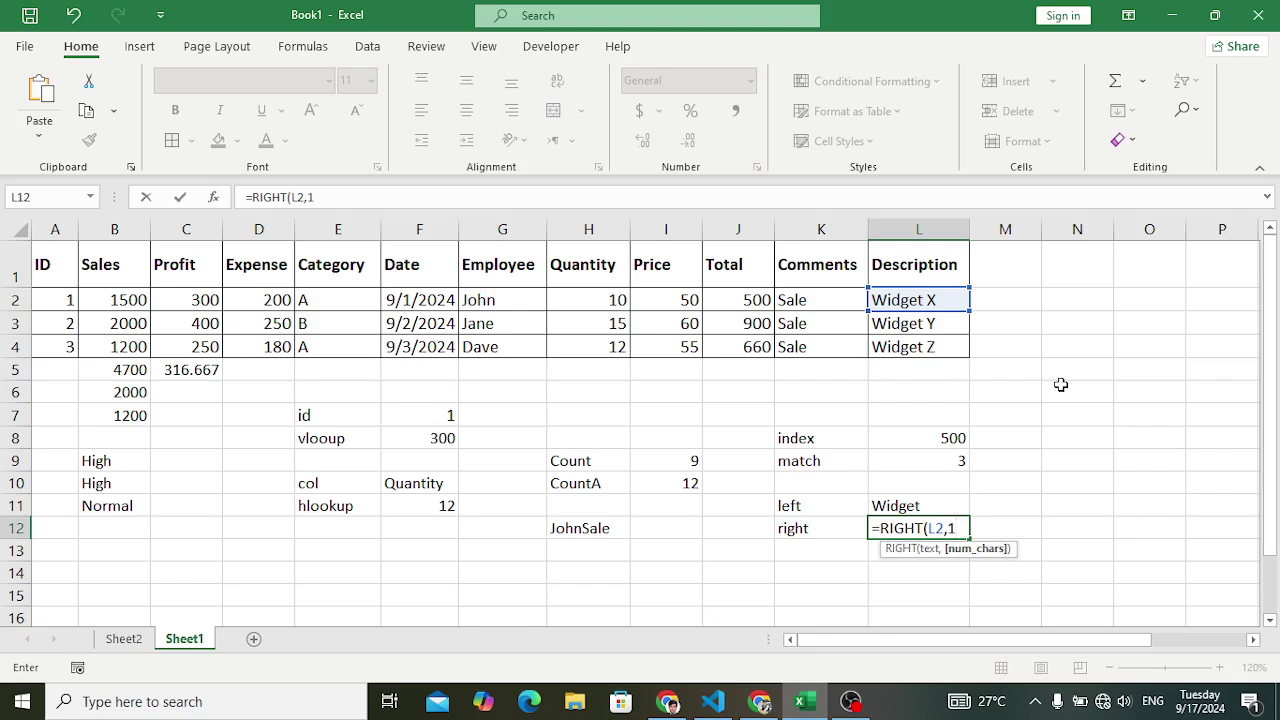
key(Return)
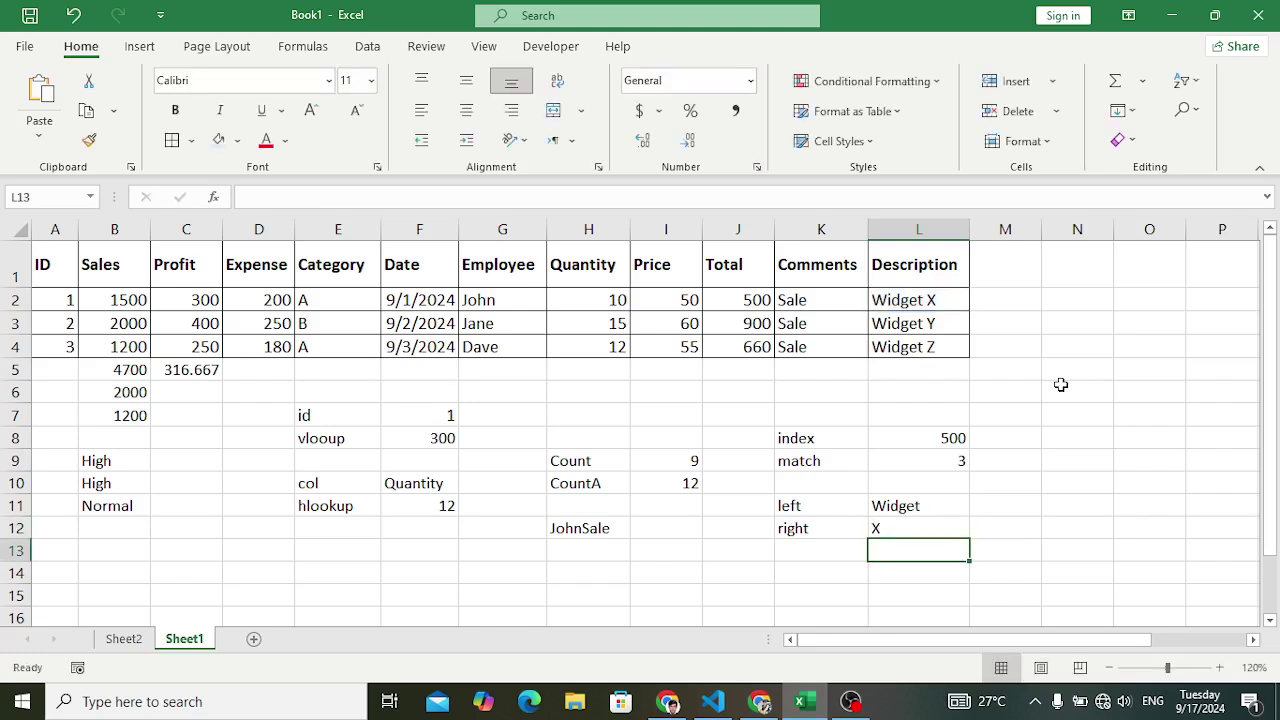
Label cell K13 as mid and enter =MID(L4,4,3) in L13 to extract three characters starting at the fourth
click(815, 556)
text(mid)
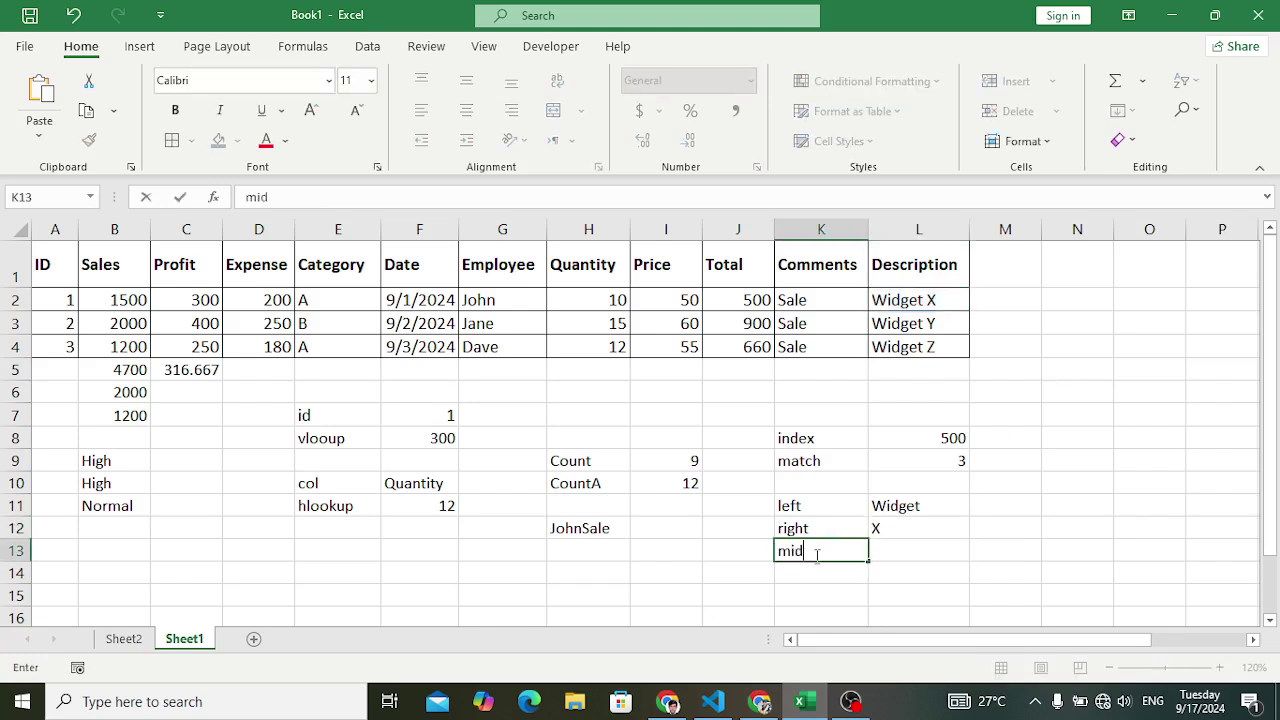
key(Tab)
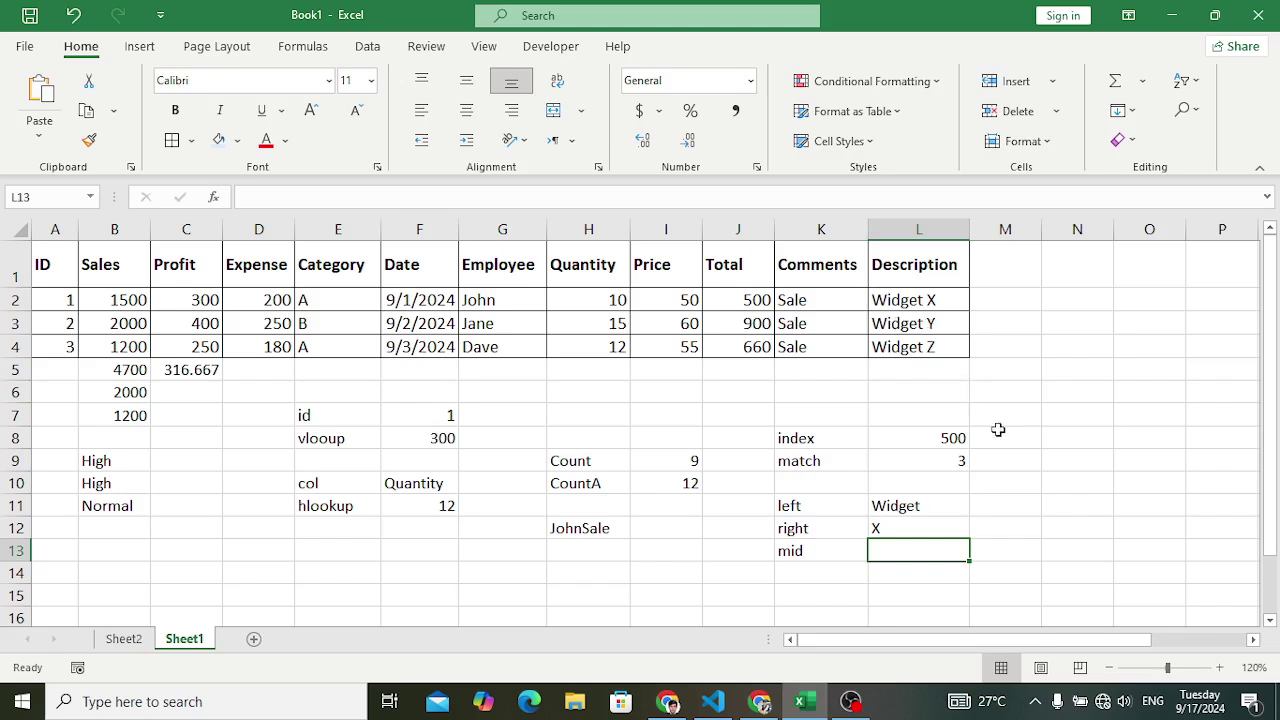
text(=mid)
key(Tab)
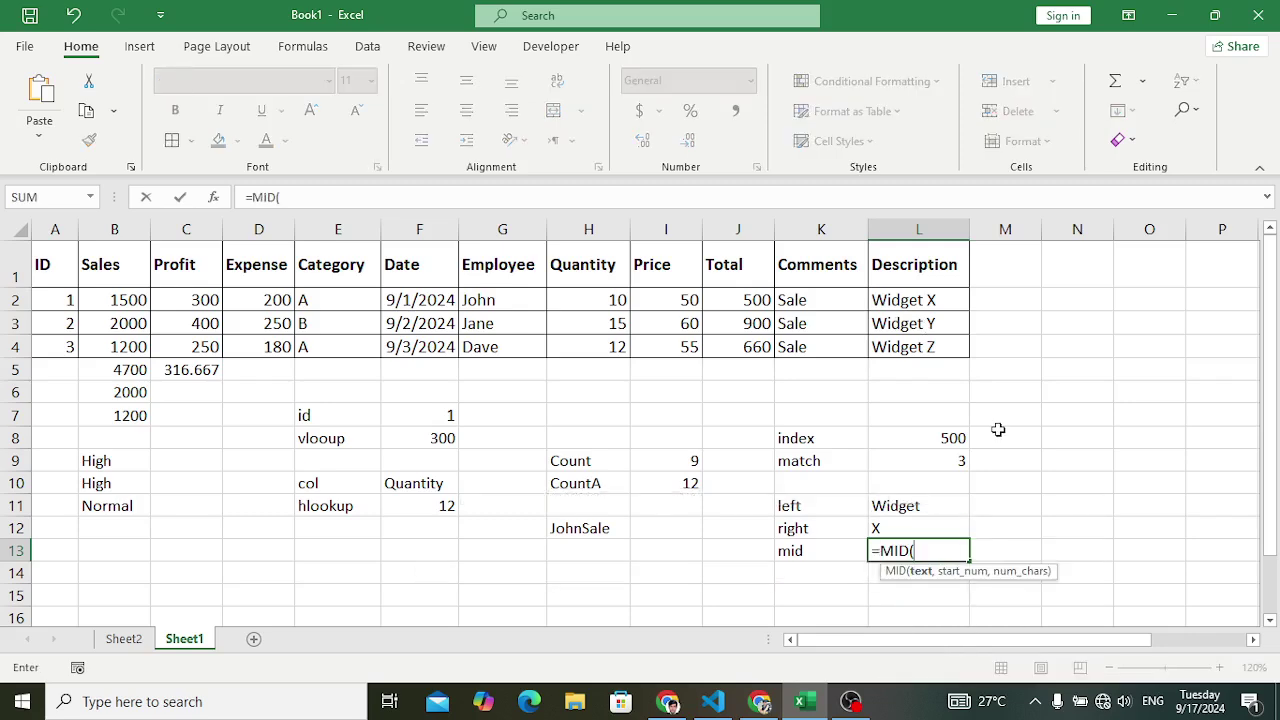
click(905, 344)
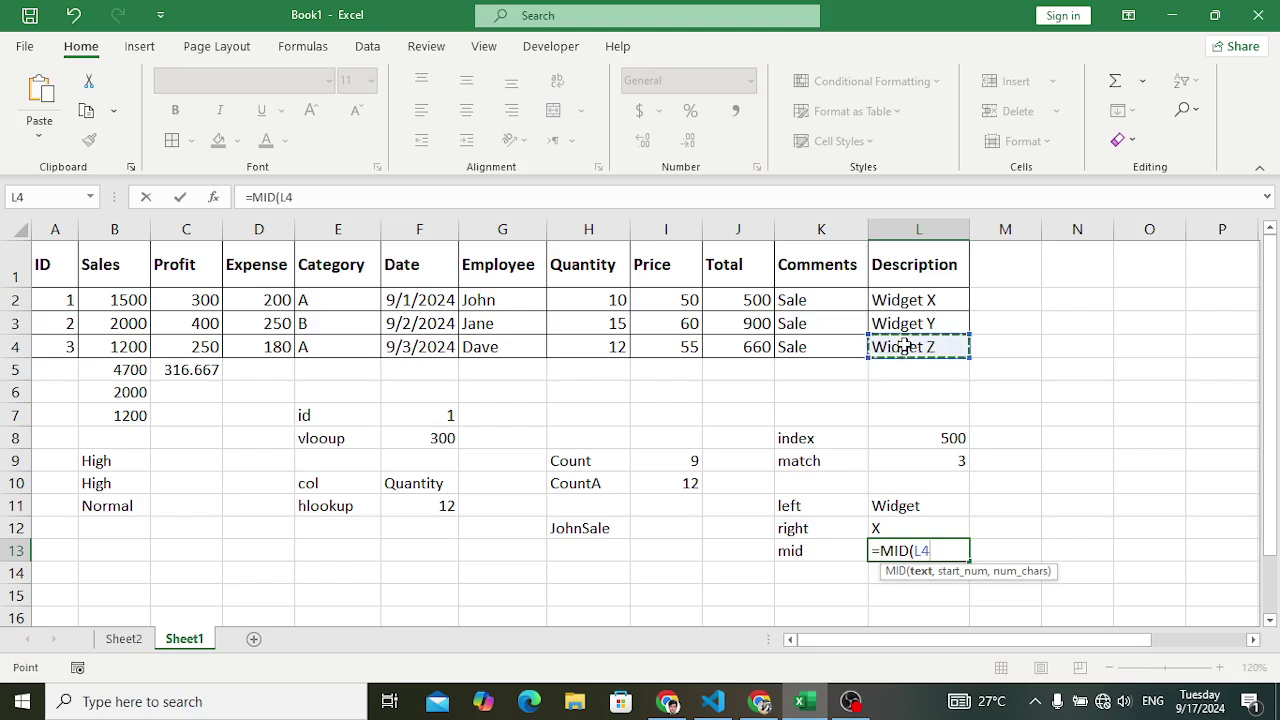
text(,)
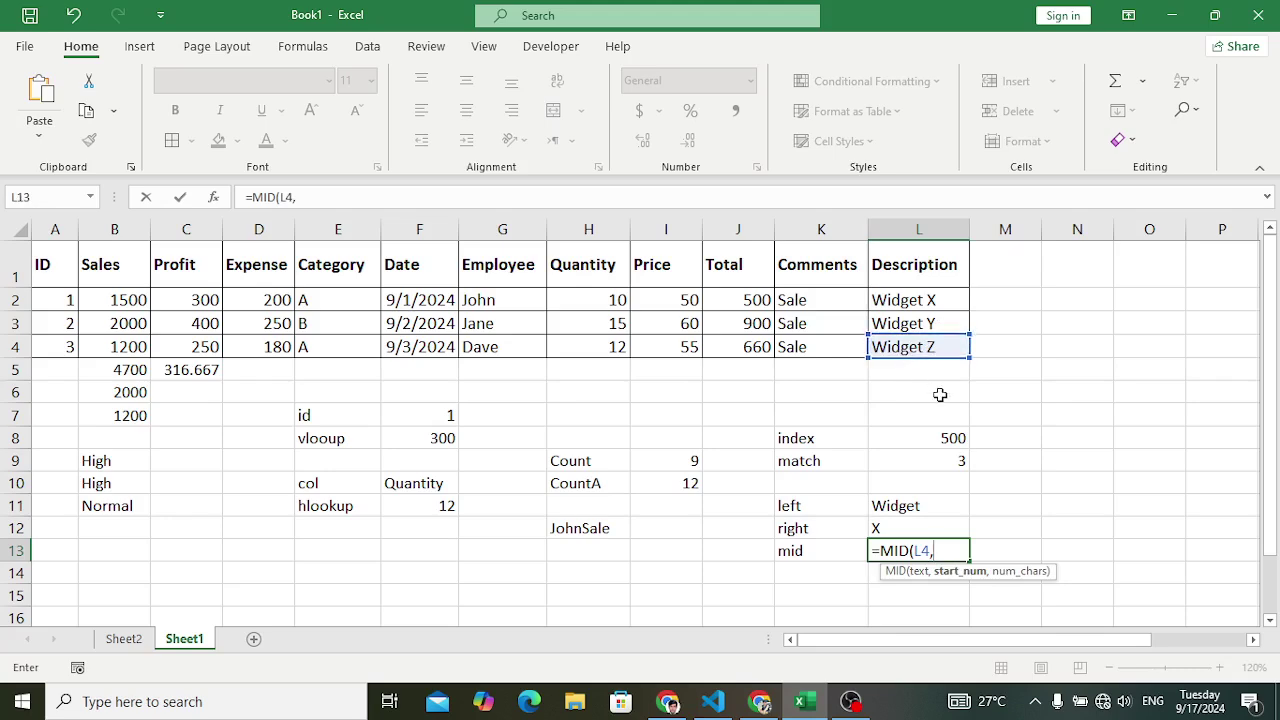
text(4,)
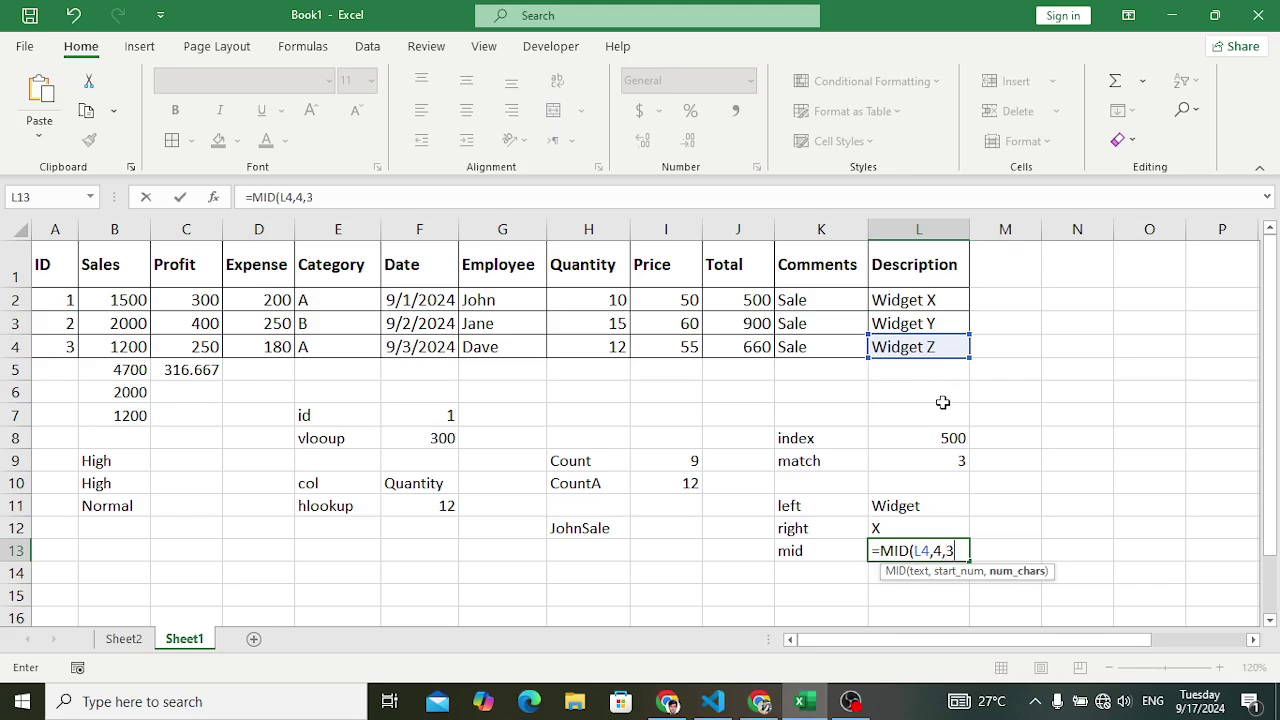
text(3))
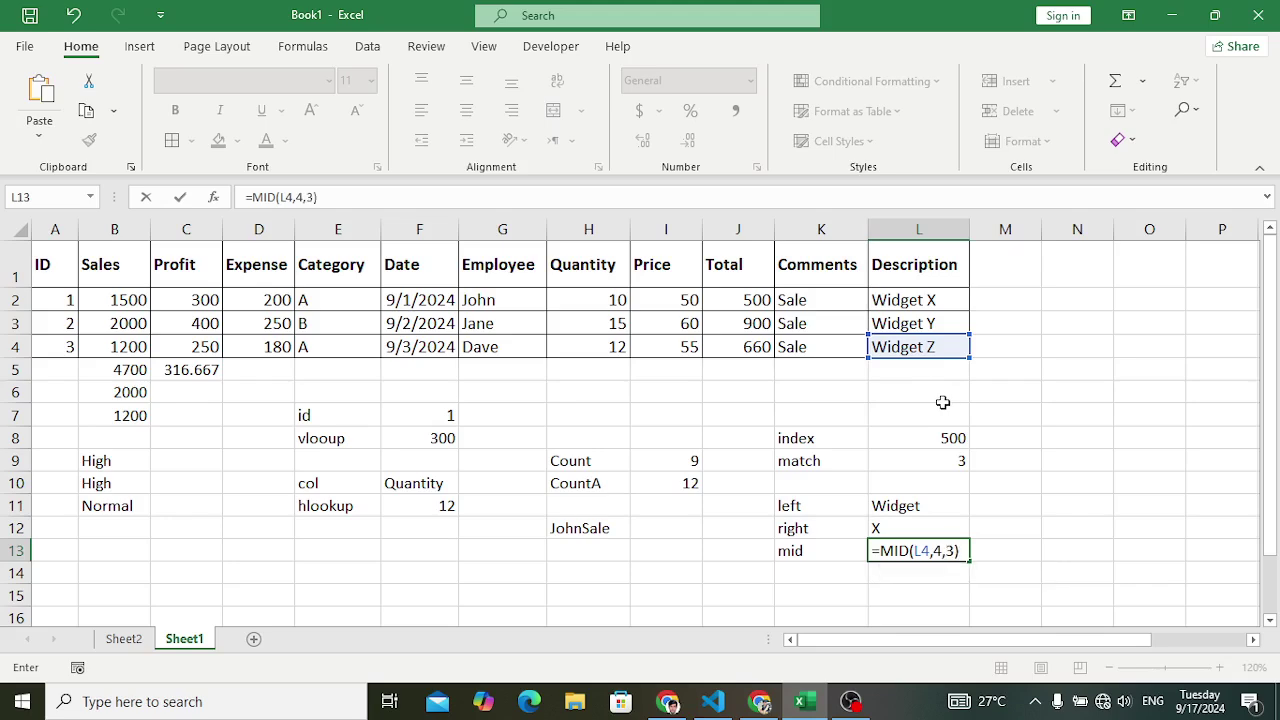
key(Return)
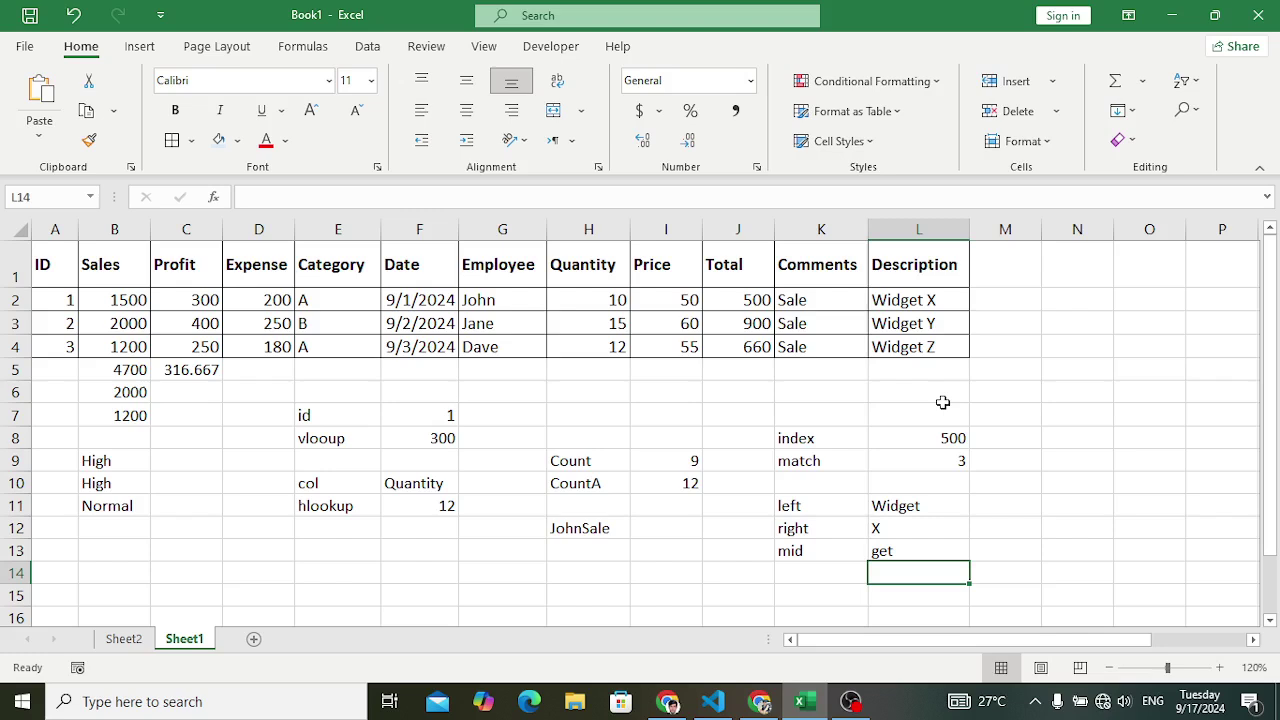
Review the MID formula in L13 and find TRIM() in the formula list on Sheet2, returning to Sheet1
click(929, 548)
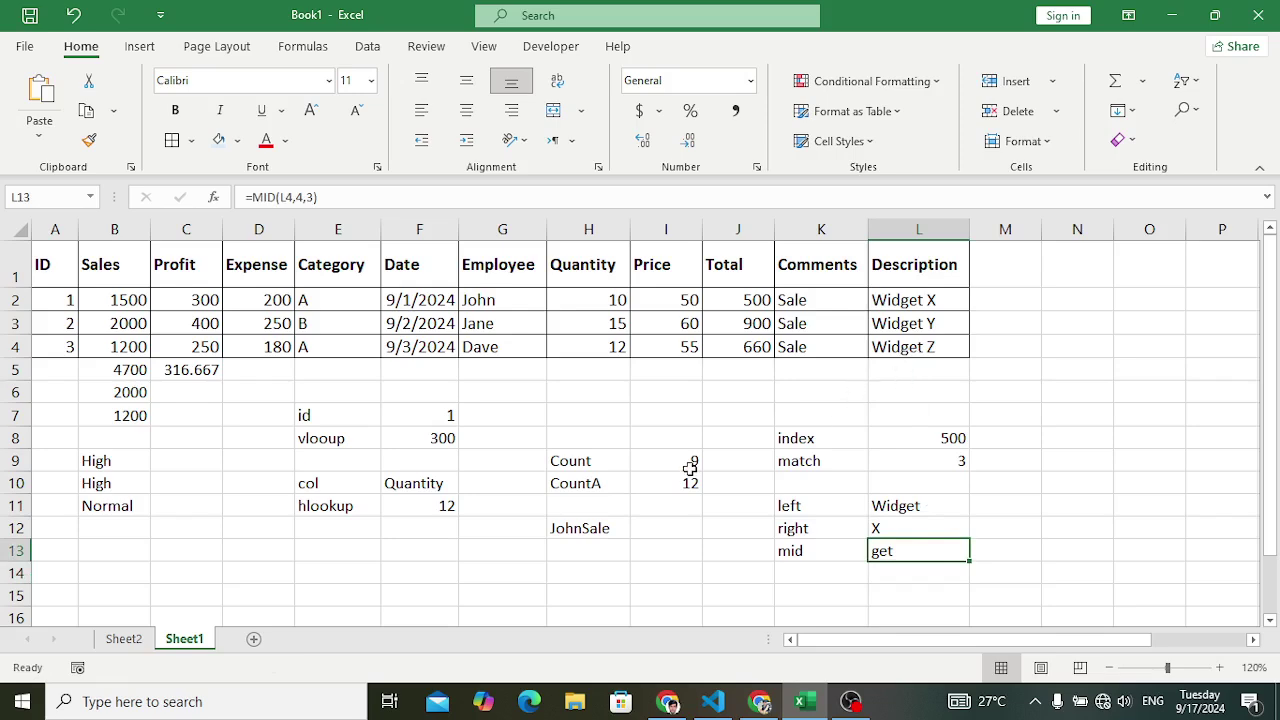
click(124, 638)
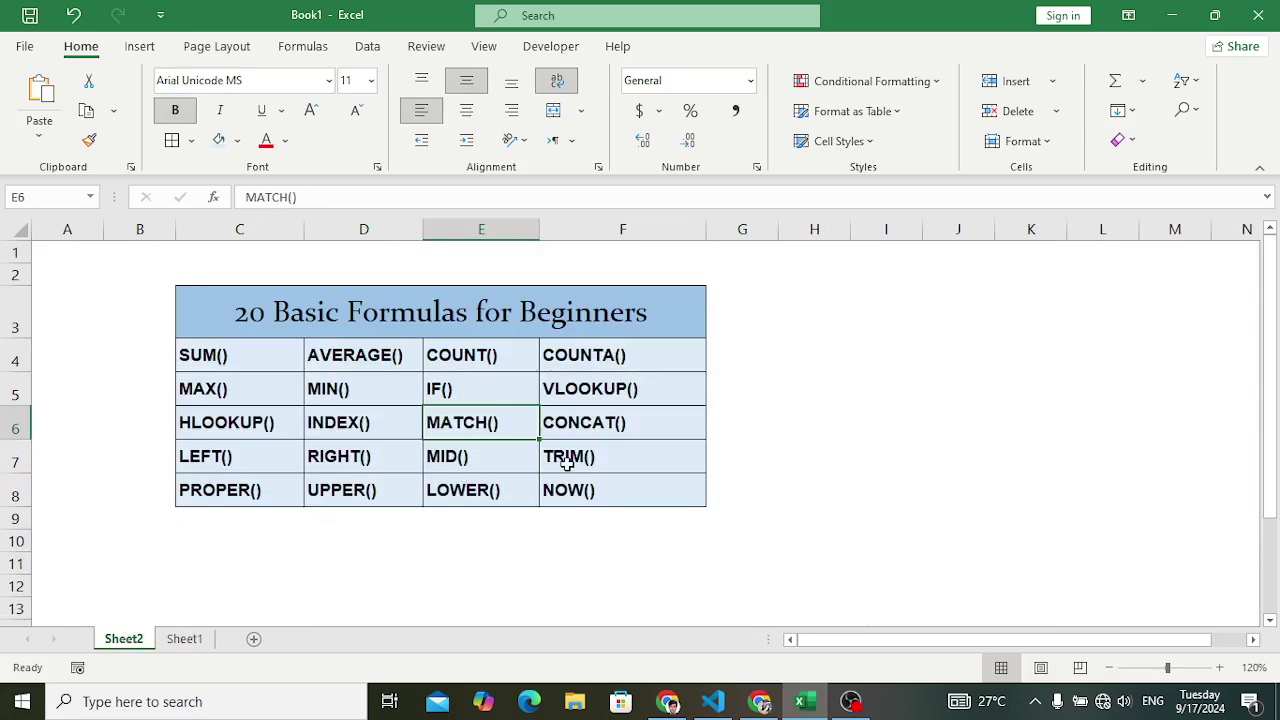
click(185, 639)
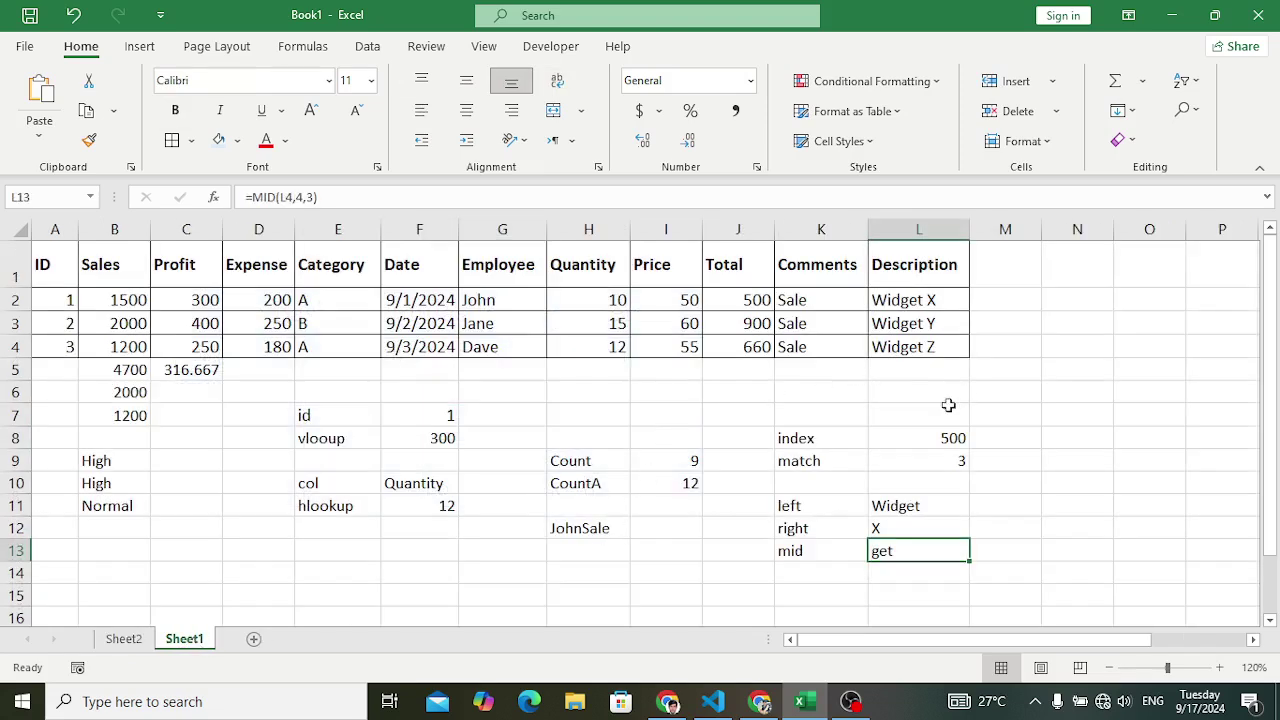
Add extra spaces before Widget and between Widget and Z in cell L4
double_click(798, 438)
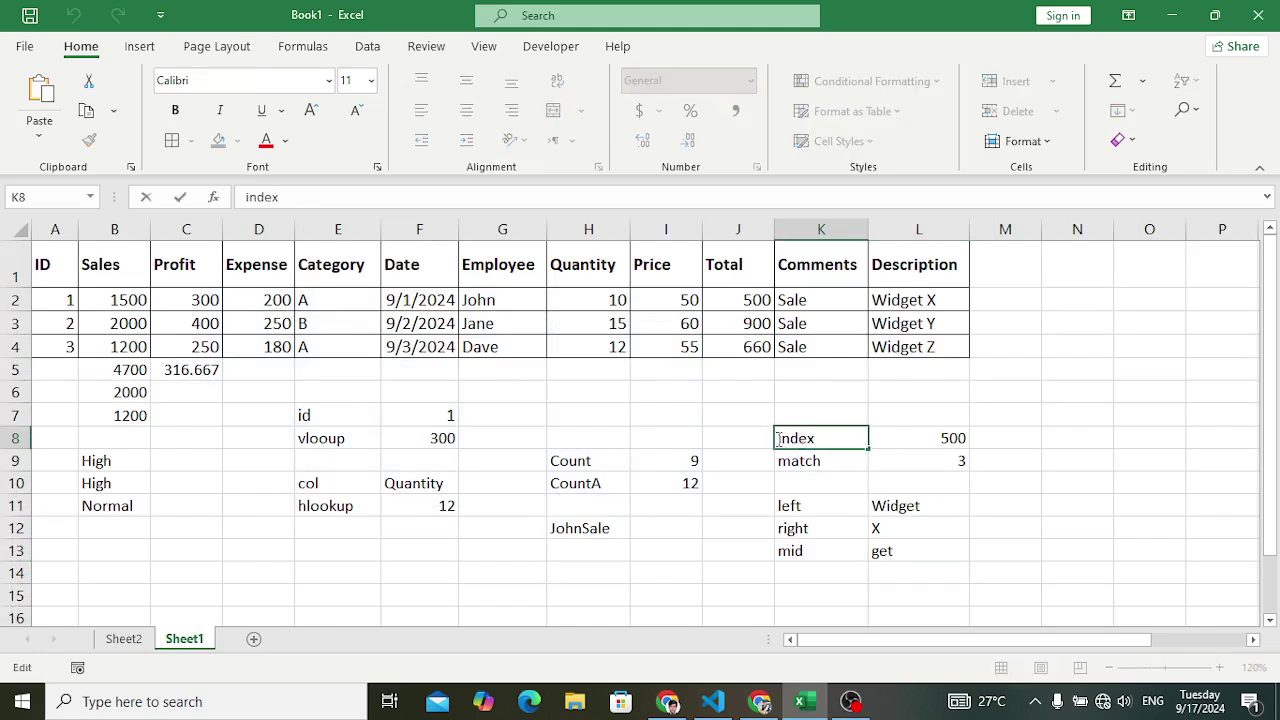
double_click(903, 345)
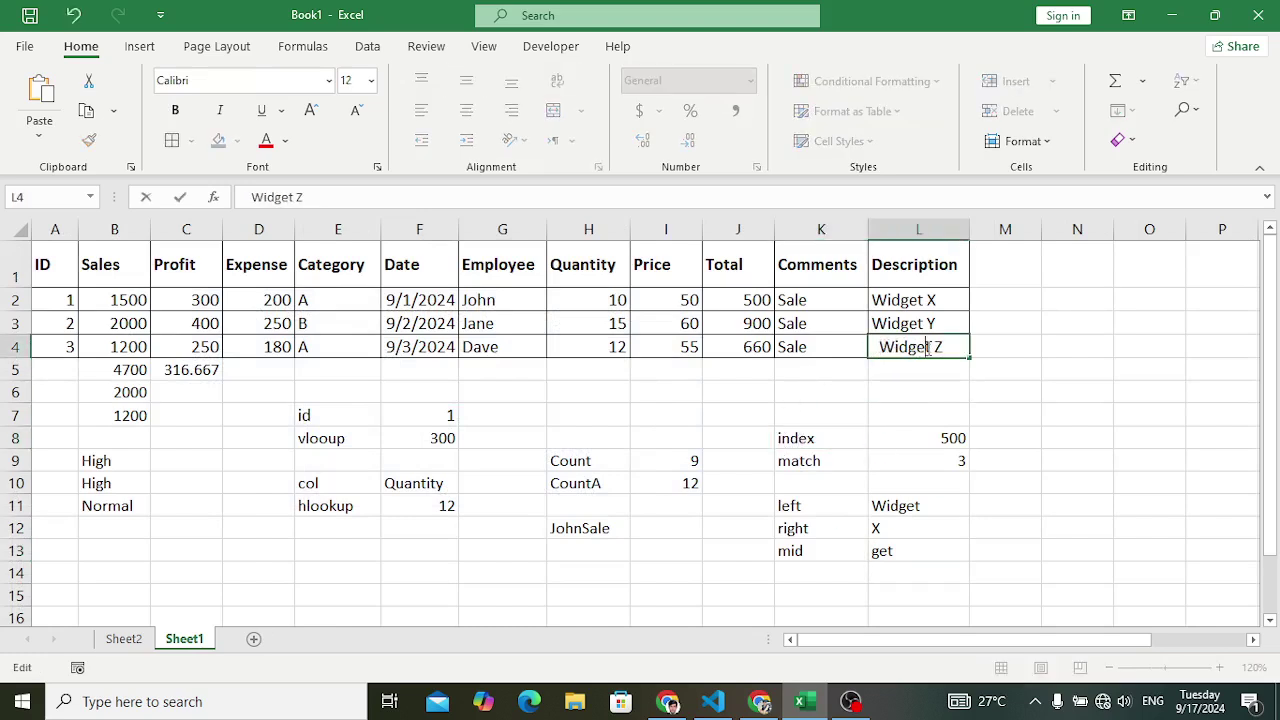
click(990, 390)
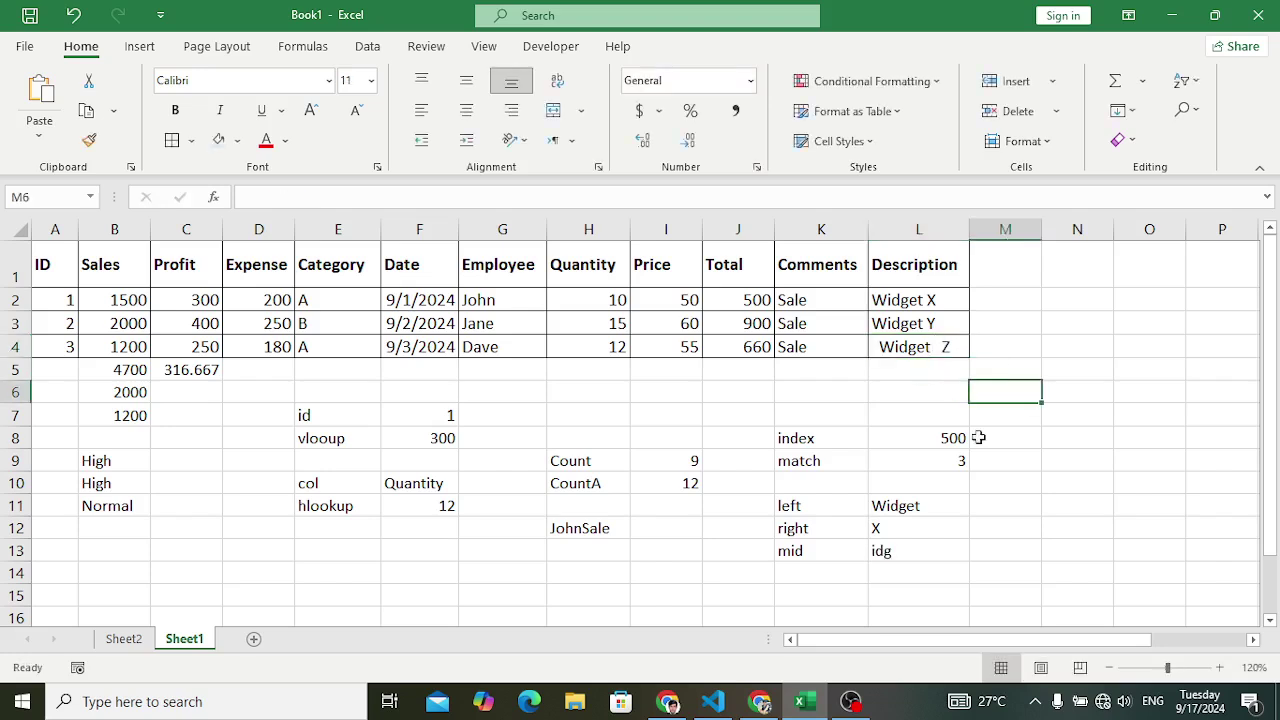
Label cell K14 as trim and enter =TRIM(L4) in L14 to remove the extra spaces from the third Description value
click(813, 575)
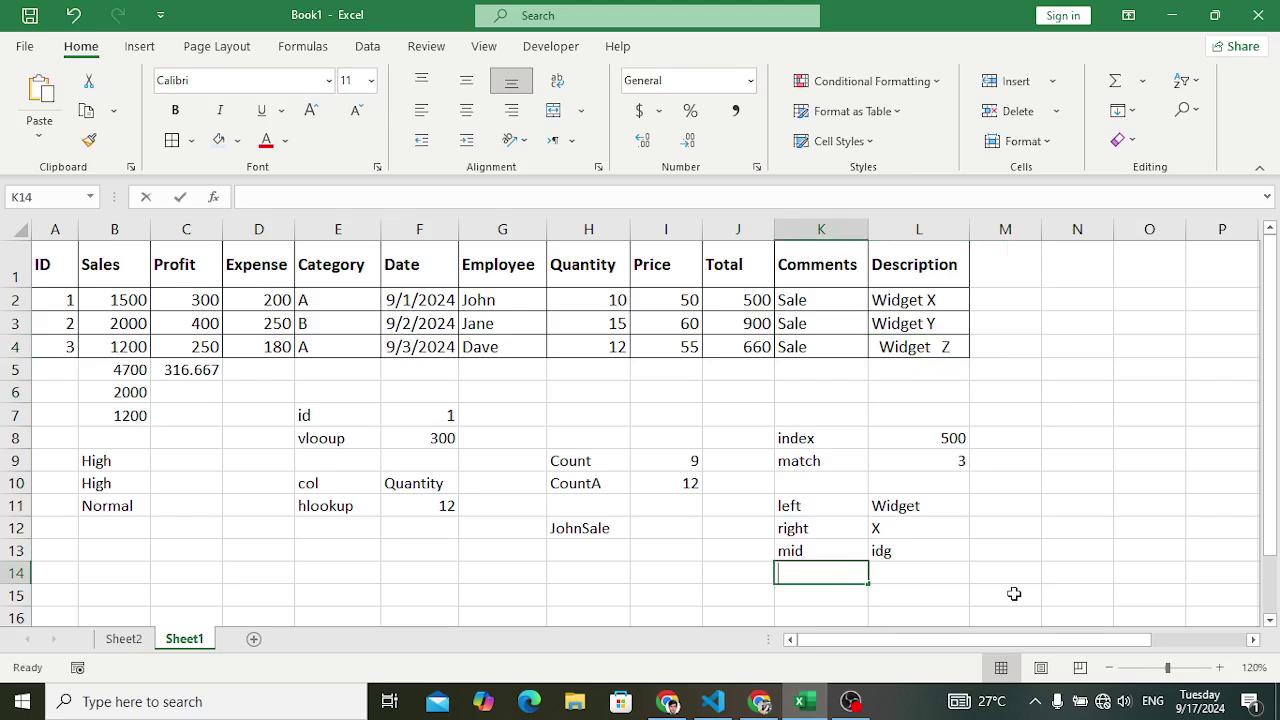
text(=)
key(BackSpace)
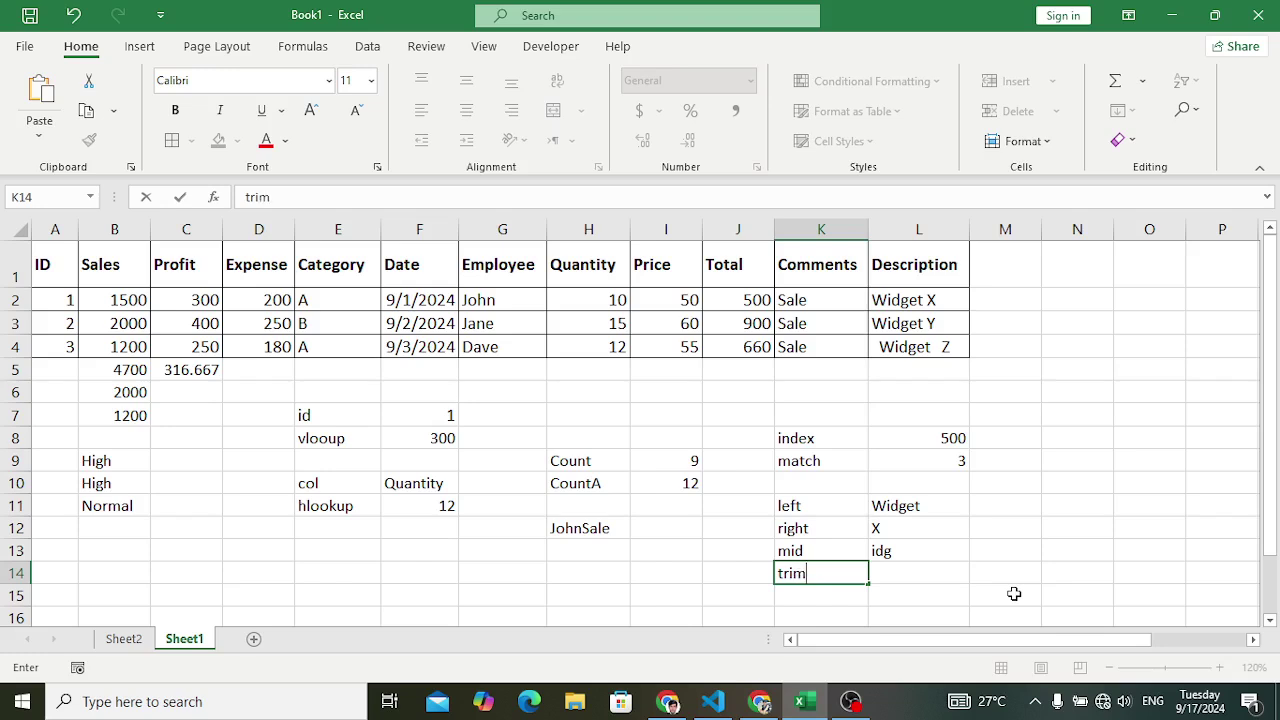
key(Tab)
text(=trim)
key(Tab)
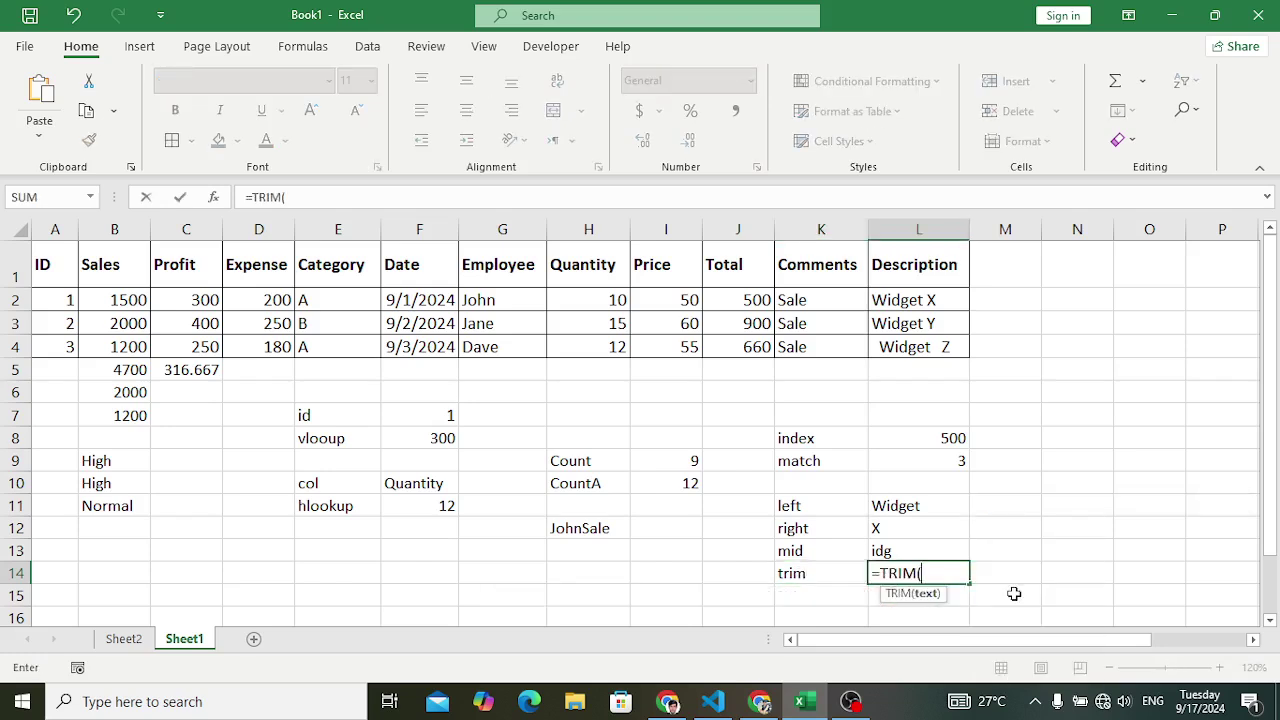
click(910, 347)
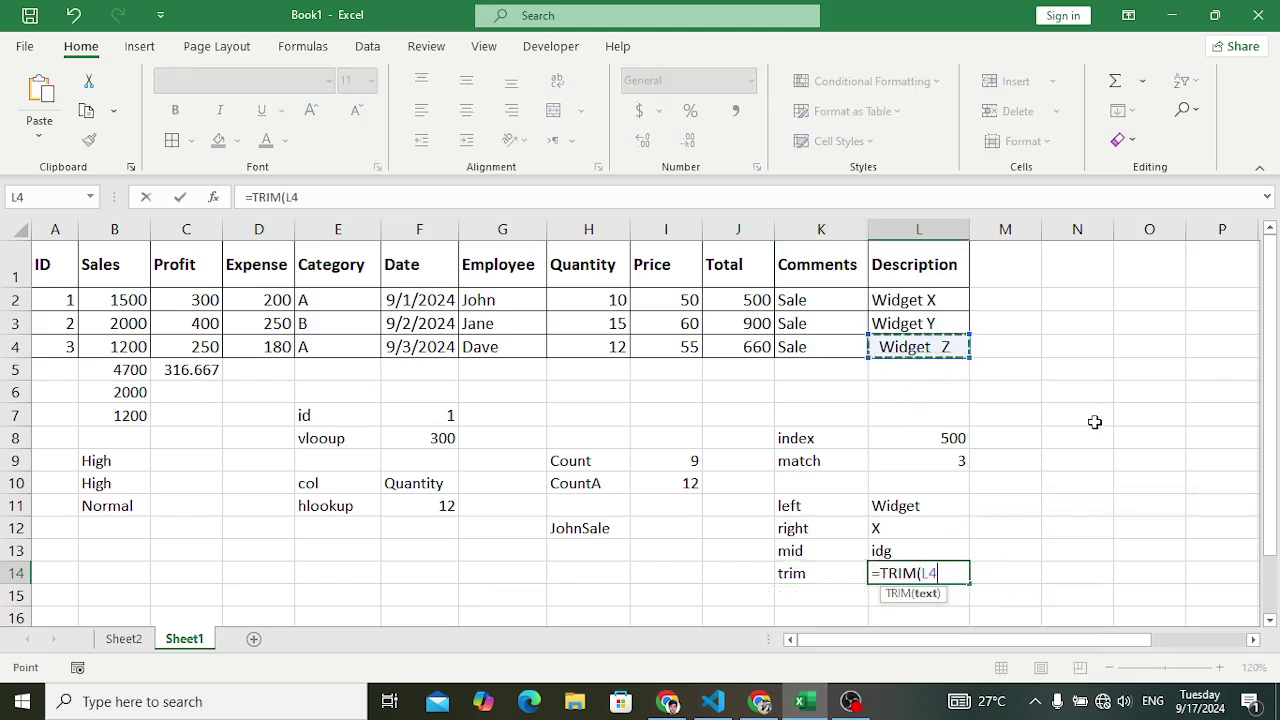
text())
key(Return)
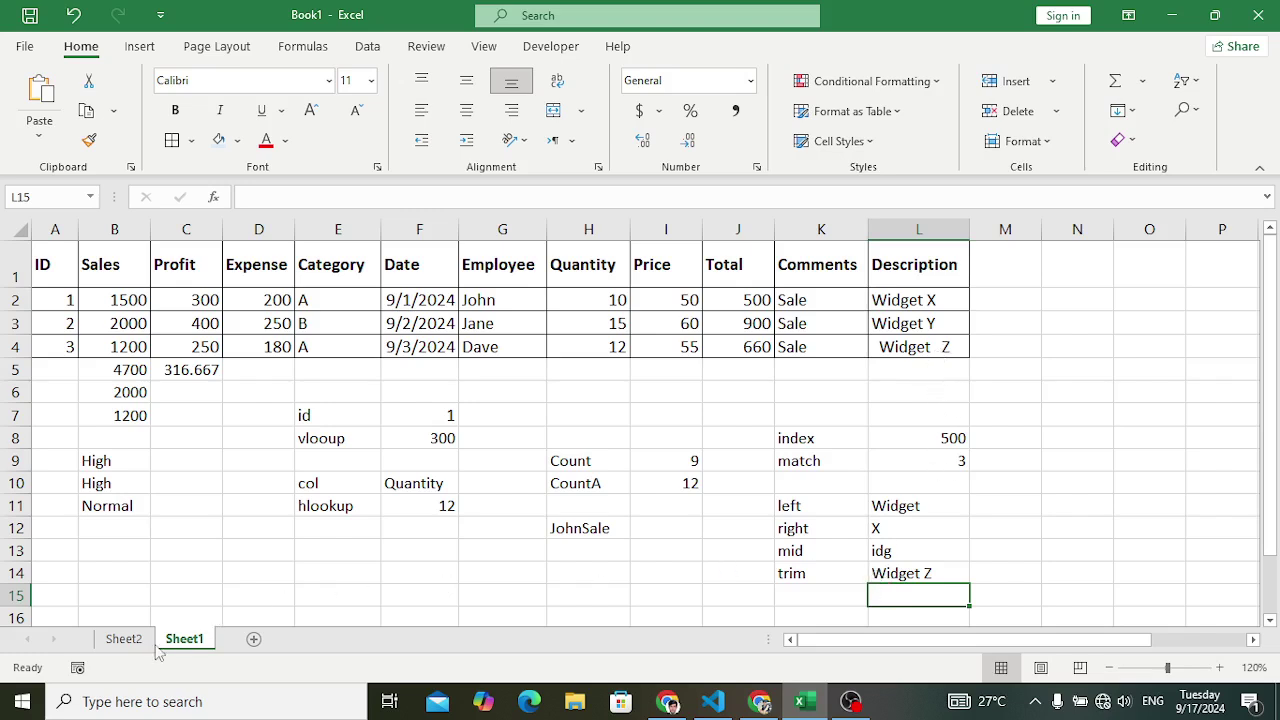
Find PROPER() in the formula list on Sheet2 and return to Sheet1
click(124, 639)
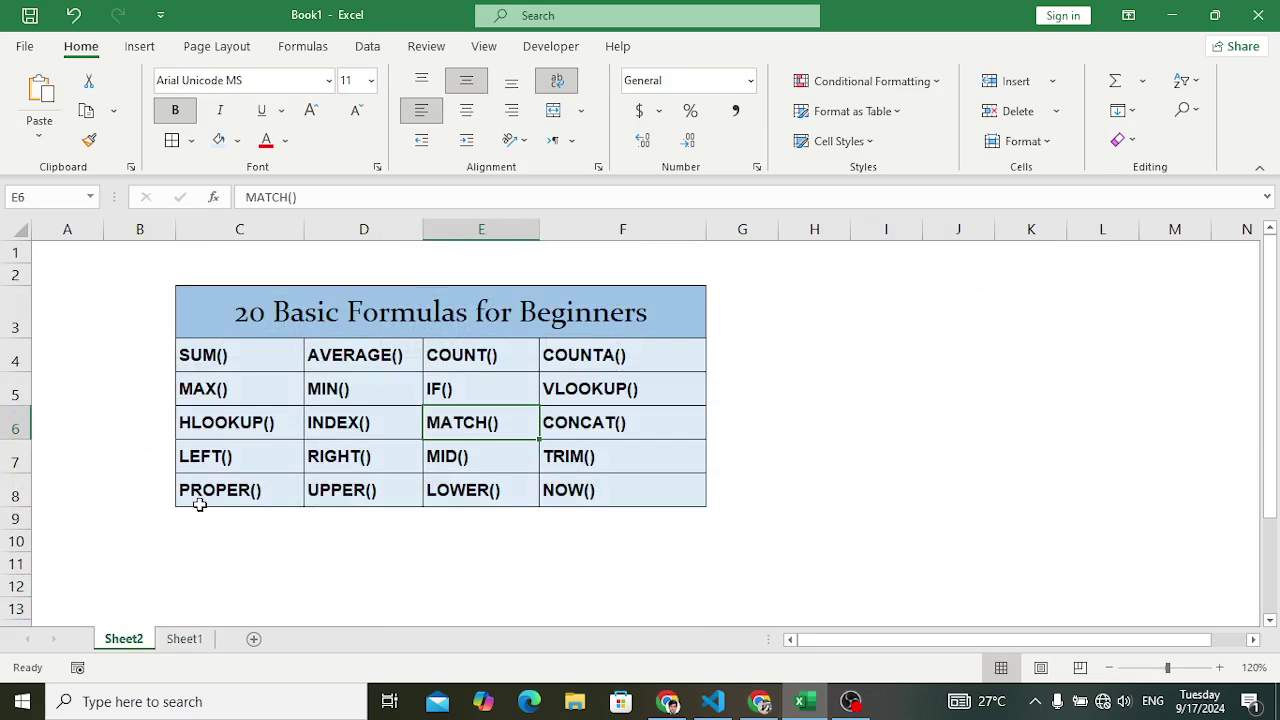
click(184, 639)
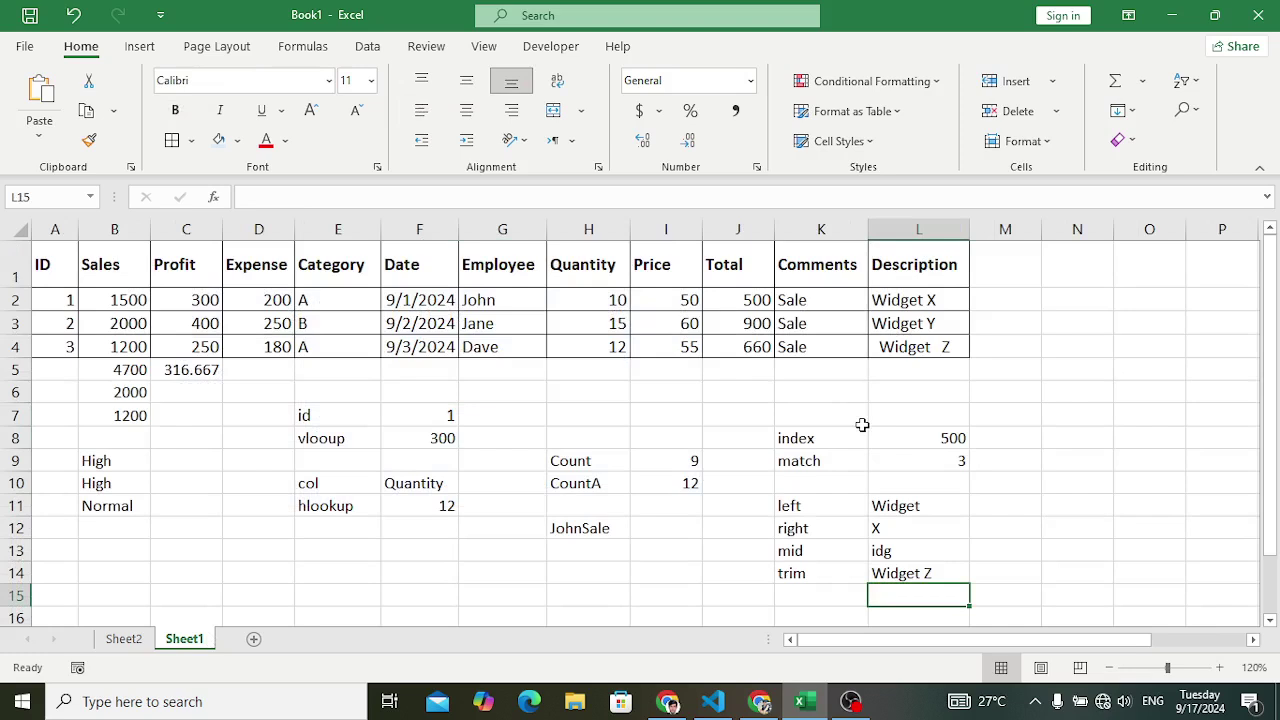
Enter the sample text "hello how are you?" in cell N5
click(1068, 364)
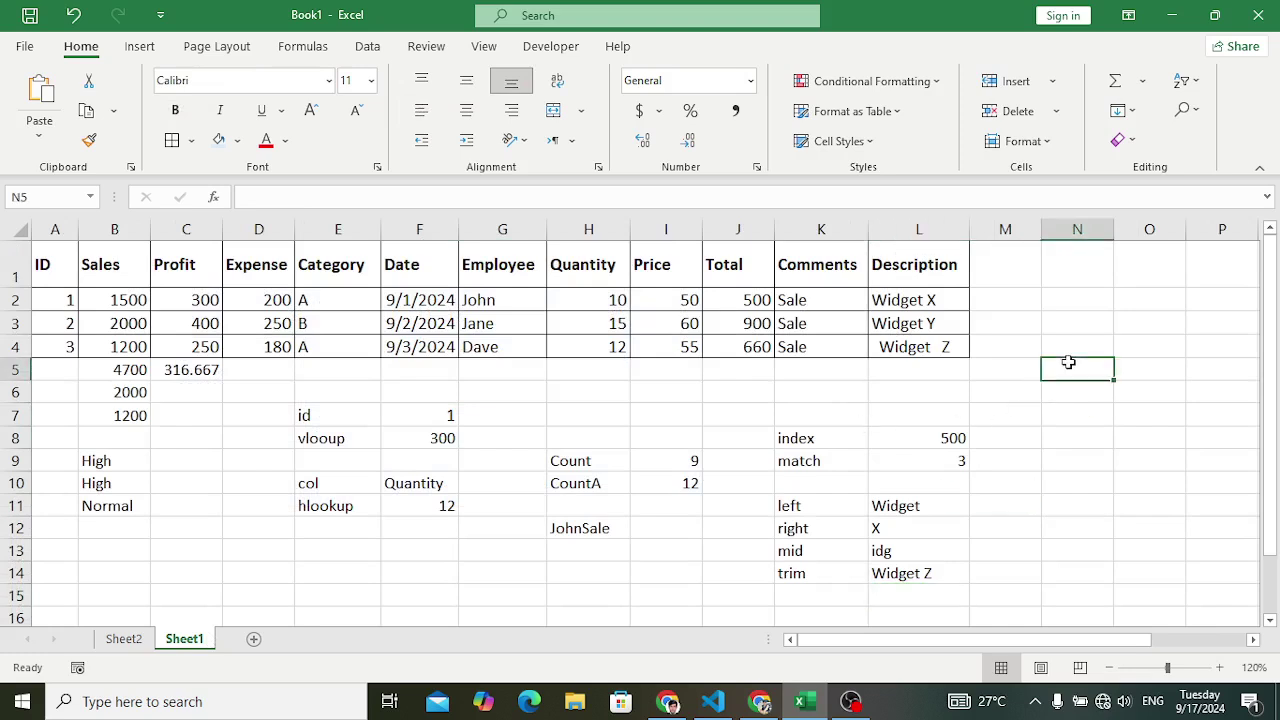
text(hello h)
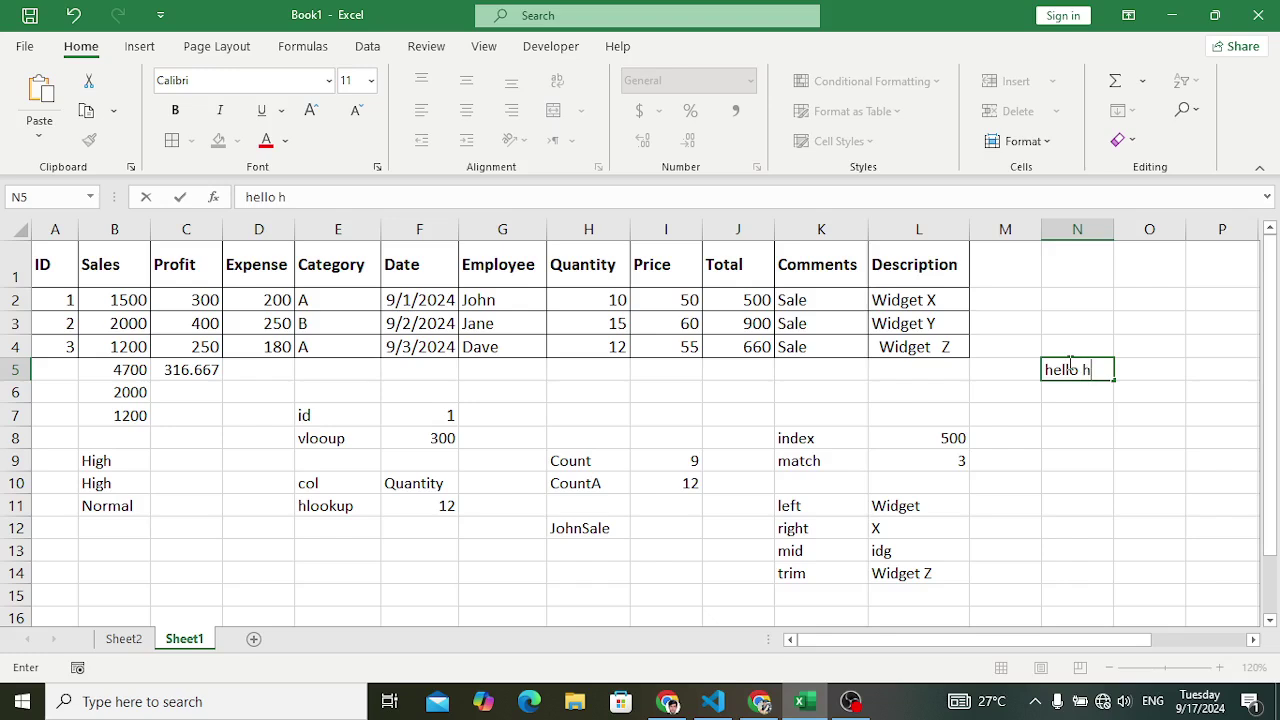
text(ow are you?)
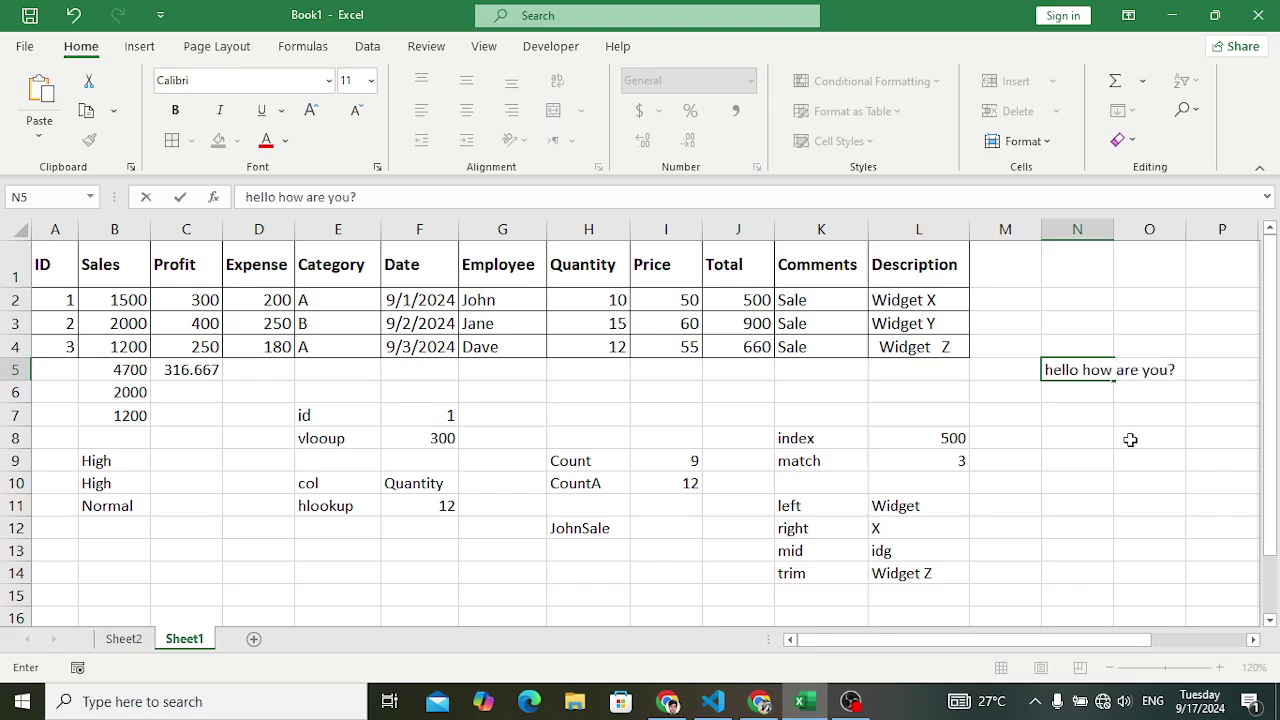
click(1130, 439)
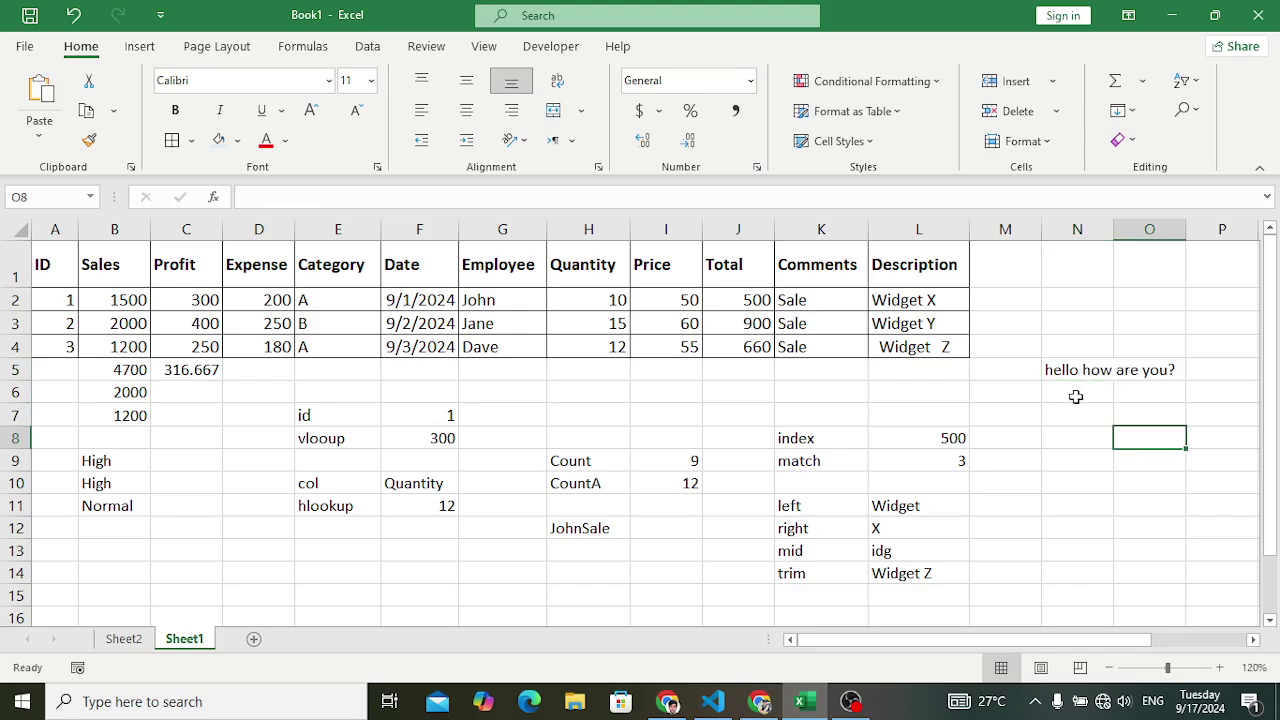
Enter =PROPER(N5) in cell N7 to capitalise the first letter of each word in the sample text
click(1077, 411)
text(=prop)
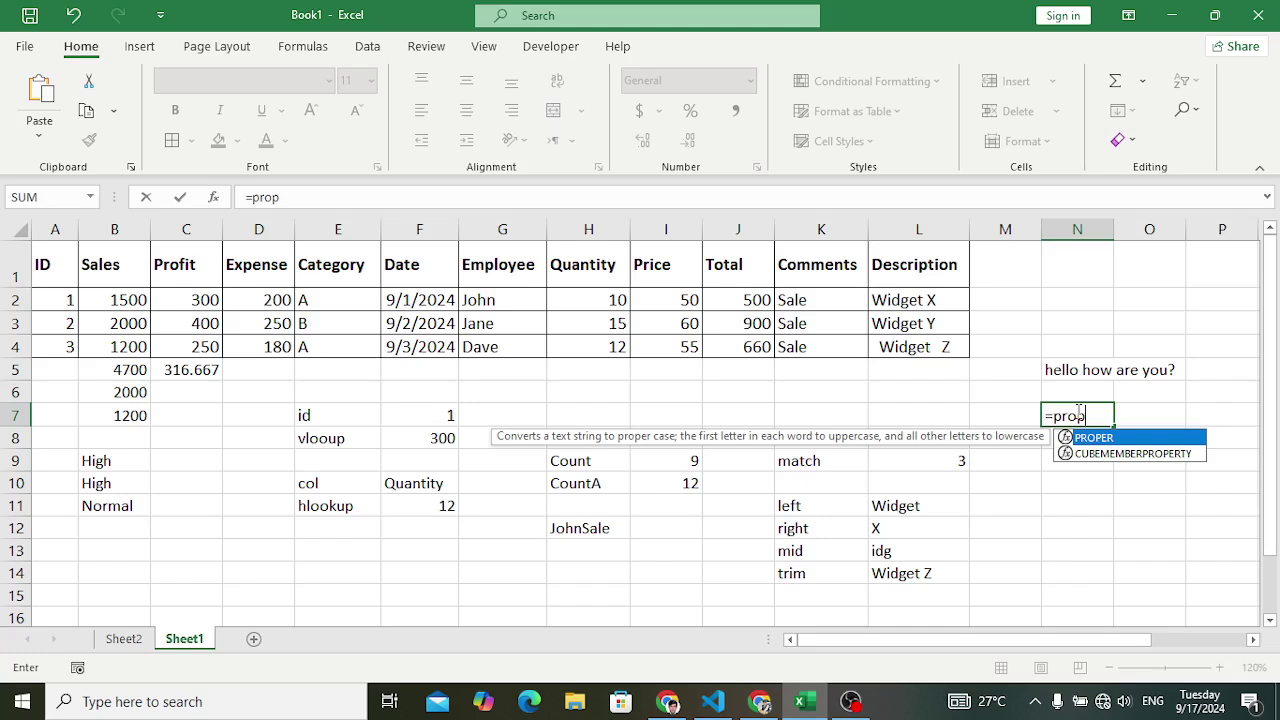
key(Tab)
click(1062, 370)
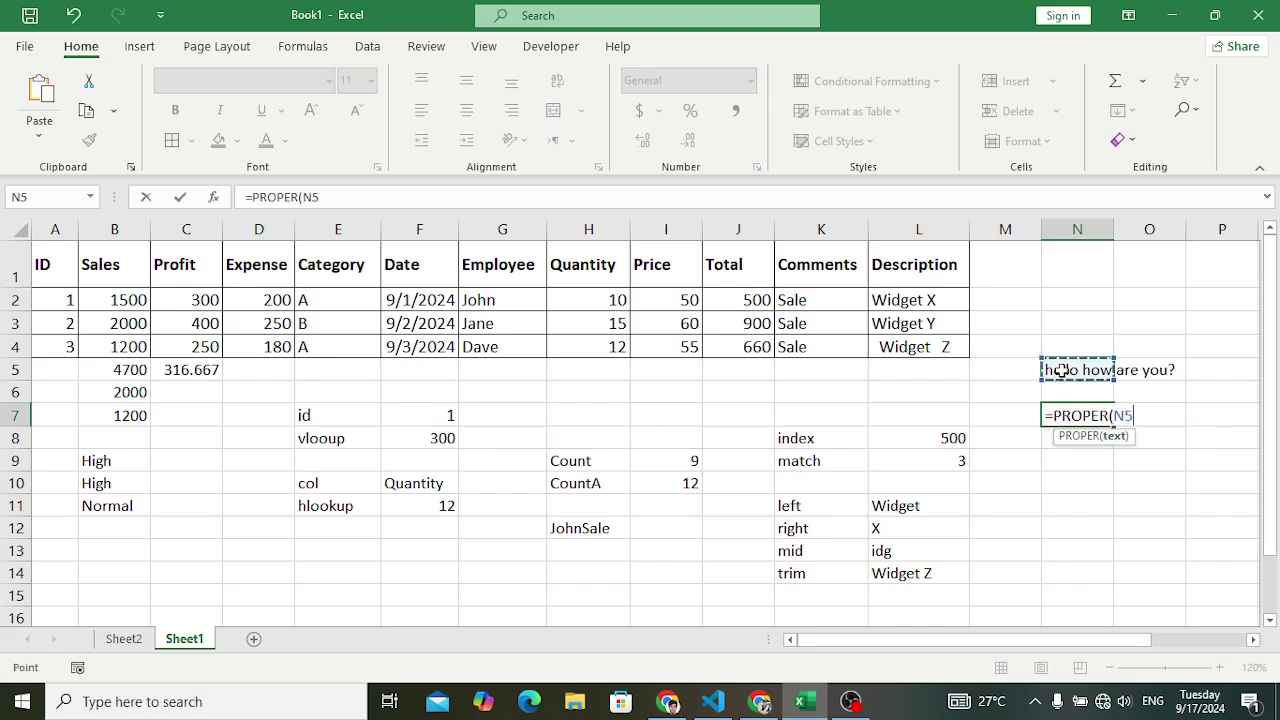
text())
key(Return)
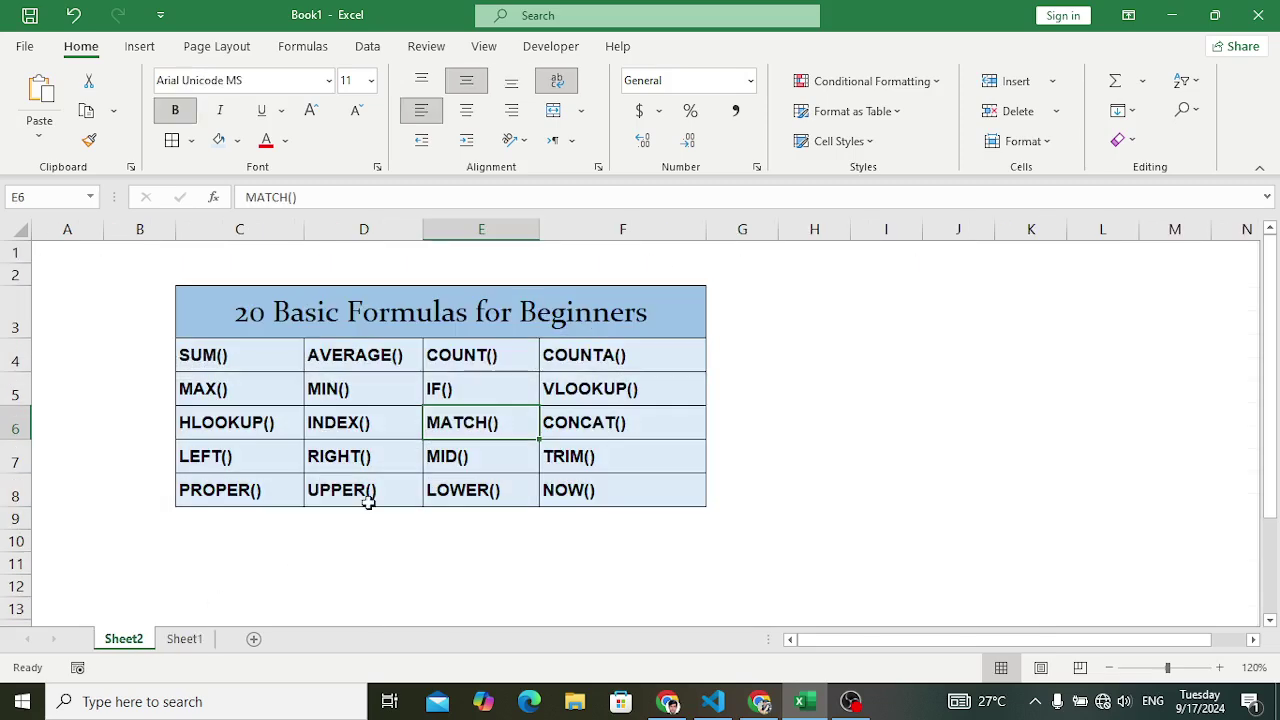
Return to Sheet1 and enter =UPPER(N5) in cell N8 to convert the sample text to uppercase
click(184, 638)
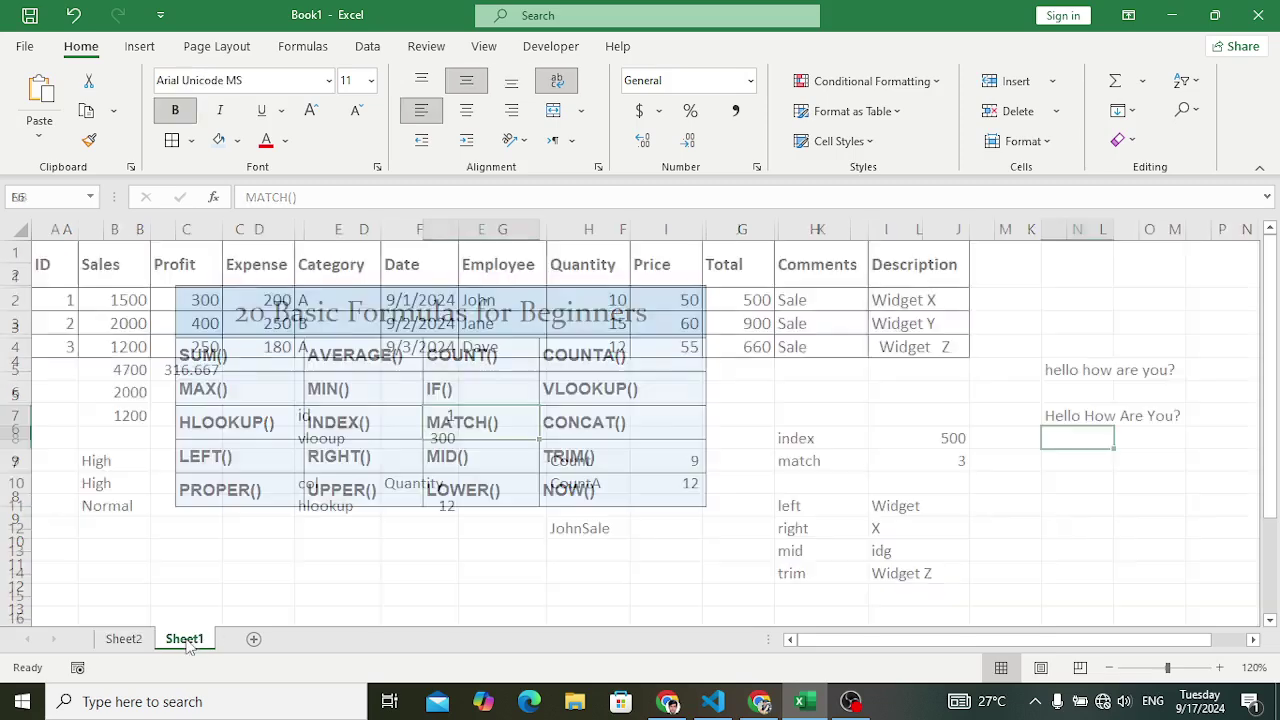
text(=)
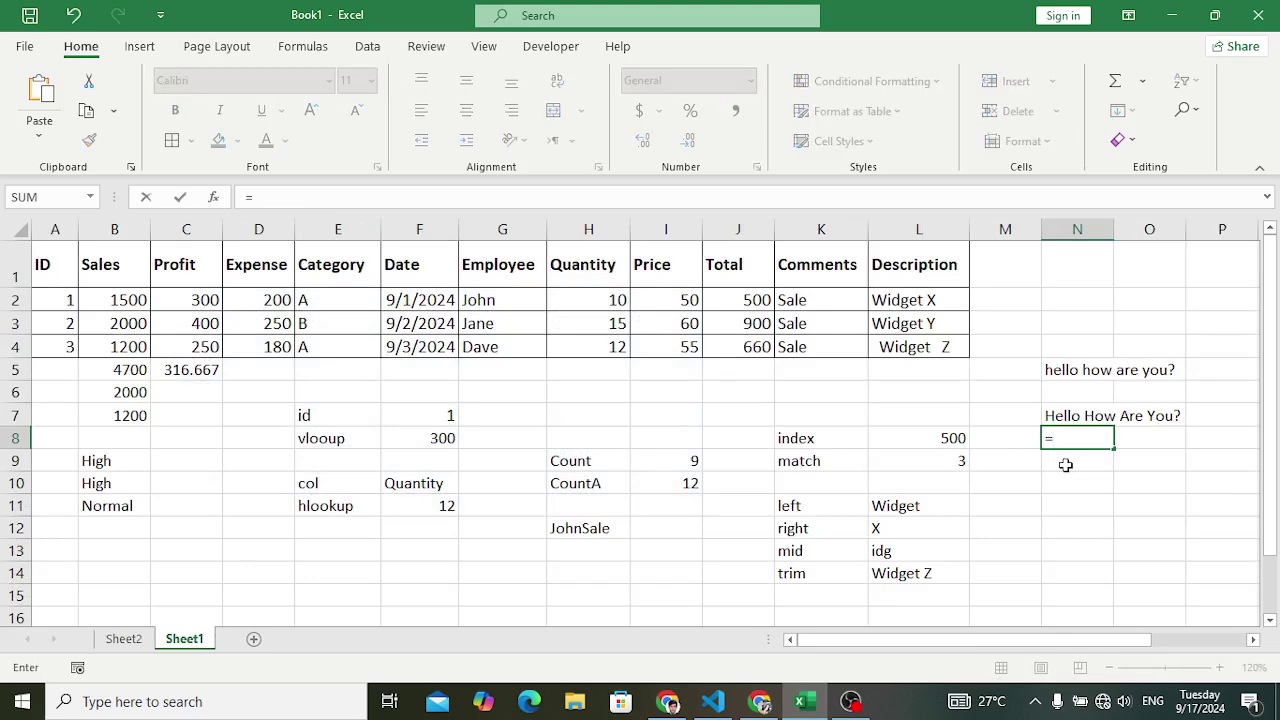
text(upp)
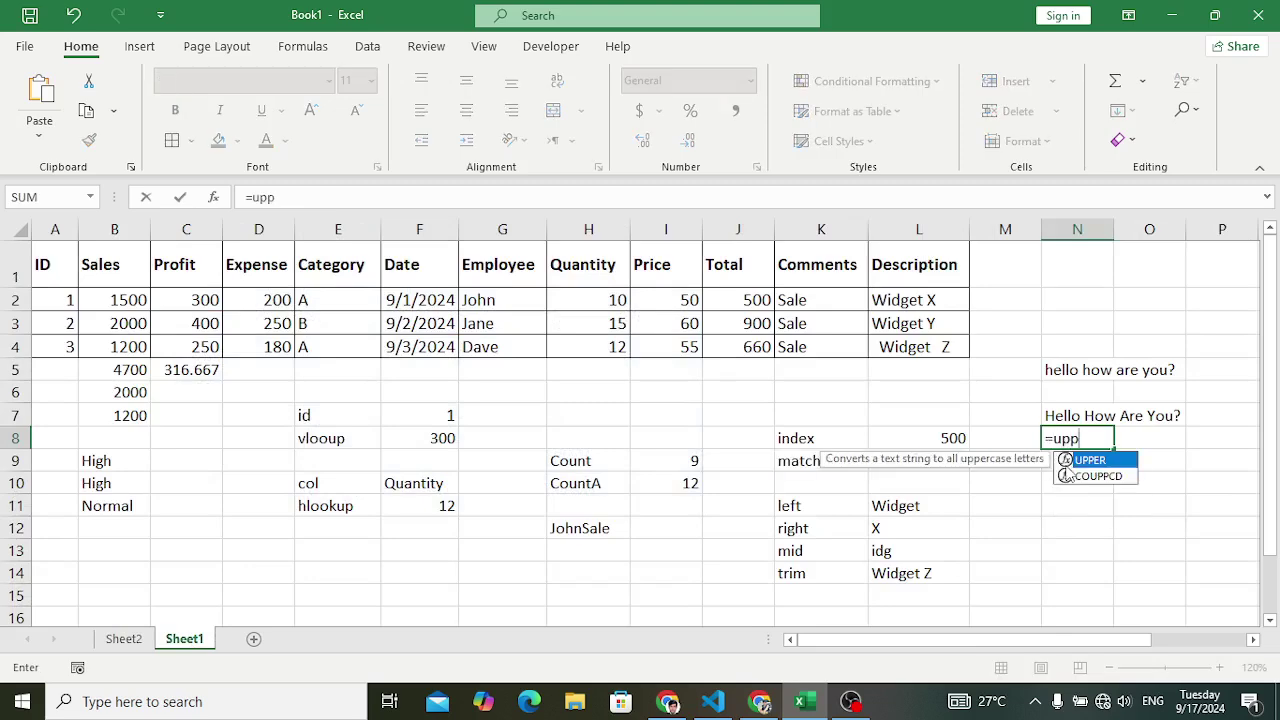
key(Tab)
click(1072, 370)
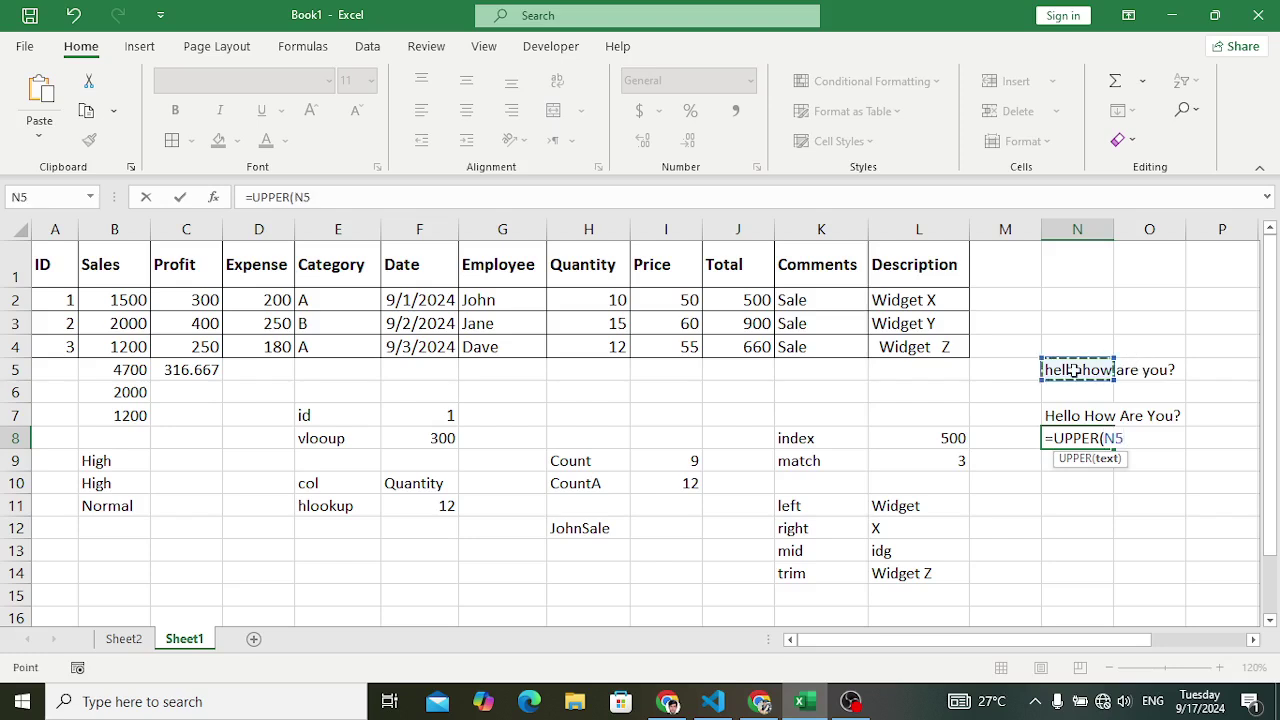
text())
key(Return)
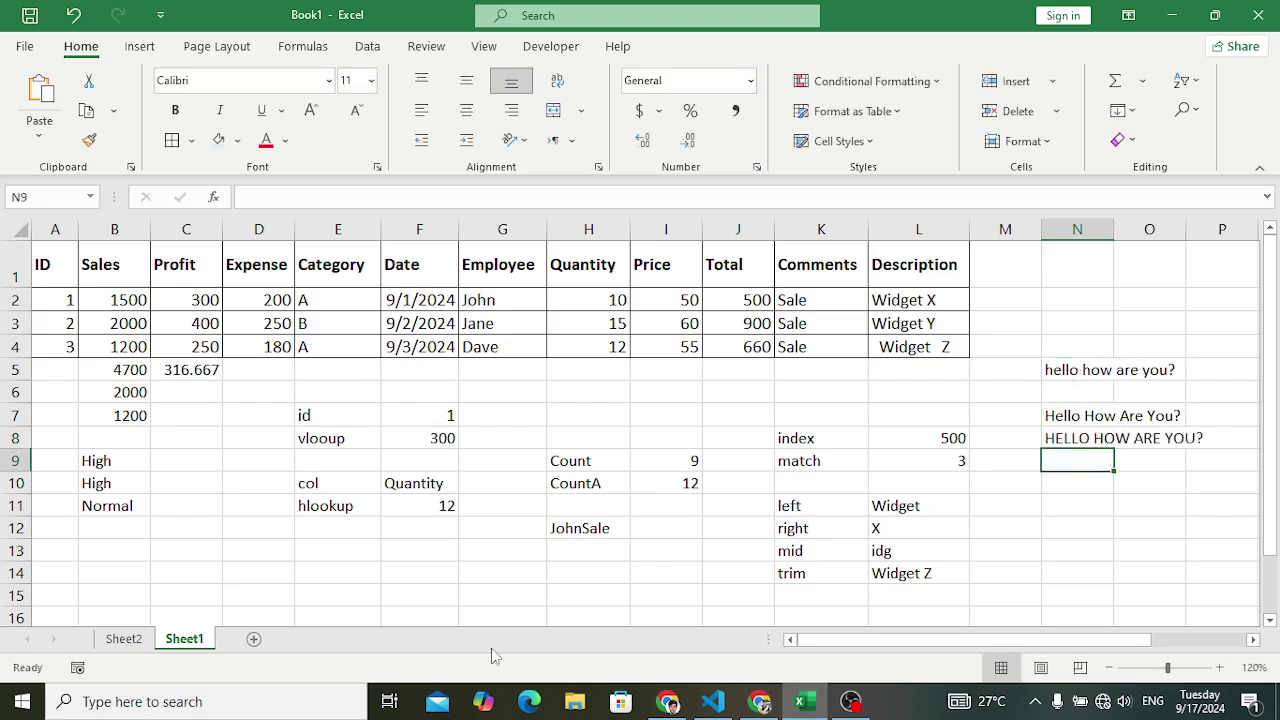
Check the formula list on Sheet2, return to Sheet1 and enter =LOWER(N8) in N9 to convert the uppercase text to lowercase
click(122, 640)
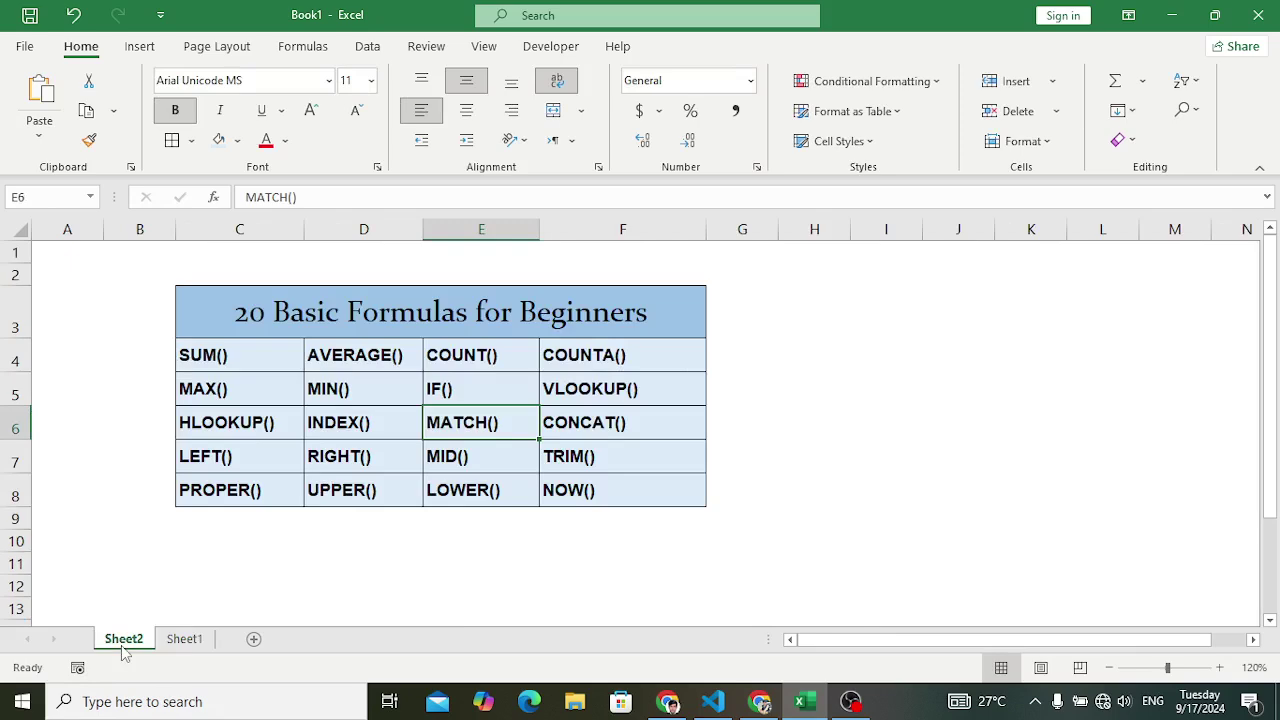
click(184, 640)
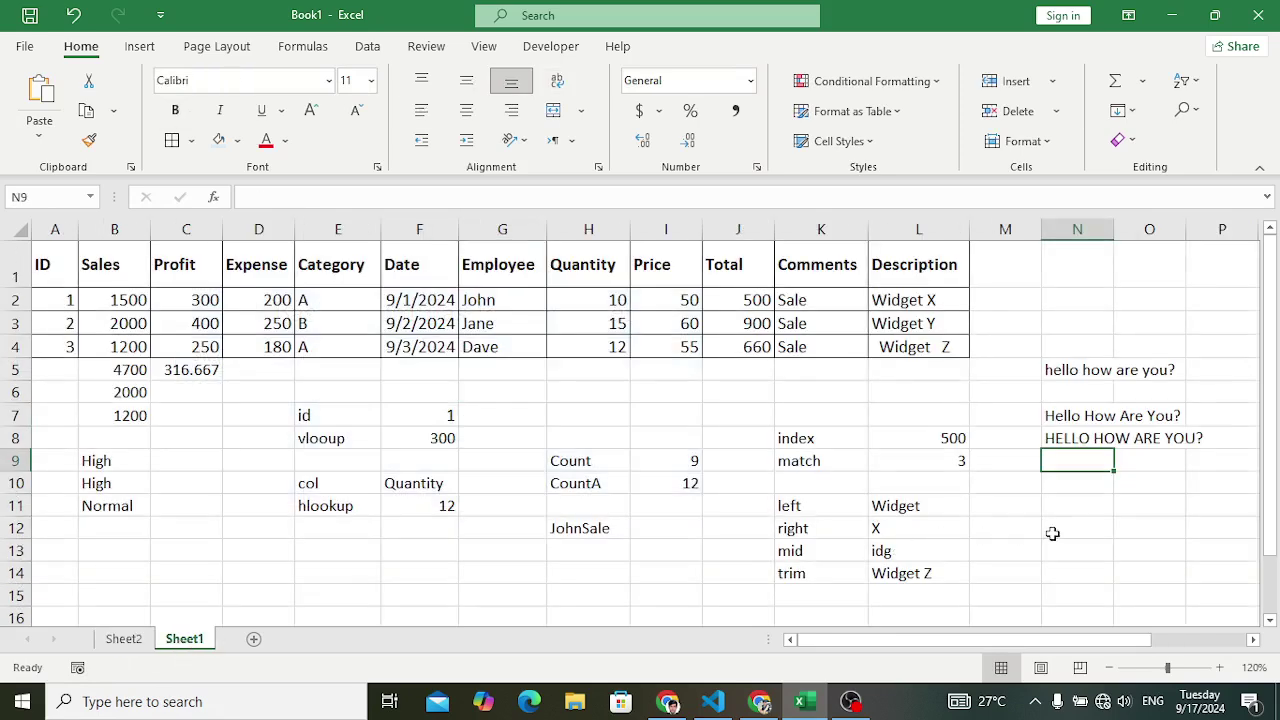
text(=lower)
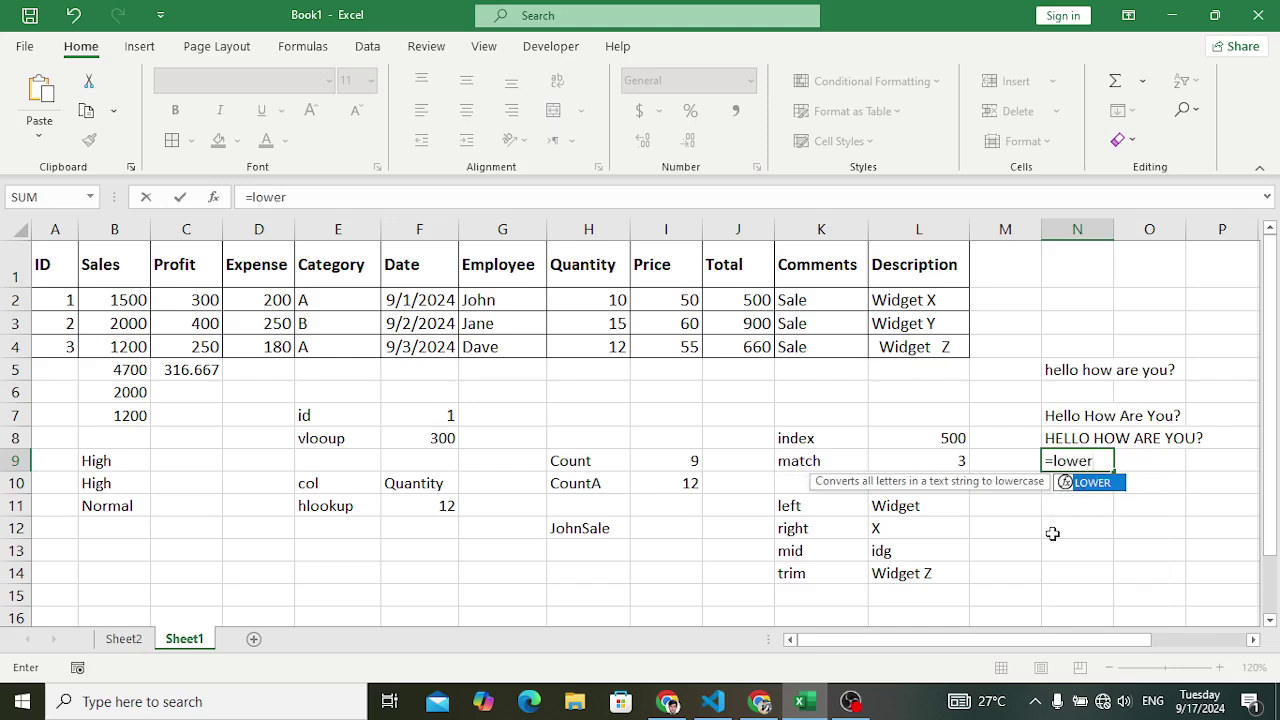
text(()
click(1090, 438)
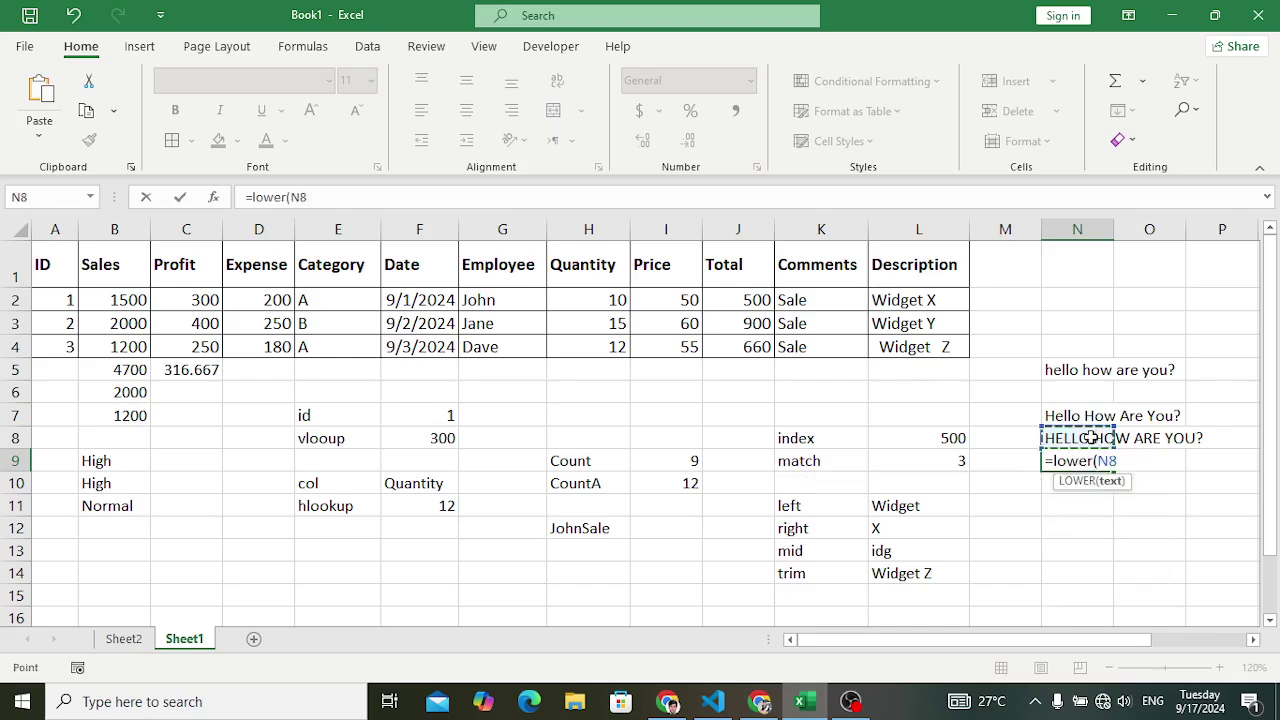
text())
key(Return)
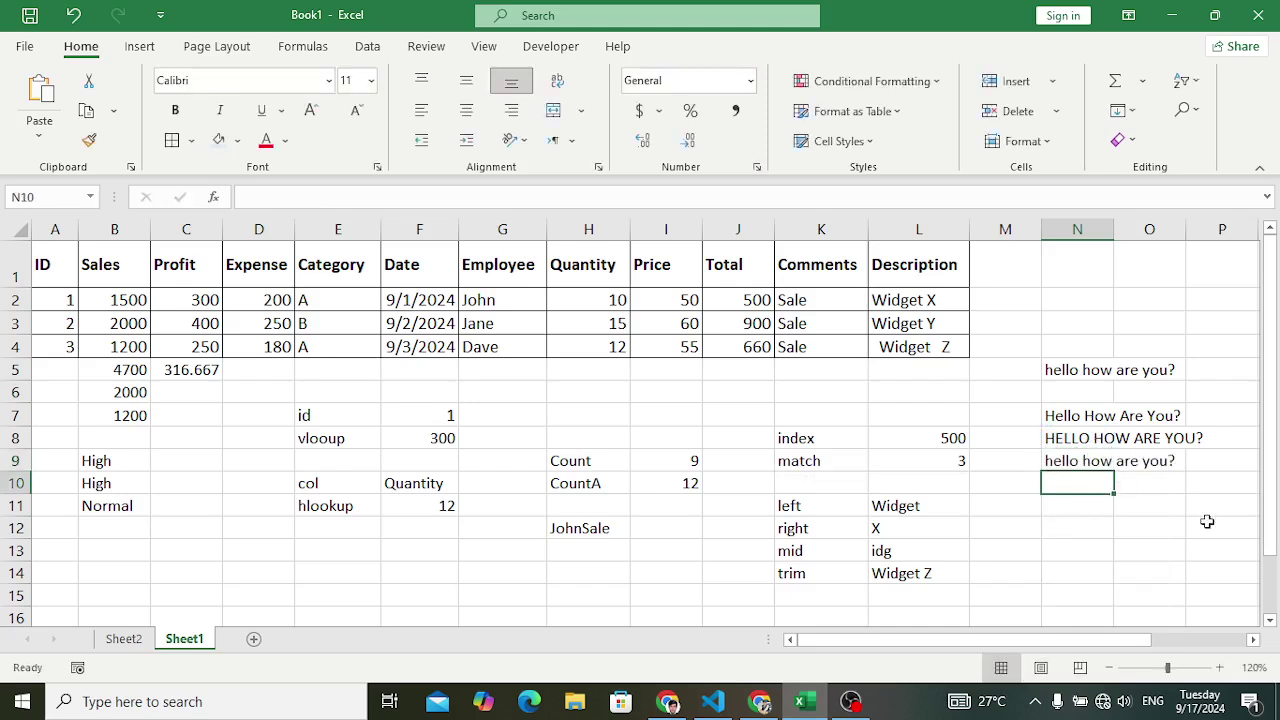
Enter =NOW() in cell N11 to insert the current date and time
click(1076, 506)
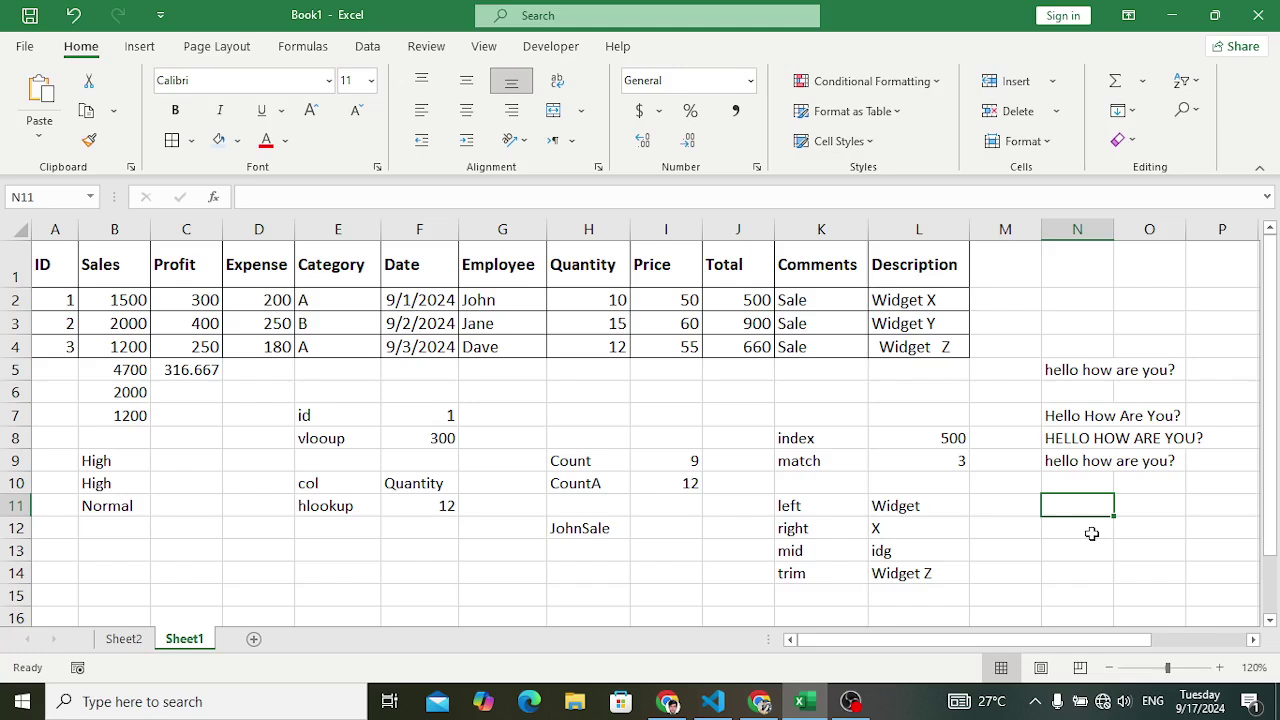
text(=Now)
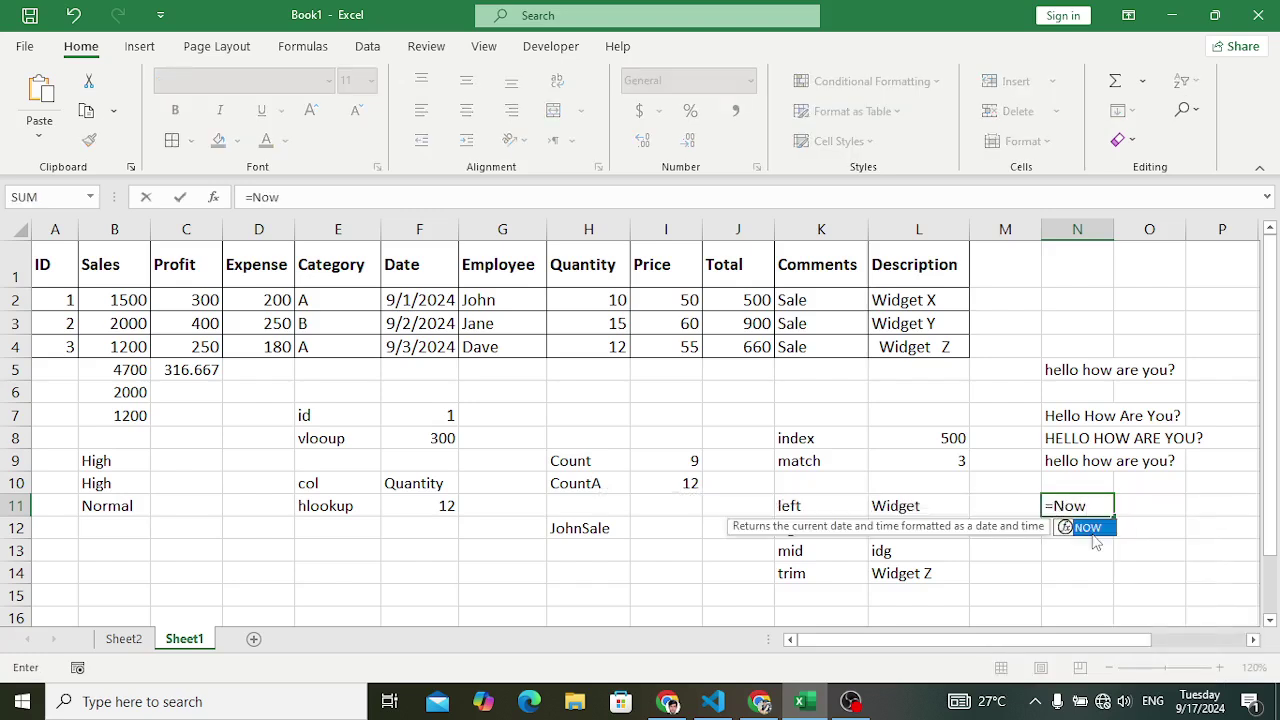
text(())
key(Return)
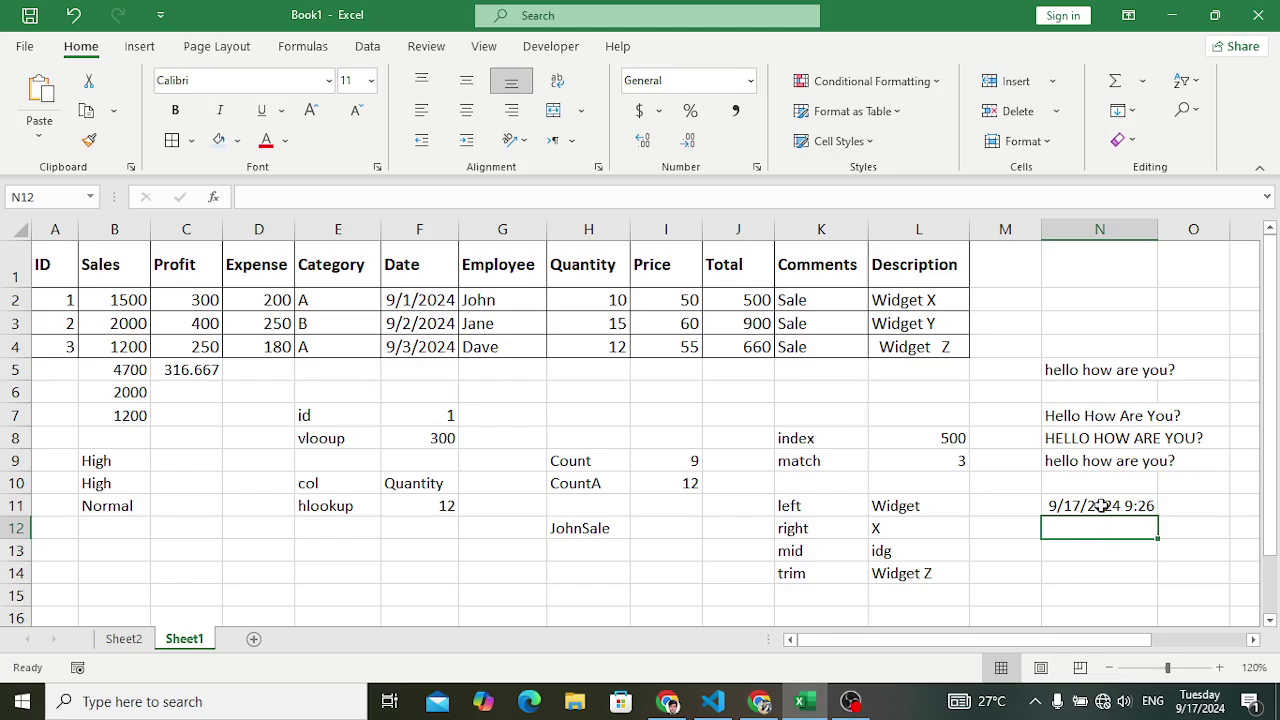
click(1097, 505)
click(1079, 547)
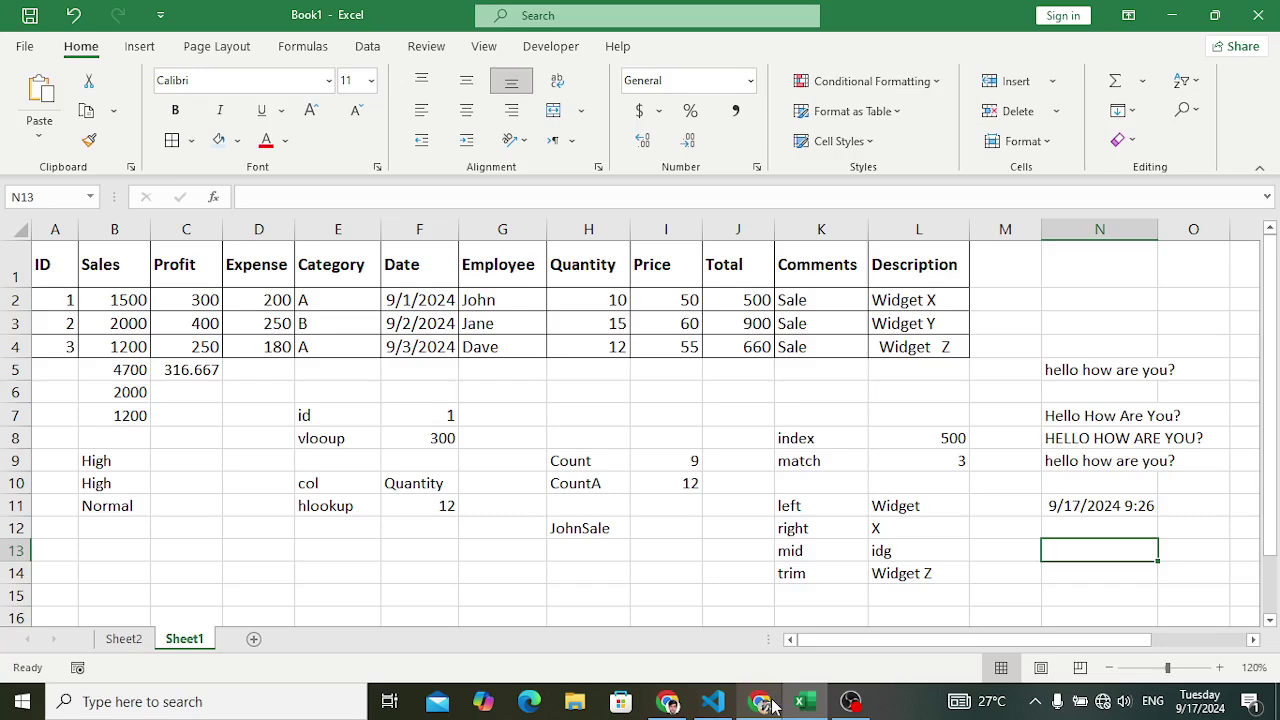
Review the complete list of 20 basic formulas on Sheet2
click(128, 646)
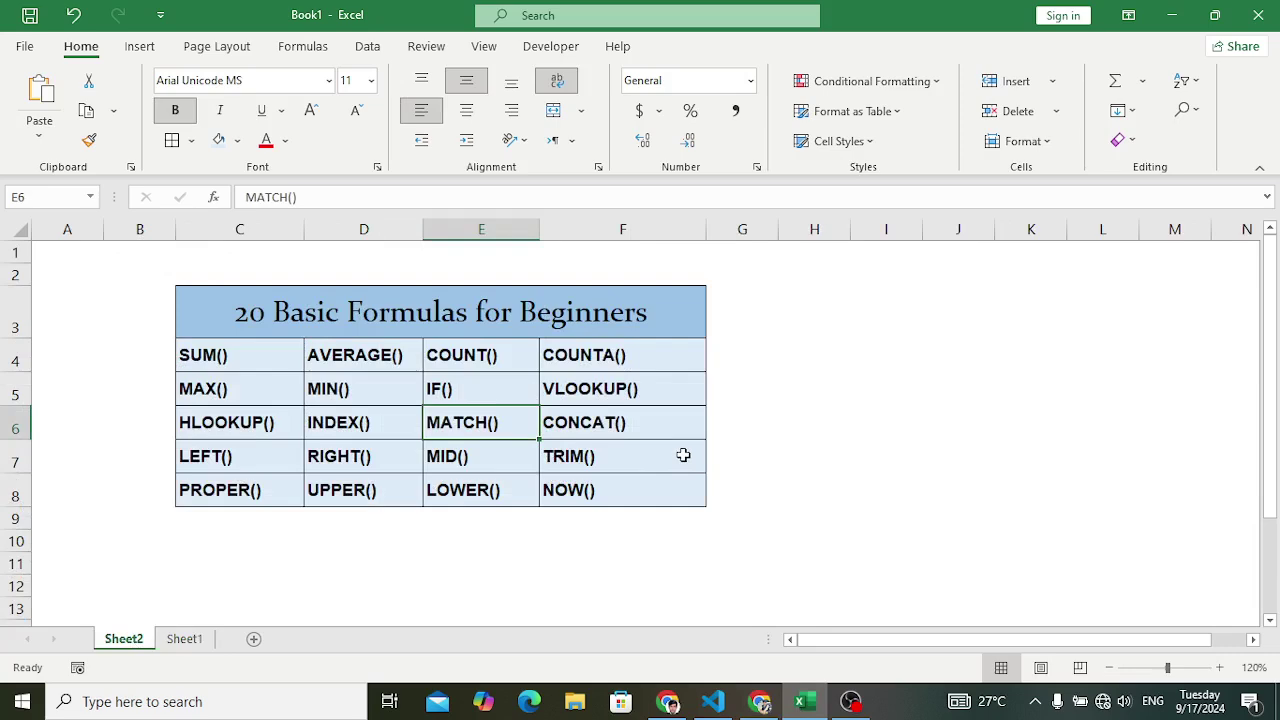
key(XF86MonBrightnessUp)
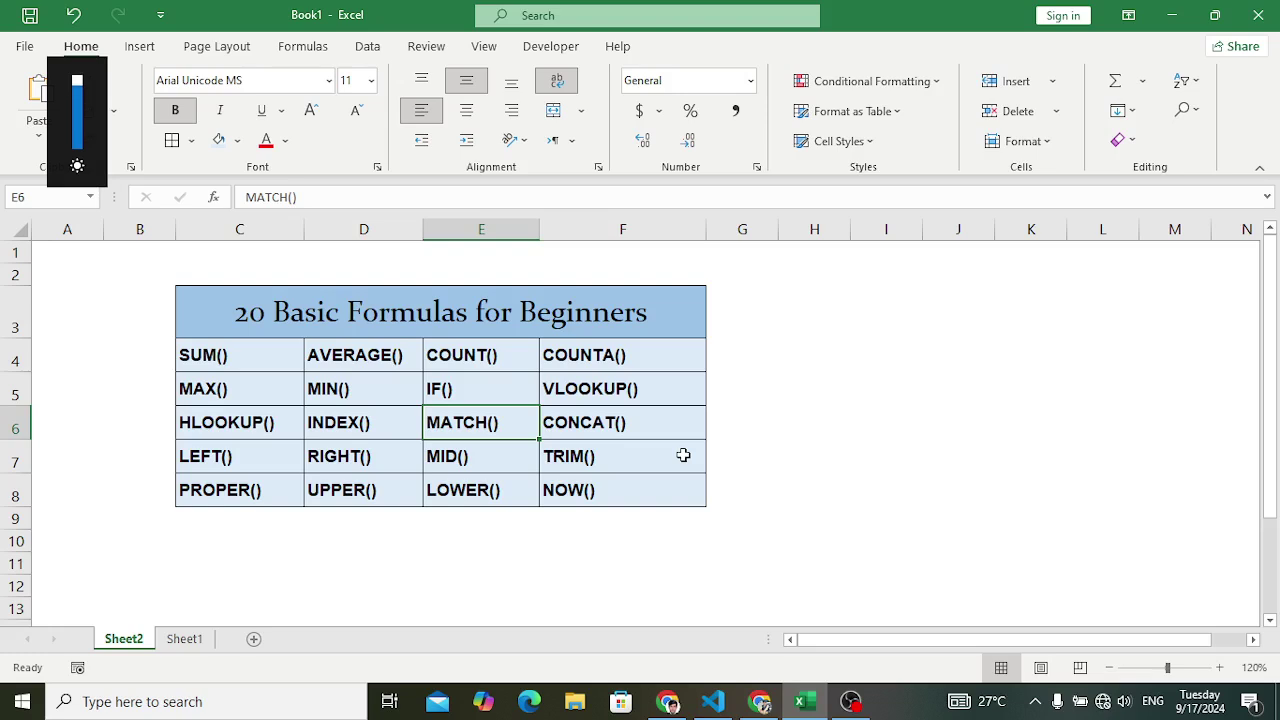
click(908, 697)
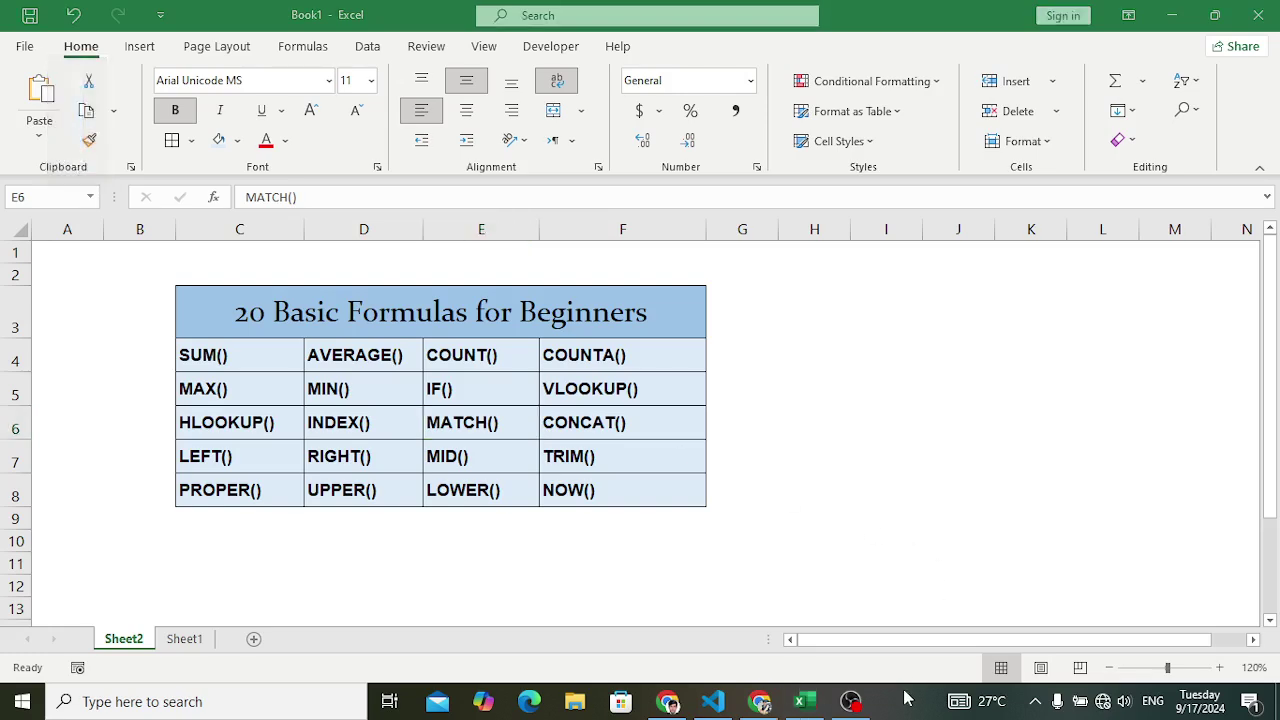